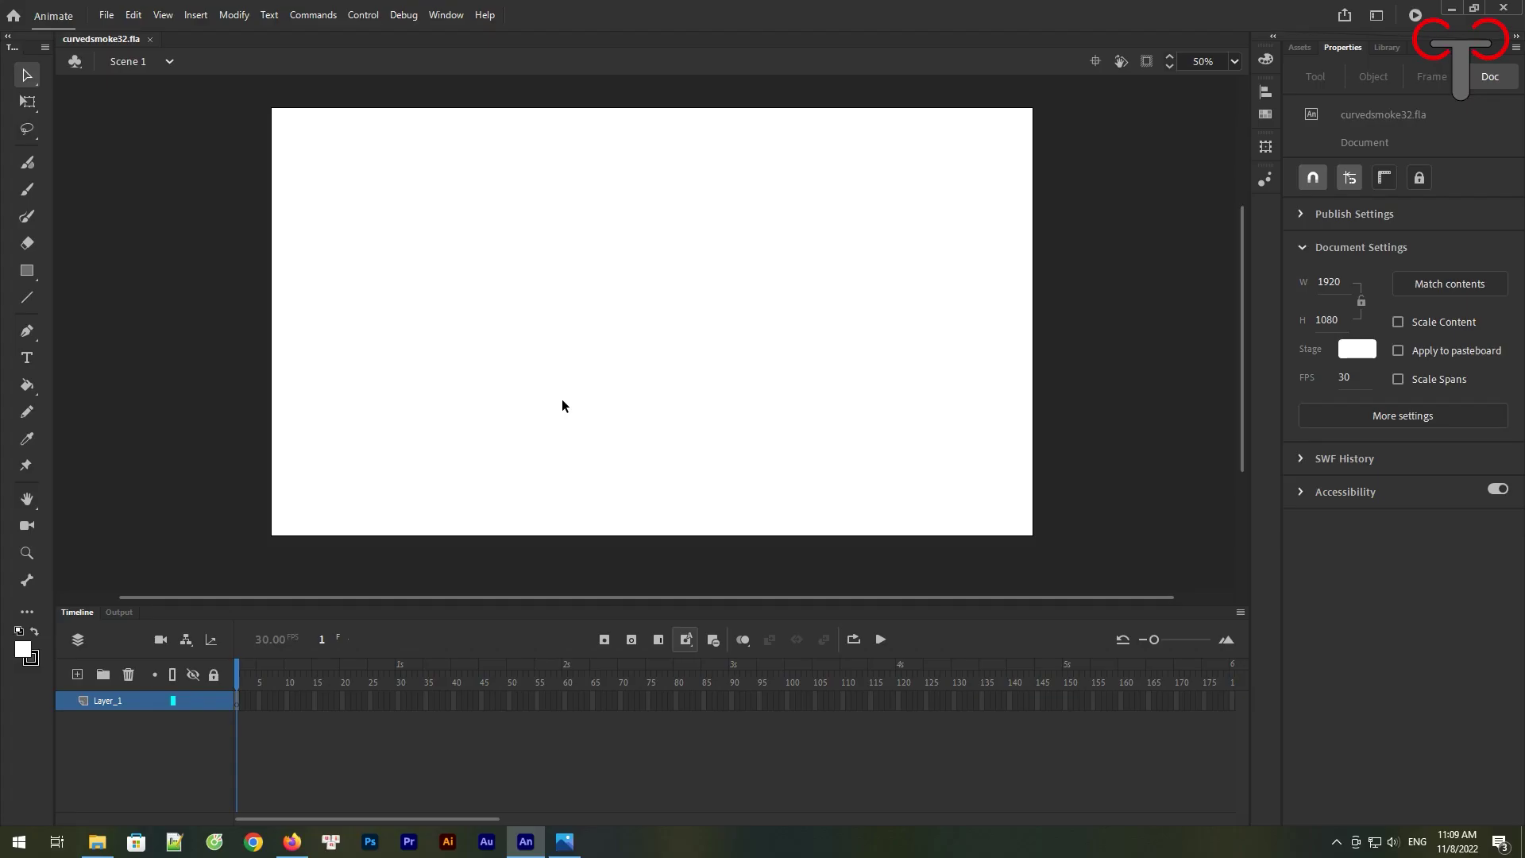
Set the stage background to pale sky blue #8BE0FD and begin renaming the first layer
{"action": "left_click", "coordinate": [1359, 352]}
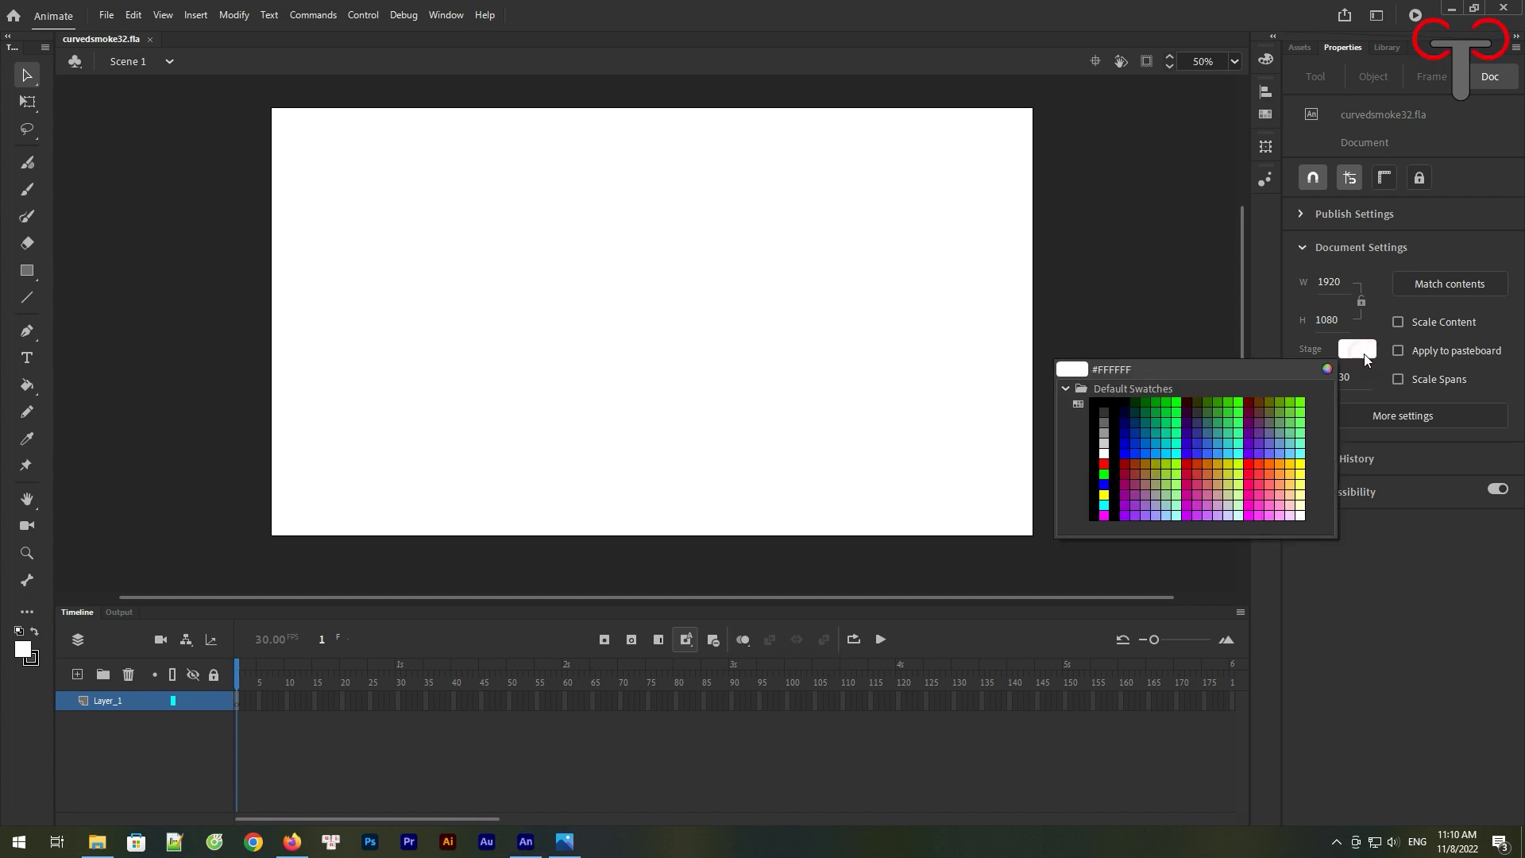
{"action": "left_click", "coordinate": [1229, 452]}
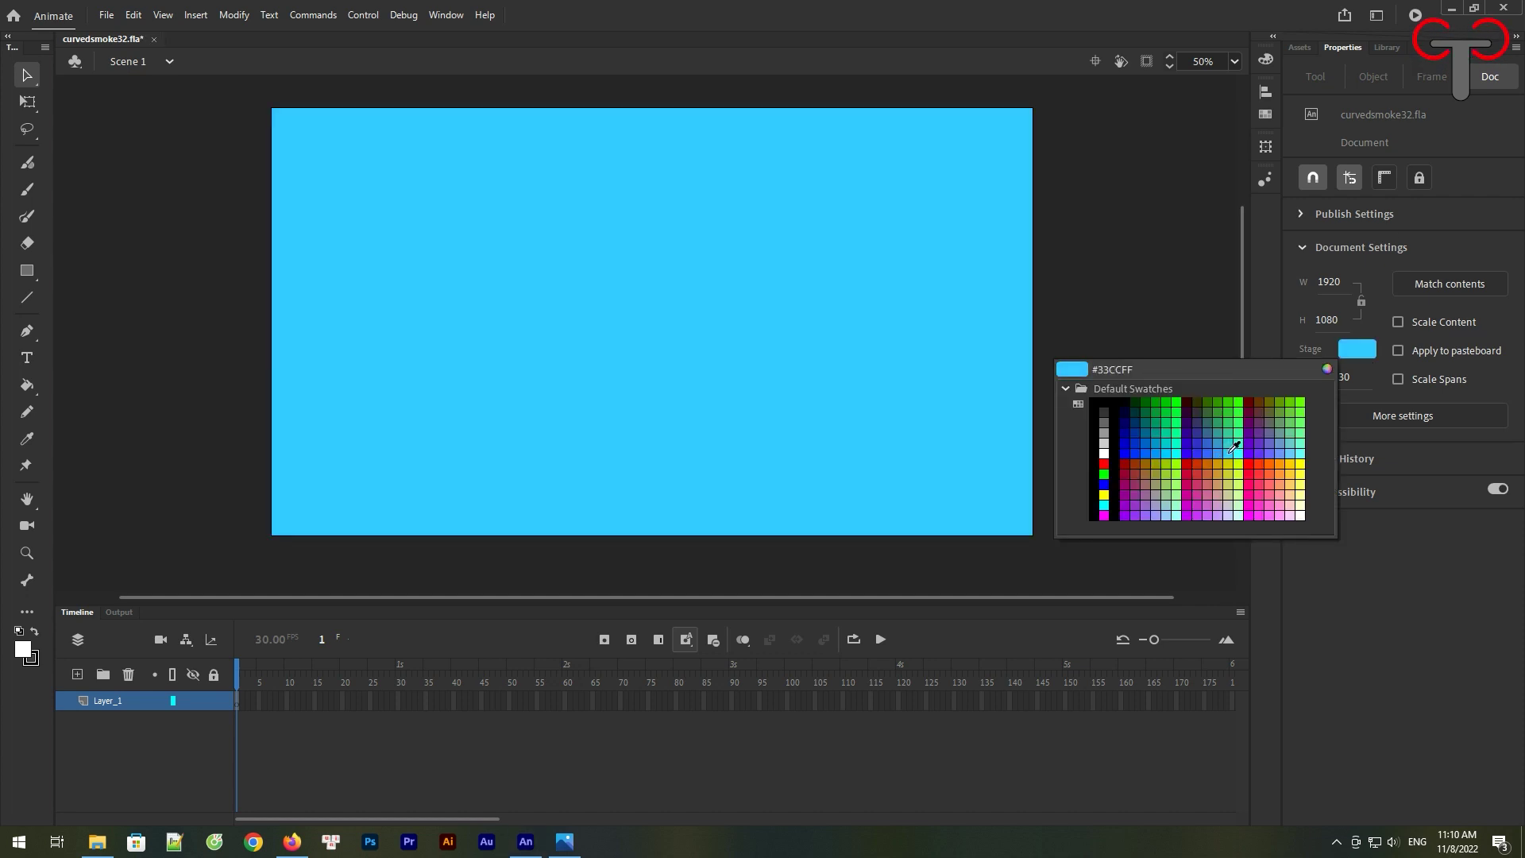
{"action": "left_click", "coordinate": [1358, 349]}
{"action": "left_click", "coordinate": [1331, 367]}
{"action": "left_click", "coordinate": [1020, 305]}
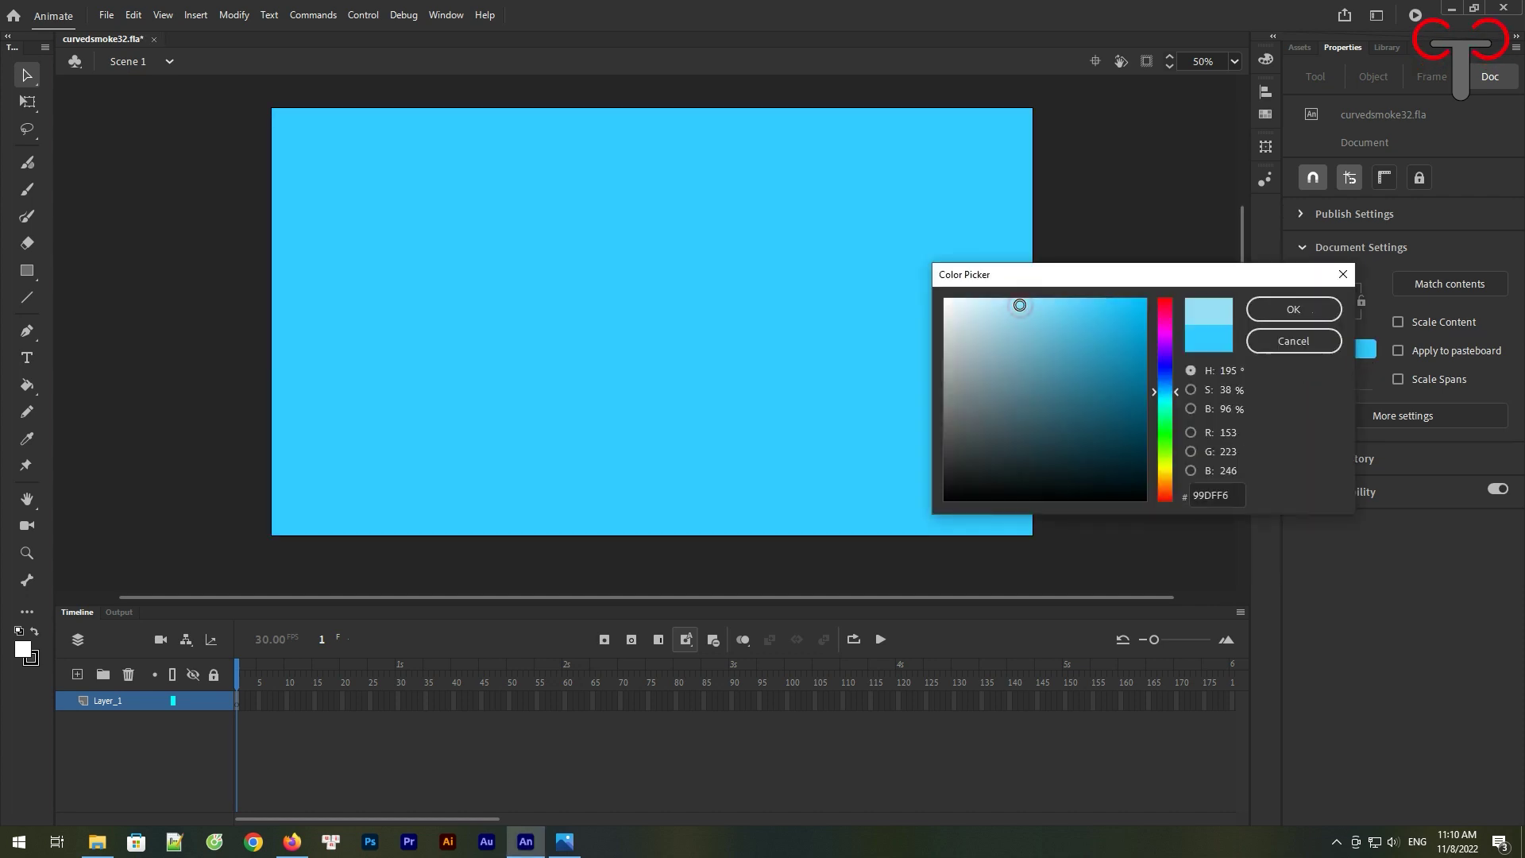
{"action": "left_click_drag", "start_coordinate": [1029, 324], "coordinate": [1036, 299]}
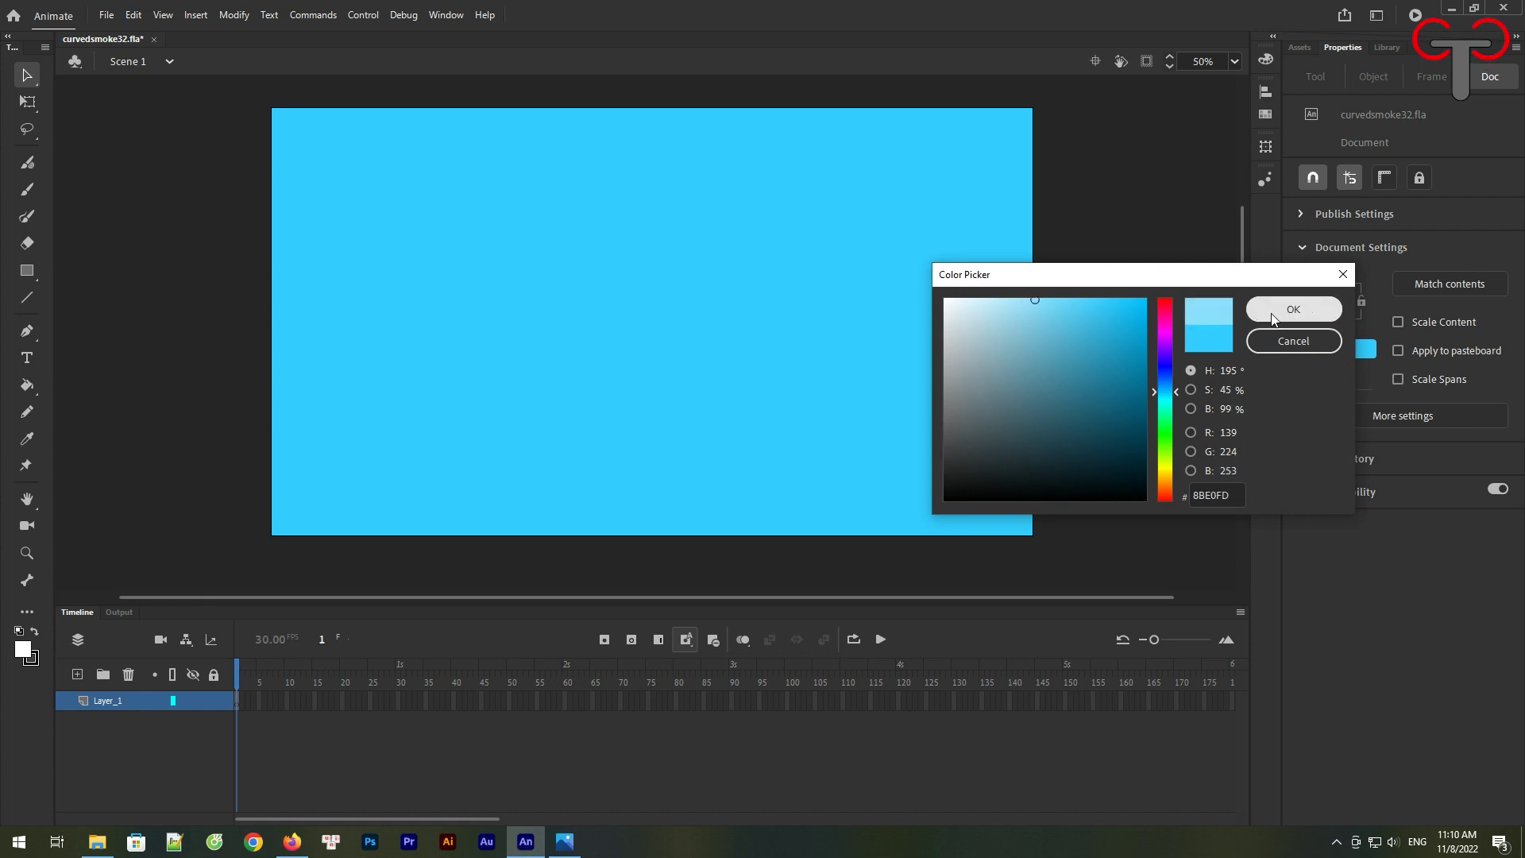
{"action": "left_click", "coordinate": [1293, 309]}
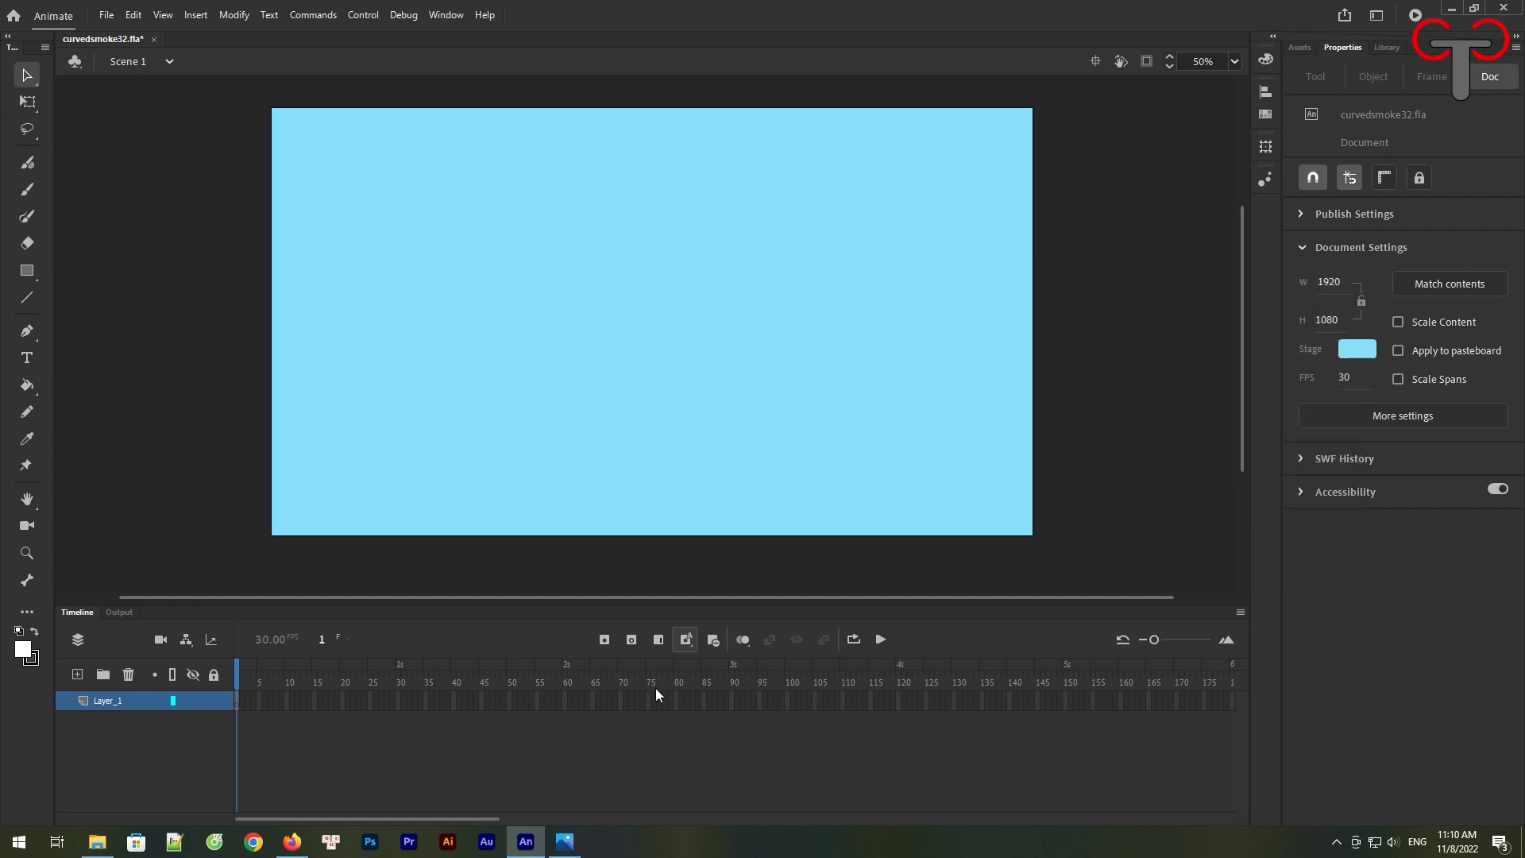
{"action": "double_click", "coordinate": [107, 700]}
Name the layer 'sun' and draw an orange circle with a black outline on it
{"action": "type", "text": "sun"}
{"action": "key", "text": "Return"}
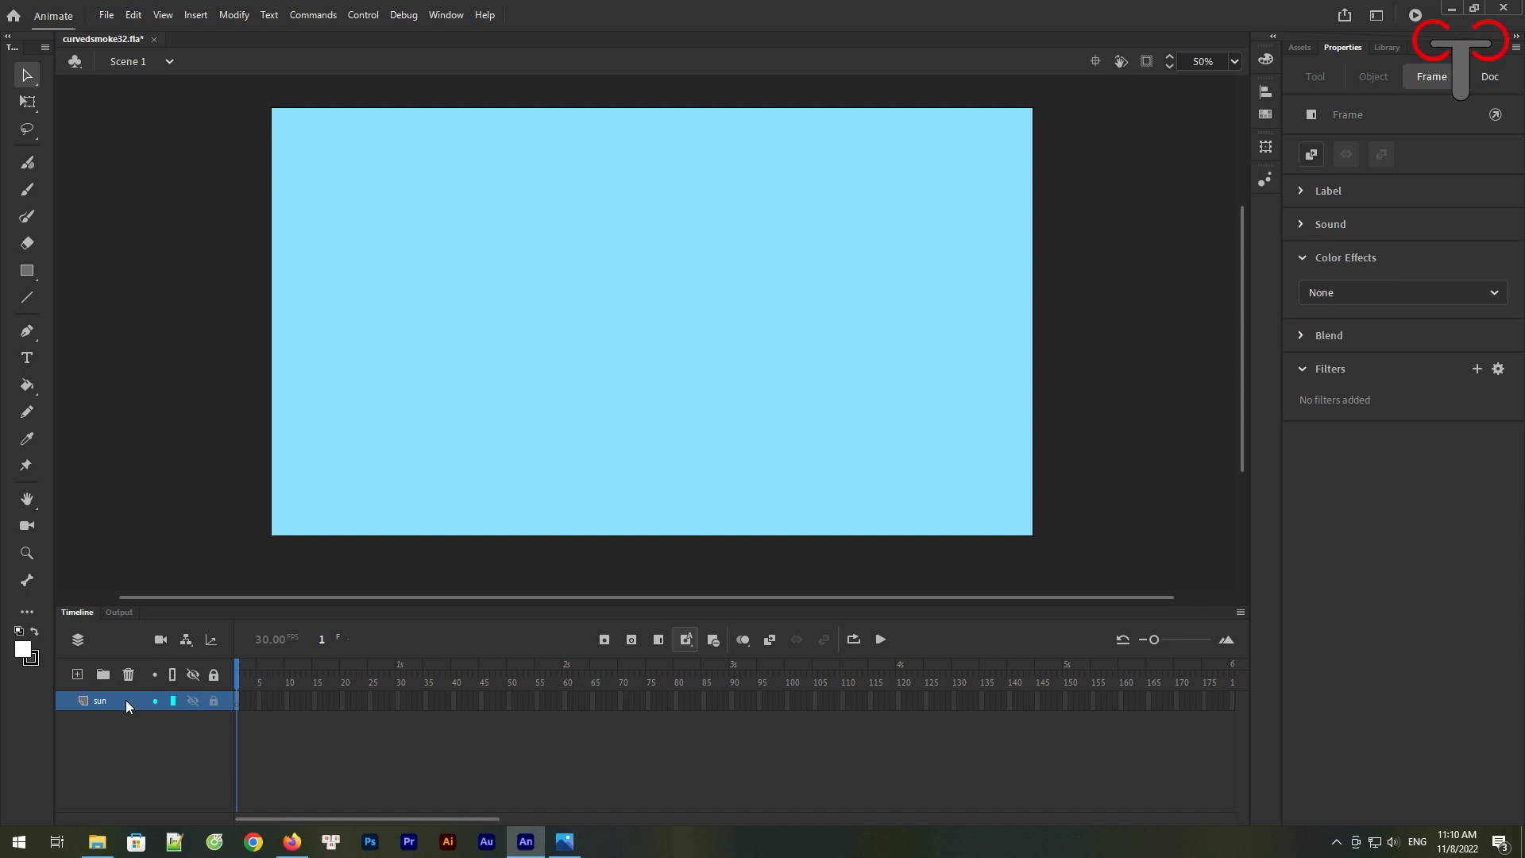
{"action": "left_click", "coordinate": [25, 652]}
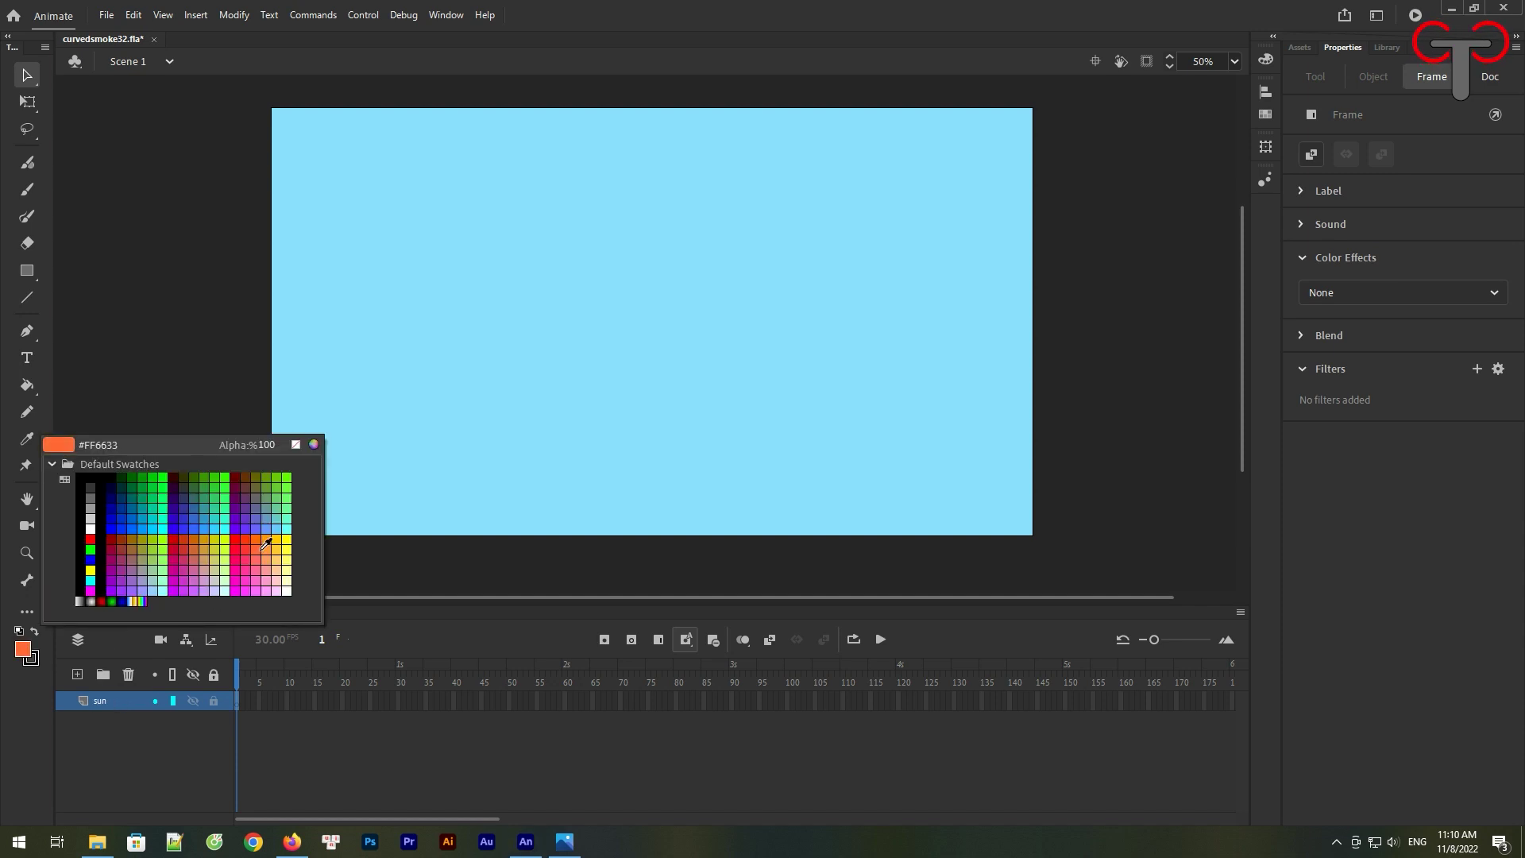
{"action": "left_click", "coordinate": [270, 541]}
{"action": "left_click", "coordinate": [26, 270]}
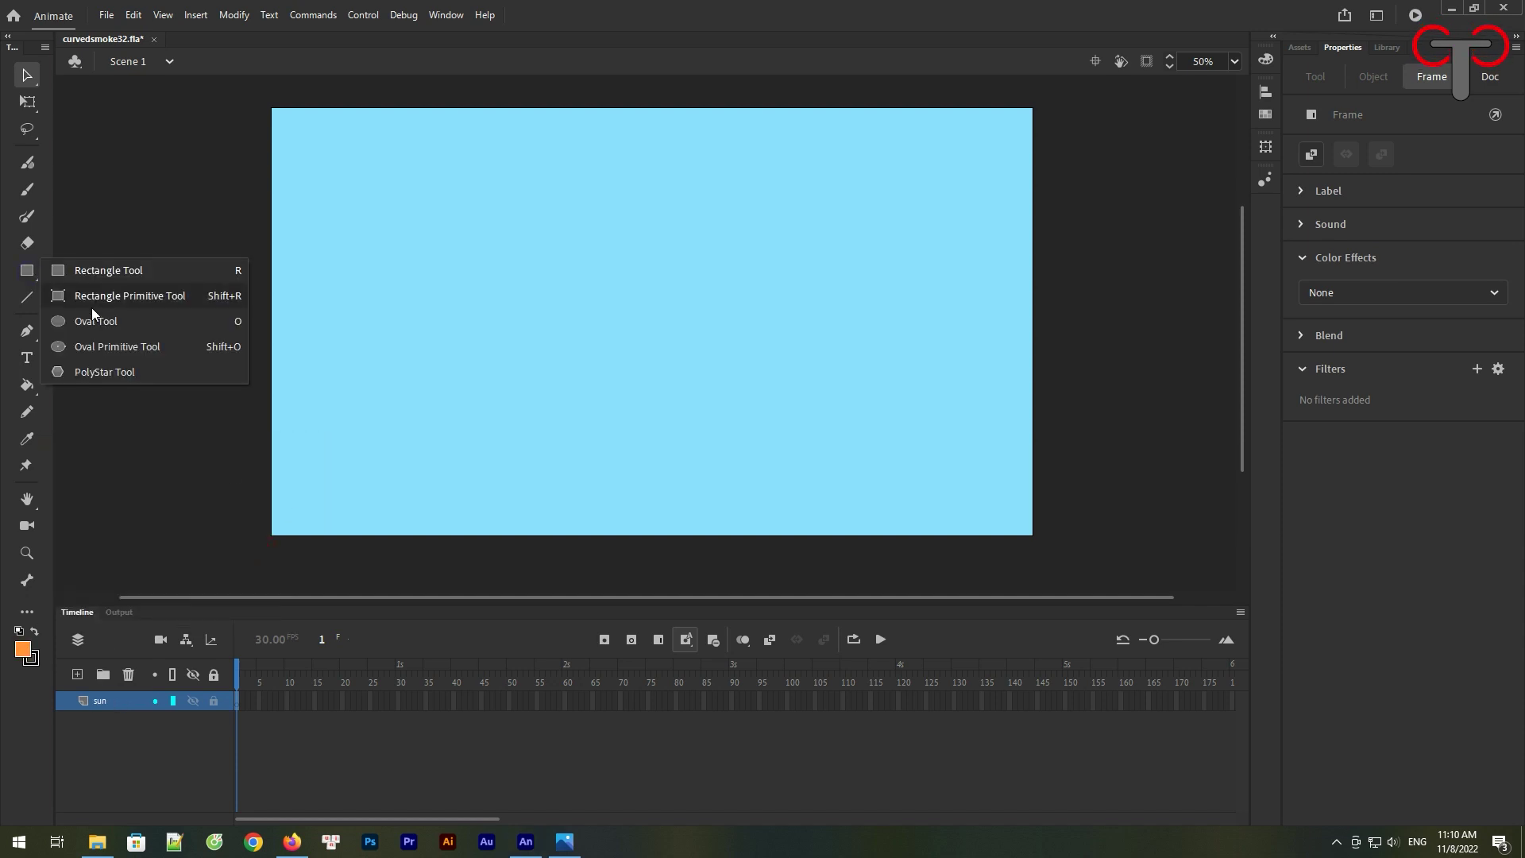
{"action": "left_click", "coordinate": [79, 317]}
{"action": "left_click_drag", "start_coordinate": [467, 246], "coordinate": [498, 294]}
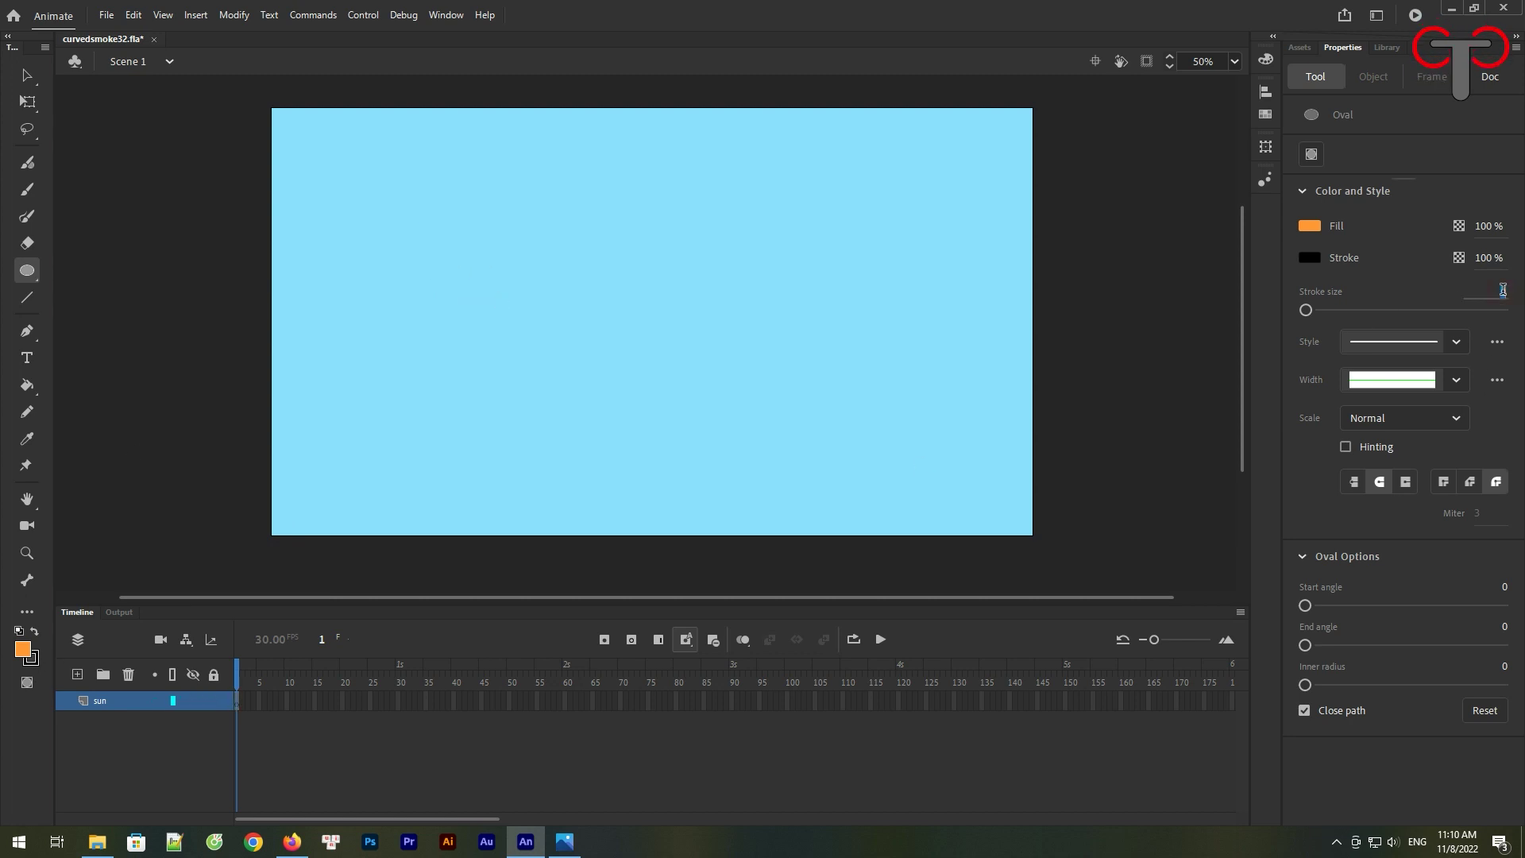
{"action": "left_click_drag", "start_coordinate": [471, 244], "coordinate": [517, 310]}
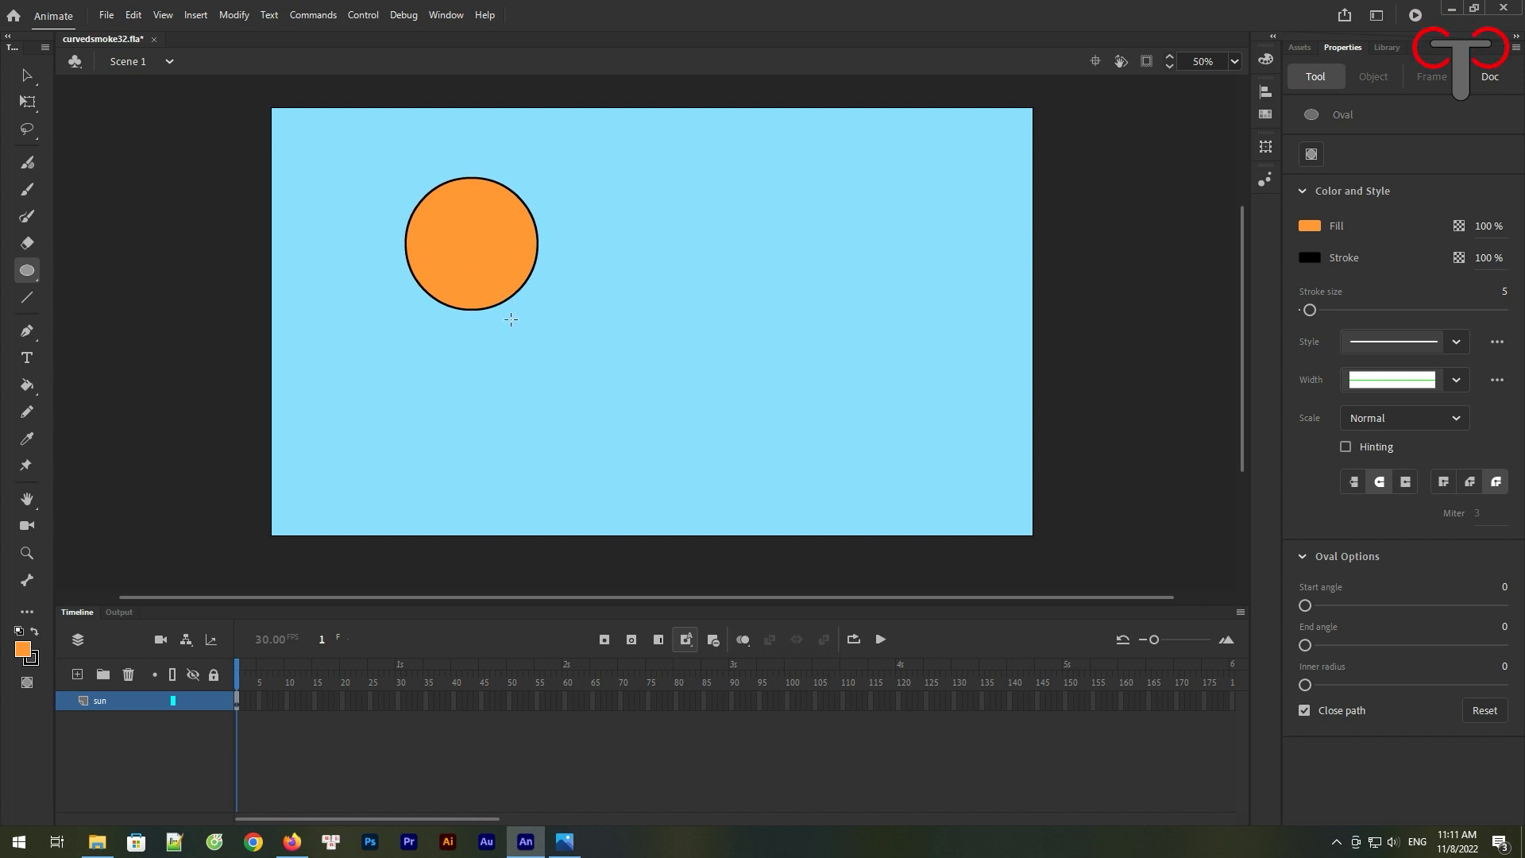
Move the circle toward the upper left and convert it to a symbol named 'sun'
{"action": "key", "text": "v"}
{"action": "left_click_drag", "start_coordinate": [588, 152], "coordinate": [328, 391]}
{"action": "left_click_drag", "start_coordinate": [468, 281], "coordinate": [460, 255]}
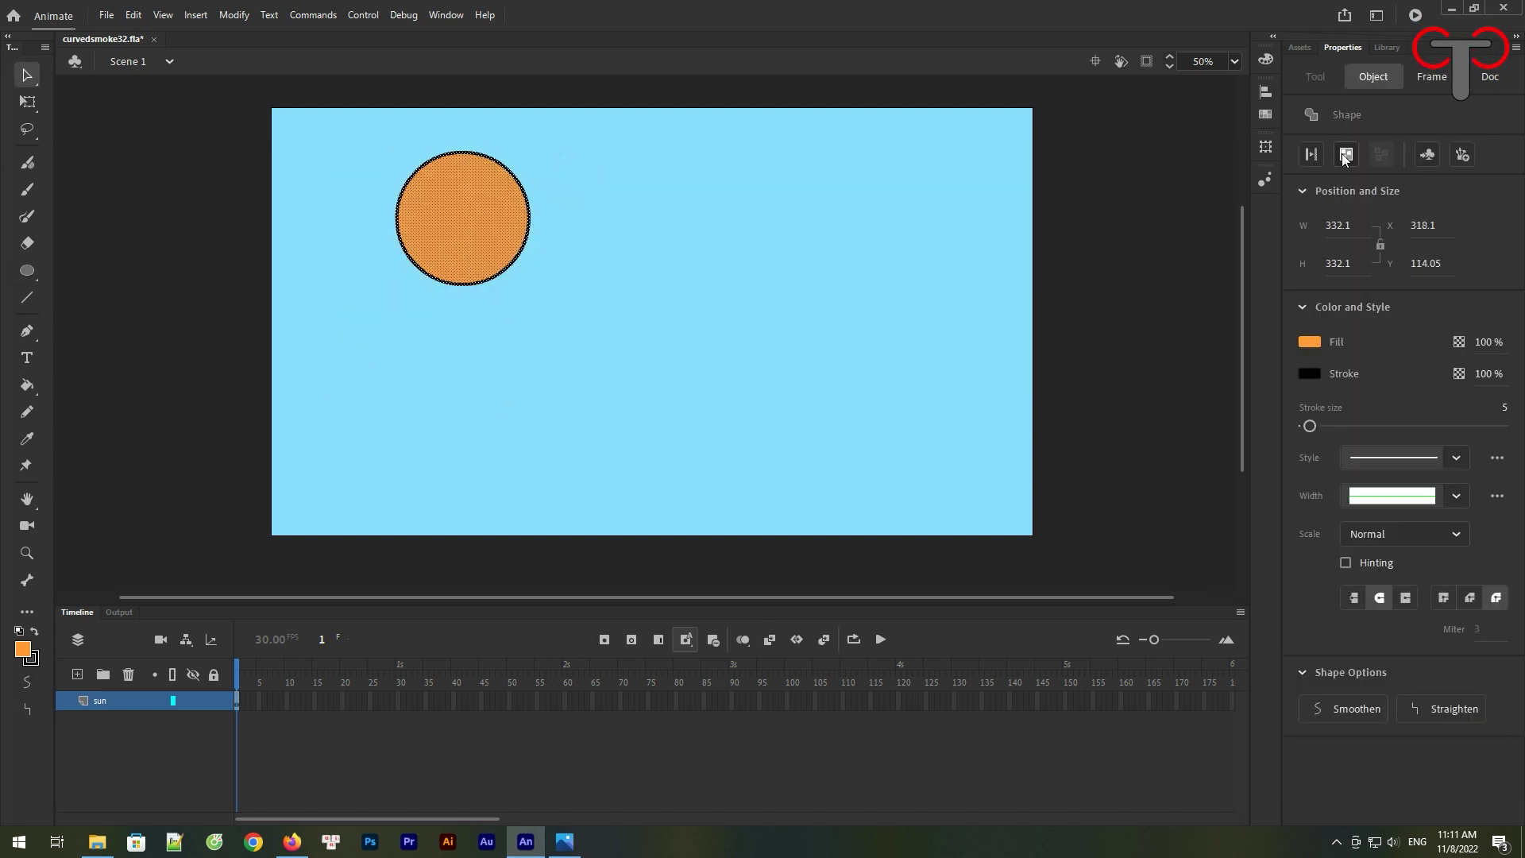
{"action": "right_click", "coordinate": [506, 223]}
{"action": "left_click", "coordinate": [591, 661]}
{"action": "type", "text": "sun"}
{"action": "key", "text": "Return"}
{"action": "left_click", "coordinate": [150, 751]}
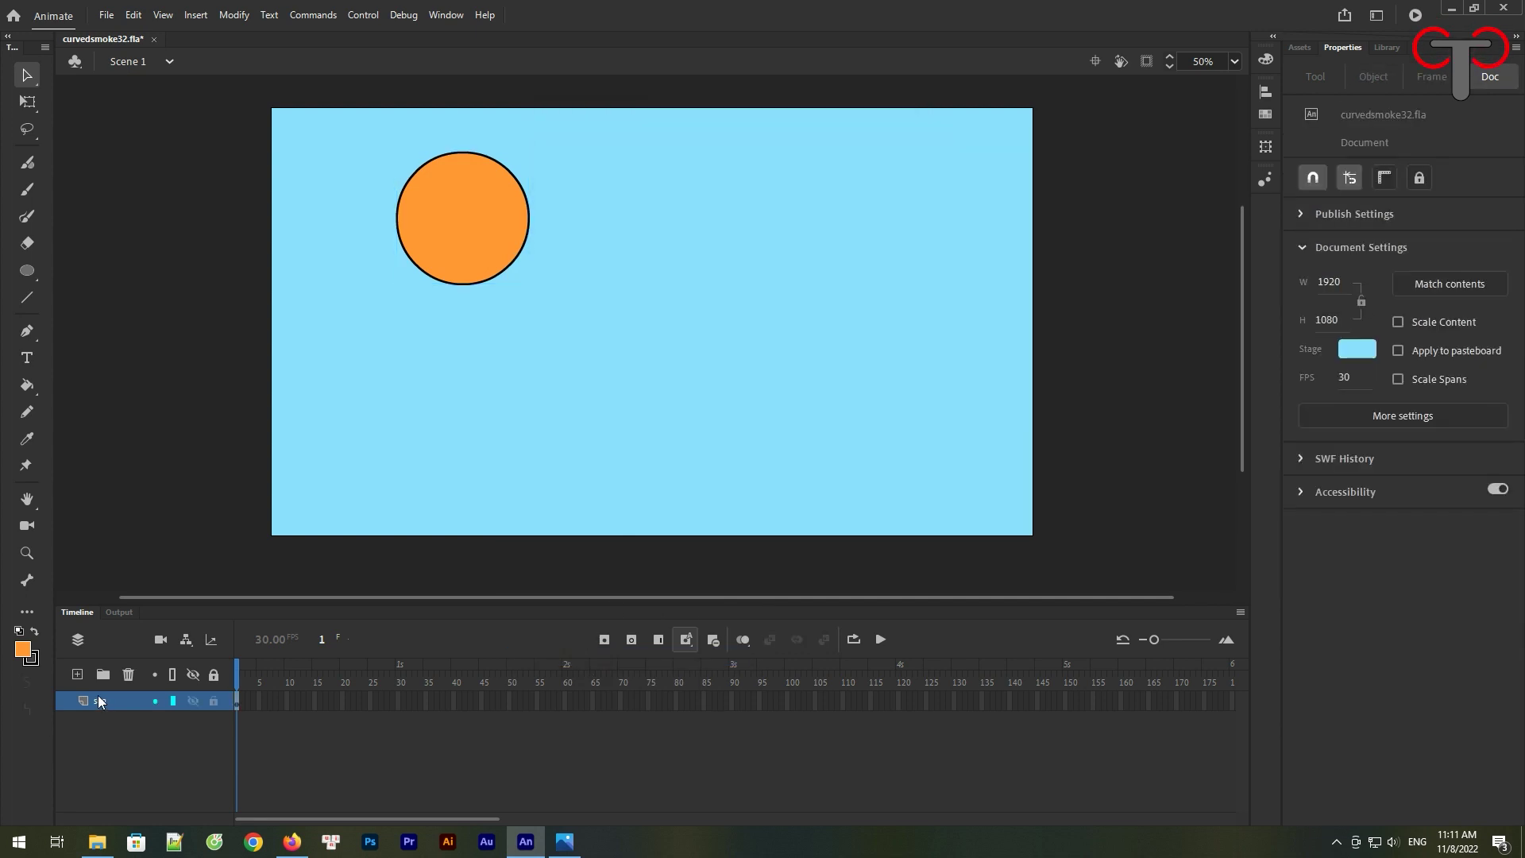
{"action": "left_click_drag", "start_coordinate": [450, 817], "coordinate": [412, 810]}
Extend the sun layer to frame 120, add a layer named 'cloud', and lock sun
{"action": "left_click", "coordinate": [899, 701]}
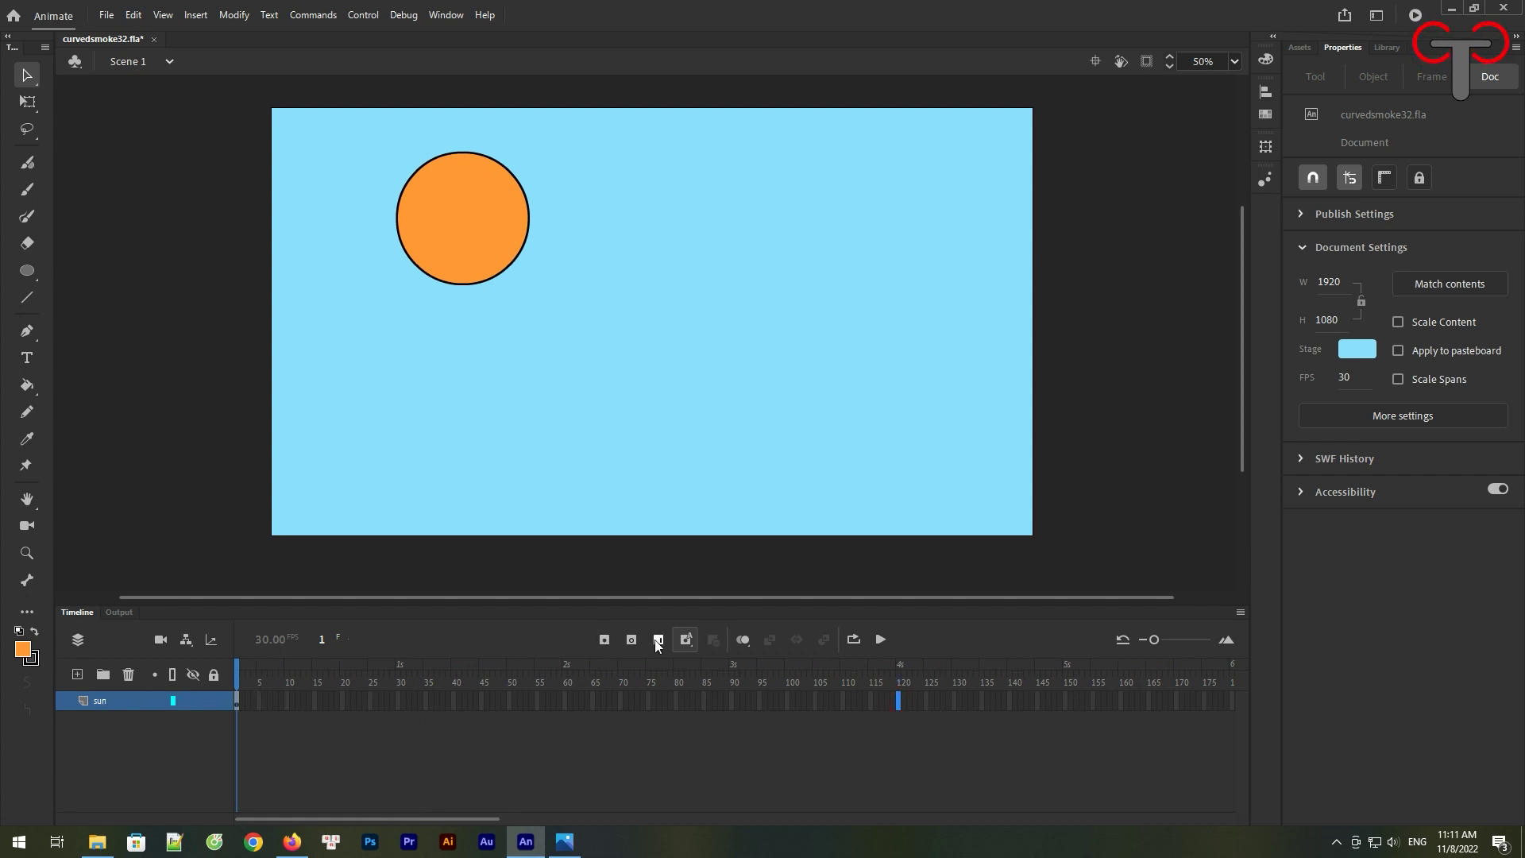
{"action": "key", "text": "F5"}
{"action": "left_click", "coordinate": [77, 674]}
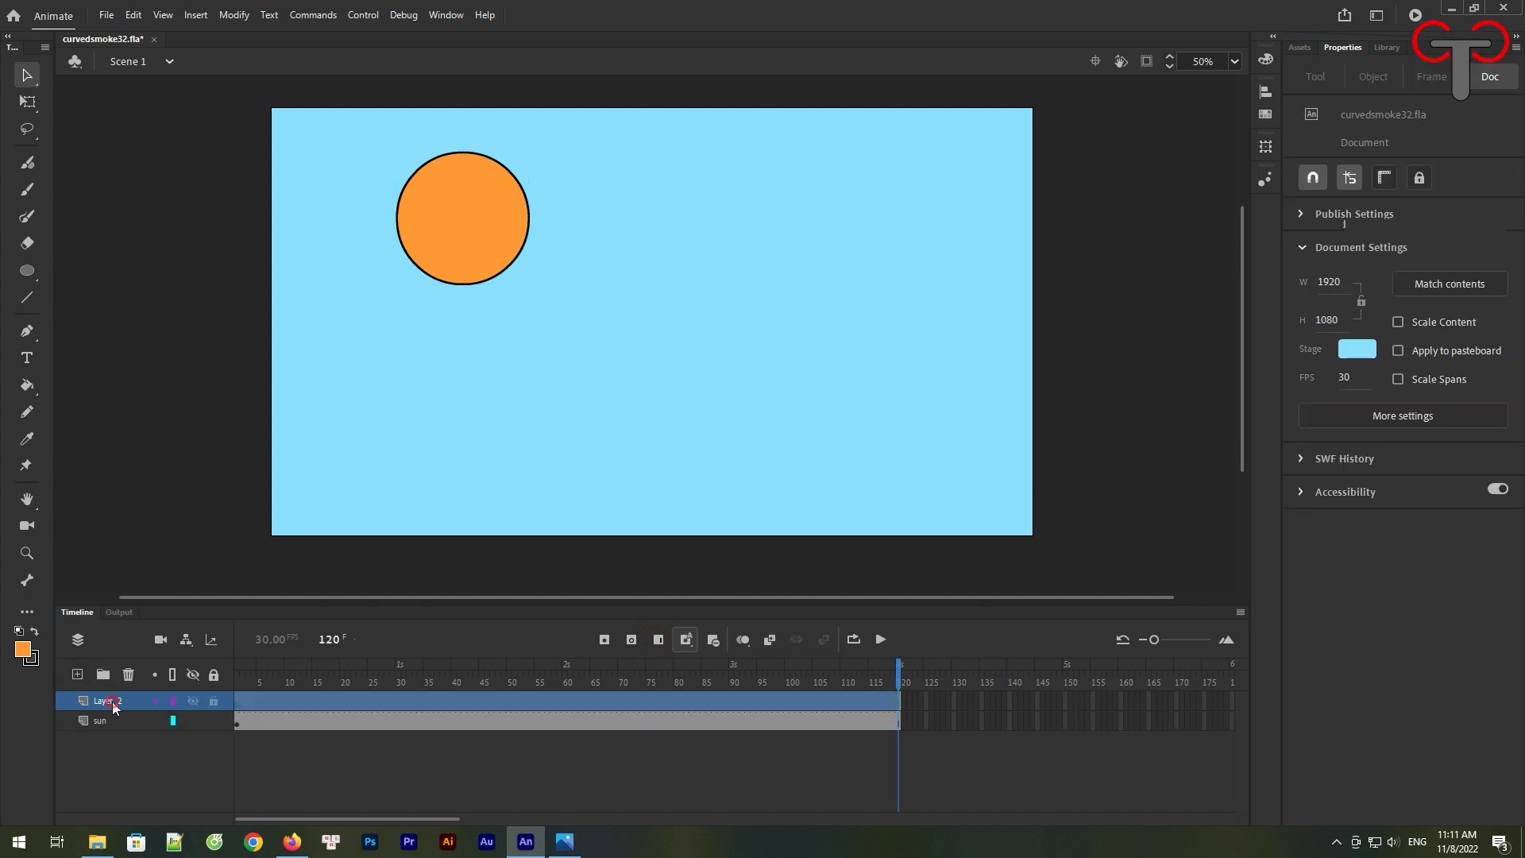
{"action": "double_click", "coordinate": [103, 701]}
{"action": "type", "text": "cloud"}
{"action": "key", "text": "Return"}
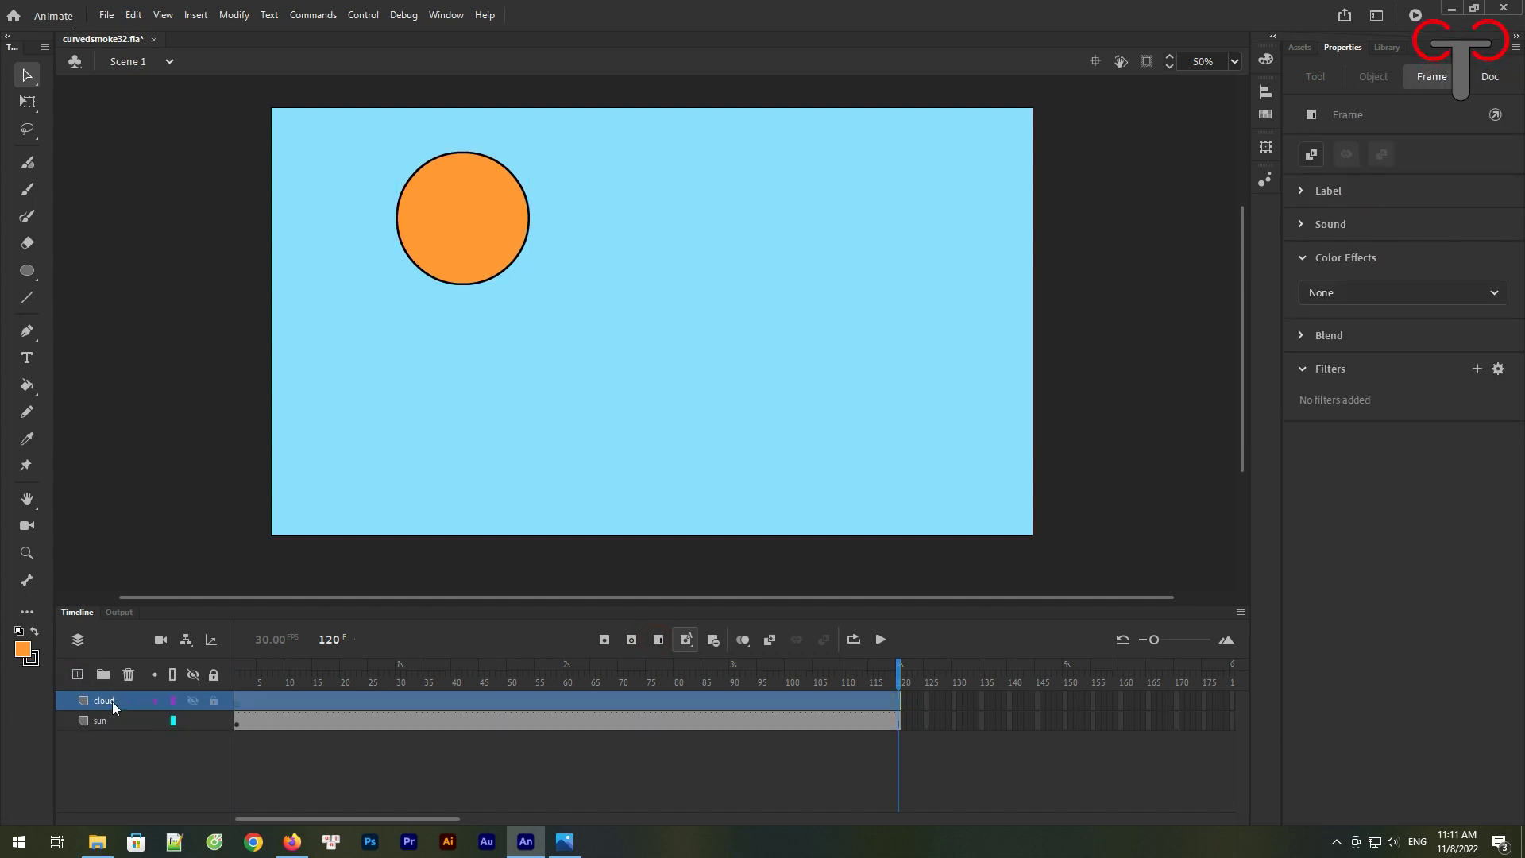
{"action": "left_click", "coordinate": [216, 721]}
With no outline and white fill, draw a small circle on the cloud layer at frame 1
{"action": "left_click", "coordinate": [30, 657]}
{"action": "left_click", "coordinate": [295, 442]}
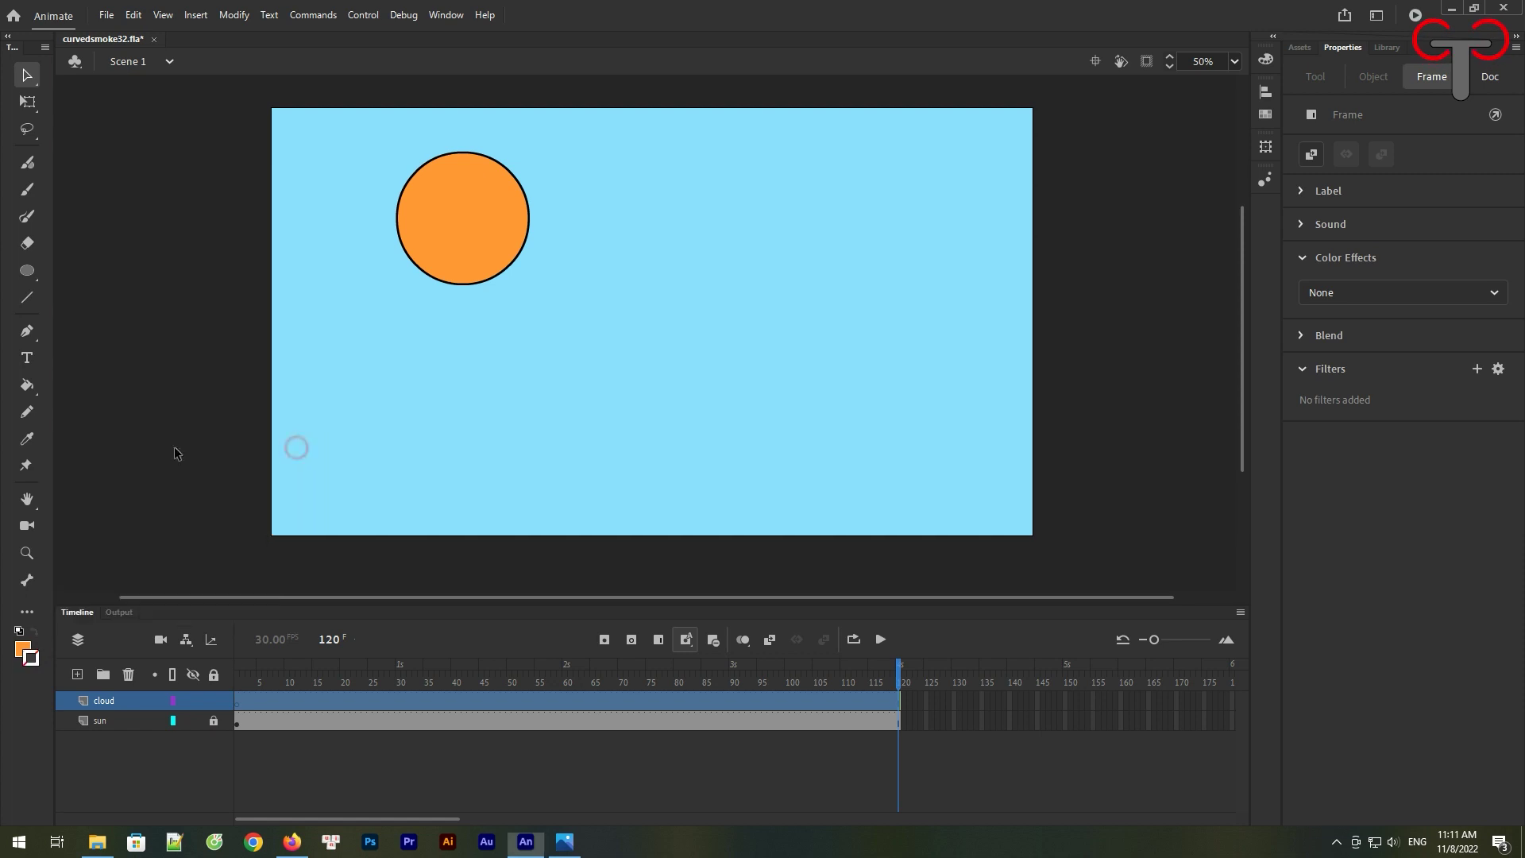
{"action": "left_click", "coordinate": [15, 650]}
{"action": "left_click", "coordinate": [87, 530]}
{"action": "key", "text": "o"}
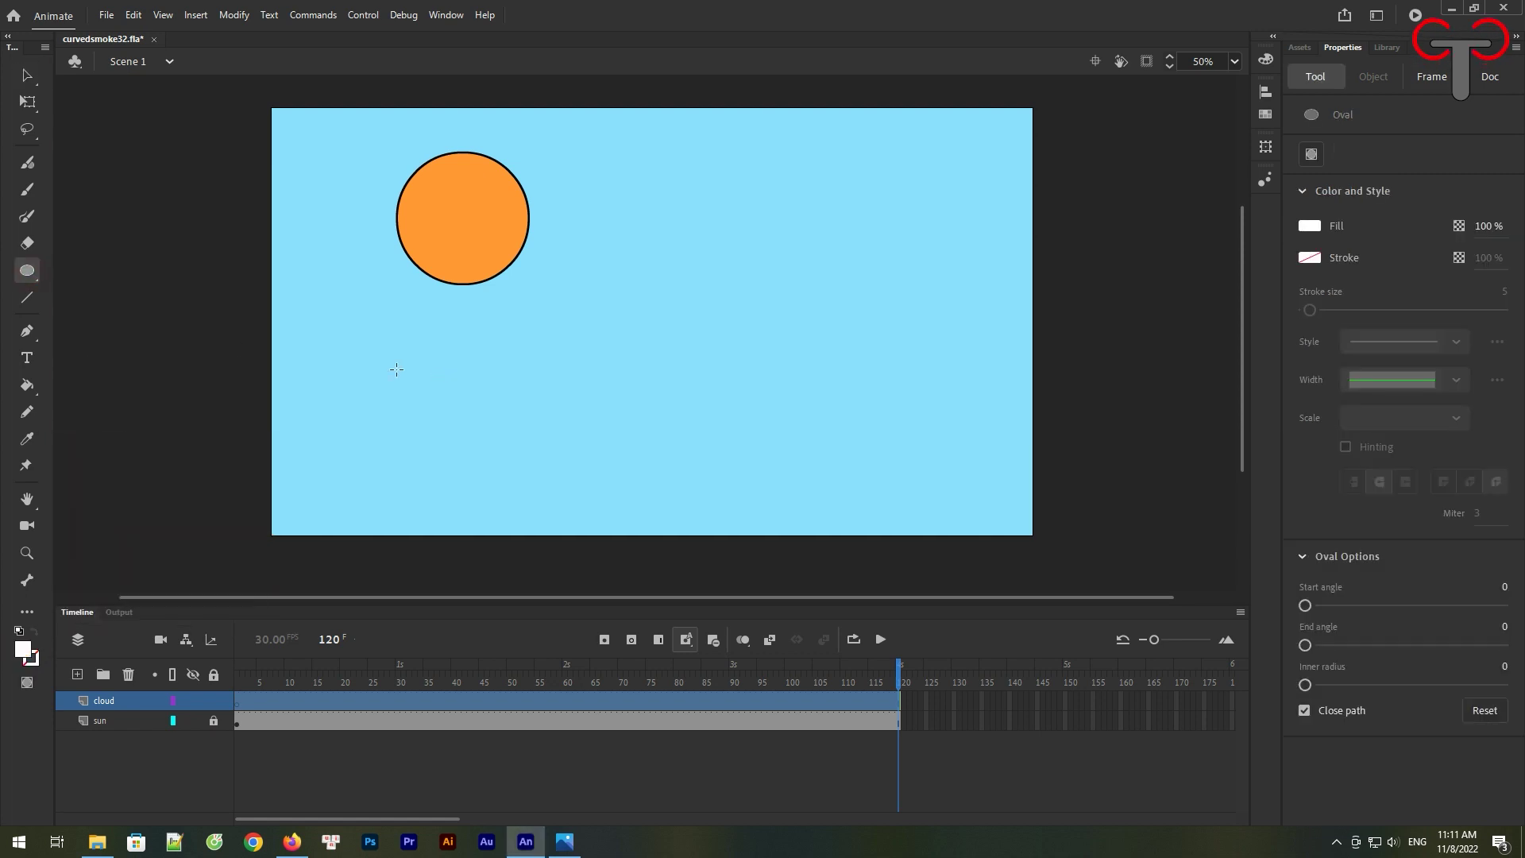
{"action": "left_click", "coordinate": [231, 695]}
{"action": "left_click_drag", "start_coordinate": [340, 350], "coordinate": [372, 384]}
Duplicate the white circle into a wavy chain running right across the stage
{"action": "key", "text": "v"}
{"action": "left_click", "coordinate": [361, 364]}
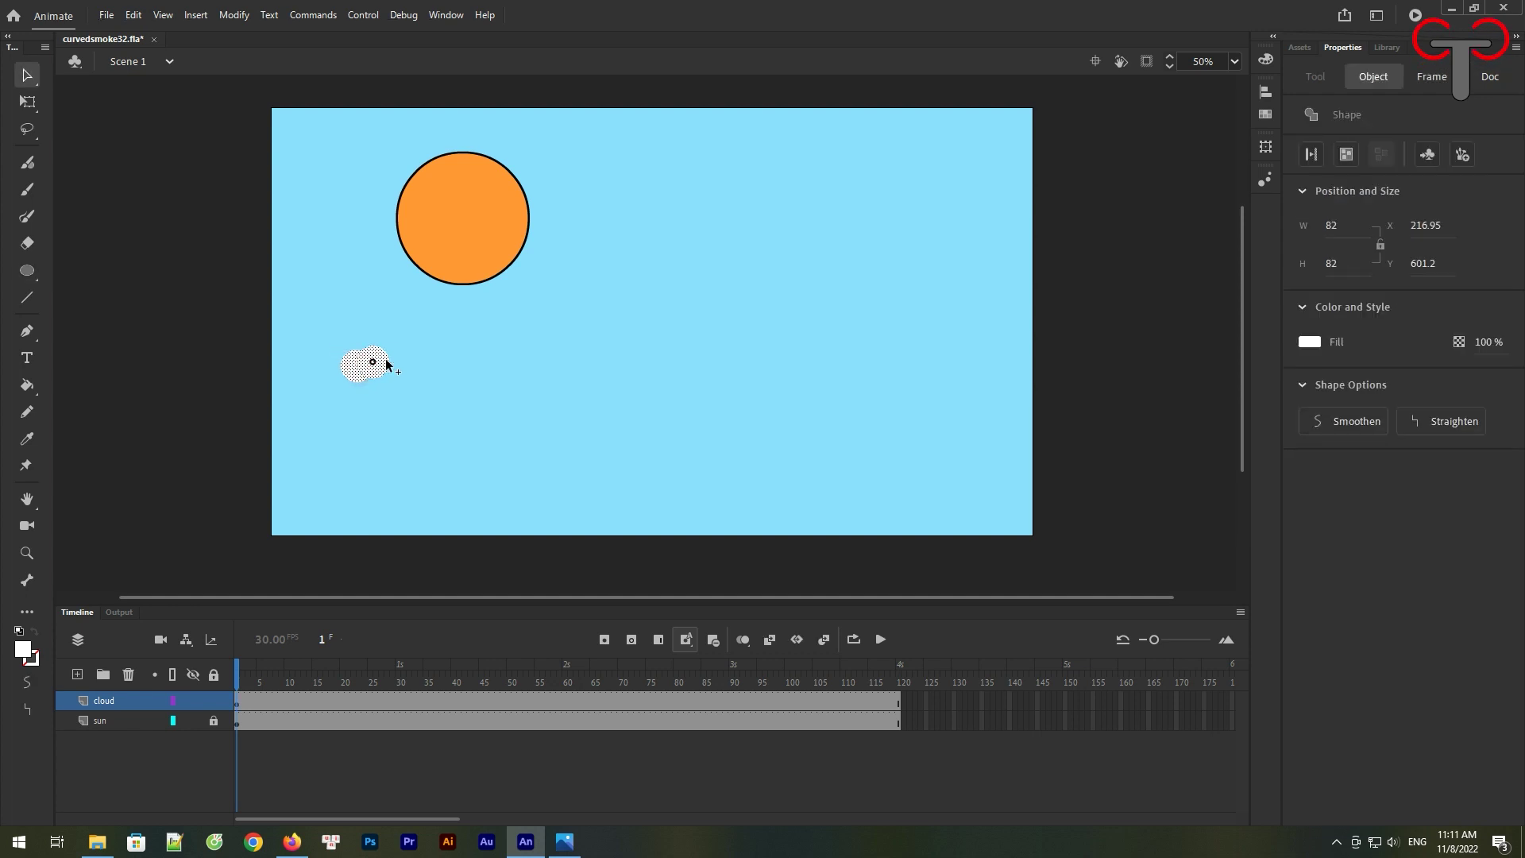
{"action": "left_click_drag", "start_coordinate": [404, 357], "coordinate": [506, 410]}
{"action": "left_click_drag", "start_coordinate": [365, 361], "coordinate": [522, 377]}
{"action": "left_click_drag", "start_coordinate": [370, 365], "coordinate": [588, 383]}
{"action": "left_click_drag", "start_coordinate": [359, 373], "coordinate": [592, 415]}
{"action": "left_click_drag", "start_coordinate": [357, 367], "coordinate": [620, 433]}
{"action": "left_click_drag", "start_coordinate": [357, 367], "coordinate": [716, 401]}
{"action": "left_click_drag", "start_coordinate": [356, 364], "coordinate": [731, 392]}
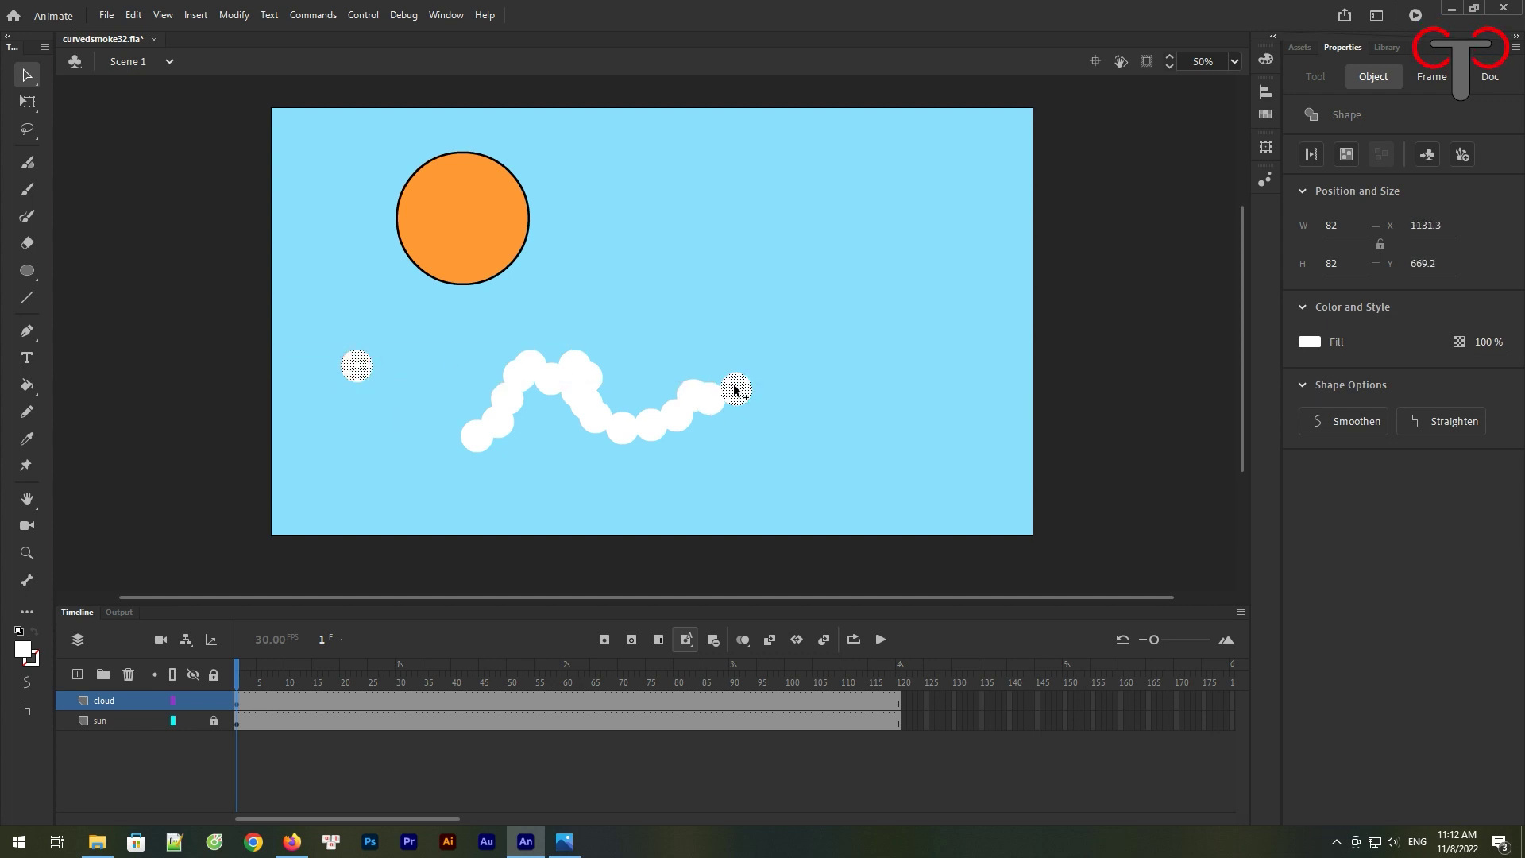
{"action": "left_click_drag", "start_coordinate": [365, 361], "coordinate": [798, 389]}
Extend the circle chain down to the lower right and delete the original circle
{"action": "left_click_drag", "start_coordinate": [358, 367], "coordinate": [852, 421]}
{"action": "left_click_drag", "start_coordinate": [362, 369], "coordinate": [876, 417]}
{"action": "left_click_drag", "start_coordinate": [355, 375], "coordinate": [849, 429]}
{"action": "left_click_drag", "start_coordinate": [363, 373], "coordinate": [867, 482]}
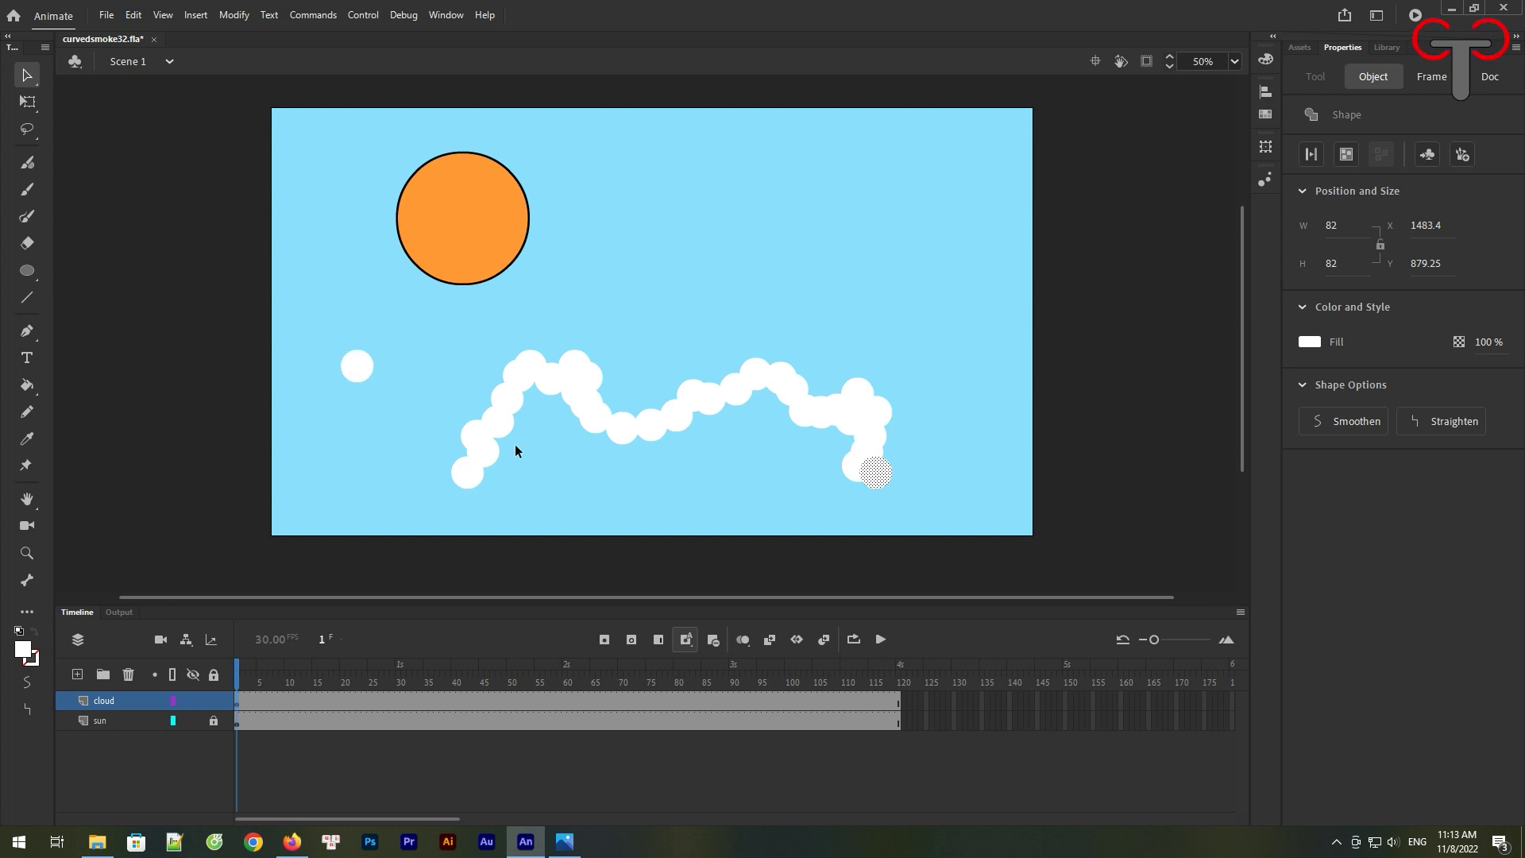
{"action": "left_click_drag", "start_coordinate": [352, 370], "coordinate": [857, 494]}
{"action": "left_click", "coordinate": [358, 368]}
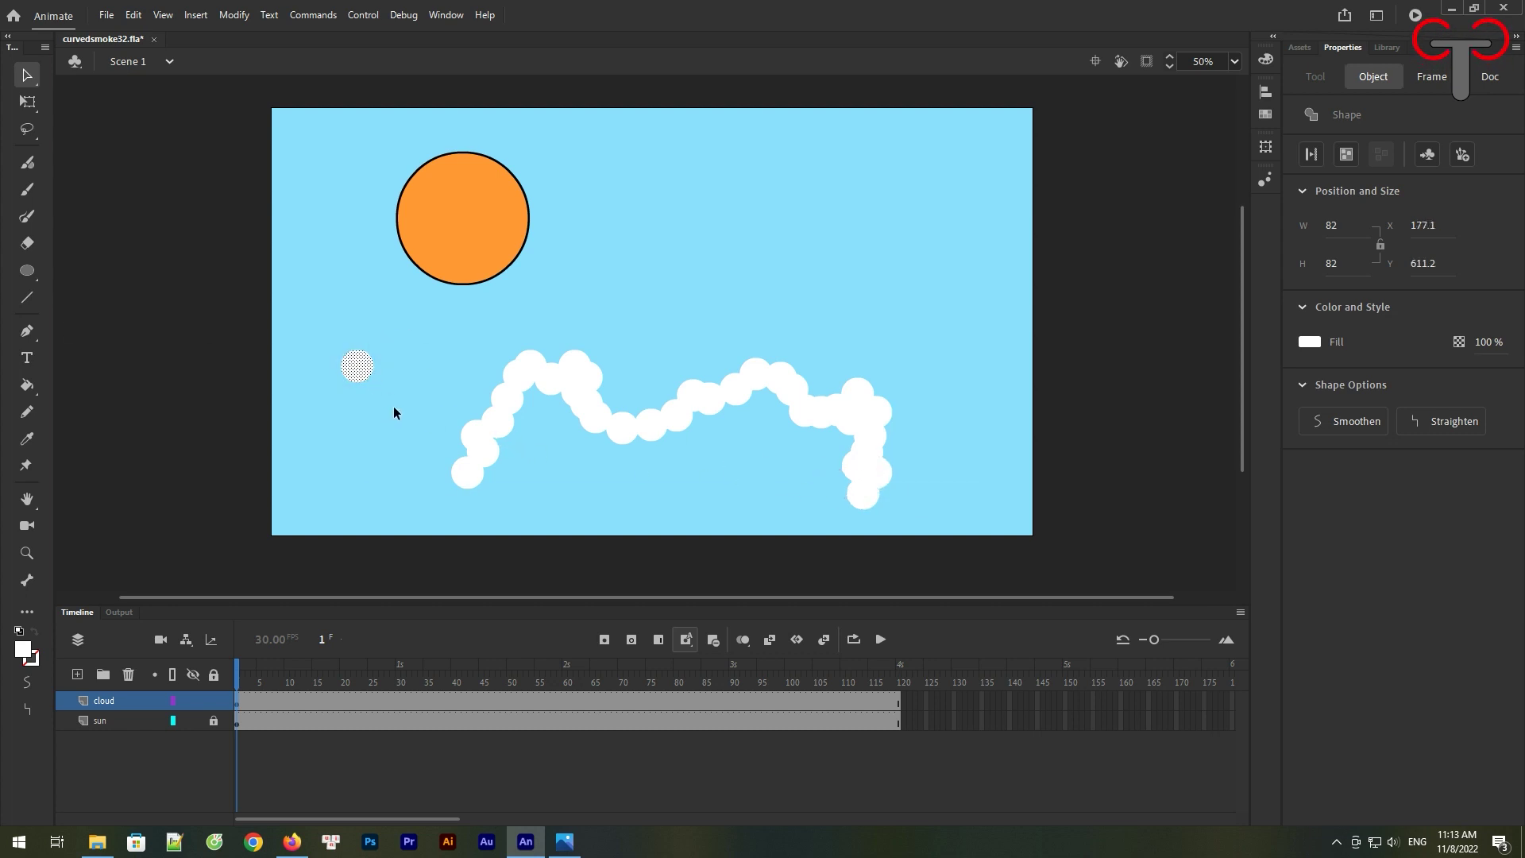
{"action": "key", "text": "Delete"}
Close the chain's bottom with a white fluid-brush stroke and fill the cloud white
{"action": "left_click", "coordinate": [29, 301]}
{"action": "left_click_drag", "start_coordinate": [465, 487], "coordinate": [815, 486]}
{"action": "key", "text": "ctrl+z"}
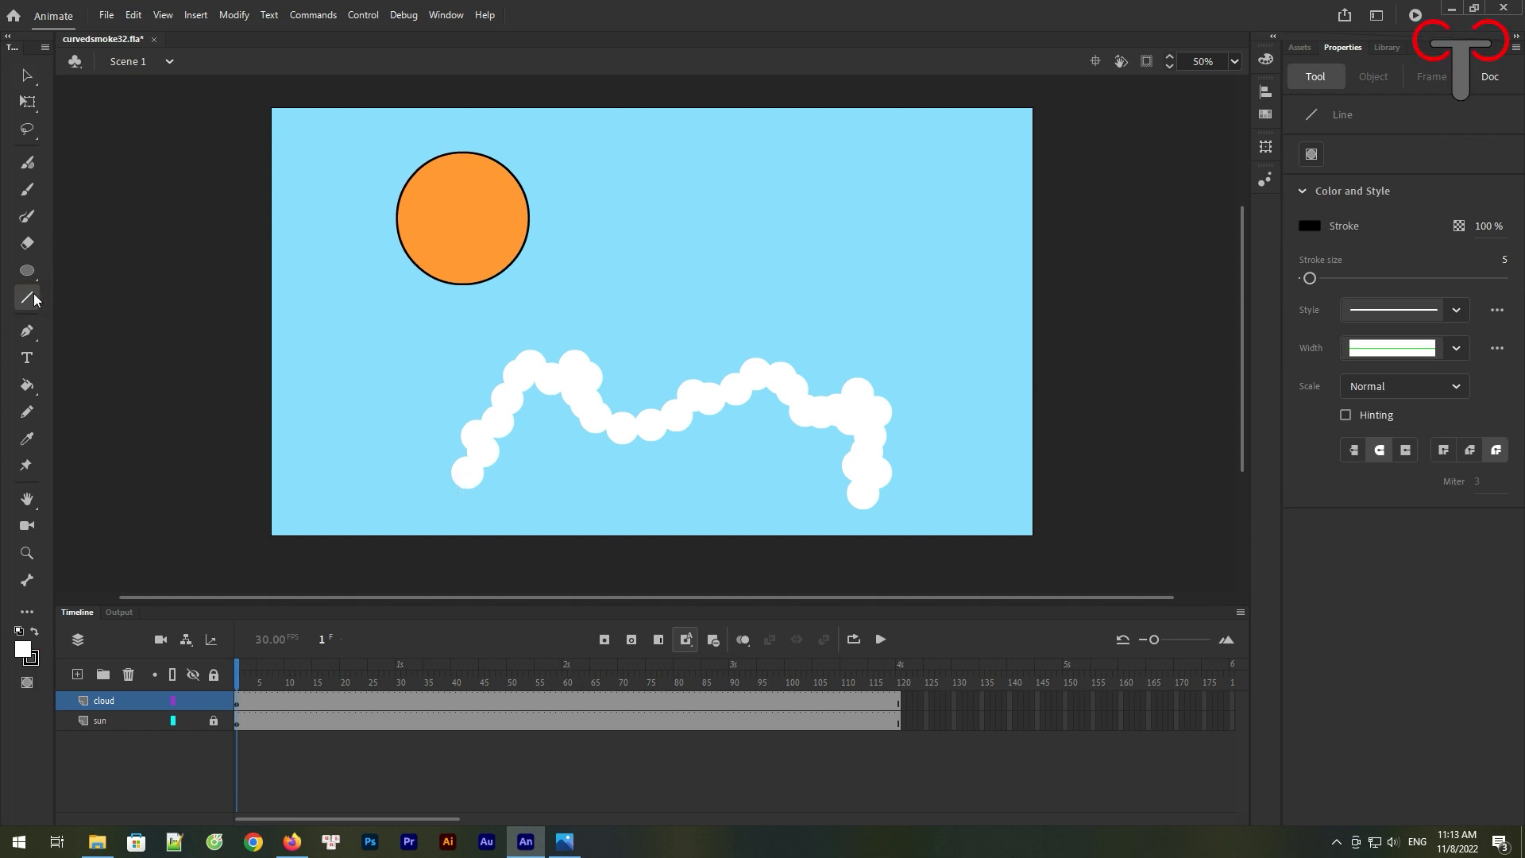
{"action": "key", "text": "b"}
{"action": "left_click_drag", "start_coordinate": [463, 482], "coordinate": [844, 497]}
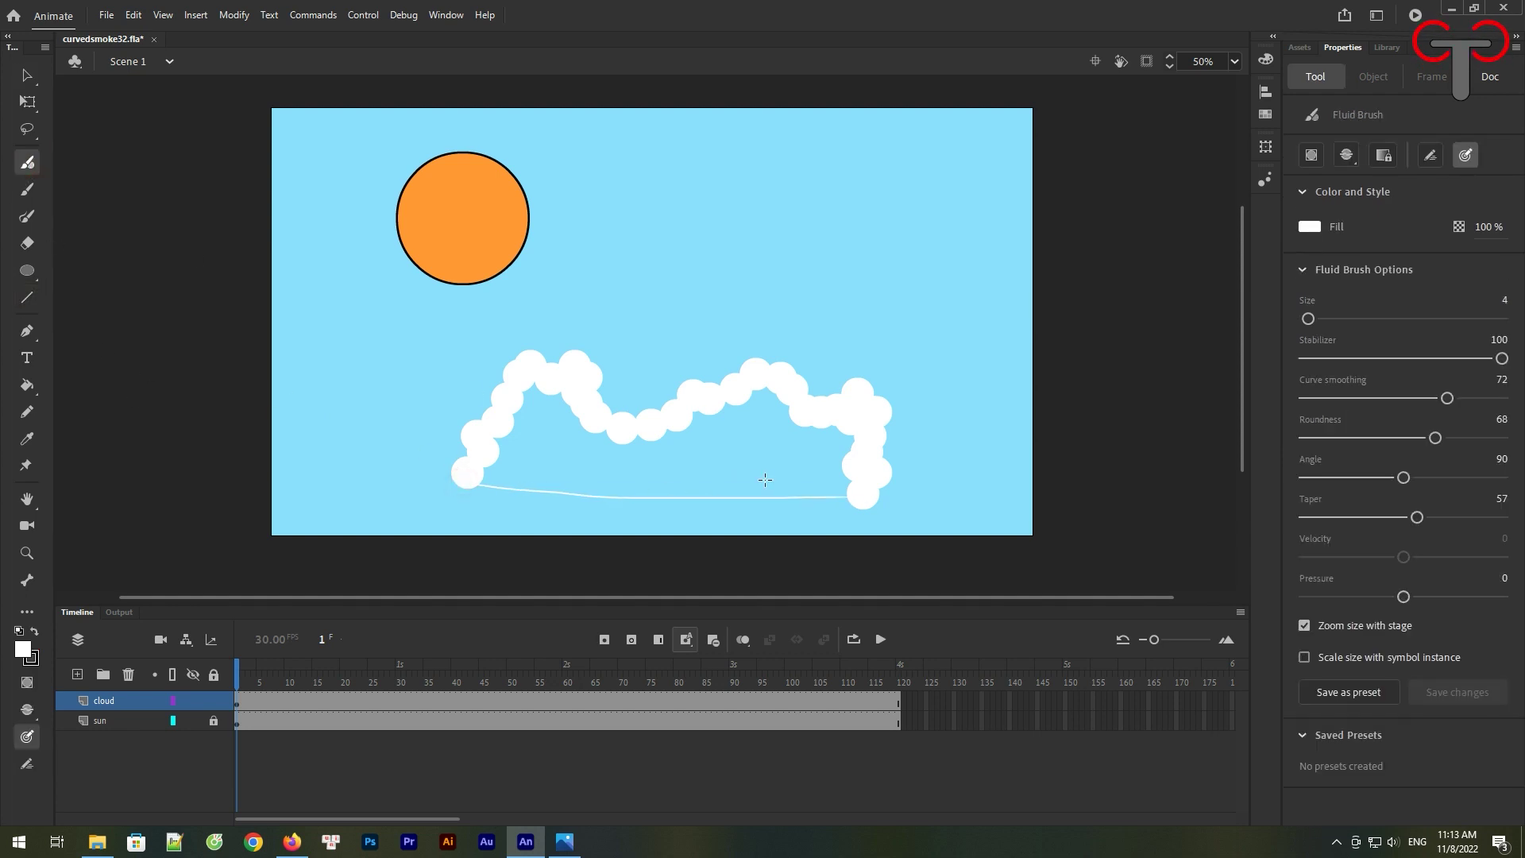
{"action": "left_click", "coordinate": [26, 384]}
{"action": "left_click", "coordinate": [661, 475]}
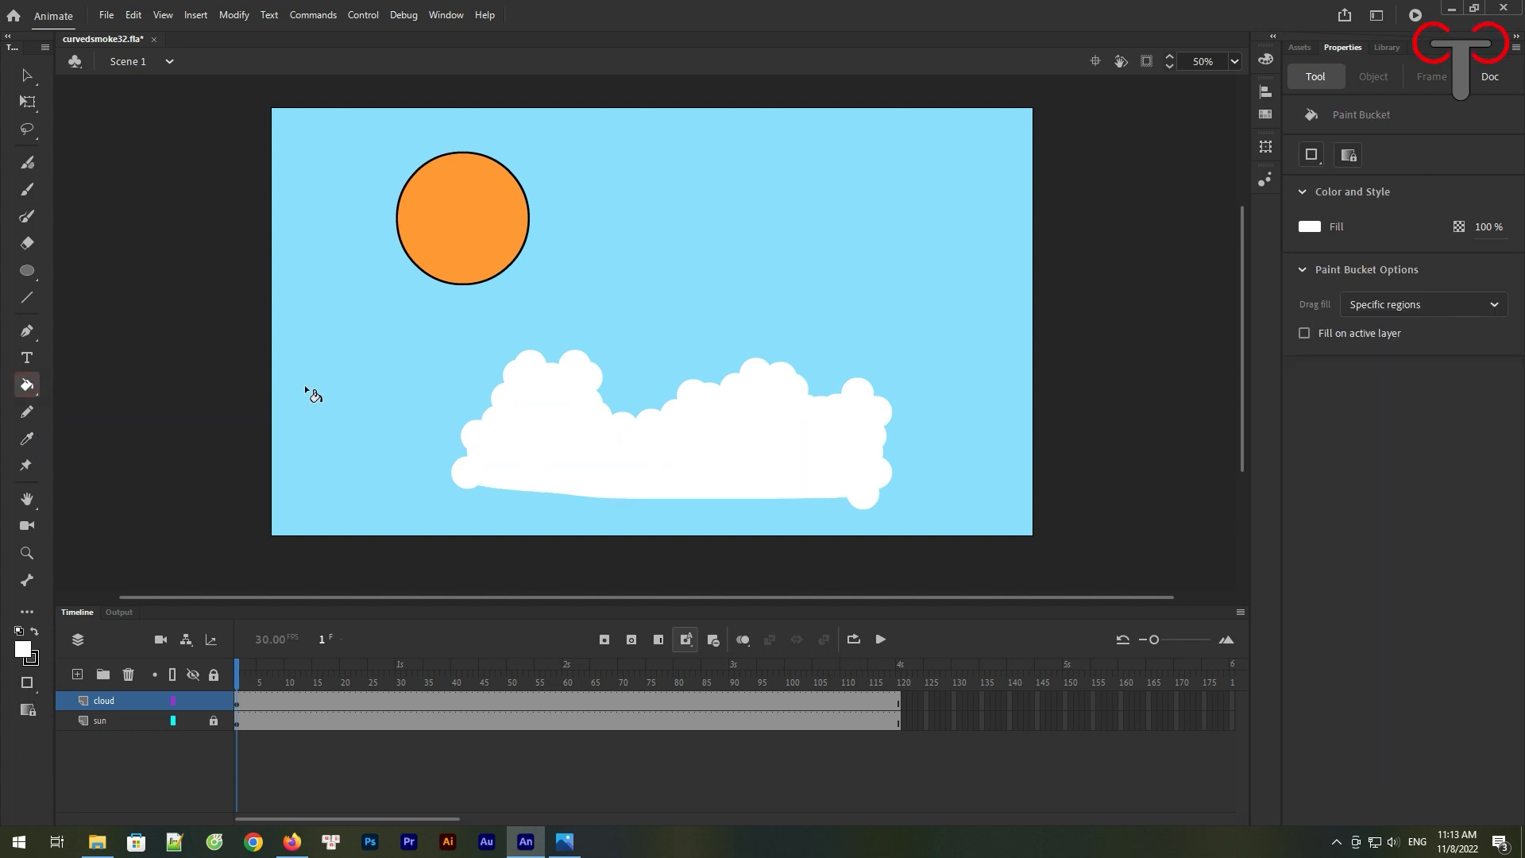
{"action": "left_click", "coordinate": [27, 75]}
{"action": "left_click", "coordinate": [644, 456]}
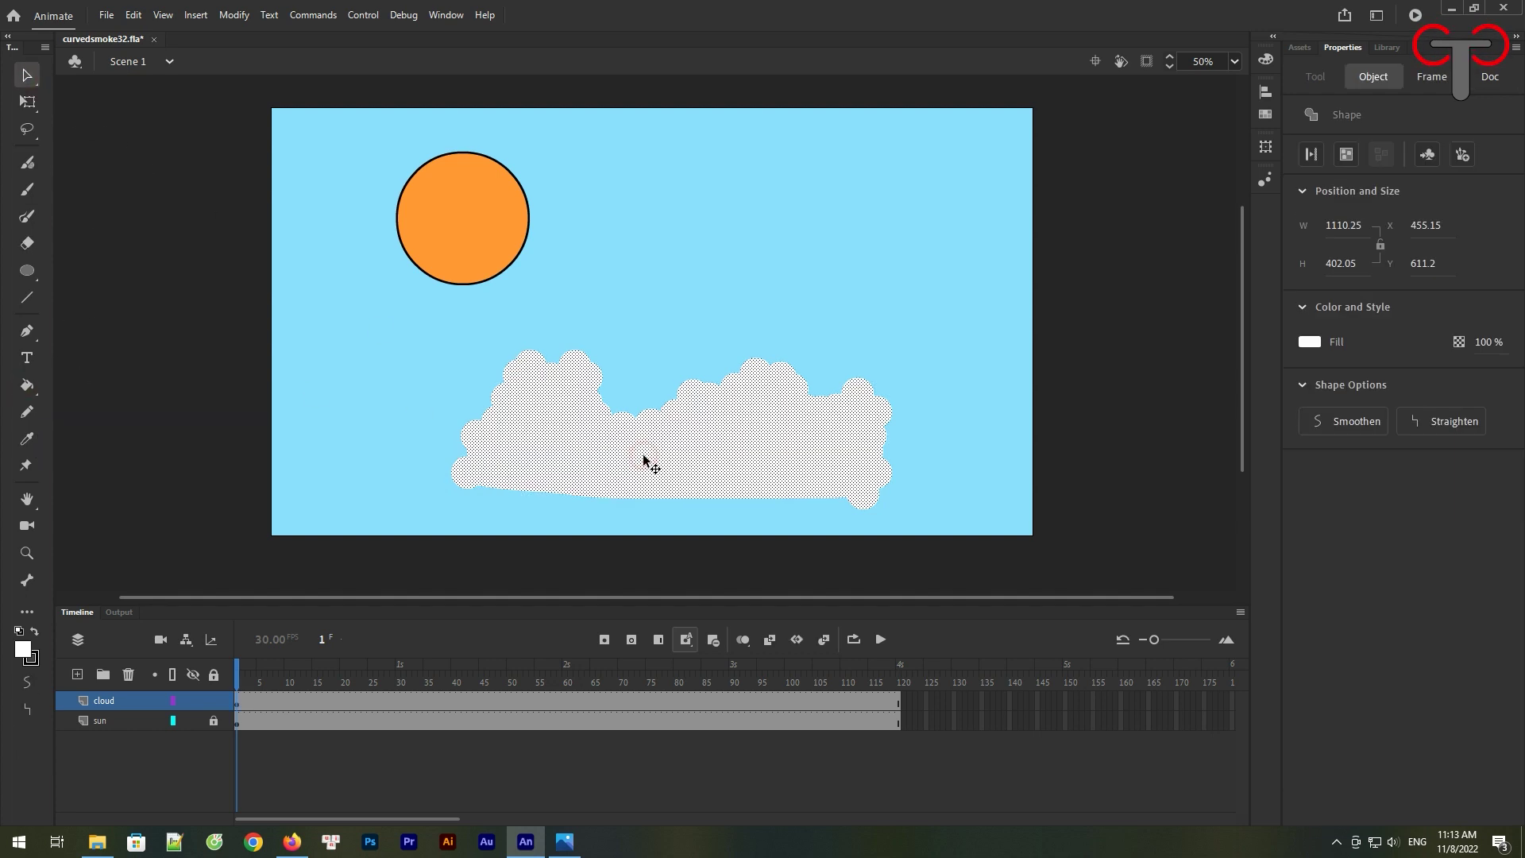
{"action": "left_click", "coordinate": [806, 255]}
Give the cloud a black Ink Bottle outline and move it up-left over the sun
{"action": "left_click", "coordinate": [32, 389]}
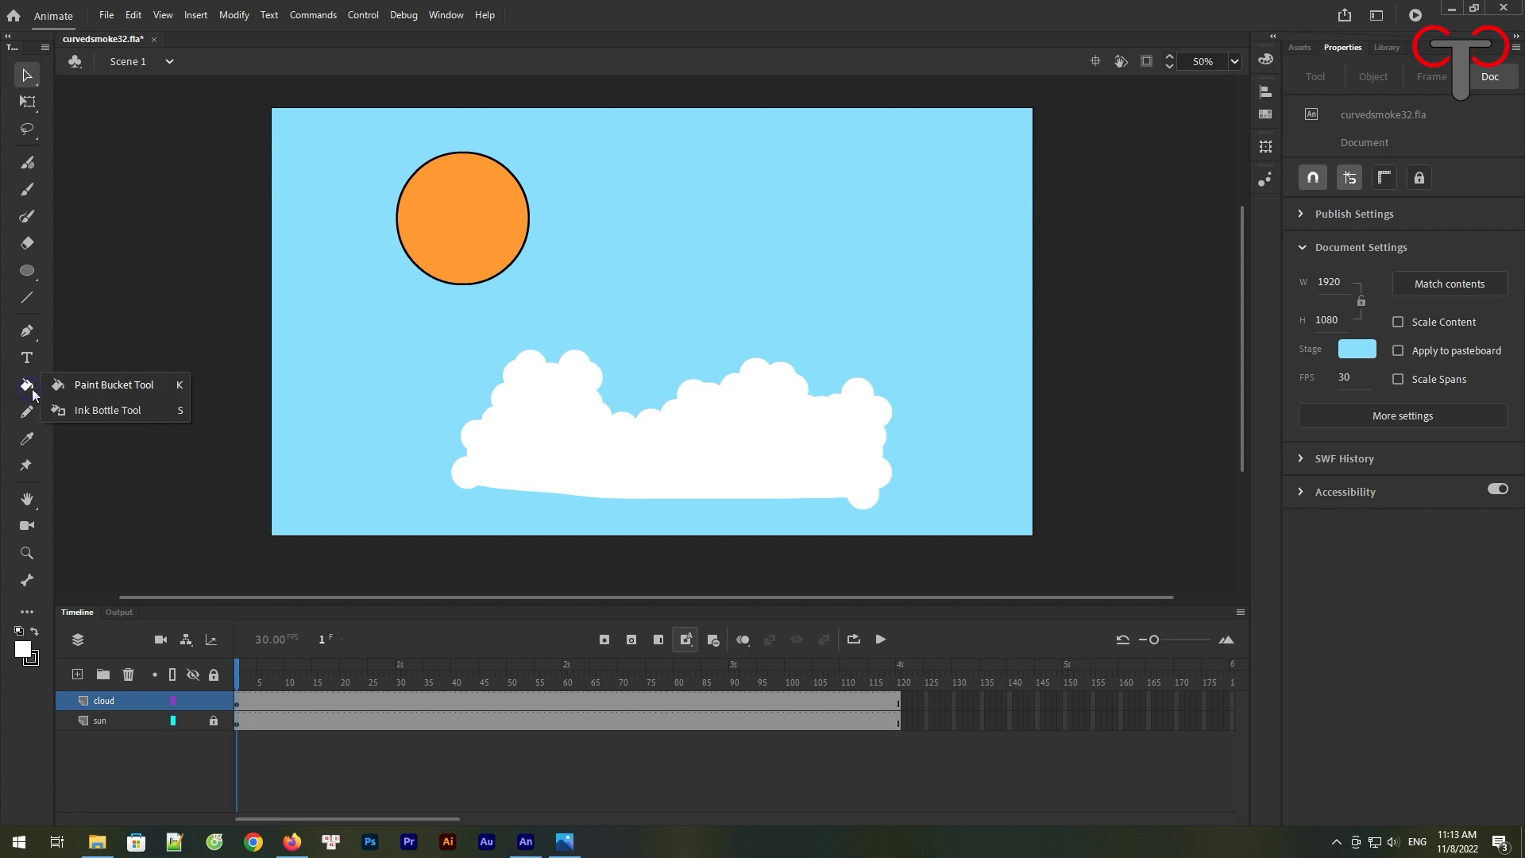
{"action": "left_click", "coordinate": [101, 410]}
{"action": "left_click", "coordinate": [572, 468]}
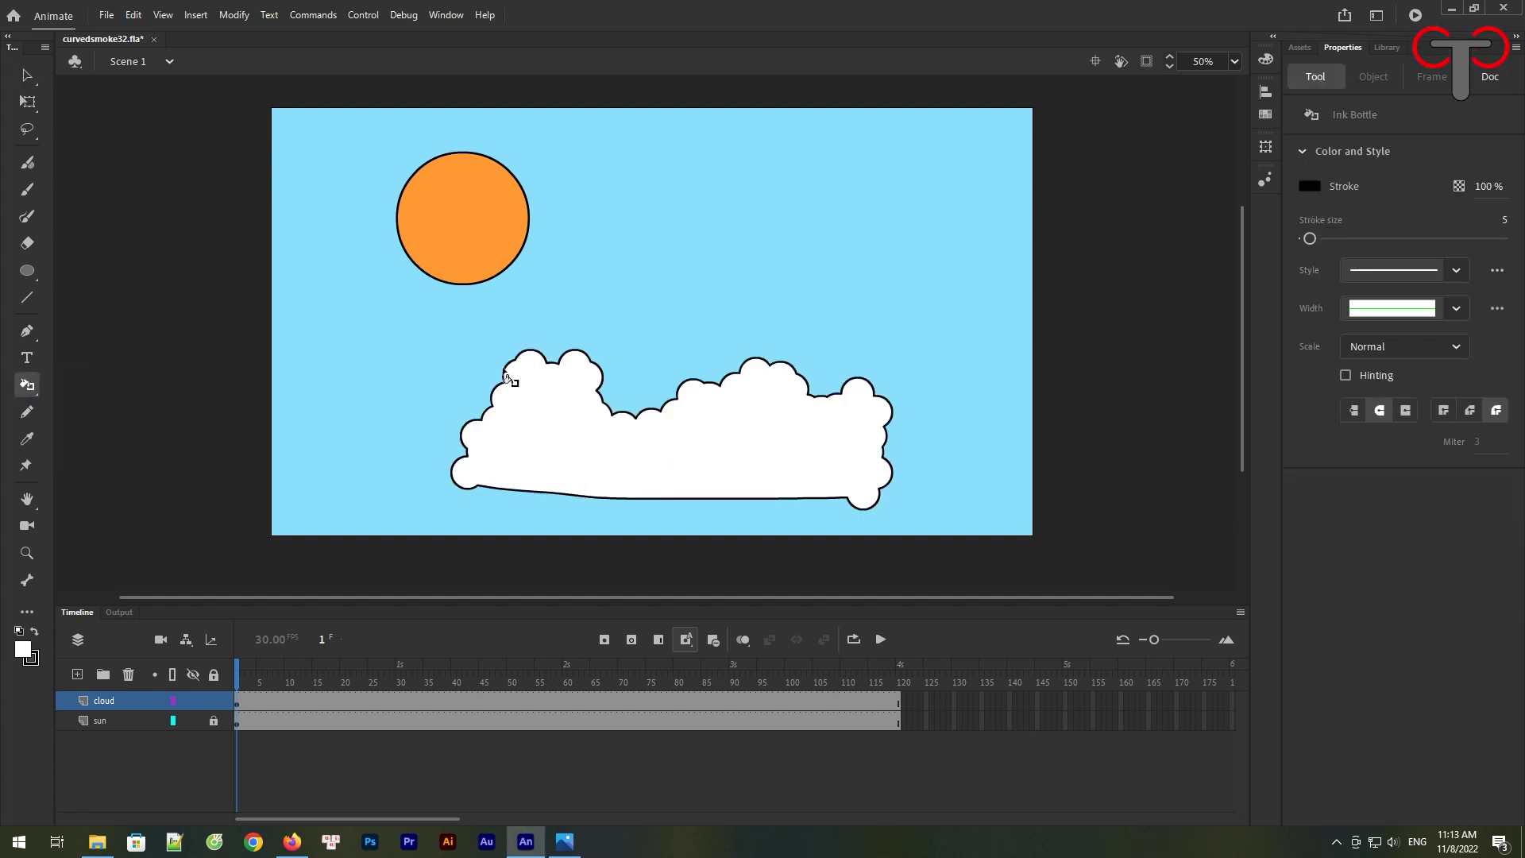
{"action": "key", "text": "v"}
{"action": "left_click", "coordinate": [691, 257]}
{"action": "mouse_move", "coordinate": [742, 469]}
{"action": "left_mouse_down"}
{"action": "mouse_move", "coordinate": [432, 364]}
{"action": "mouse_move", "coordinate": [451, 363]}
{"action": "left_mouse_up"}
{"action": "left_click", "coordinate": [902, 342]}
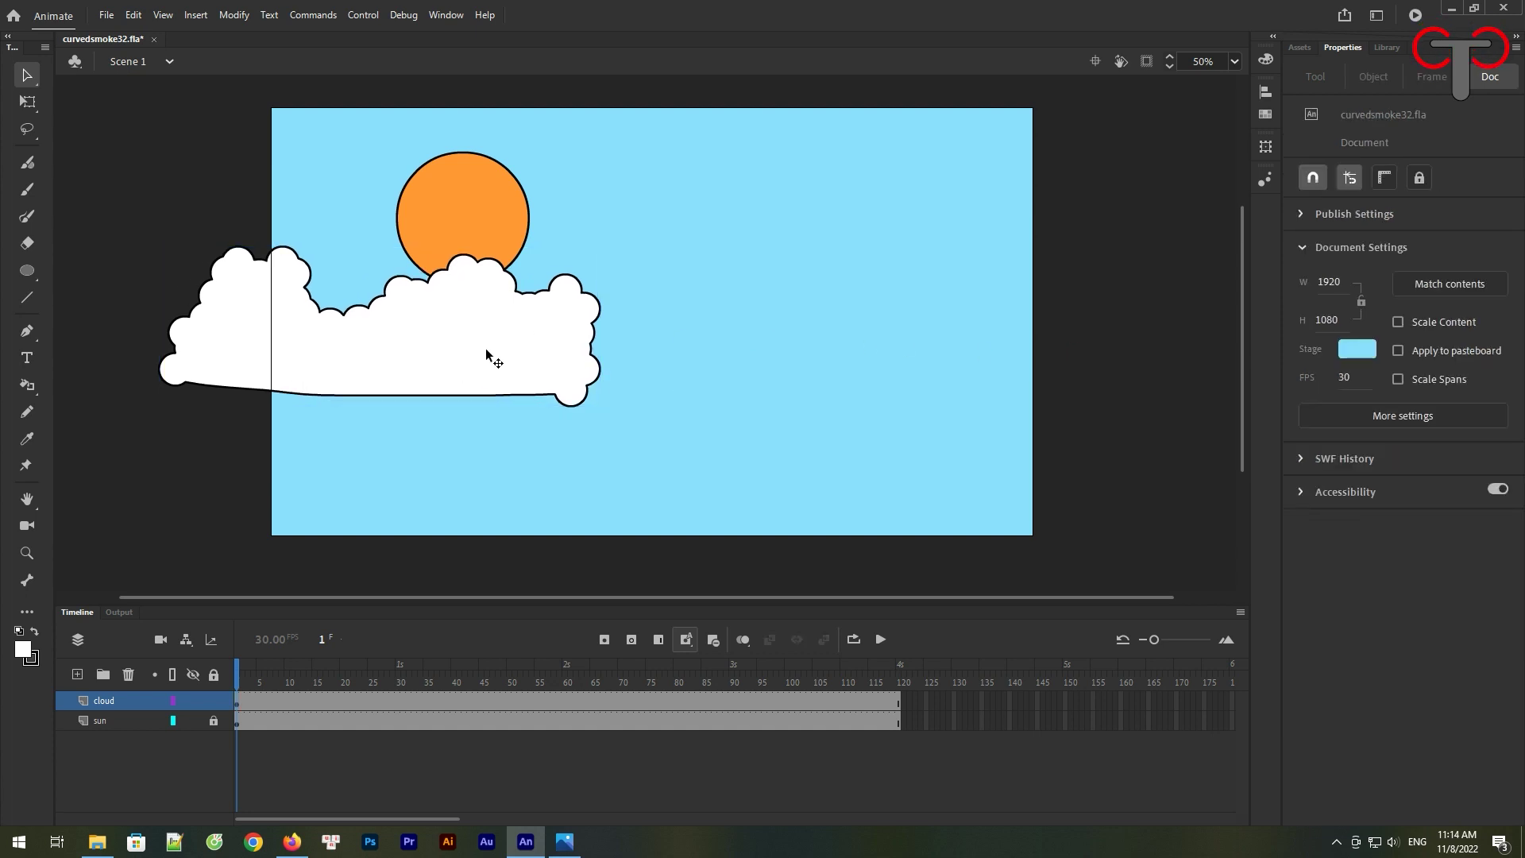
Enlarge the cloud and place a flipped, slightly rotated copy on the right
{"action": "left_click", "coordinate": [28, 102]}
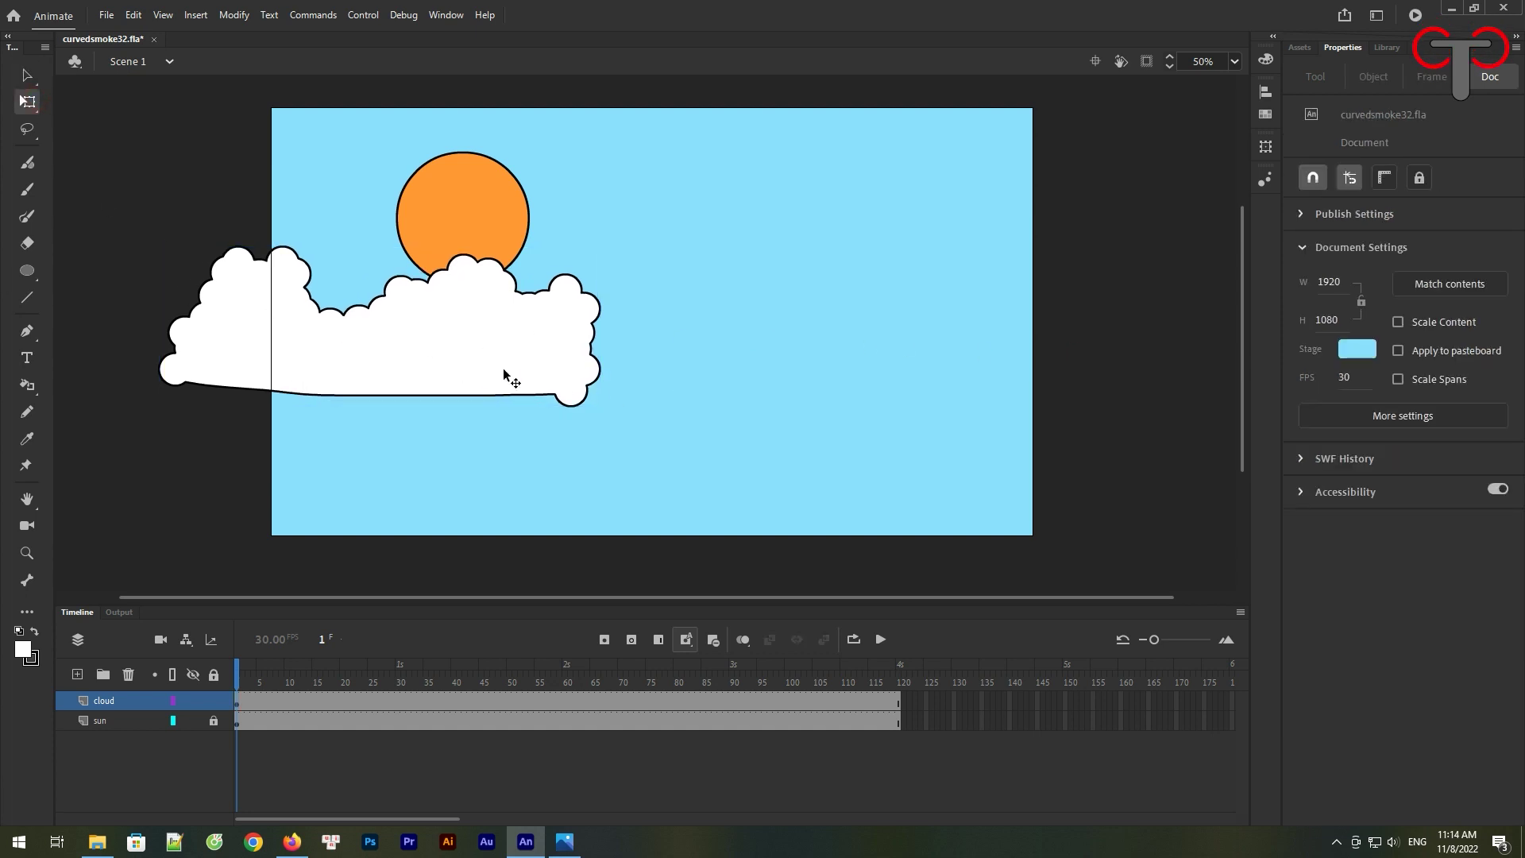
{"action": "left_click", "coordinate": [504, 369]}
{"action": "left_click_drag", "start_coordinate": [602, 407], "coordinate": [631, 423]}
{"action": "left_click_drag", "start_coordinate": [506, 337], "coordinate": [937, 389]}
{"action": "left_click", "coordinate": [1151, 222]}
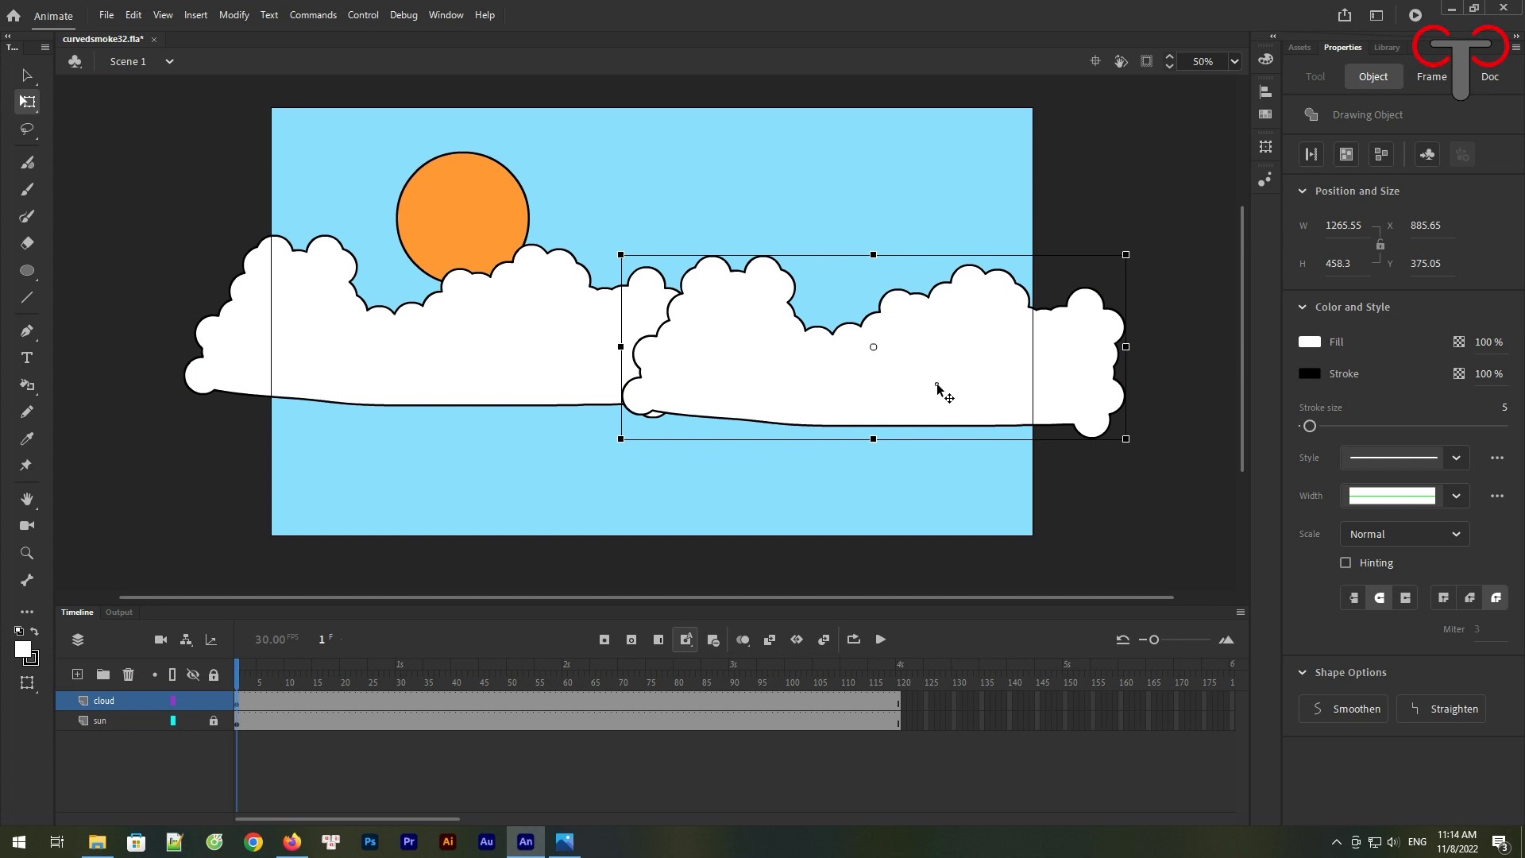
{"action": "left_click_drag", "start_coordinate": [1125, 346], "coordinate": [632, 355]}
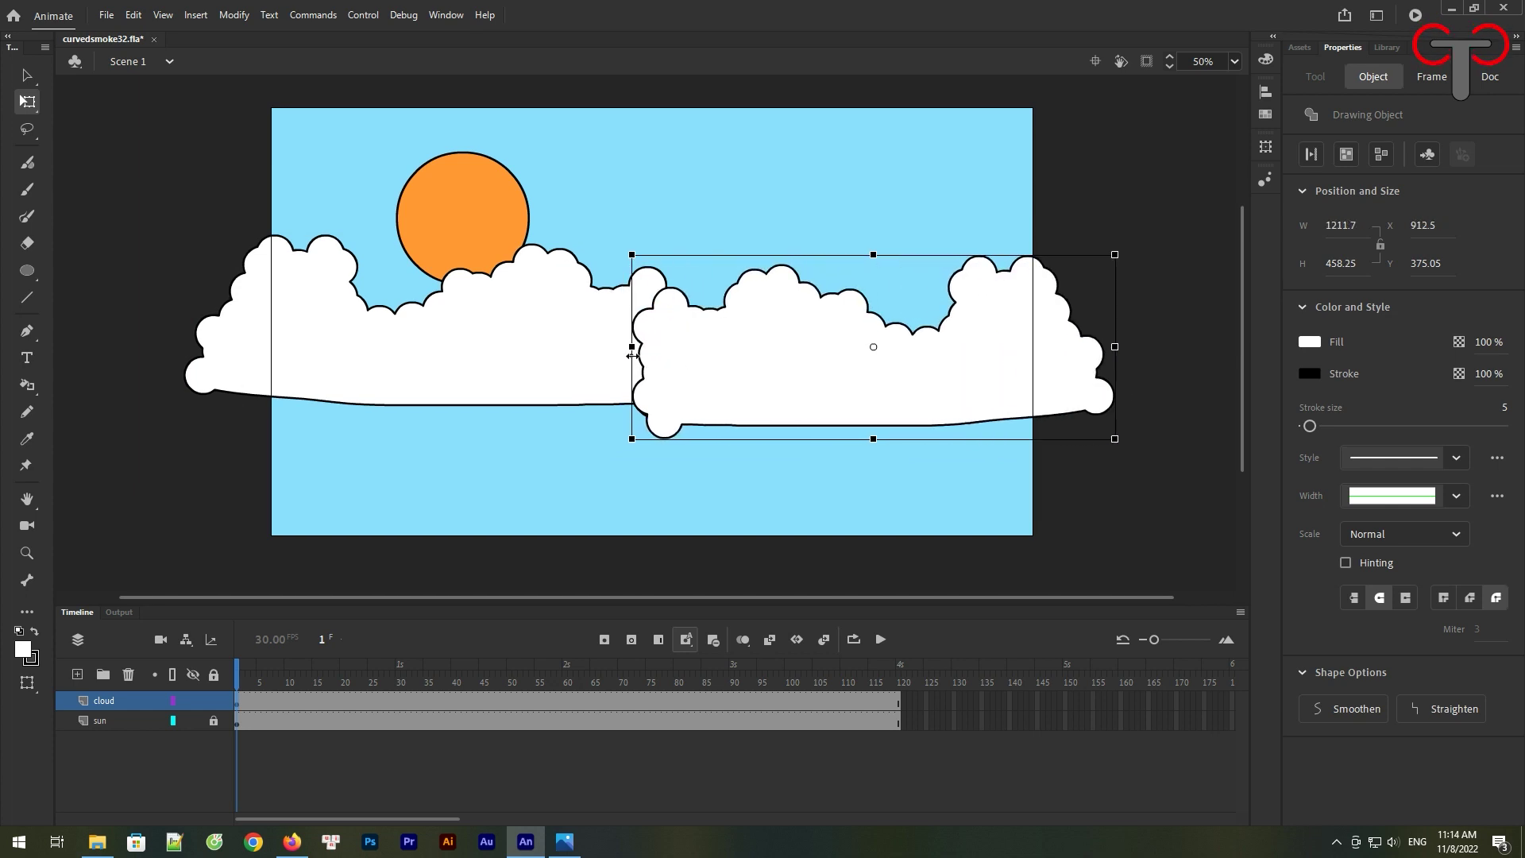
{"action": "left_click_drag", "start_coordinate": [827, 374], "coordinate": [806, 392]}
{"action": "left_click_drag", "start_coordinate": [1104, 467], "coordinate": [1101, 441]}
{"action": "left_click_drag", "start_coordinate": [889, 412], "coordinate": [890, 387]}
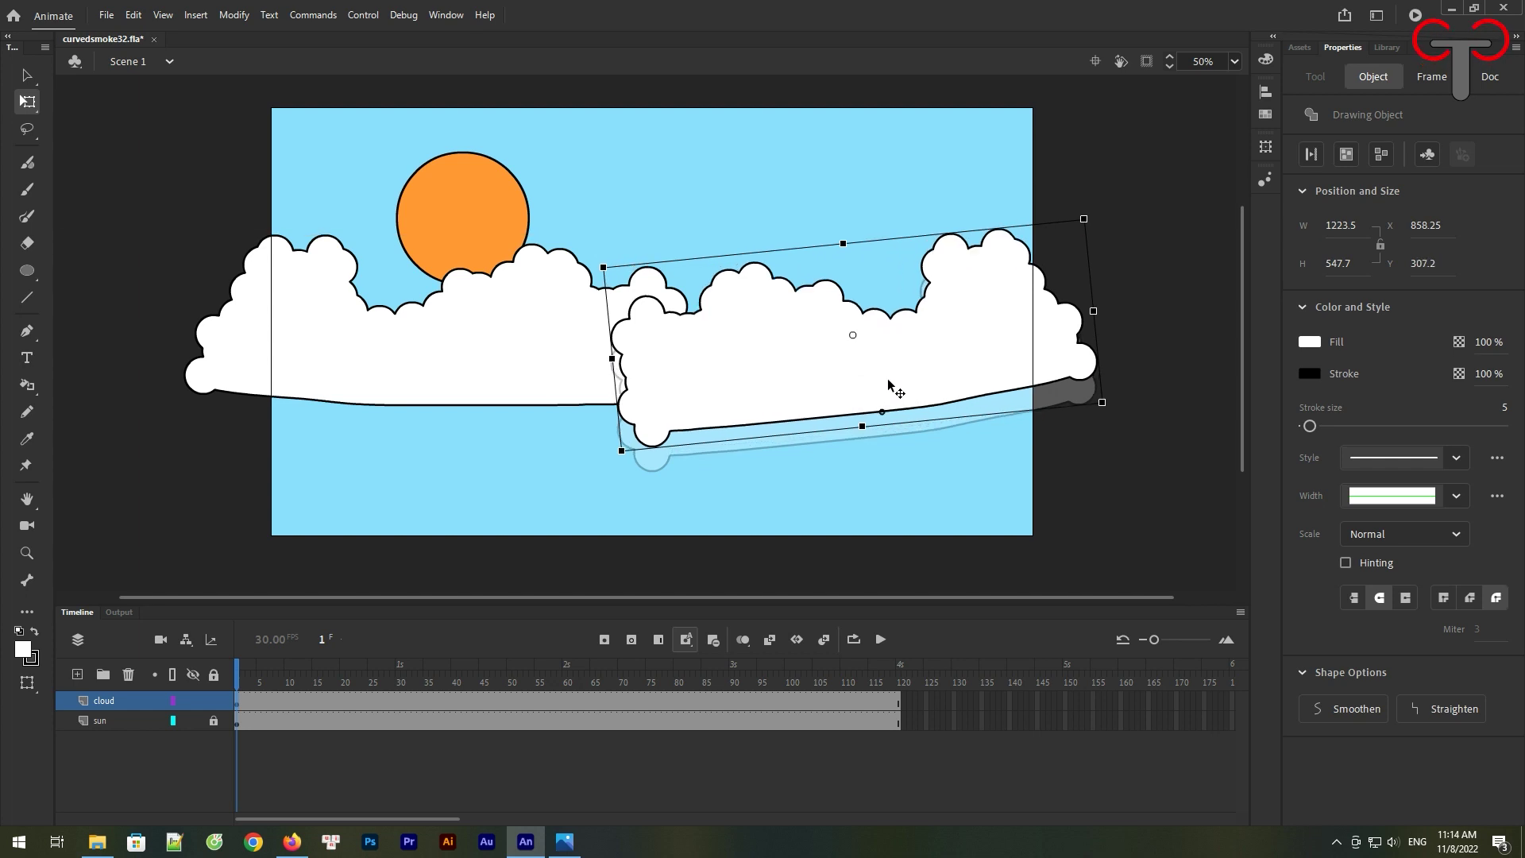
{"action": "left_click", "coordinate": [1144, 479]}
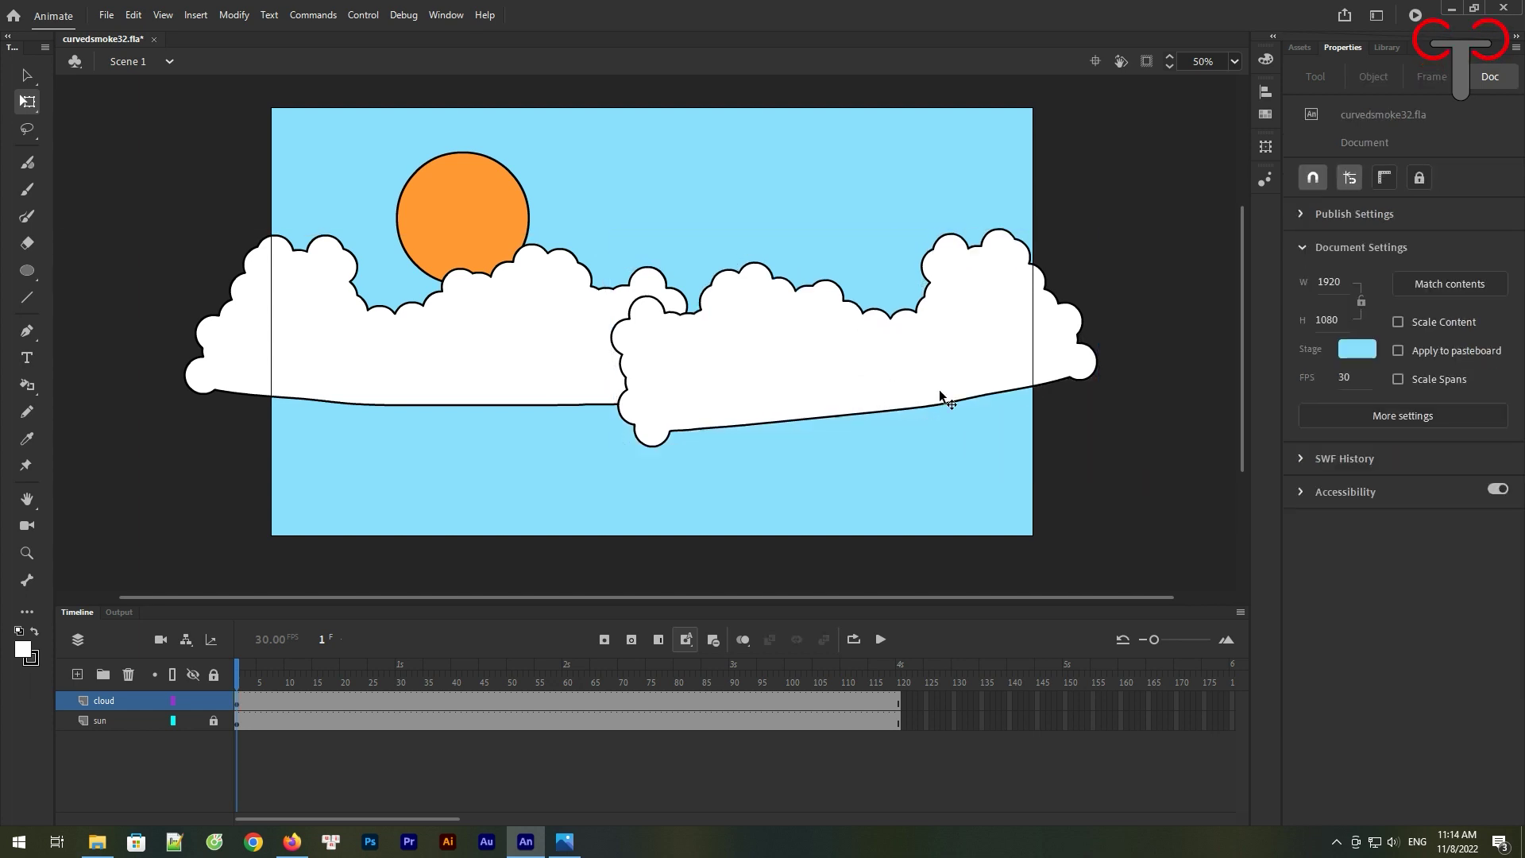
Send the left cloud behind the right one and shift the right cloud left and down
{"action": "left_click_drag", "start_coordinate": [773, 381], "coordinate": [827, 374]}
{"action": "left_click_drag", "start_coordinate": [548, 350], "coordinate": [570, 364]}
{"action": "right_click", "coordinate": [545, 329]}
{"action": "mouse_move", "coordinate": [664, 605]}
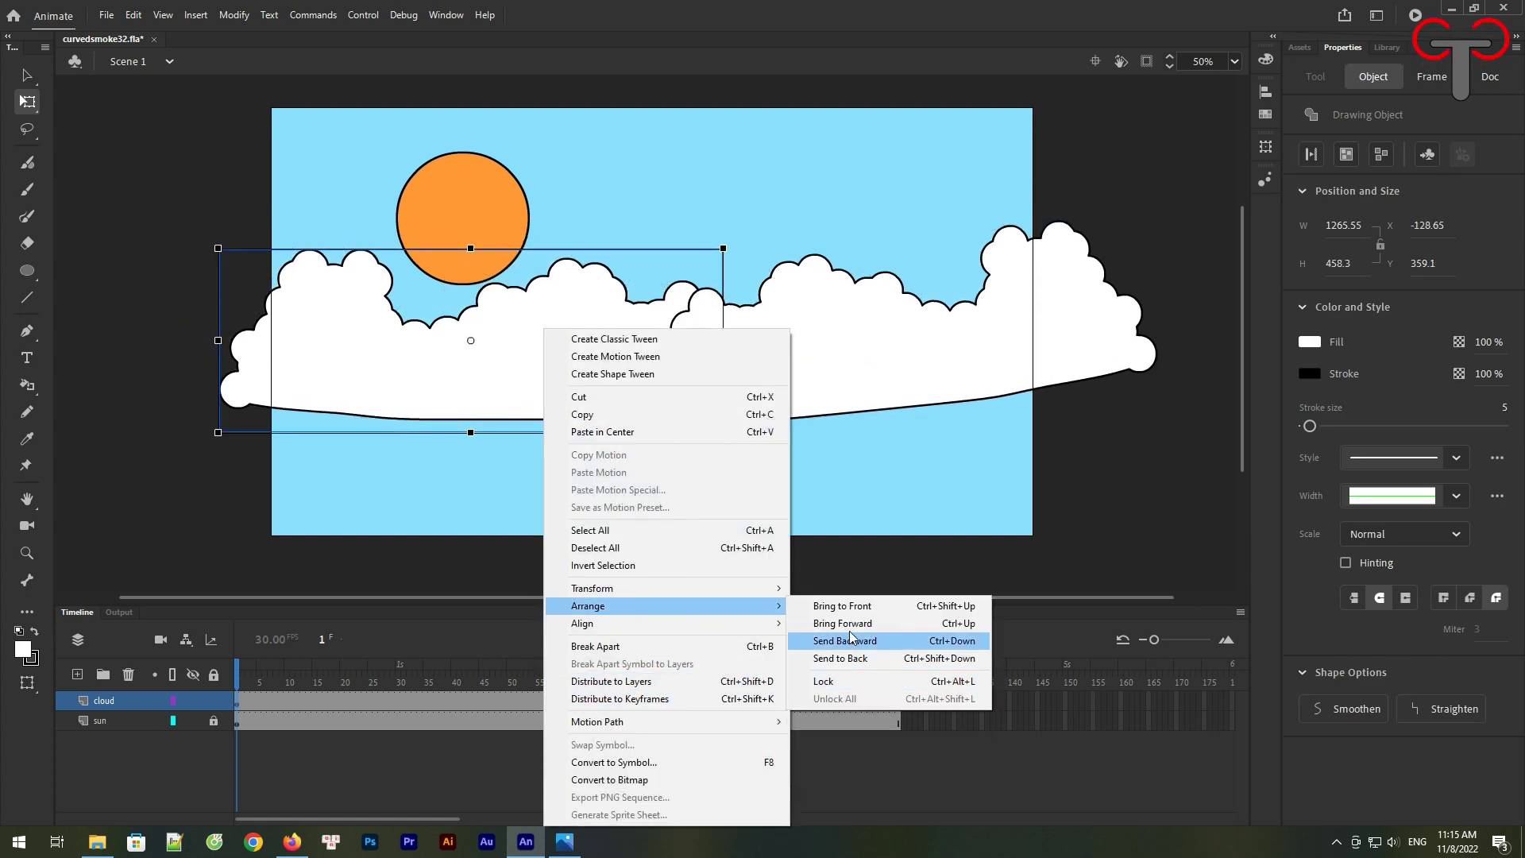
{"action": "left_click", "coordinate": [852, 640]}
{"action": "left_click", "coordinate": [822, 386]}
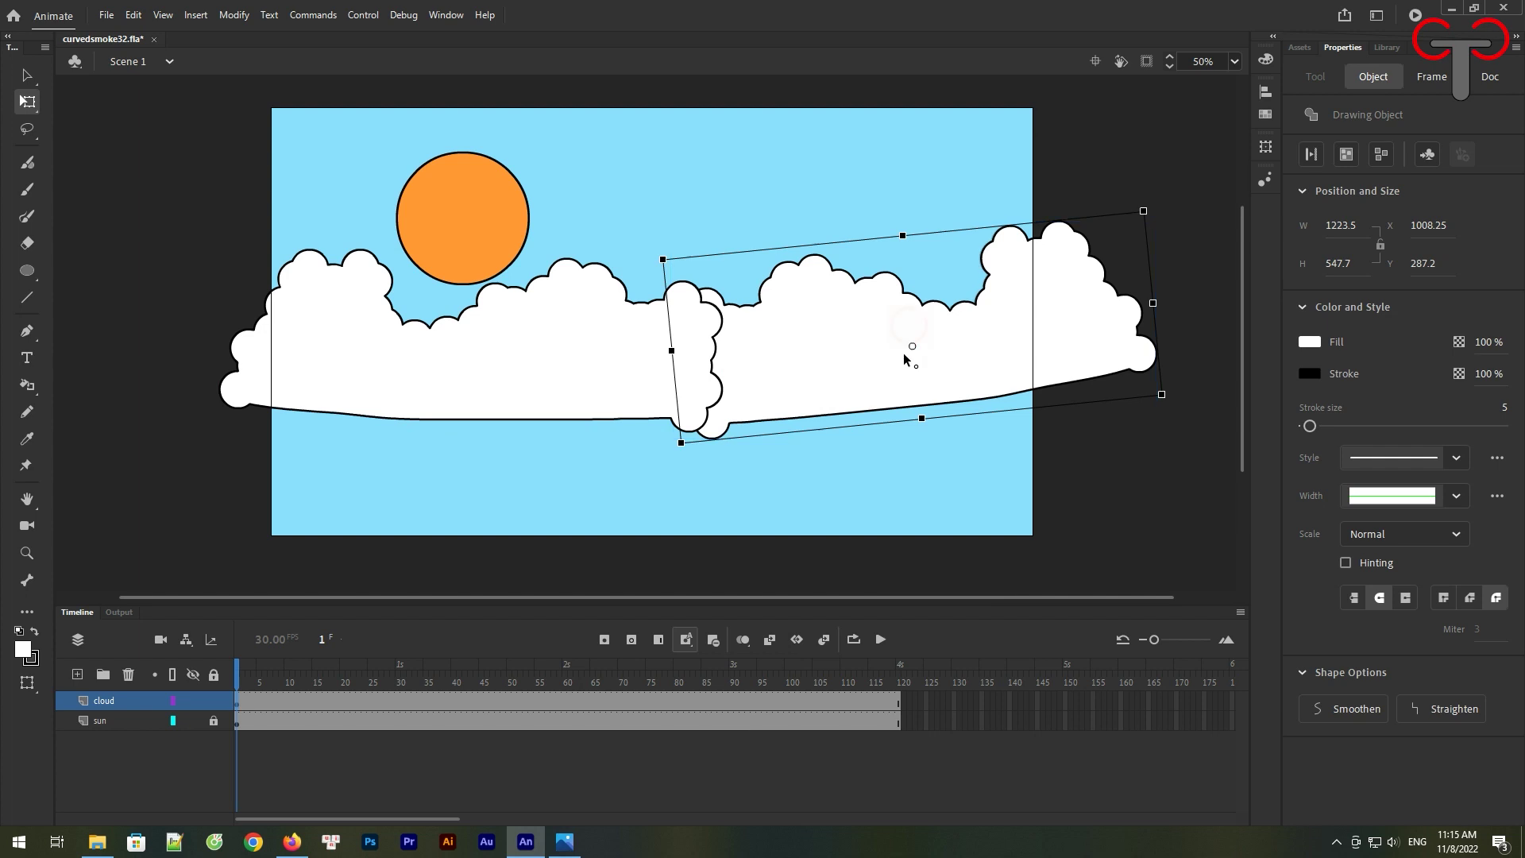
{"action": "left_click_drag", "start_coordinate": [970, 357], "coordinate": [955, 380]}
{"action": "left_click", "coordinate": [683, 156]}
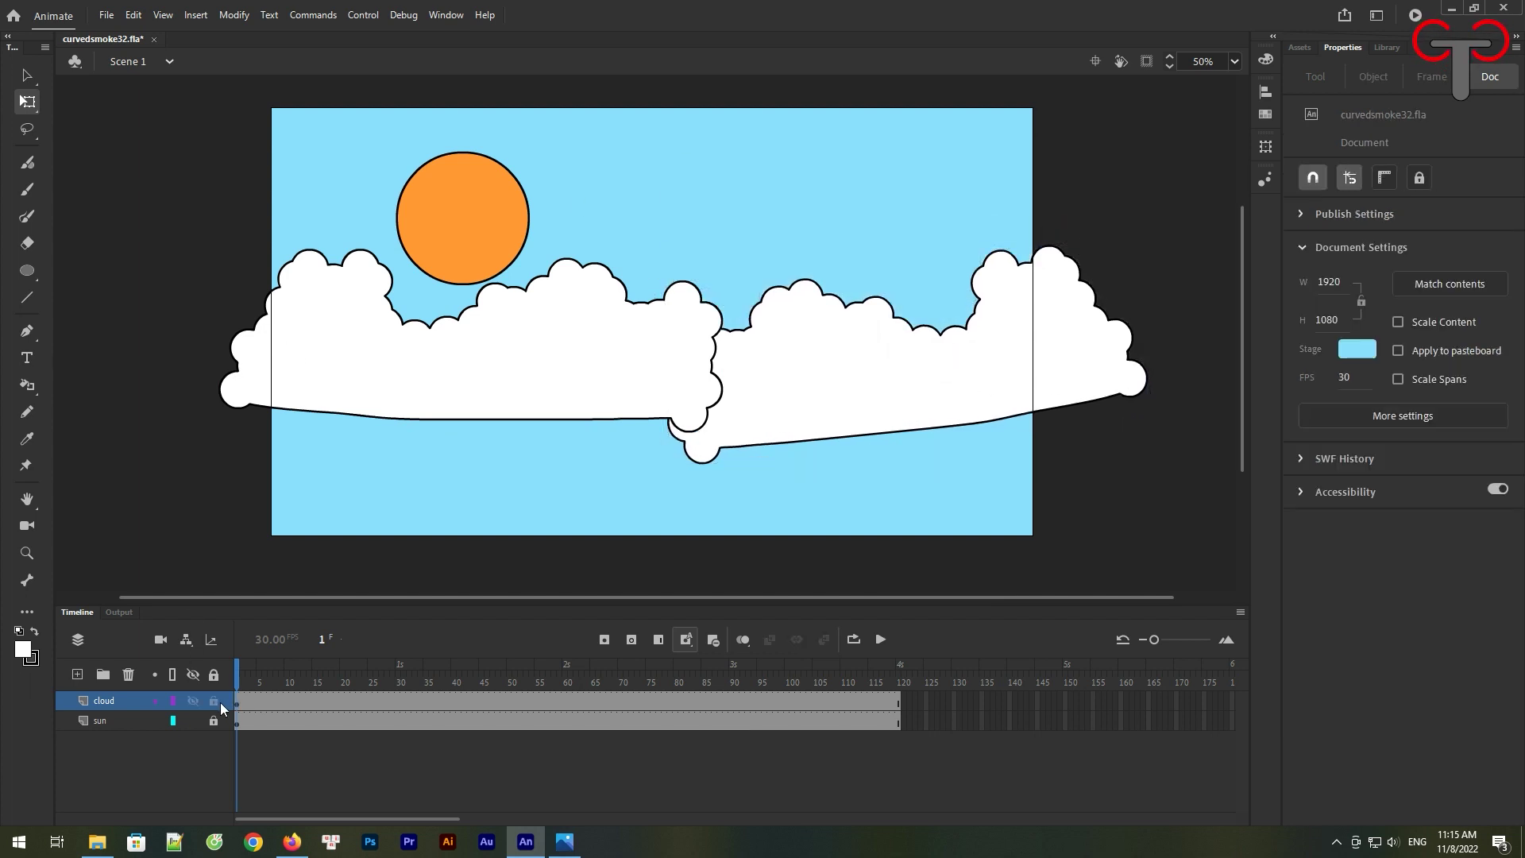
{"action": "left_click", "coordinate": [78, 675]}
Name the new layer 'hill' and save the document
{"action": "double_click", "coordinate": [113, 698]}
{"action": "type", "text": "hill"}
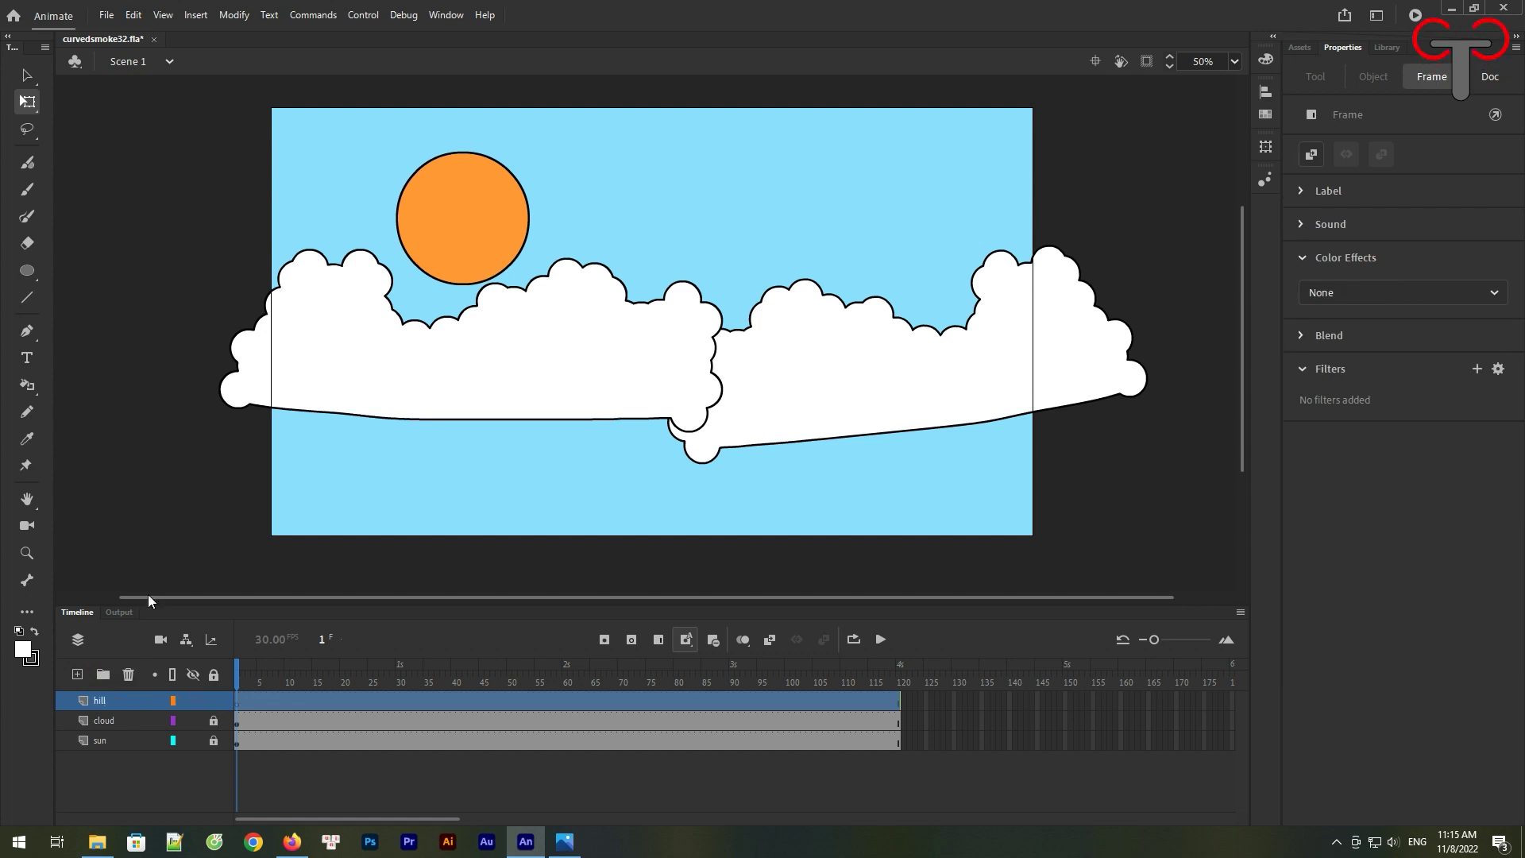
{"action": "key", "text": "ctrl+s"}
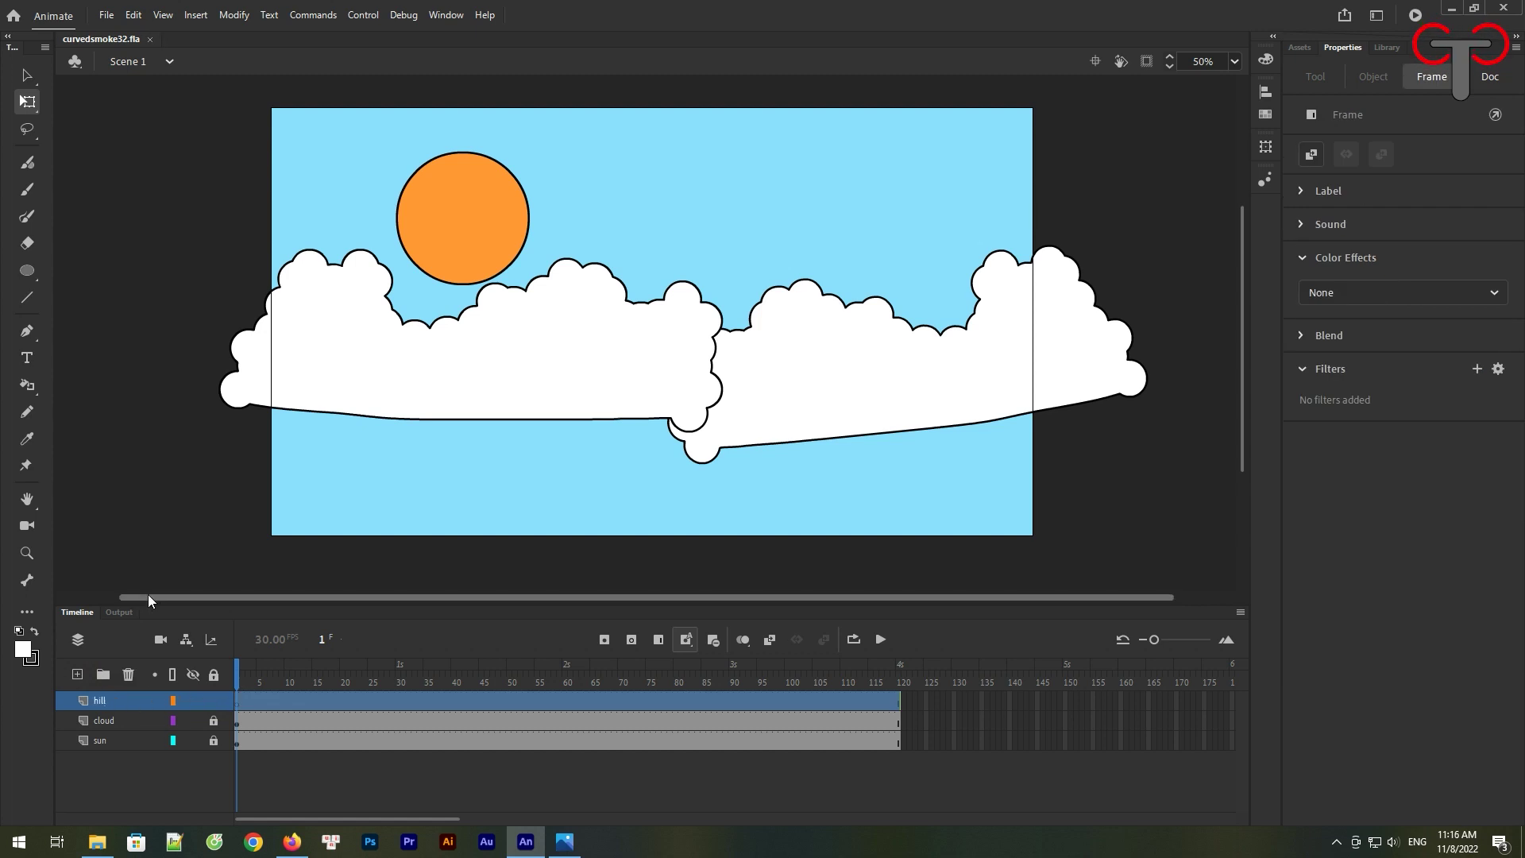
{"action": "left_click_drag", "start_coordinate": [186, 495], "coordinate": [181, 430]}
{"action": "scroll", "coordinate": [284, 403], "scroll_direction": "up", "scroll_amount": 3}
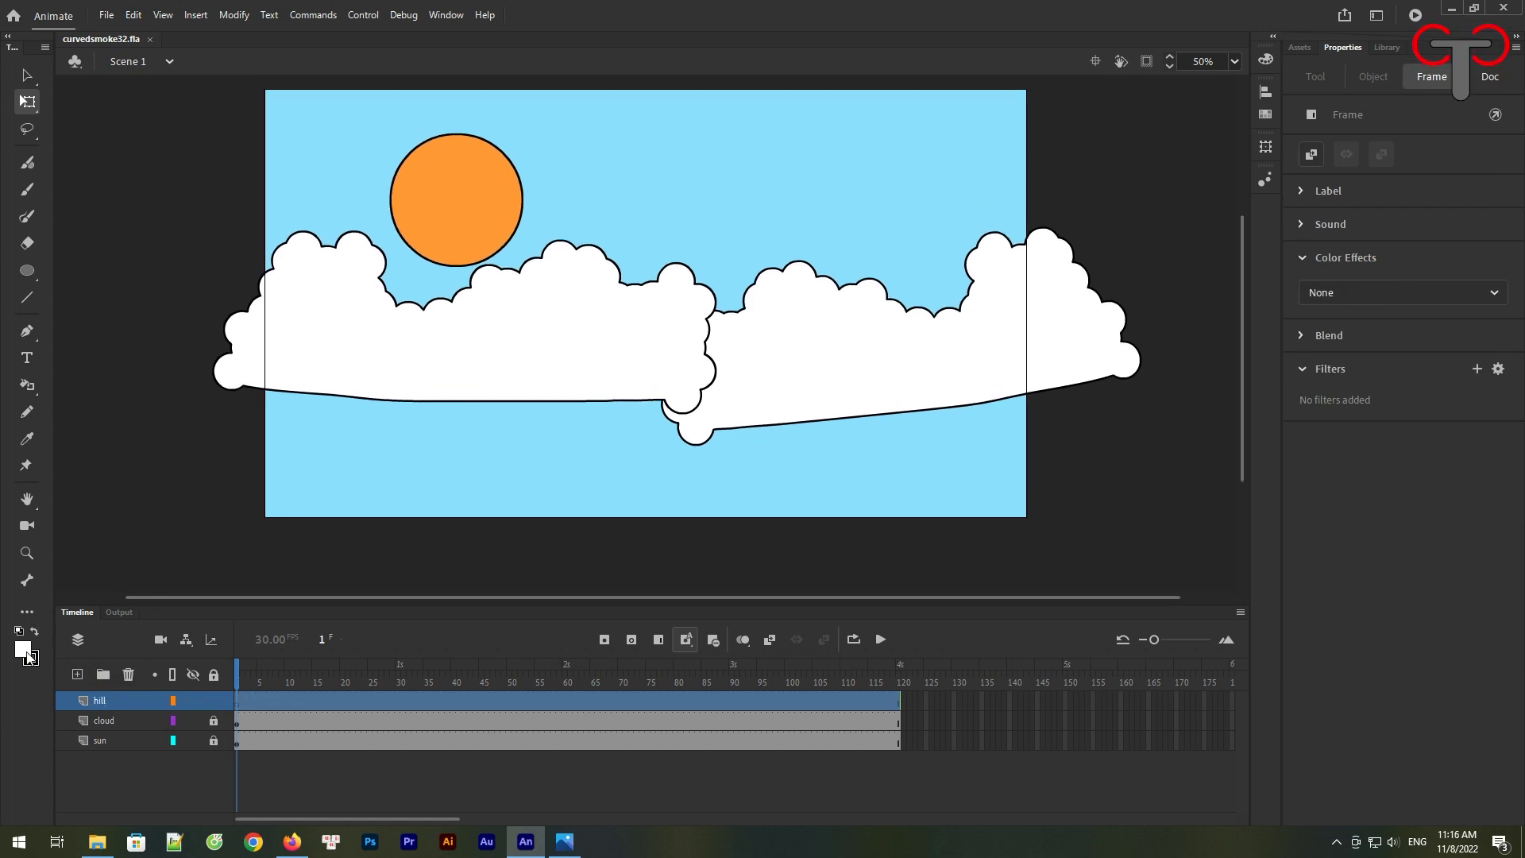
Outline a hill at the lower left with the fluid brush and fill it #669966 green
{"action": "left_click", "coordinate": [23, 649]}
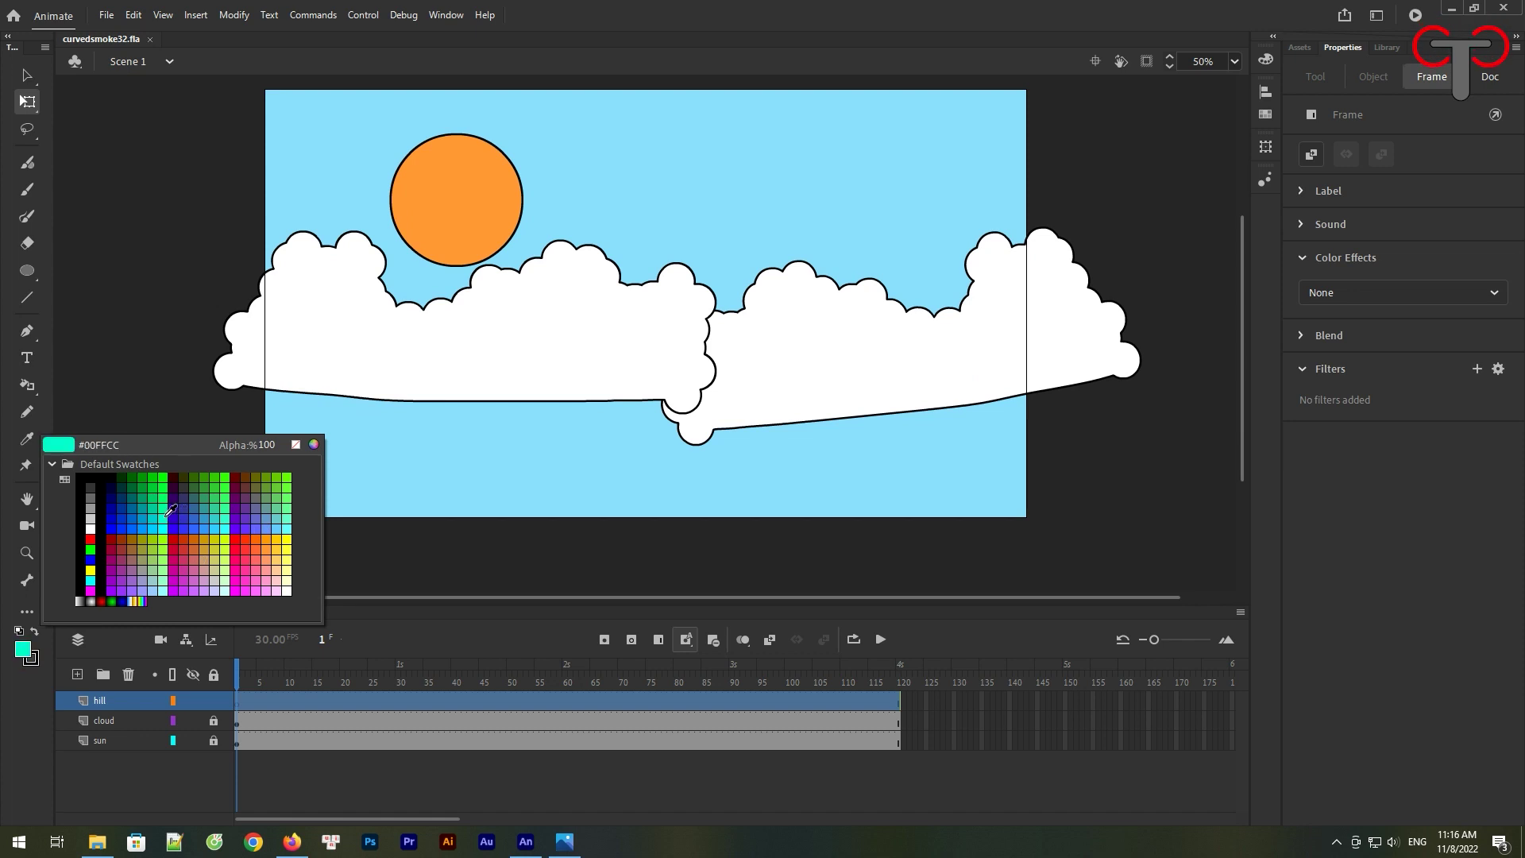
{"action": "left_click", "coordinate": [274, 490]}
{"action": "left_click", "coordinate": [26, 162]}
{"action": "left_click_drag", "start_coordinate": [164, 325], "coordinate": [354, 352]}
{"action": "mouse_move", "coordinate": [630, 412]}
{"action": "left_mouse_down"}
{"action": "mouse_move", "coordinate": [782, 553]}
{"action": "mouse_move", "coordinate": [158, 557]}
{"action": "mouse_move", "coordinate": [177, 312]}
{"action": "left_mouse_up"}
{"action": "left_click", "coordinate": [26, 384]}
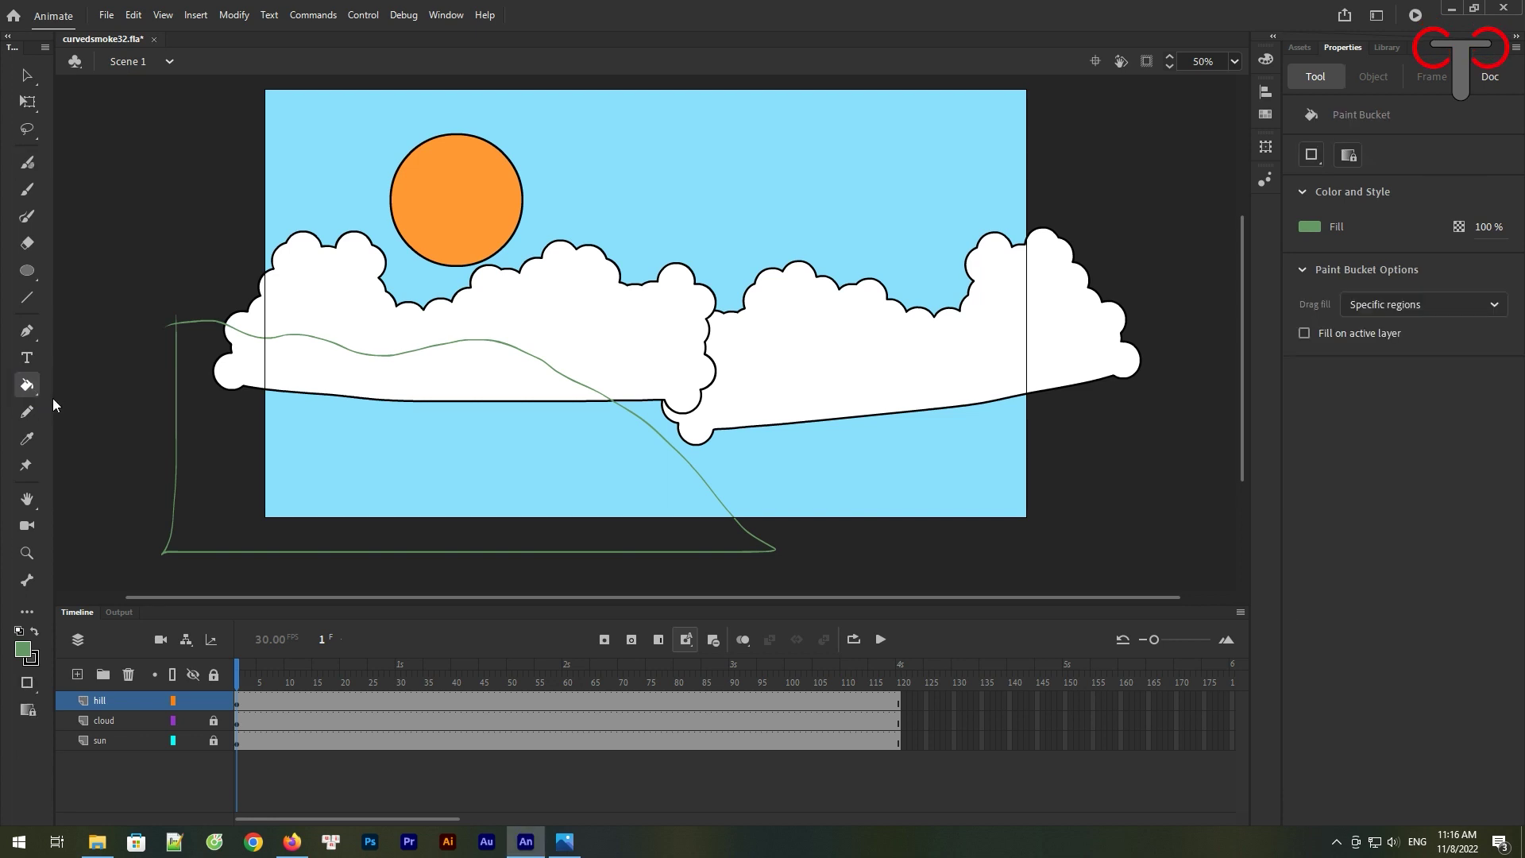
{"action": "left_click", "coordinate": [236, 492]}
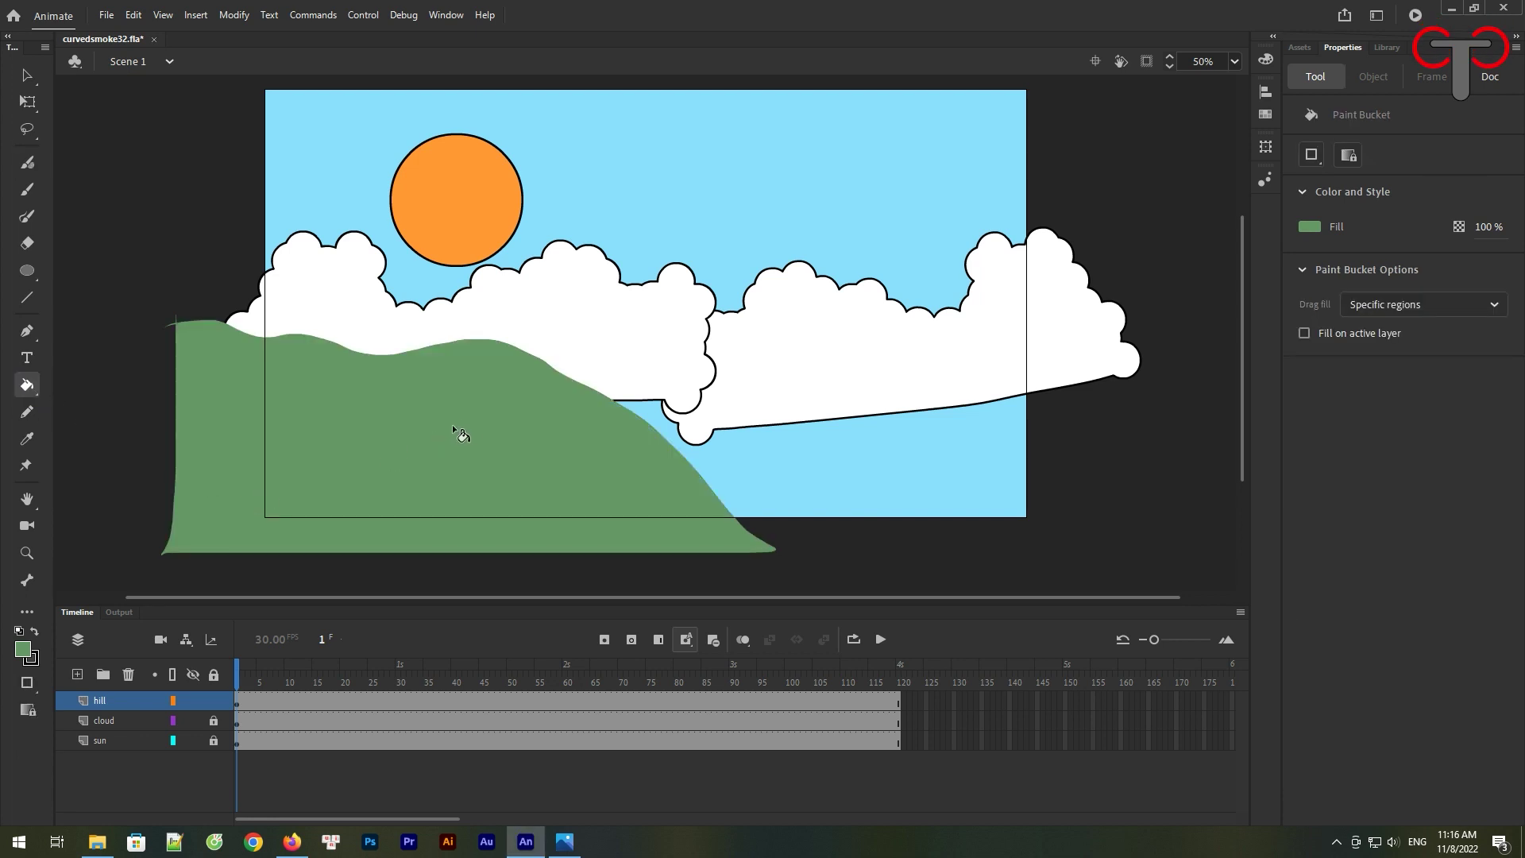
Trim the hill's ragged left and bottom edges and make it a drawing object
{"action": "key", "text": "v"}
{"action": "left_click", "coordinate": [259, 416]}
{"action": "left_click_drag", "start_coordinate": [200, 281], "coordinate": [109, 563]}
{"action": "left_click_drag", "start_coordinate": [240, 261], "coordinate": [110, 568]}
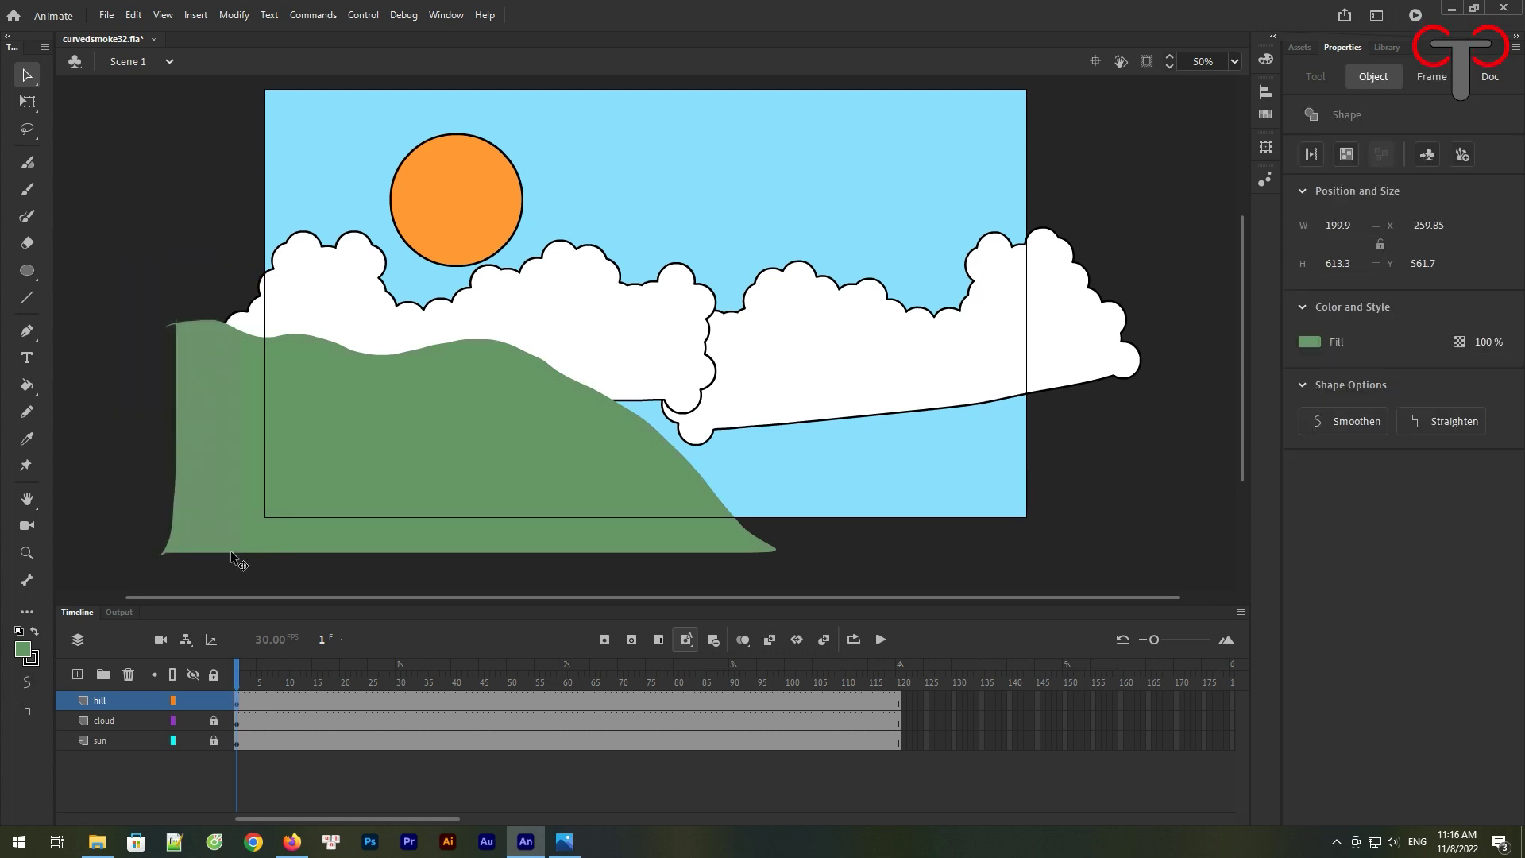
{"action": "key", "text": "Delete"}
{"action": "left_click_drag", "start_coordinate": [221, 533], "coordinate": [840, 610]}
{"action": "key", "text": "Delete"}
{"action": "left_click", "coordinate": [468, 442]}
{"action": "left_click", "coordinate": [1349, 153]}
{"action": "left_click", "coordinate": [886, 457]}
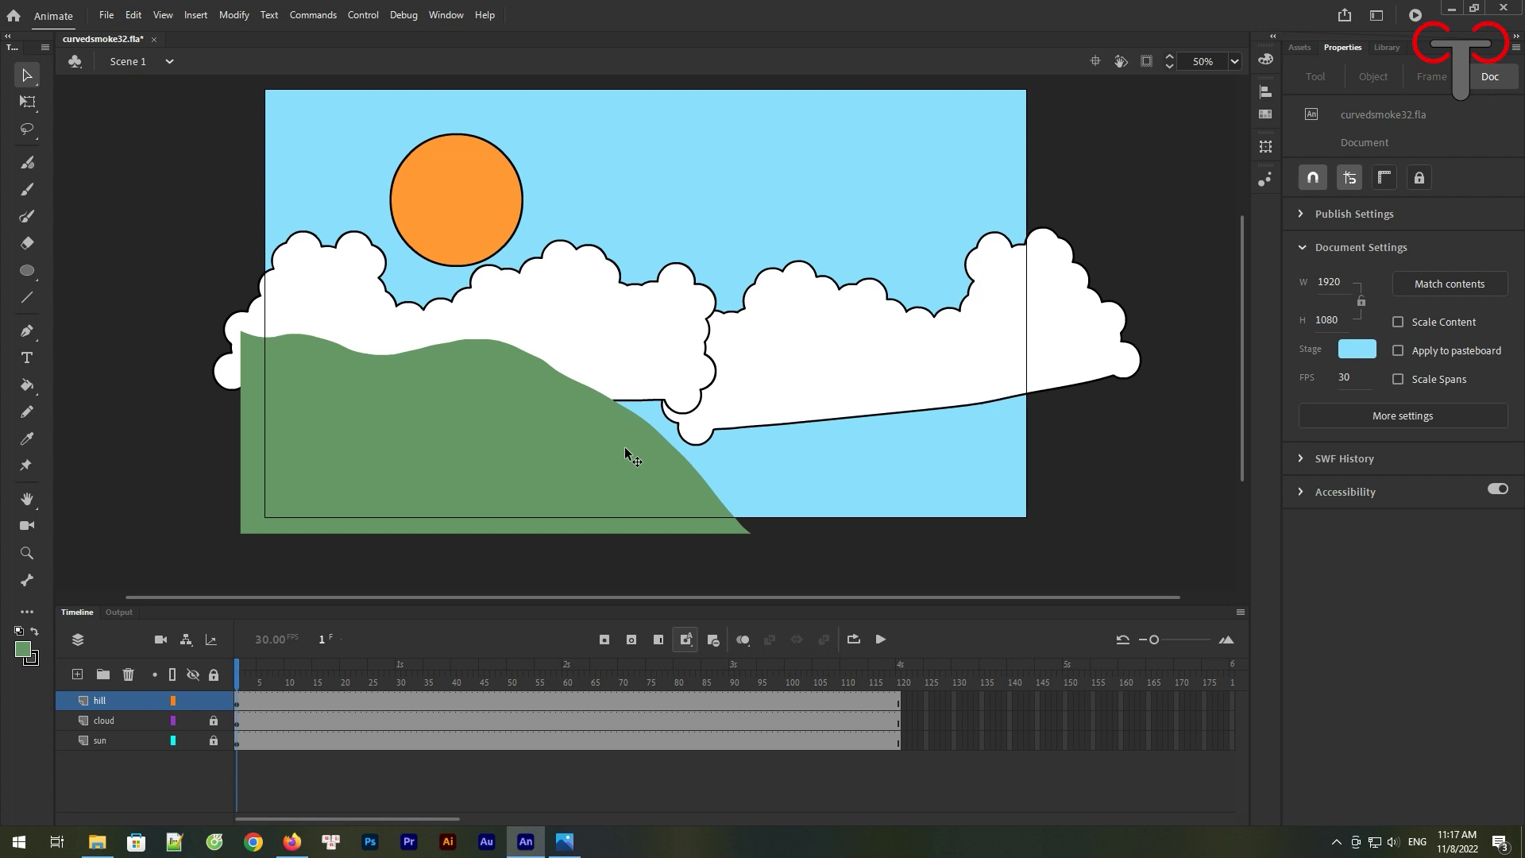
Recolour the hill a darker green, #518051
{"action": "left_click", "coordinate": [357, 486]}
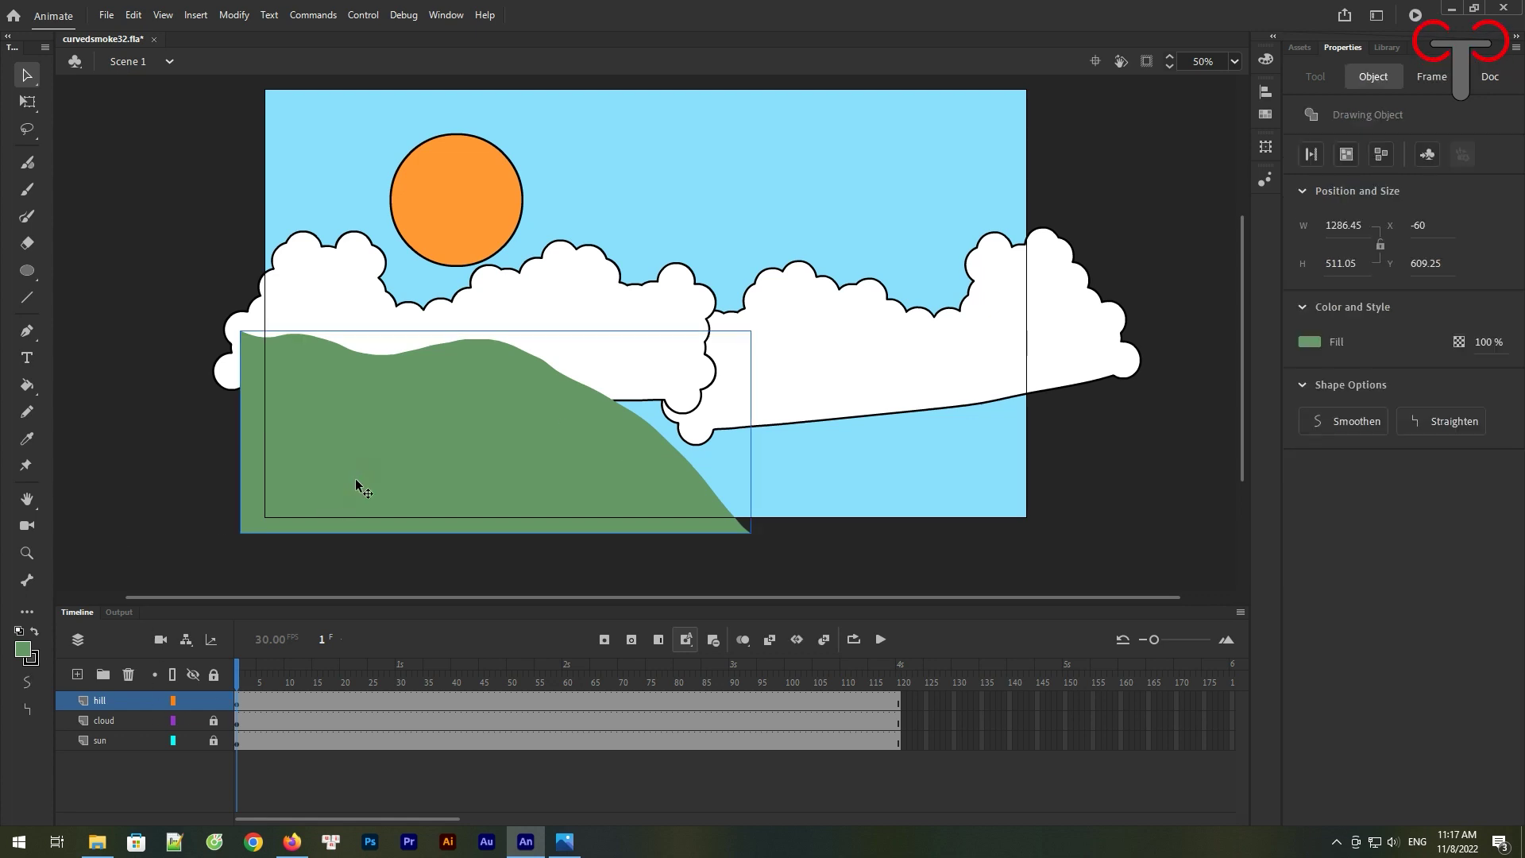
{"action": "left_click", "coordinate": [24, 649]}
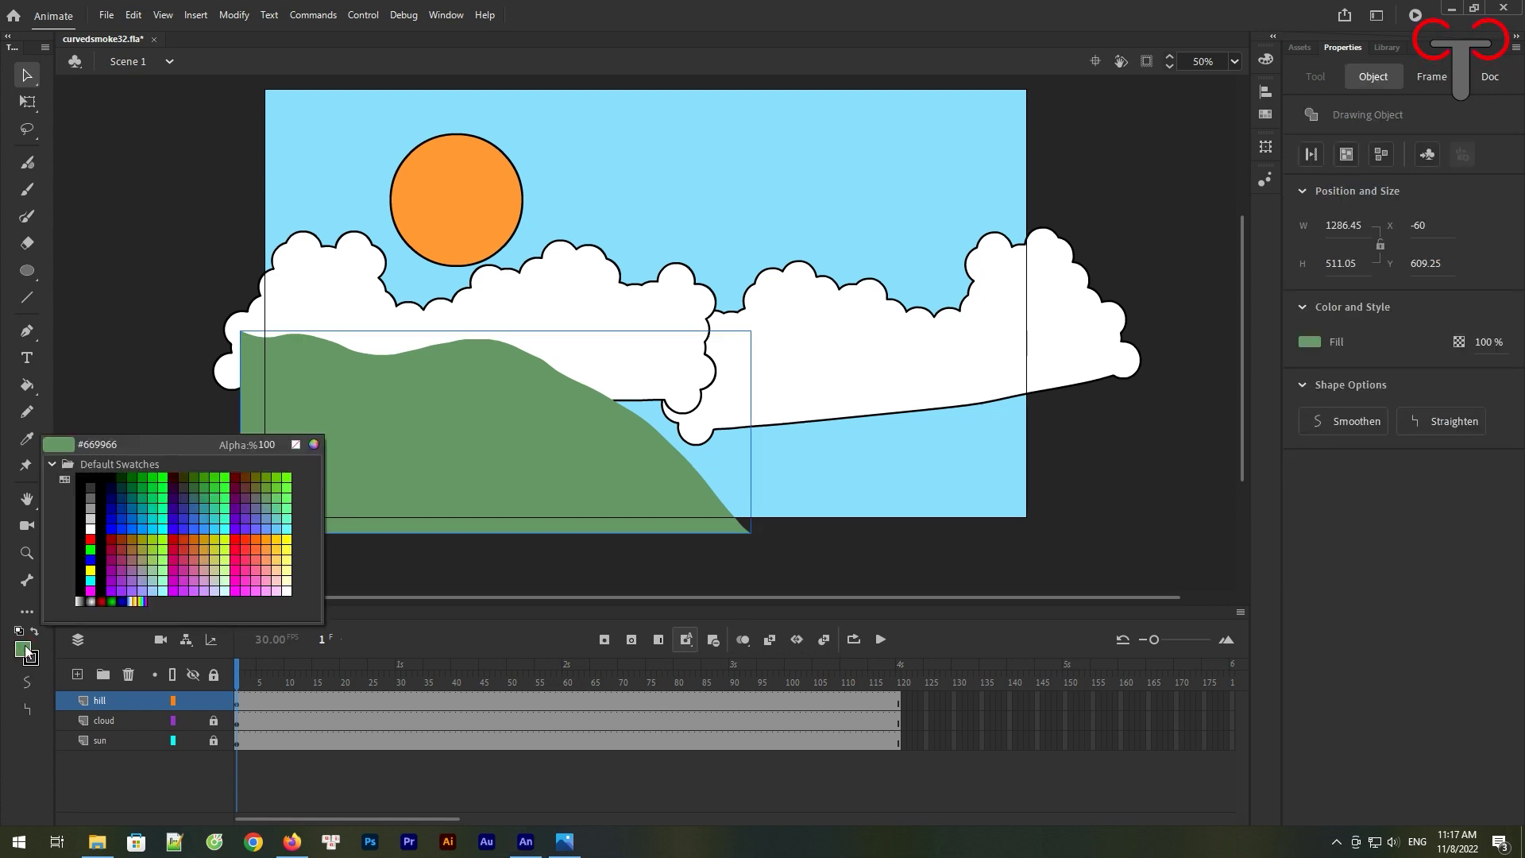
{"action": "left_click", "coordinate": [314, 444]}
{"action": "left_click", "coordinate": [1010, 381]}
Outline a second, larger hill with the Fluid Brush and fill it with green
{"action": "left_click", "coordinate": [1266, 308]}
{"action": "left_click", "coordinate": [28, 164]}
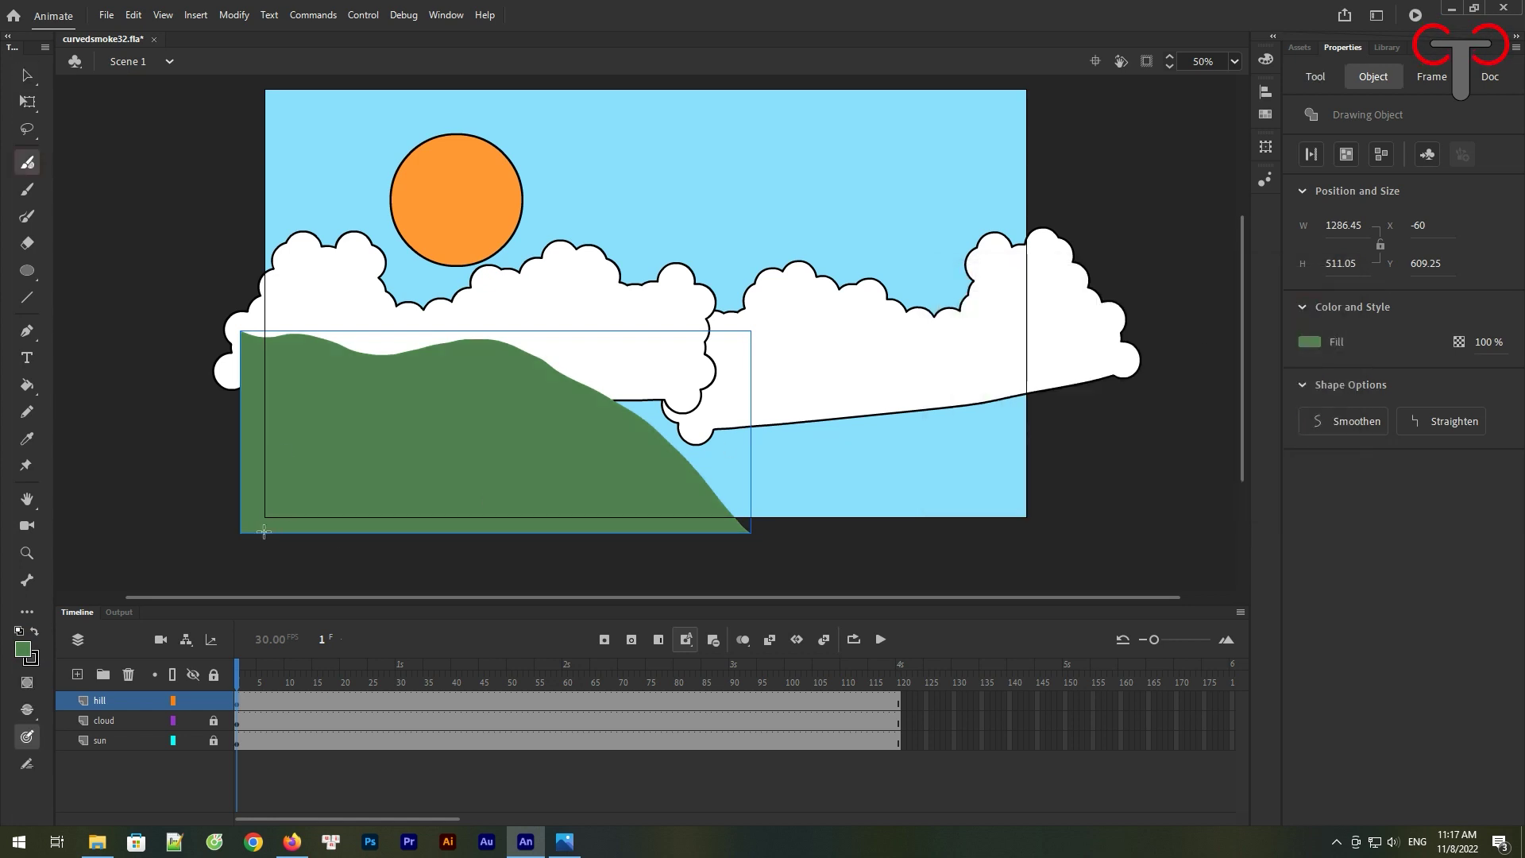
{"action": "left_click_drag", "start_coordinate": [540, 357], "coordinate": [658, 366]}
{"action": "key", "text": "ctrl+z"}
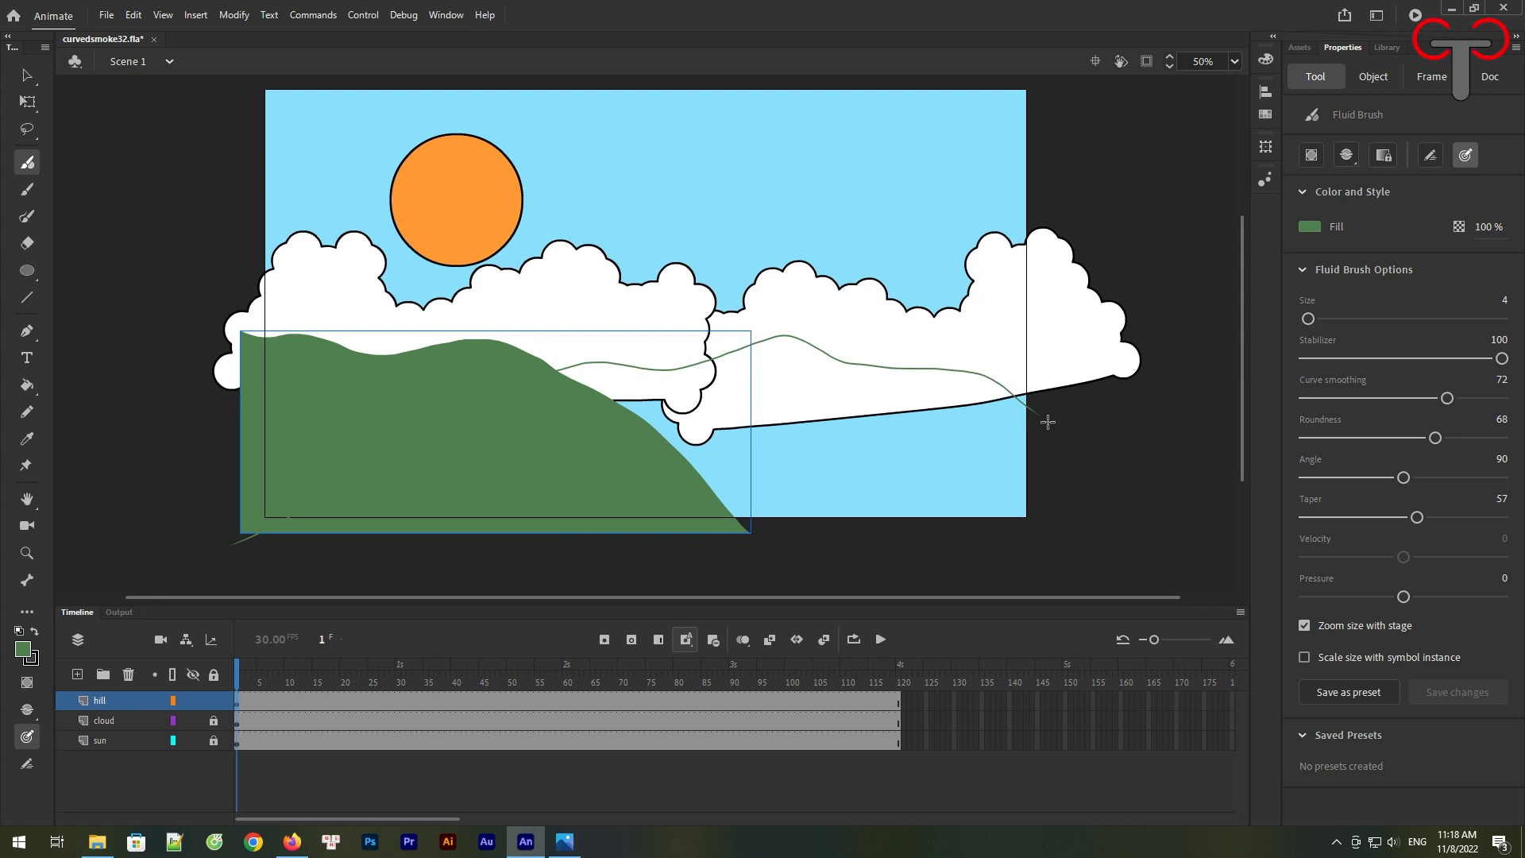
{"action": "mouse_move", "coordinate": [742, 569]}
{"action": "left_mouse_down"}
{"action": "mouse_move", "coordinate": [285, 551]}
{"action": "mouse_move", "coordinate": [231, 530]}
{"action": "left_mouse_up"}
{"action": "left_click", "coordinate": [26, 387]}
{"action": "left_click", "coordinate": [856, 515]}
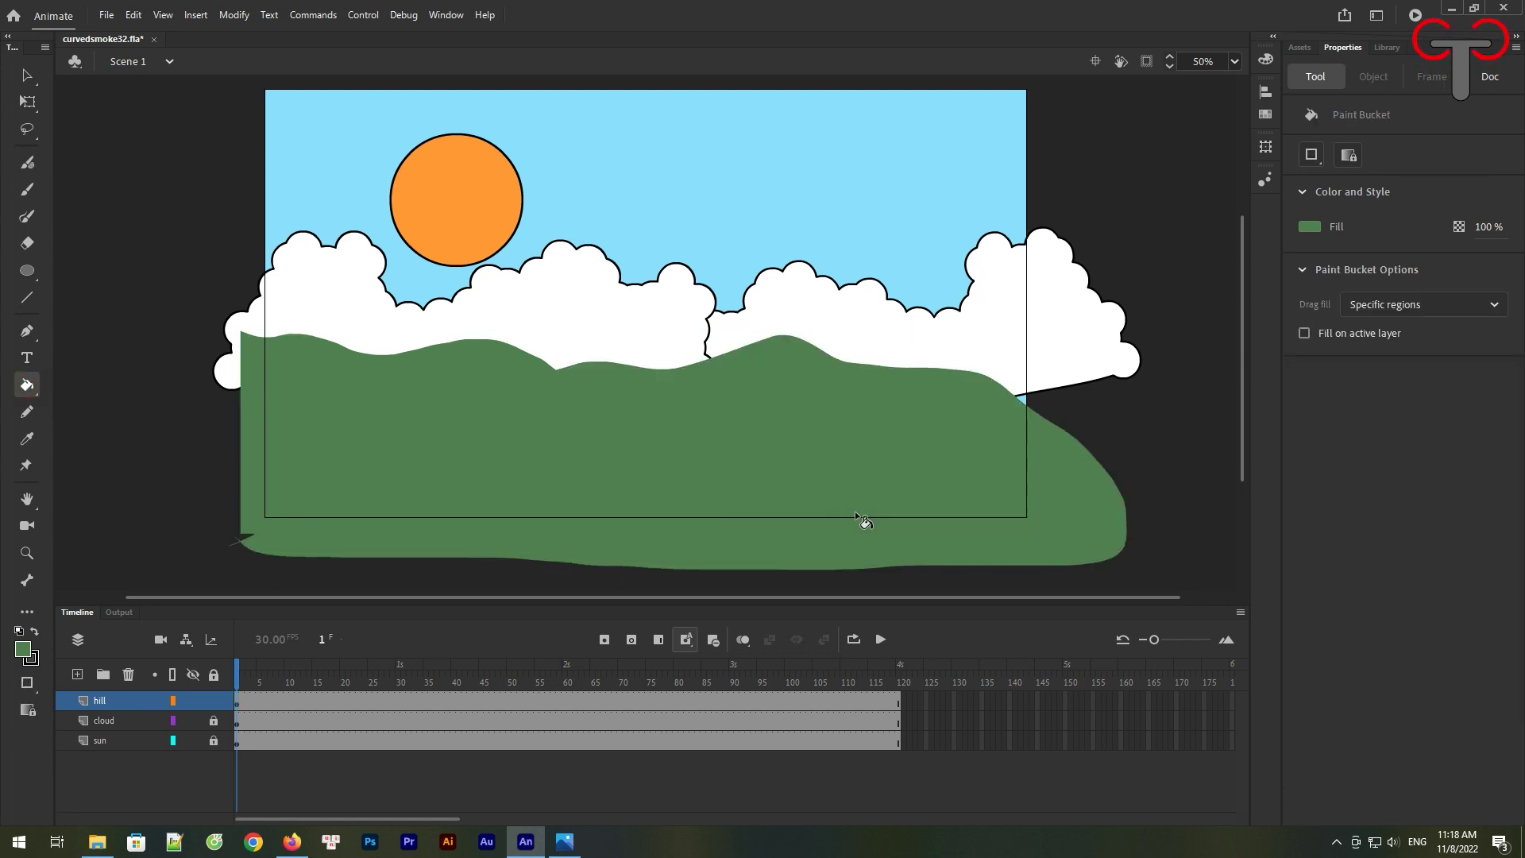
Recolour the second hill dark green using the full colour picker
{"action": "left_click", "coordinate": [26, 77]}
{"action": "left_click", "coordinate": [636, 486]}
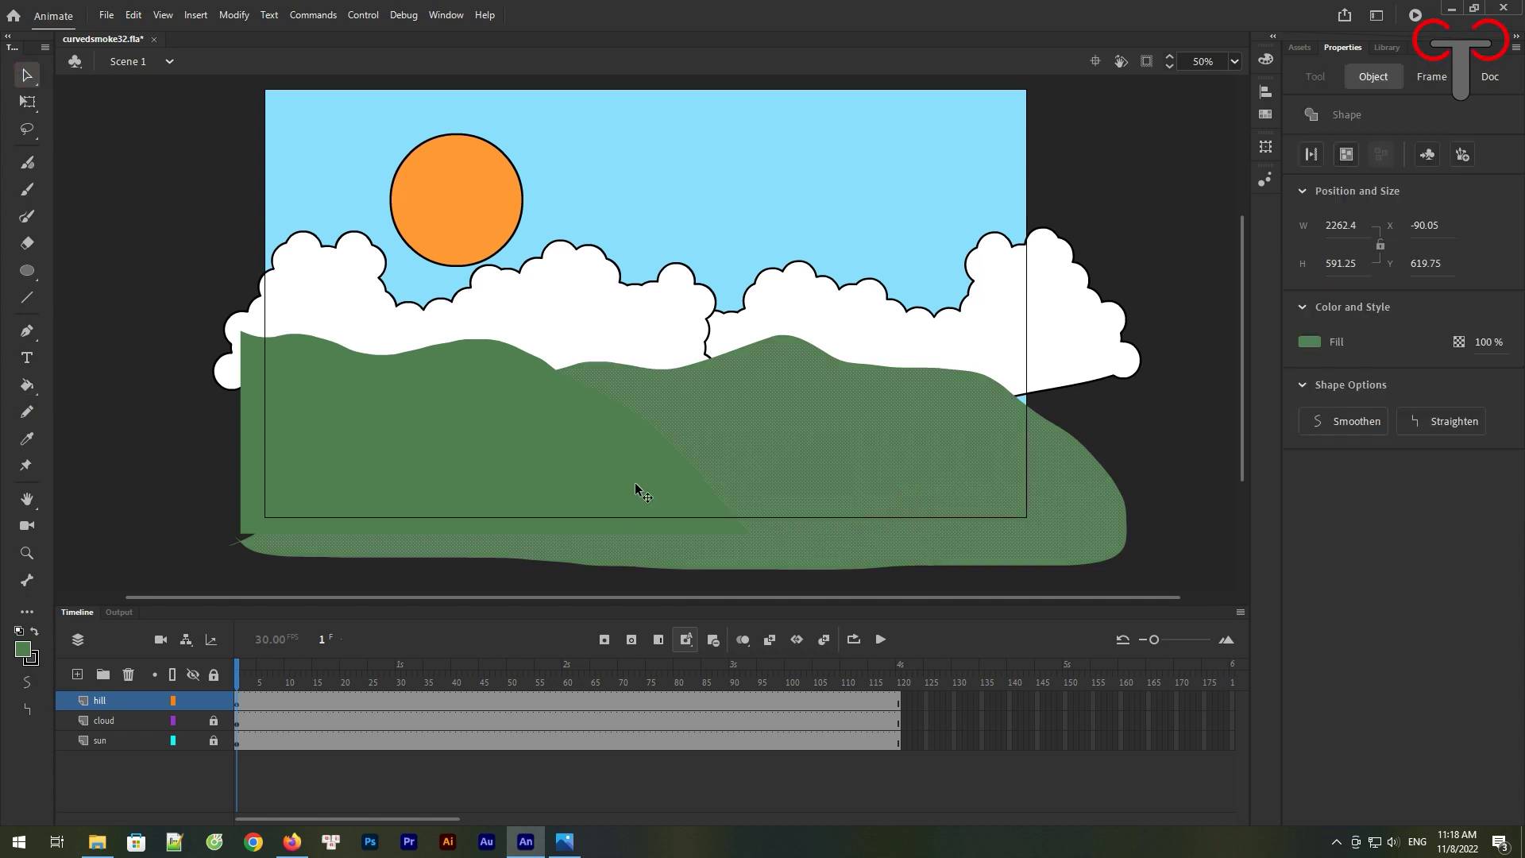
{"action": "left_click", "coordinate": [23, 650]}
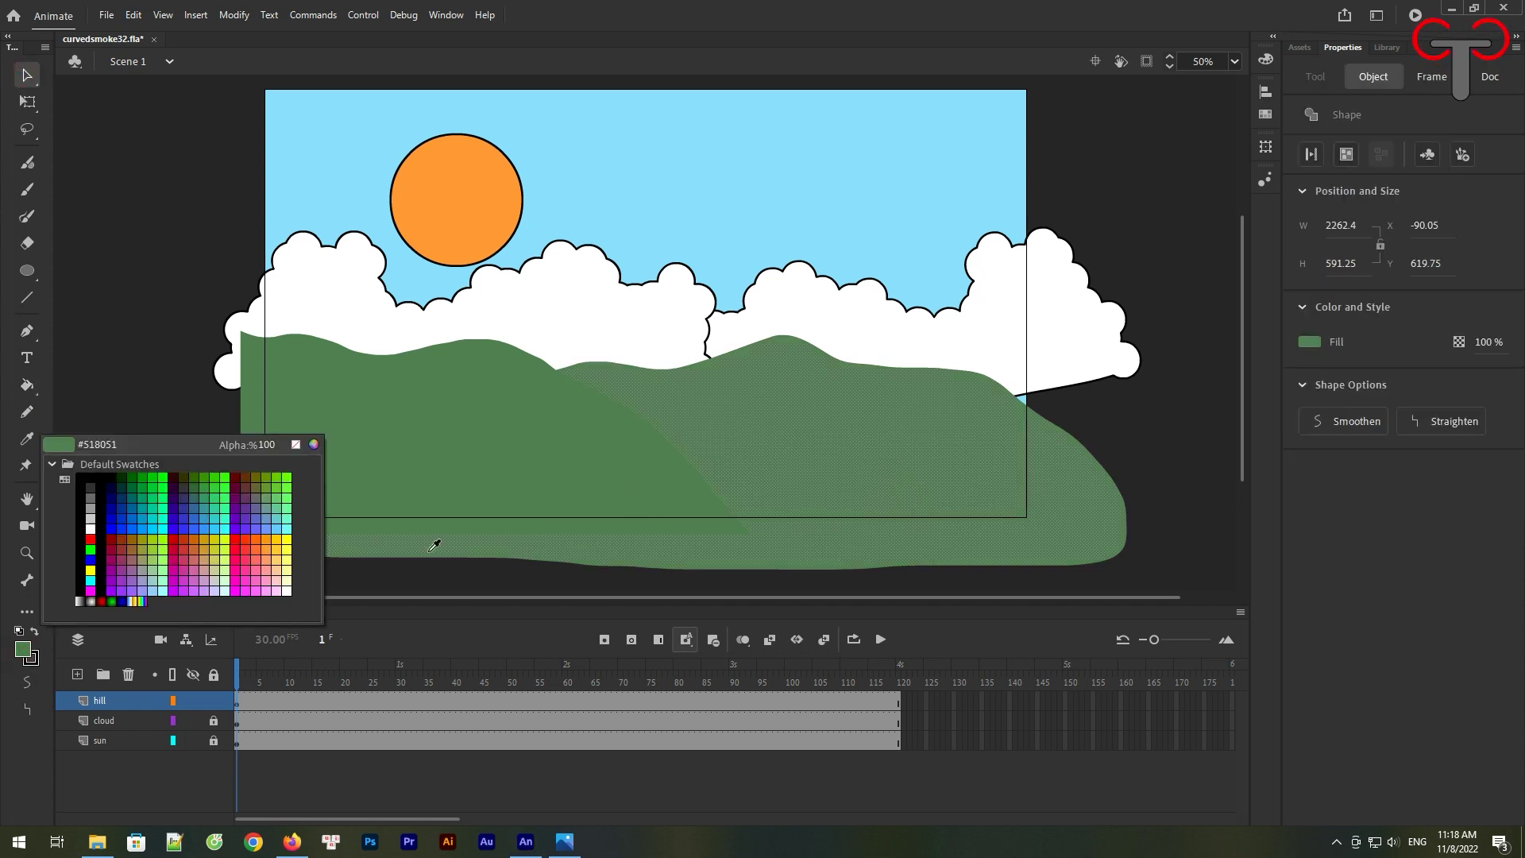
{"action": "left_click", "coordinate": [316, 450]}
{"action": "left_click", "coordinate": [1036, 428]}
{"action": "left_click", "coordinate": [1290, 312]}
{"action": "left_click", "coordinate": [1159, 403]}
Bring the dark hill in front of the light hill, smooth it, and shift it right and down
{"action": "left_click", "coordinate": [857, 483]}
{"action": "key", "text": "ctrl+shift+Up"}
{"action": "left_click", "coordinate": [1188, 390]}
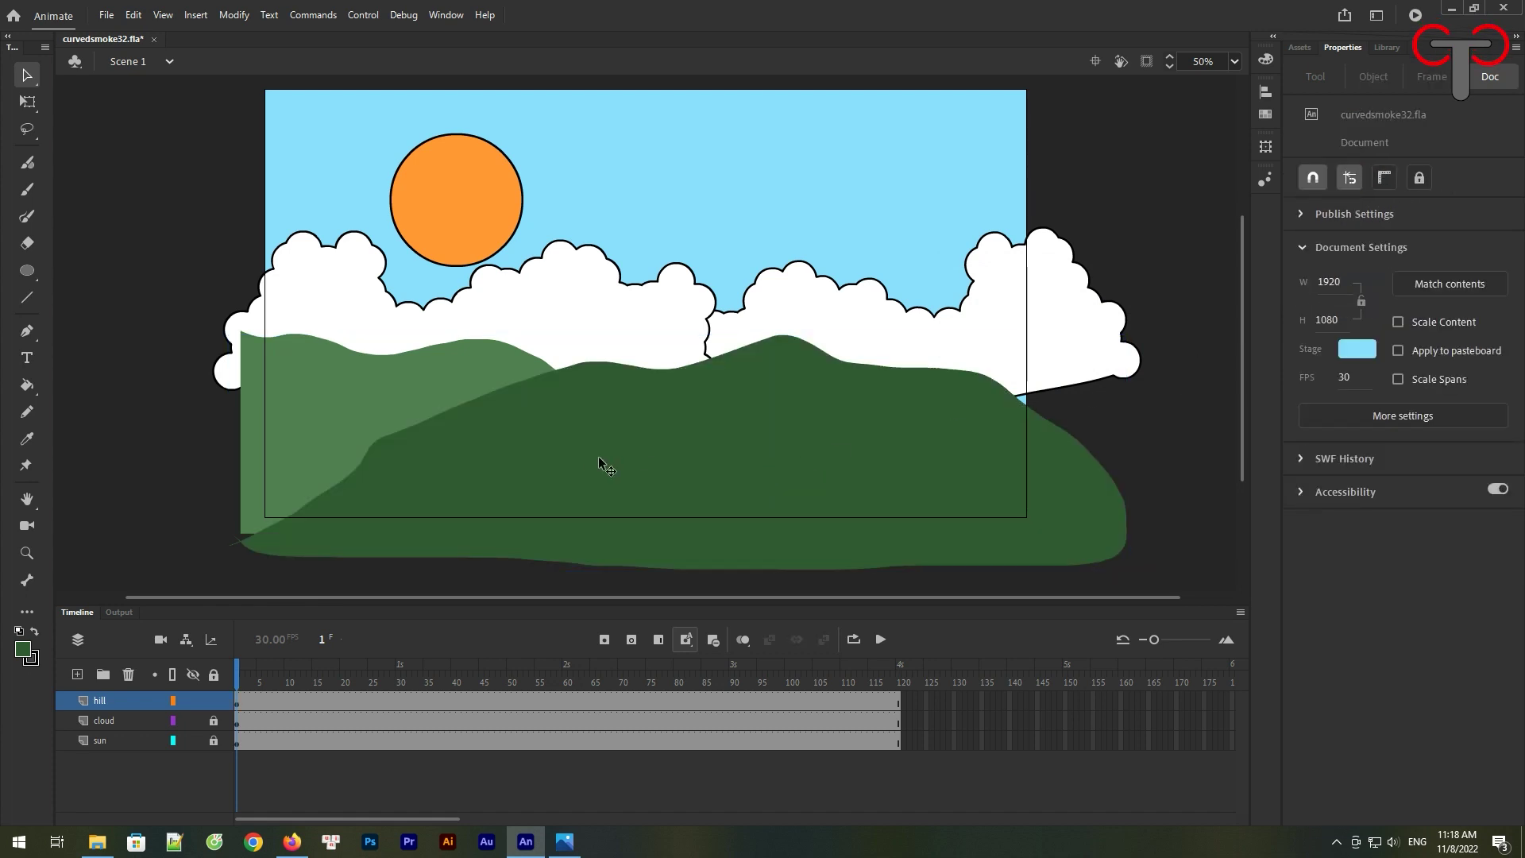
{"action": "left_click", "coordinate": [560, 463]}
{"action": "left_click", "coordinate": [1341, 421]}
{"action": "left_click", "coordinate": [1125, 228]}
{"action": "left_click_drag", "start_coordinate": [742, 457], "coordinate": [778, 466]}
{"action": "left_click", "coordinate": [1162, 220]}
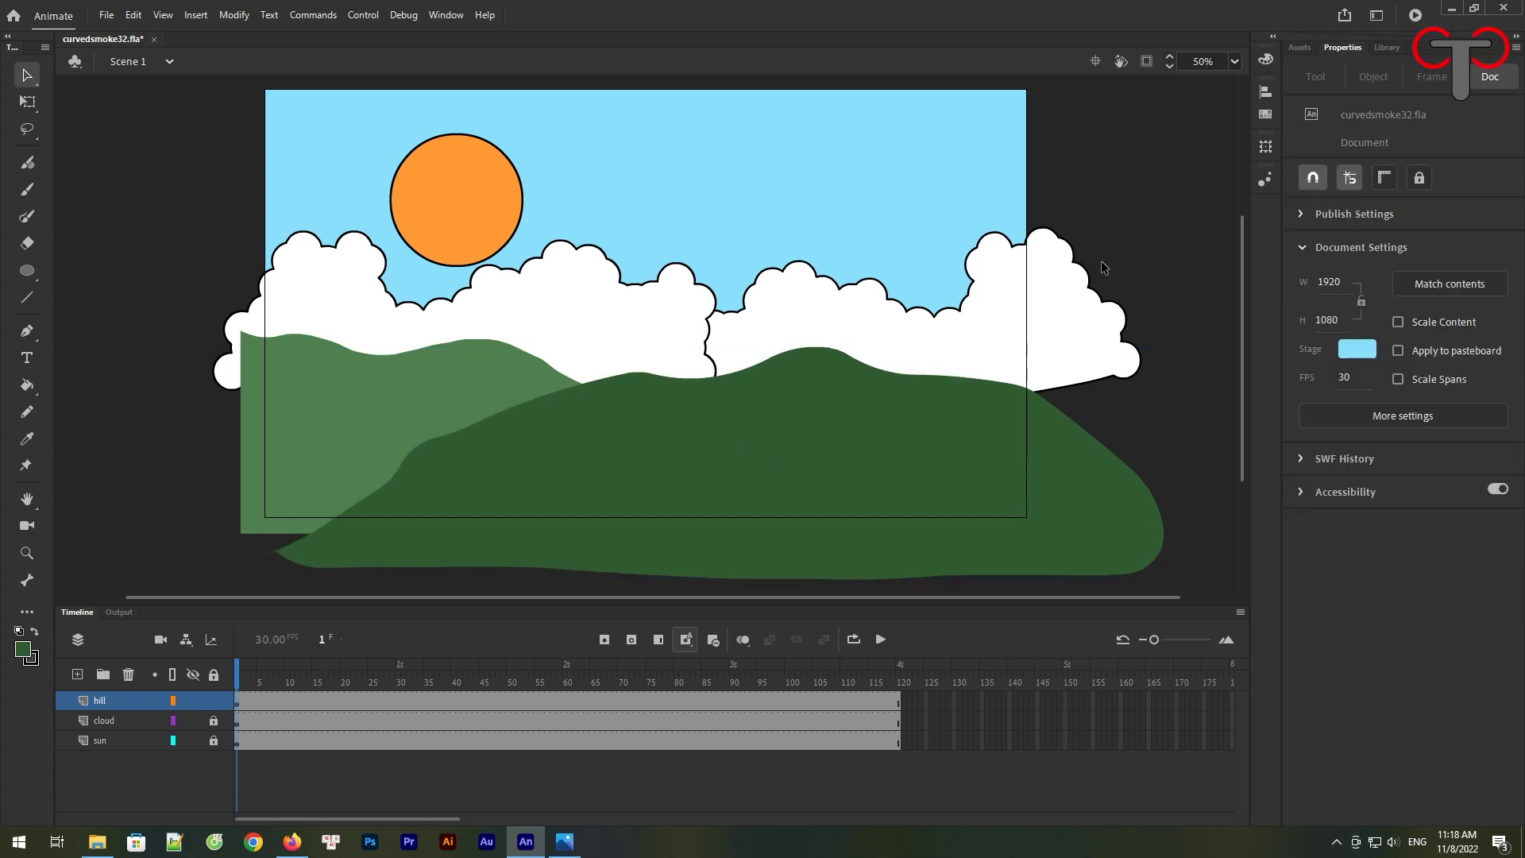
{"action": "left_click", "coordinate": [612, 470]}
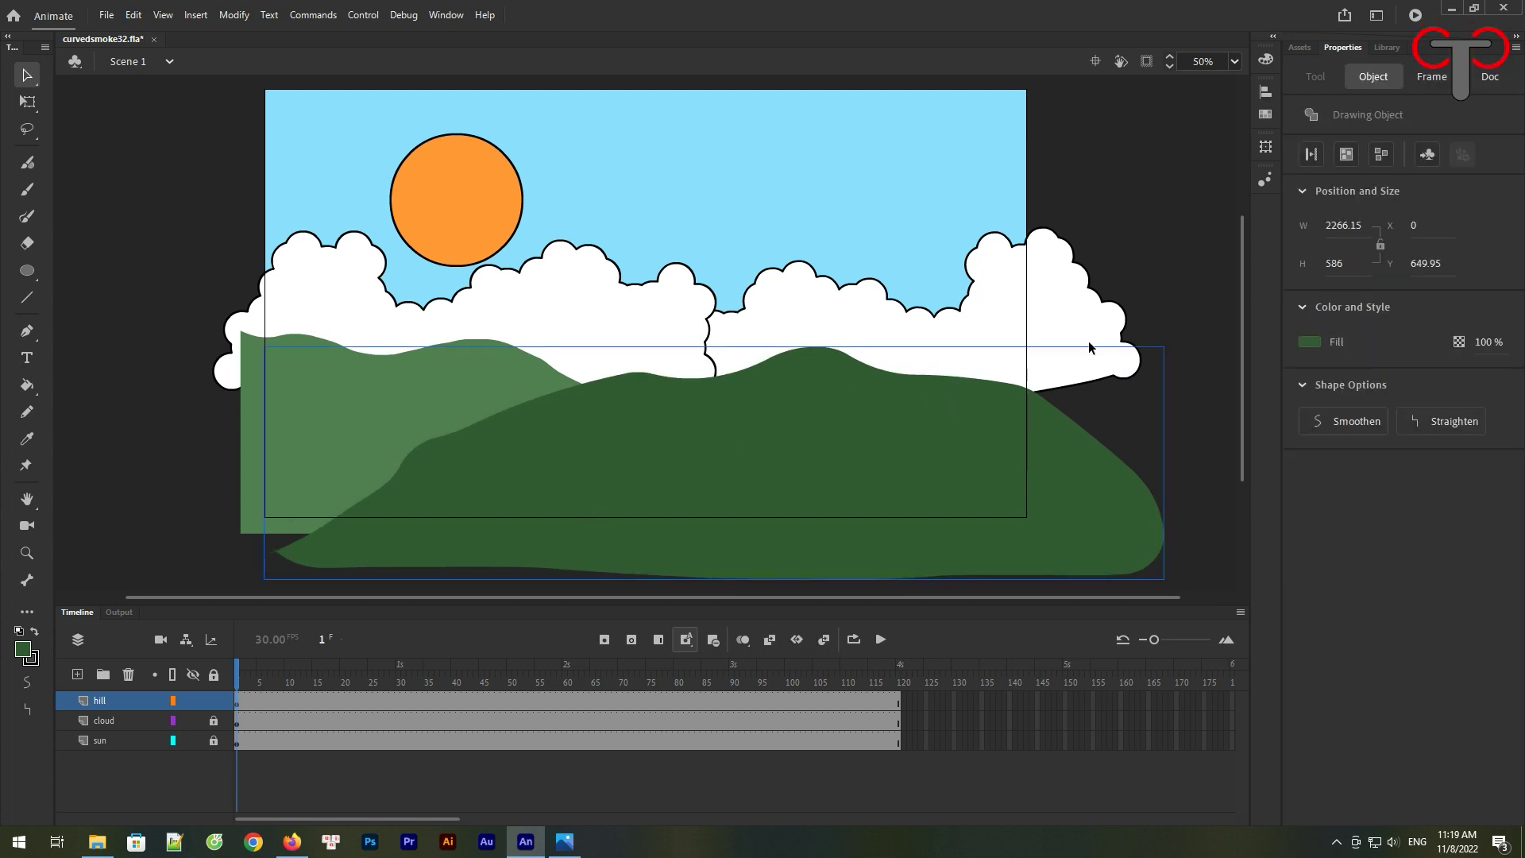
Inside the dark hill, outline a winding path in brown from the bottom edge up to the crest
{"action": "double_click", "coordinate": [555, 464]}
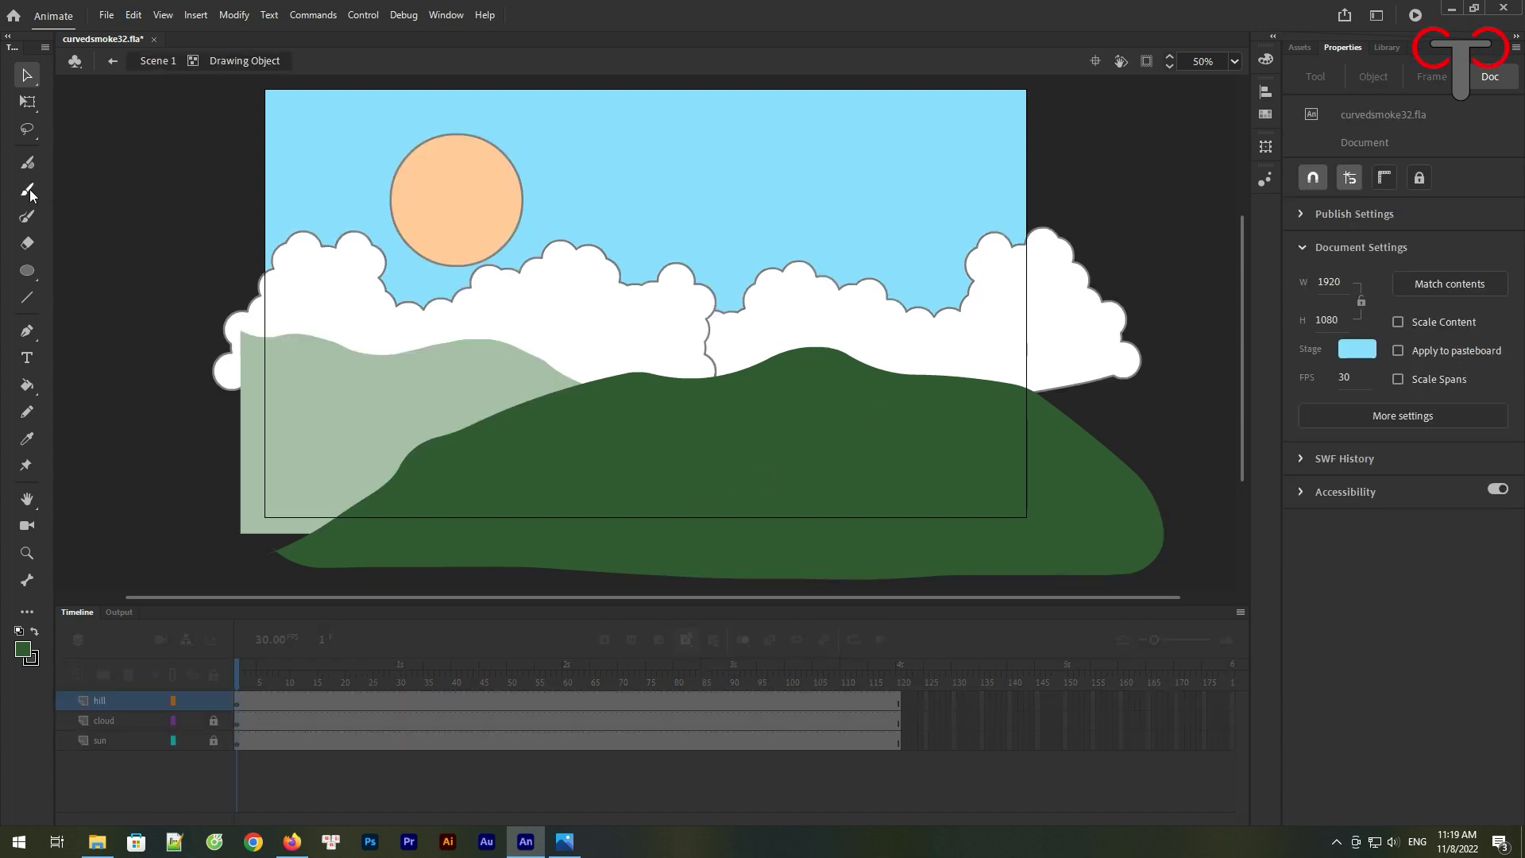
{"action": "left_click", "coordinate": [23, 649]}
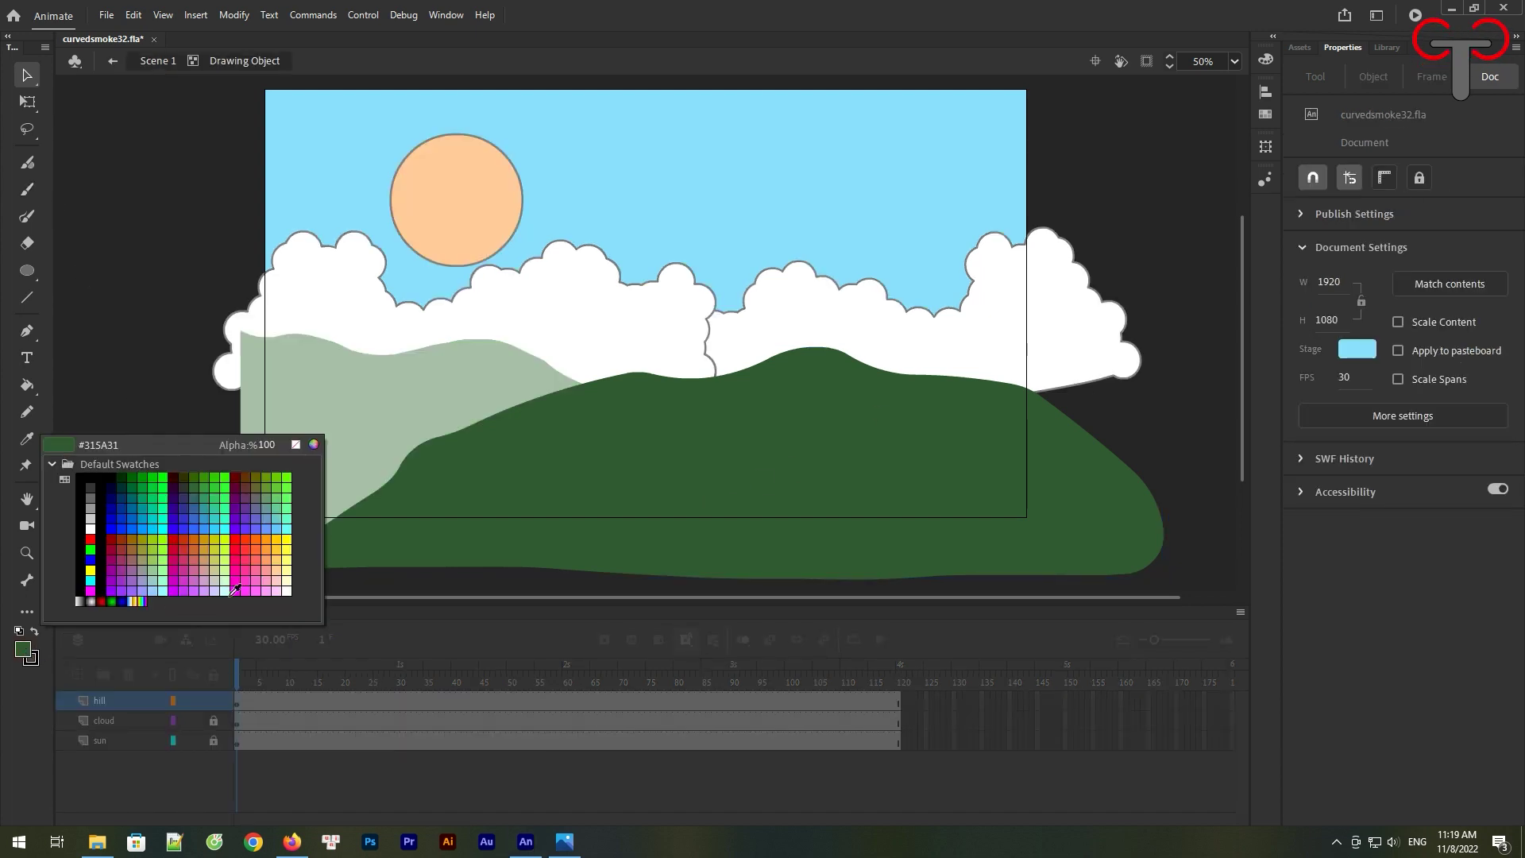
{"action": "left_click", "coordinate": [135, 538]}
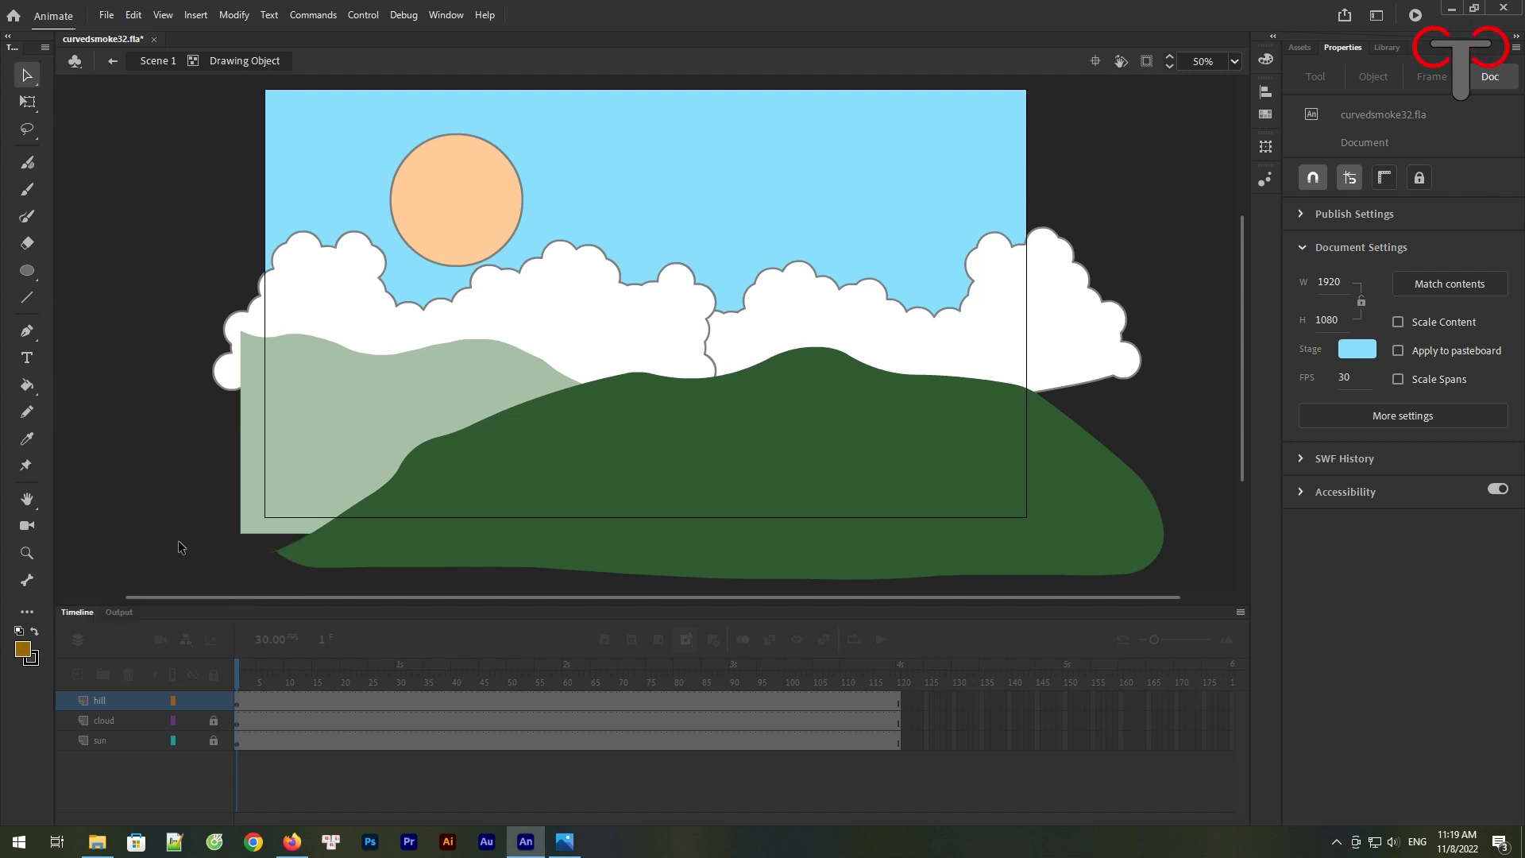
{"action": "left_click", "coordinate": [35, 170]}
{"action": "mouse_move", "coordinate": [410, 579]}
{"action": "left_mouse_down"}
{"action": "mouse_move", "coordinate": [564, 480]}
{"action": "mouse_move", "coordinate": [687, 384]}
{"action": "left_mouse_up"}
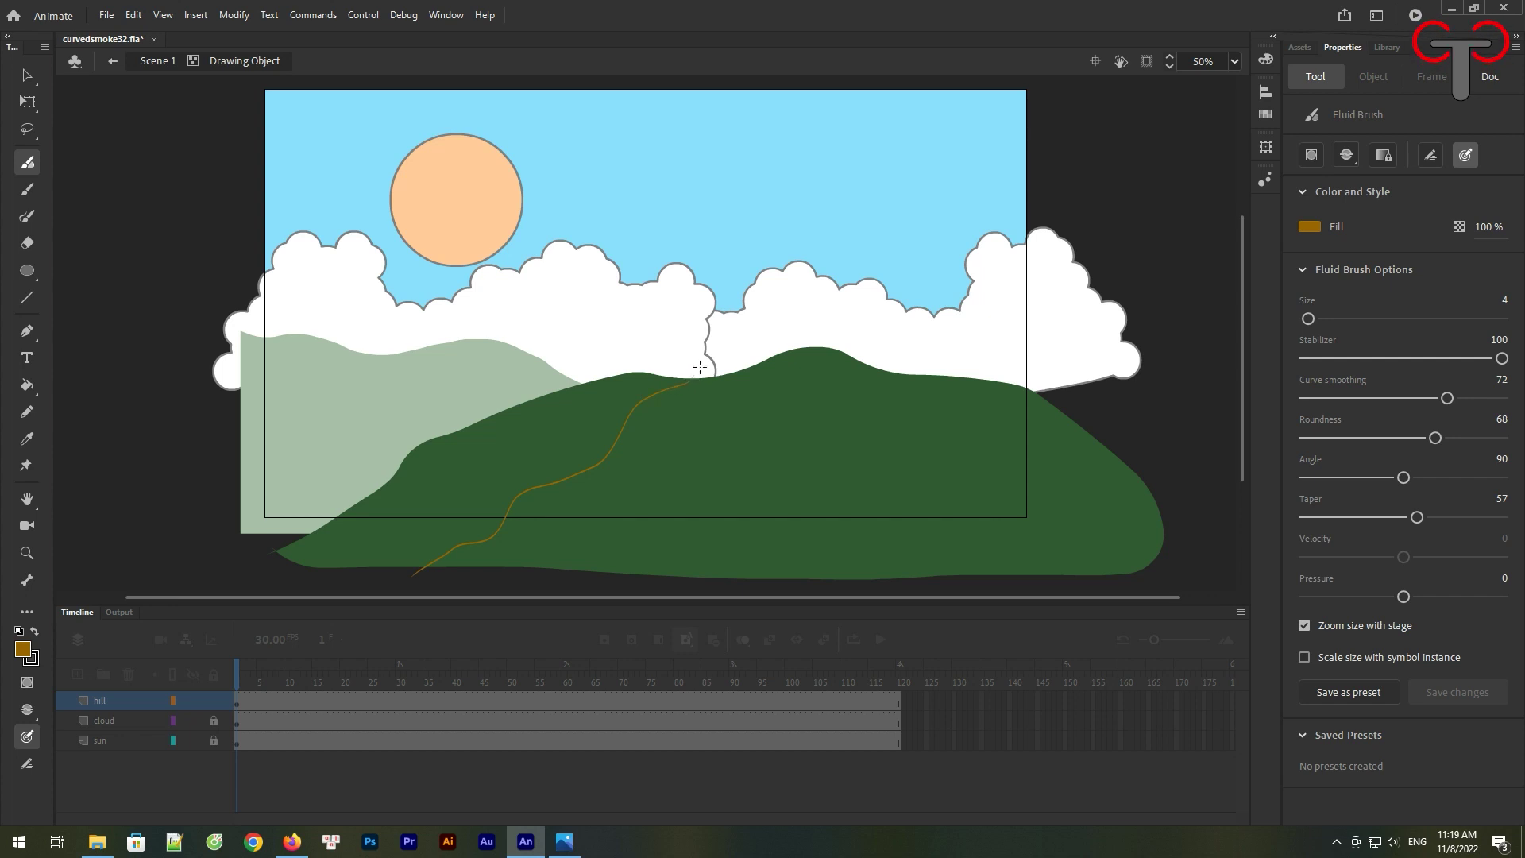
{"action": "mouse_move", "coordinate": [733, 373]}
{"action": "left_mouse_down"}
{"action": "mouse_move", "coordinate": [654, 457]}
{"action": "mouse_move", "coordinate": [655, 546]}
{"action": "mouse_move", "coordinate": [606, 577]}
{"action": "mouse_move", "coordinate": [414, 569]}
{"action": "left_mouse_up"}
Fill the path outline with brown and zoom in around the path's top
{"action": "left_click", "coordinate": [27, 384]}
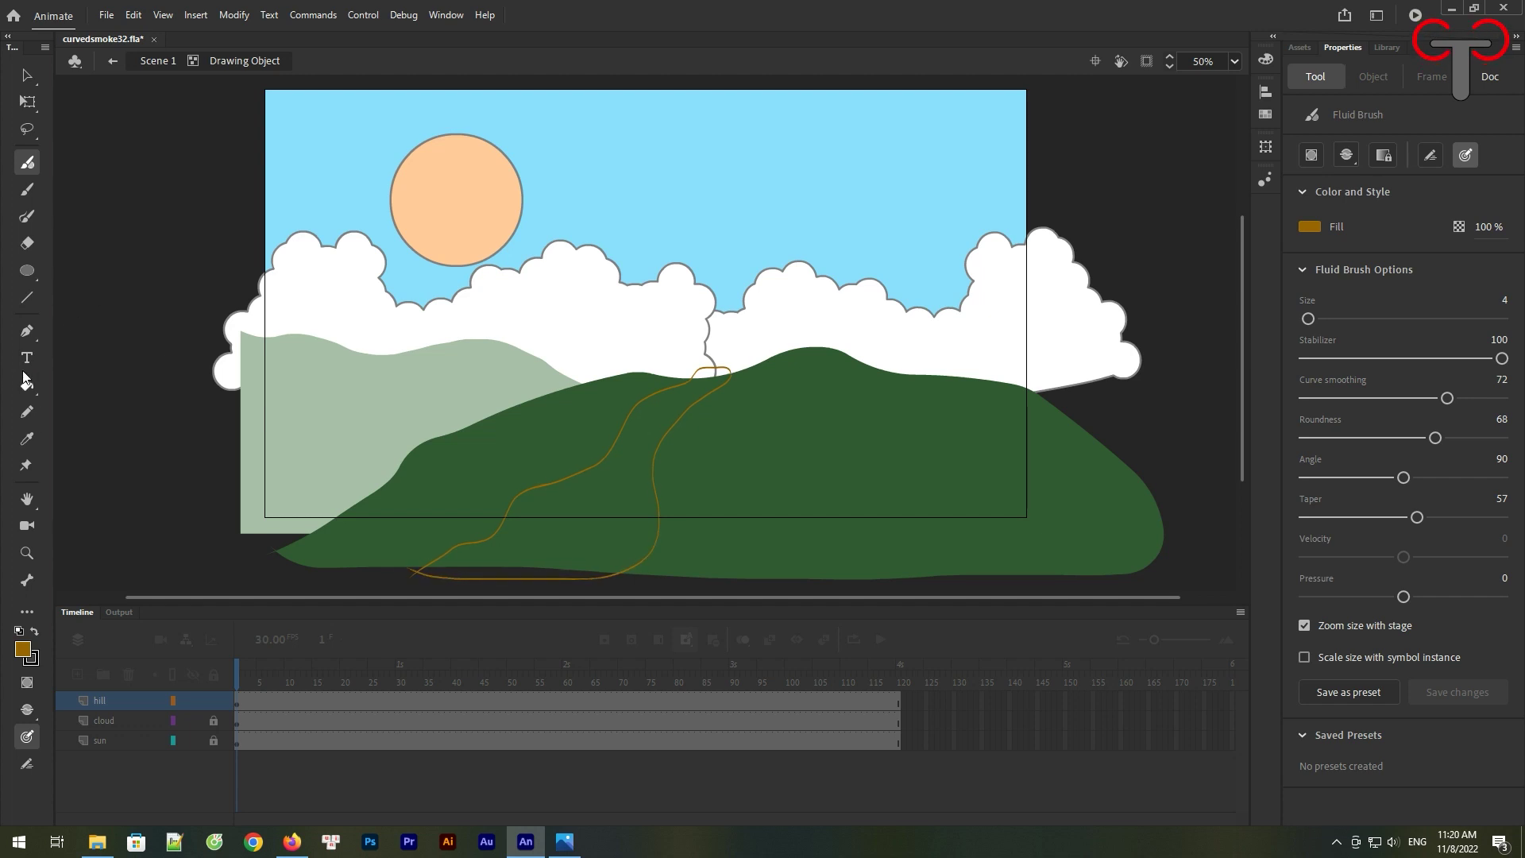
{"action": "left_click", "coordinate": [568, 534]}
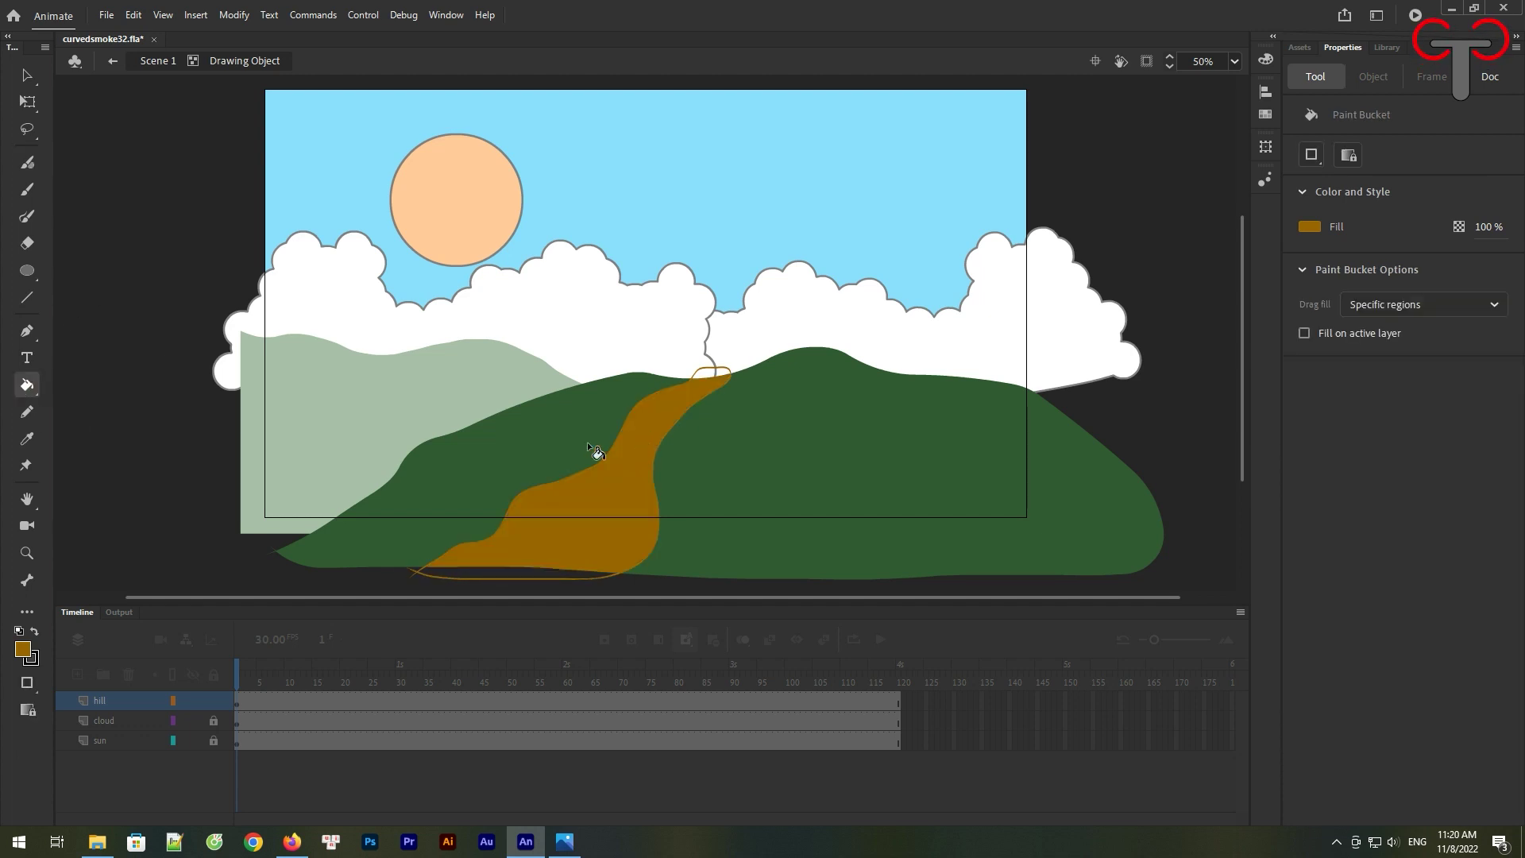
{"action": "left_click", "coordinate": [27, 74]}
{"action": "left_click", "coordinate": [728, 367]}
{"action": "left_click", "coordinate": [763, 350]}
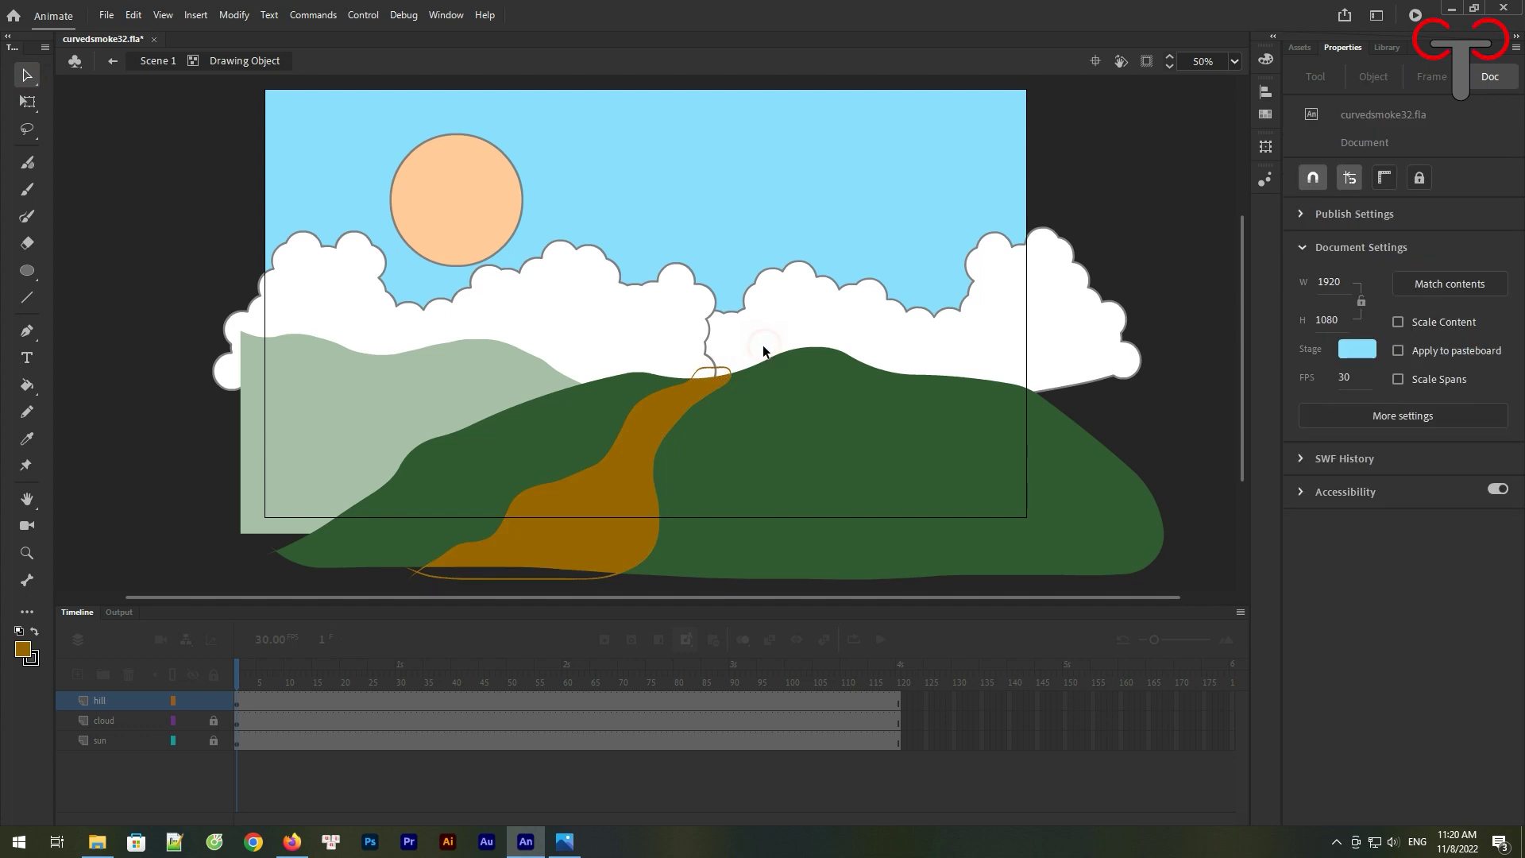
{"action": "left_click_drag", "start_coordinate": [576, 333], "coordinate": [822, 480]}
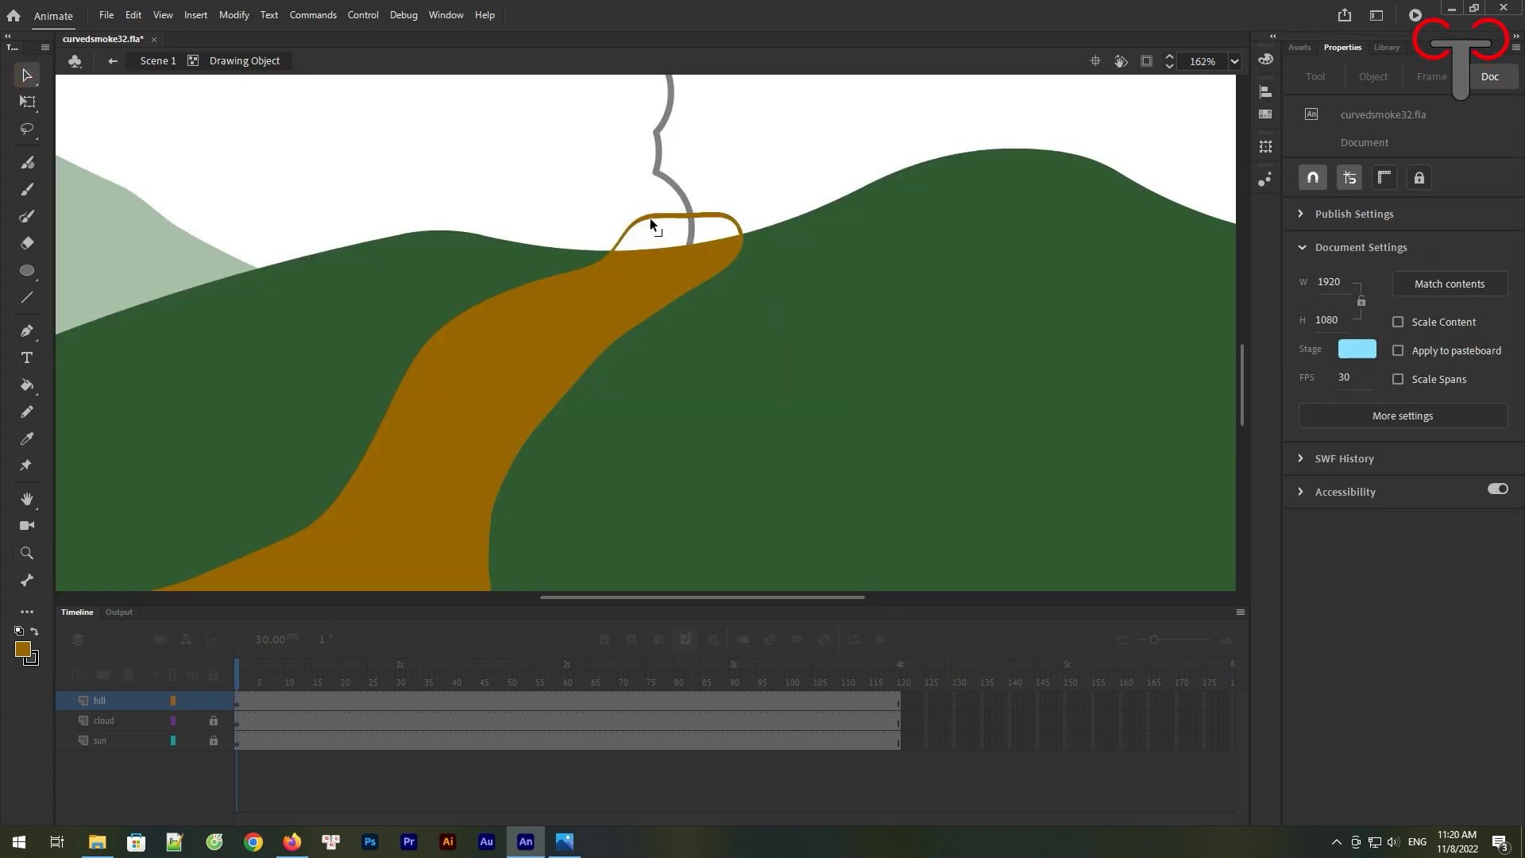
Erase a thin strip at the path's top and cut the brown loop off at the ground
{"action": "left_click", "coordinate": [651, 222]}
{"action": "left_click", "coordinate": [756, 248]}
{"action": "left_click", "coordinate": [615, 216]}
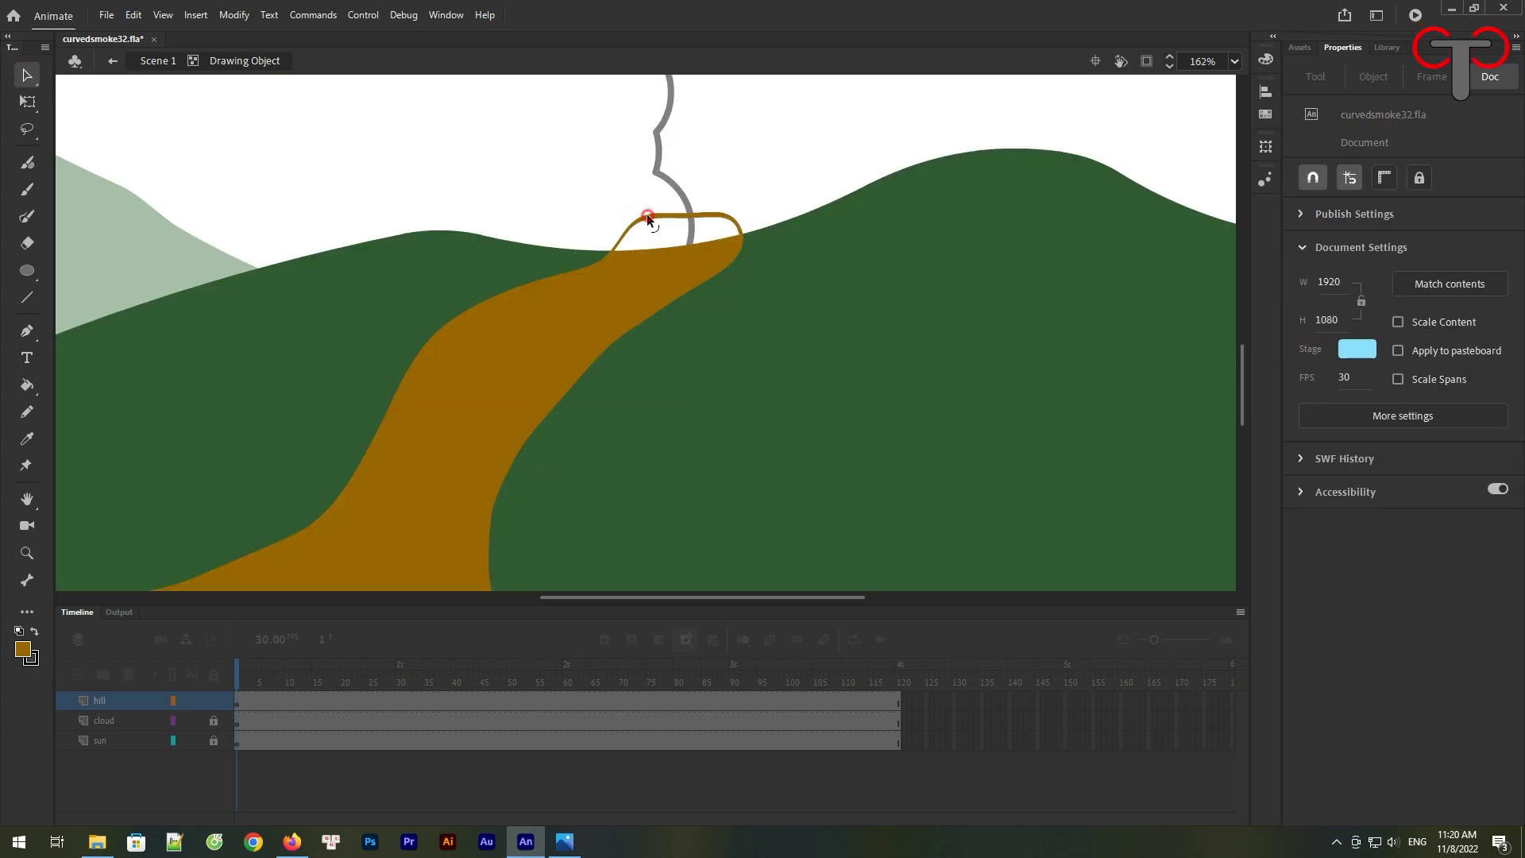
{"action": "left_click", "coordinate": [27, 243]}
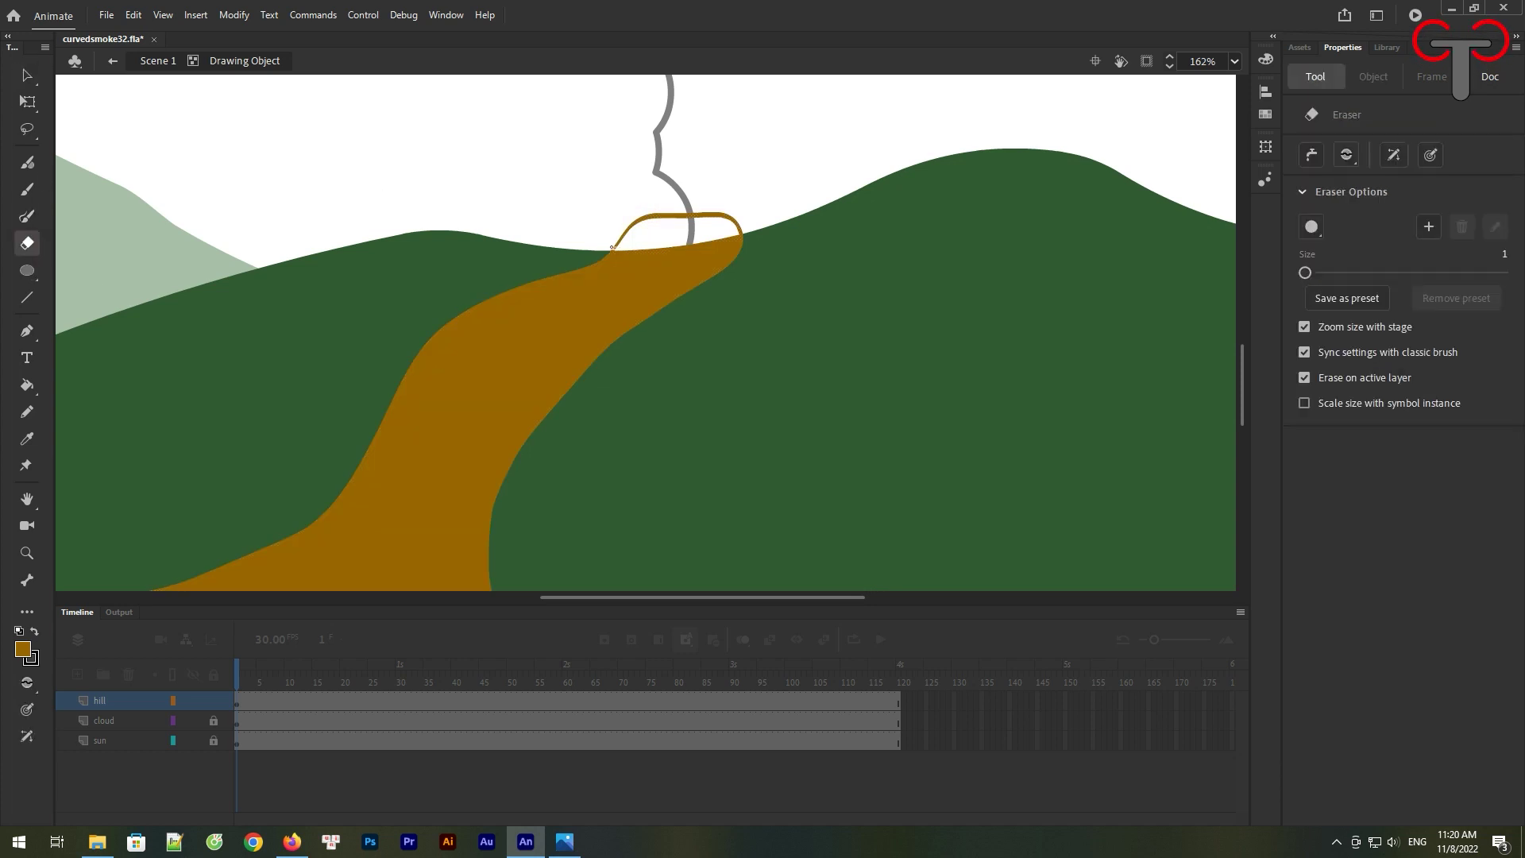
{"action": "left_click_drag", "start_coordinate": [560, 208], "coordinate": [649, 292]}
{"action": "left_click_drag", "start_coordinate": [751, 352], "coordinate": [718, 354]}
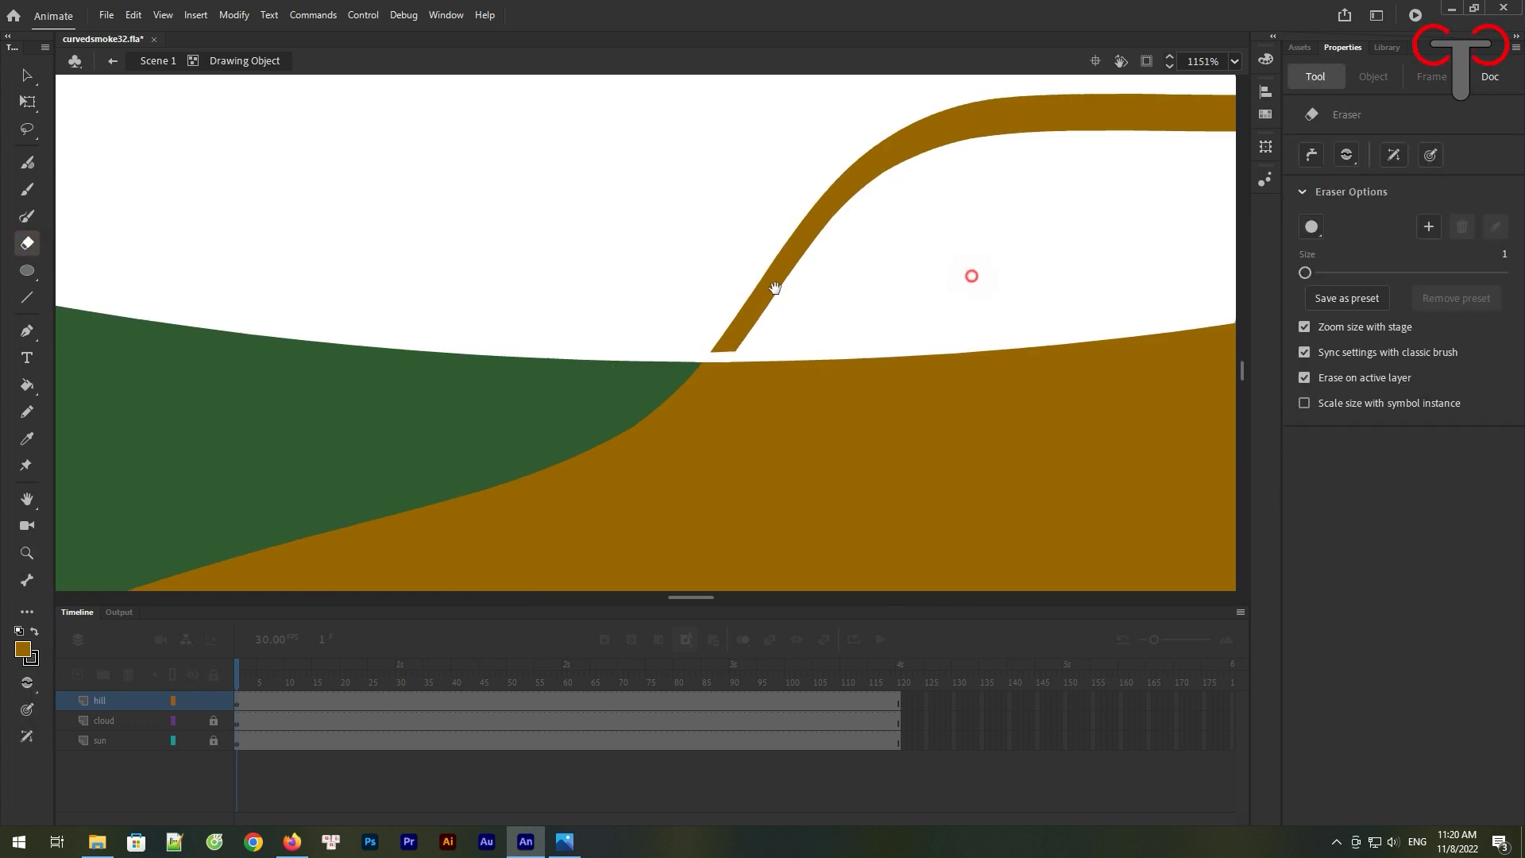
{"action": "scroll", "coordinate": [936, 283], "scroll_direction": "right", "scroll_amount": 5}
{"action": "mouse_move", "coordinate": [1048, 244]}
{"action": "left_mouse_down"}
{"action": "mouse_move", "coordinate": [962, 250]}
{"action": "mouse_move", "coordinate": [1017, 251]}
{"action": "left_mouse_up"}
Delete the stray brown arch above the path
{"action": "key", "text": "ctrl+minus"}
{"action": "key", "text": "ctrl+minus"}
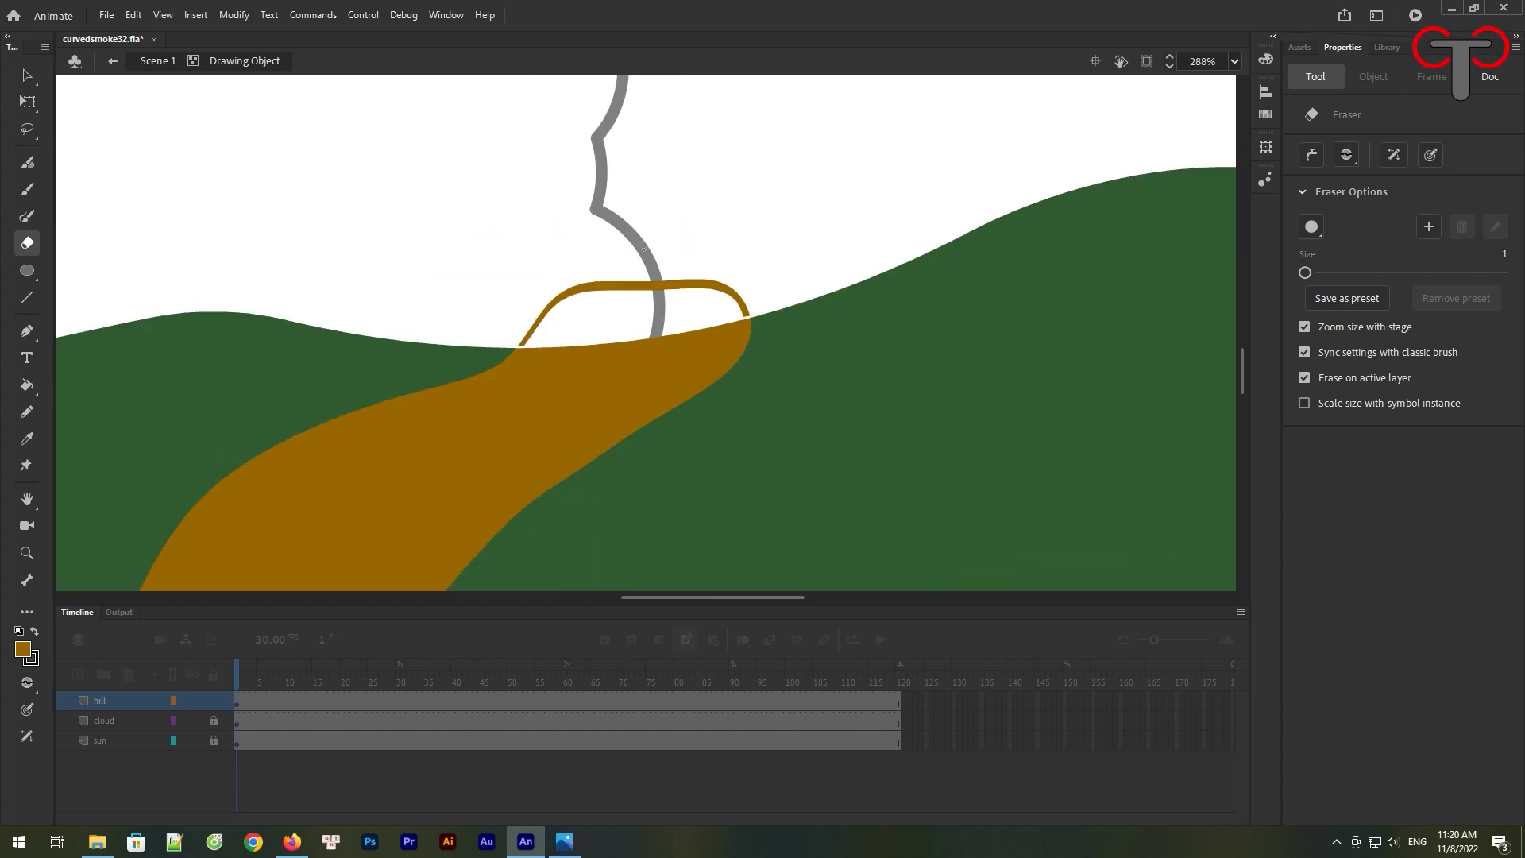
{"action": "key", "text": "ctrl+minus"}
{"action": "key", "text": "ctrl+minus"}
{"action": "key", "text": "v"}
{"action": "left_click", "coordinate": [673, 326]}
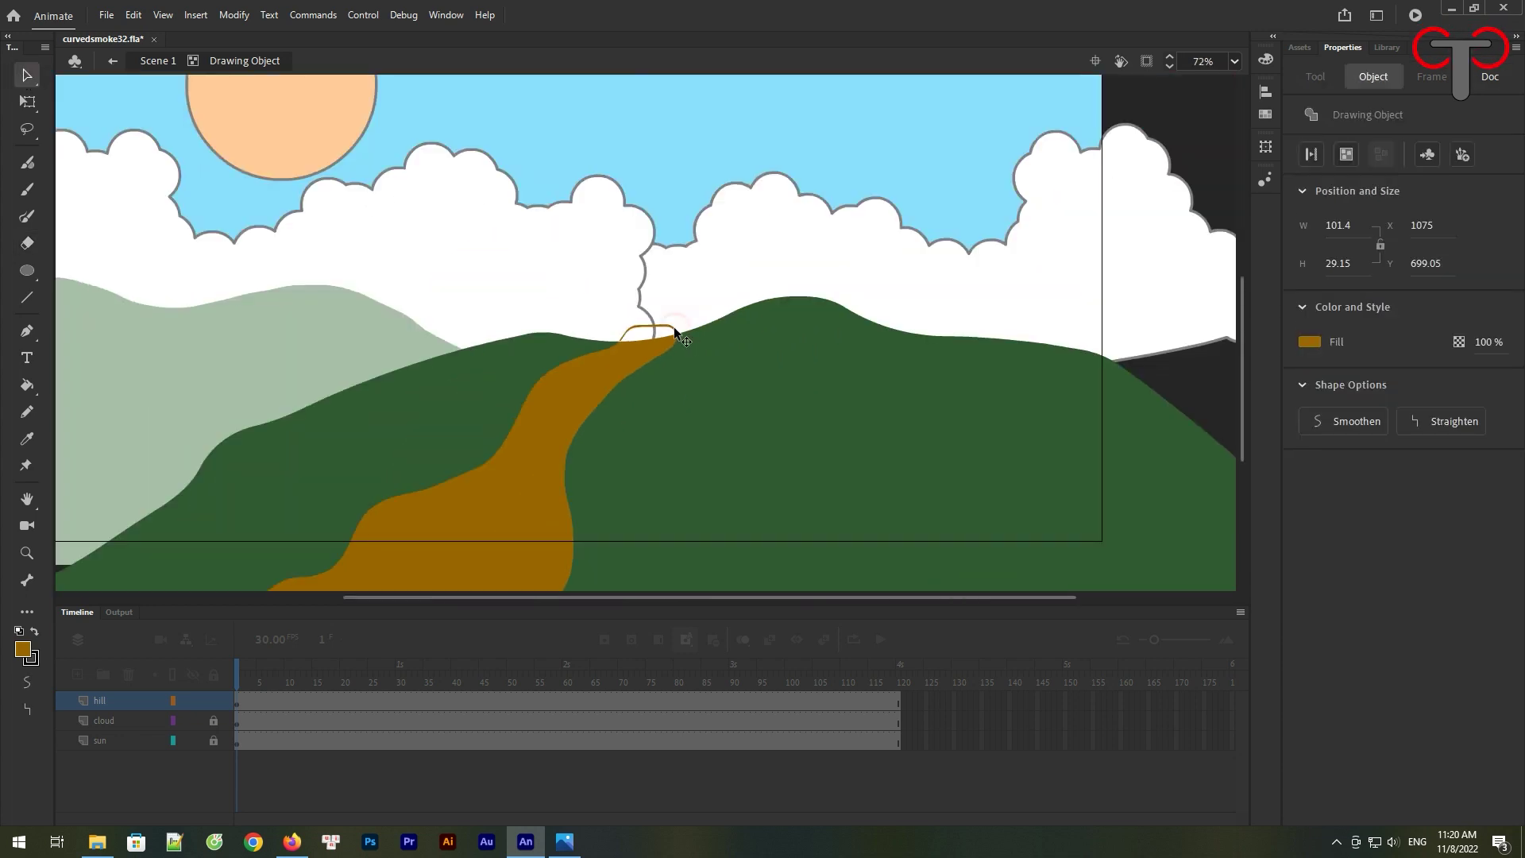
{"action": "key", "text": "Delete"}
Delete the hill parts below the stage's bottom edge and beyond its right edge
{"action": "left_click_drag", "start_coordinate": [714, 316], "coordinate": [746, 259]}
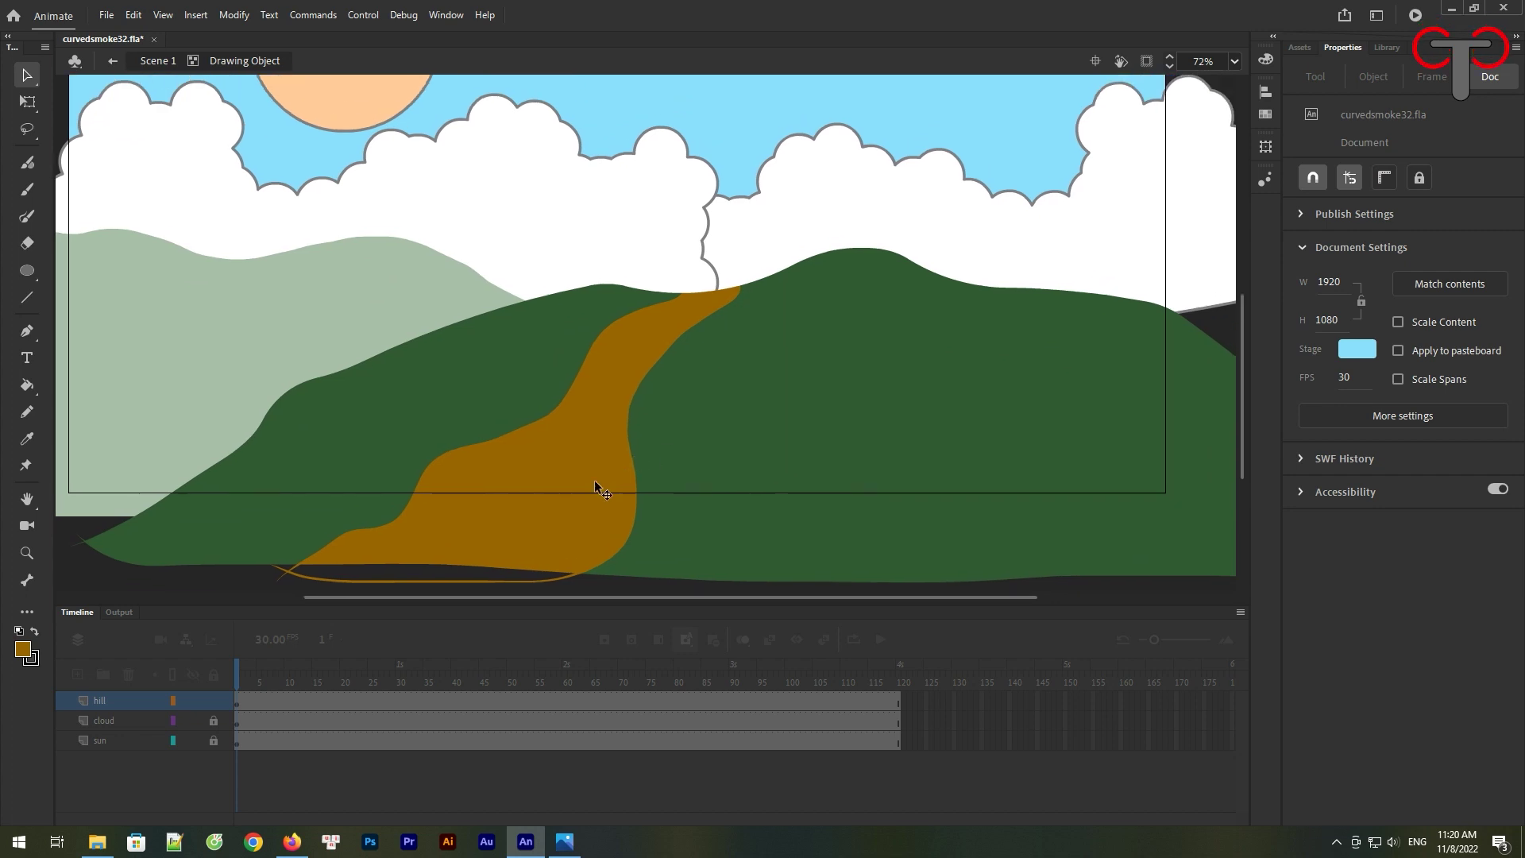
{"action": "left_click_drag", "start_coordinate": [60, 511], "coordinate": [1193, 592]}
{"action": "key", "text": "ctrl+minus"}
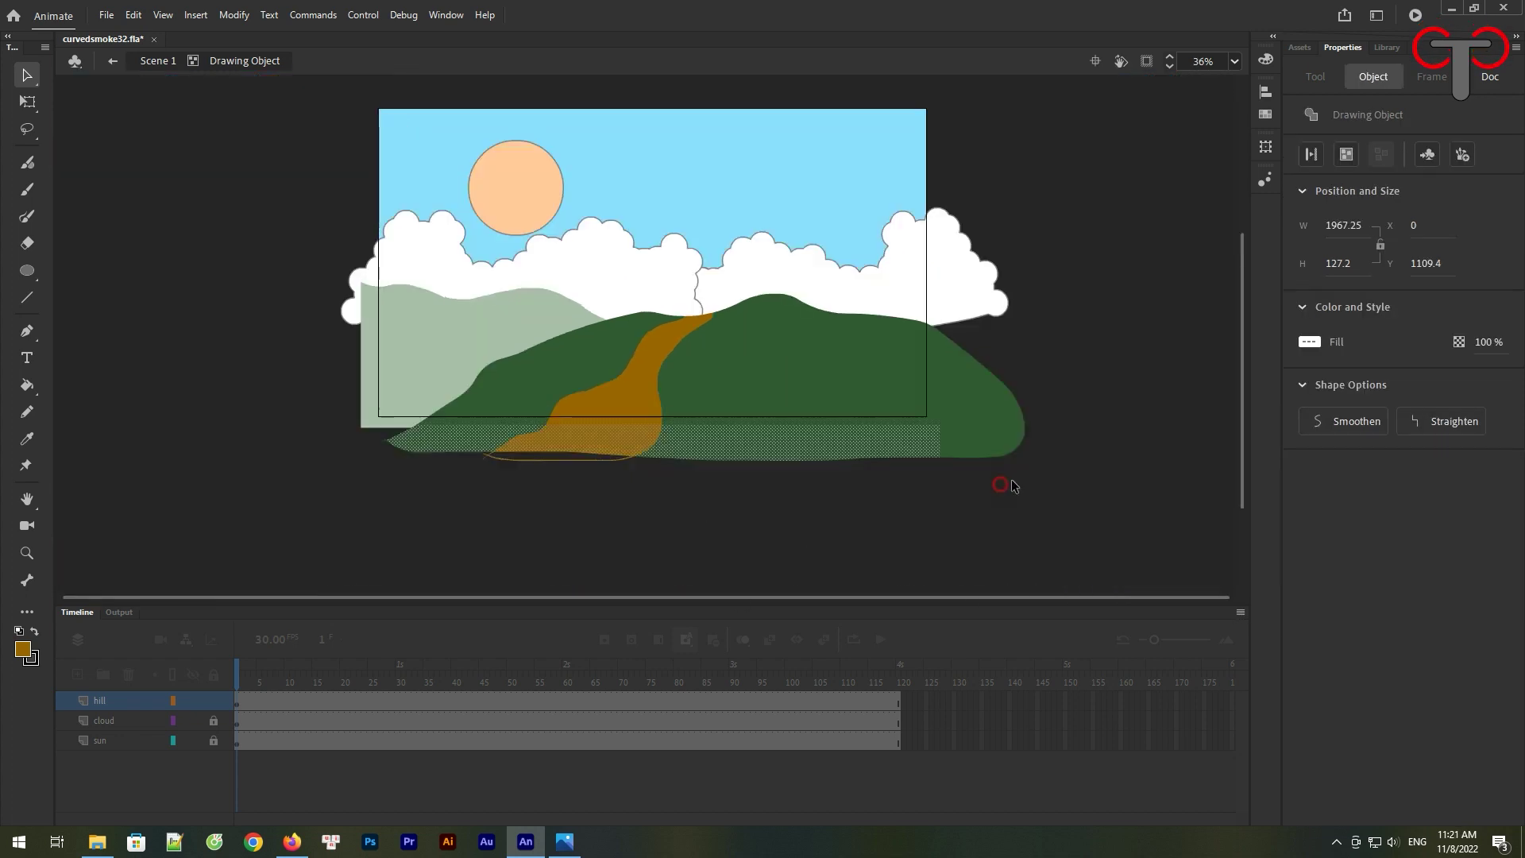
{"action": "left_click_drag", "start_coordinate": [340, 554], "coordinate": [339, 555]}
{"action": "left_click", "coordinate": [350, 445]}
{"action": "left_click_drag", "start_coordinate": [360, 429], "coordinate": [1172, 594]}
{"action": "key", "text": "Delete"}
{"action": "left_click_drag", "start_coordinate": [1046, 297], "coordinate": [967, 549]}
{"action": "key", "text": "Delete"}
{"action": "left_click", "coordinate": [1097, 384]}
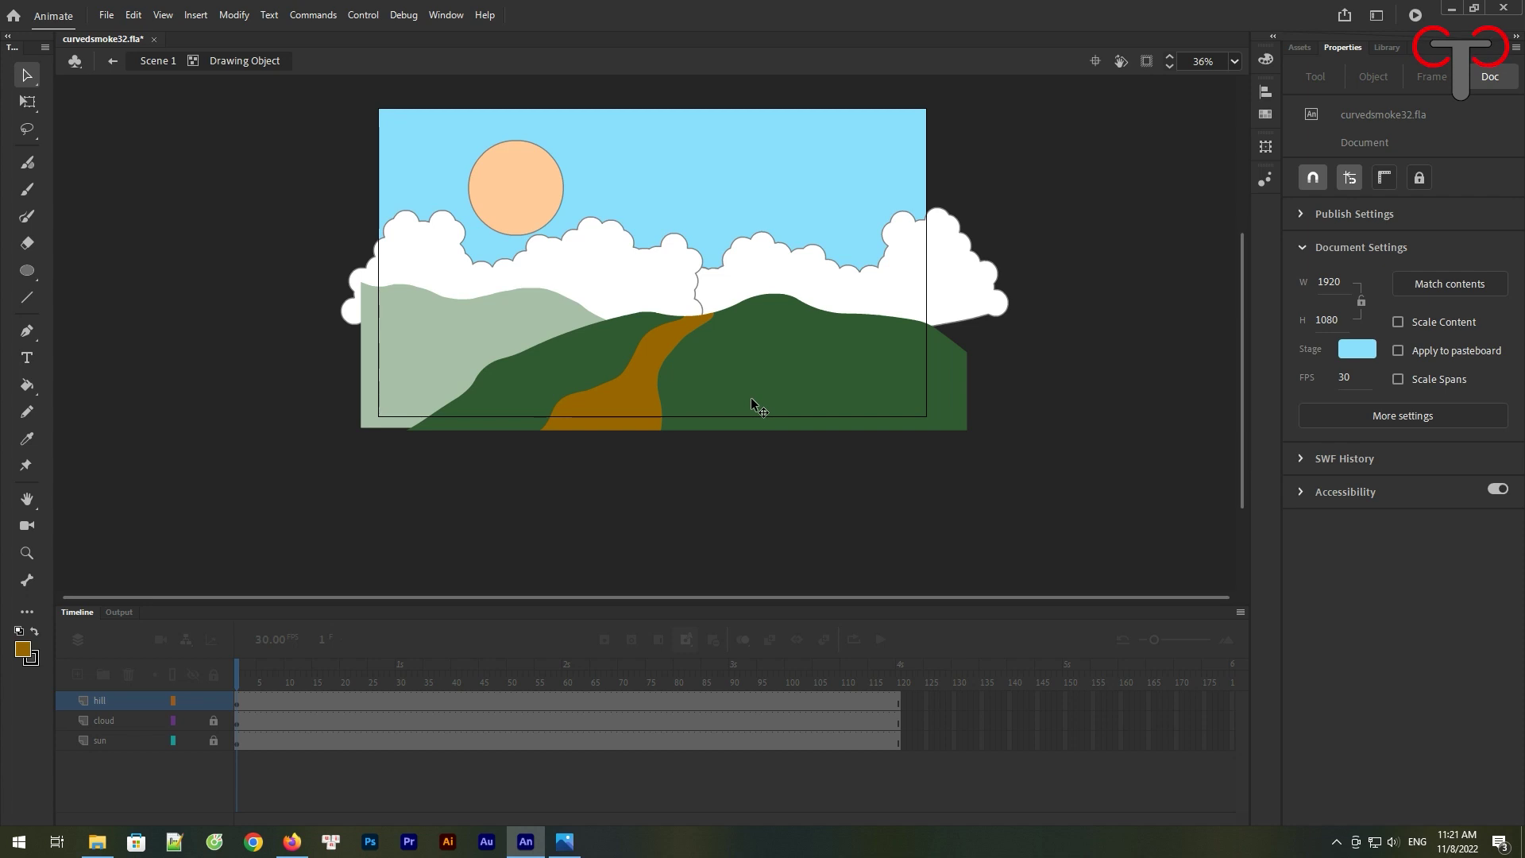
Return to the scene, lock the hill layer, and add a new layer named 'house'
{"action": "double_click", "coordinate": [220, 104]}
{"action": "left_click", "coordinate": [407, 515]}
{"action": "left_click", "coordinate": [213, 700]}
{"action": "left_click", "coordinate": [77, 675]}
{"action": "double_click", "coordinate": [104, 700]}
{"action": "type", "text": "house"}
{"action": "key", "text": "Return"}
{"action": "left_click", "coordinate": [619, 494]}
Draw a tall red-filled rectangle on the hilltop
{"action": "key", "text": "z"}
{"action": "left_click_drag", "start_coordinate": [559, 160], "coordinate": [901, 446]}
{"action": "key", "text": "space"}
{"action": "left_click_drag", "start_coordinate": [835, 319], "coordinate": [870, 412]}
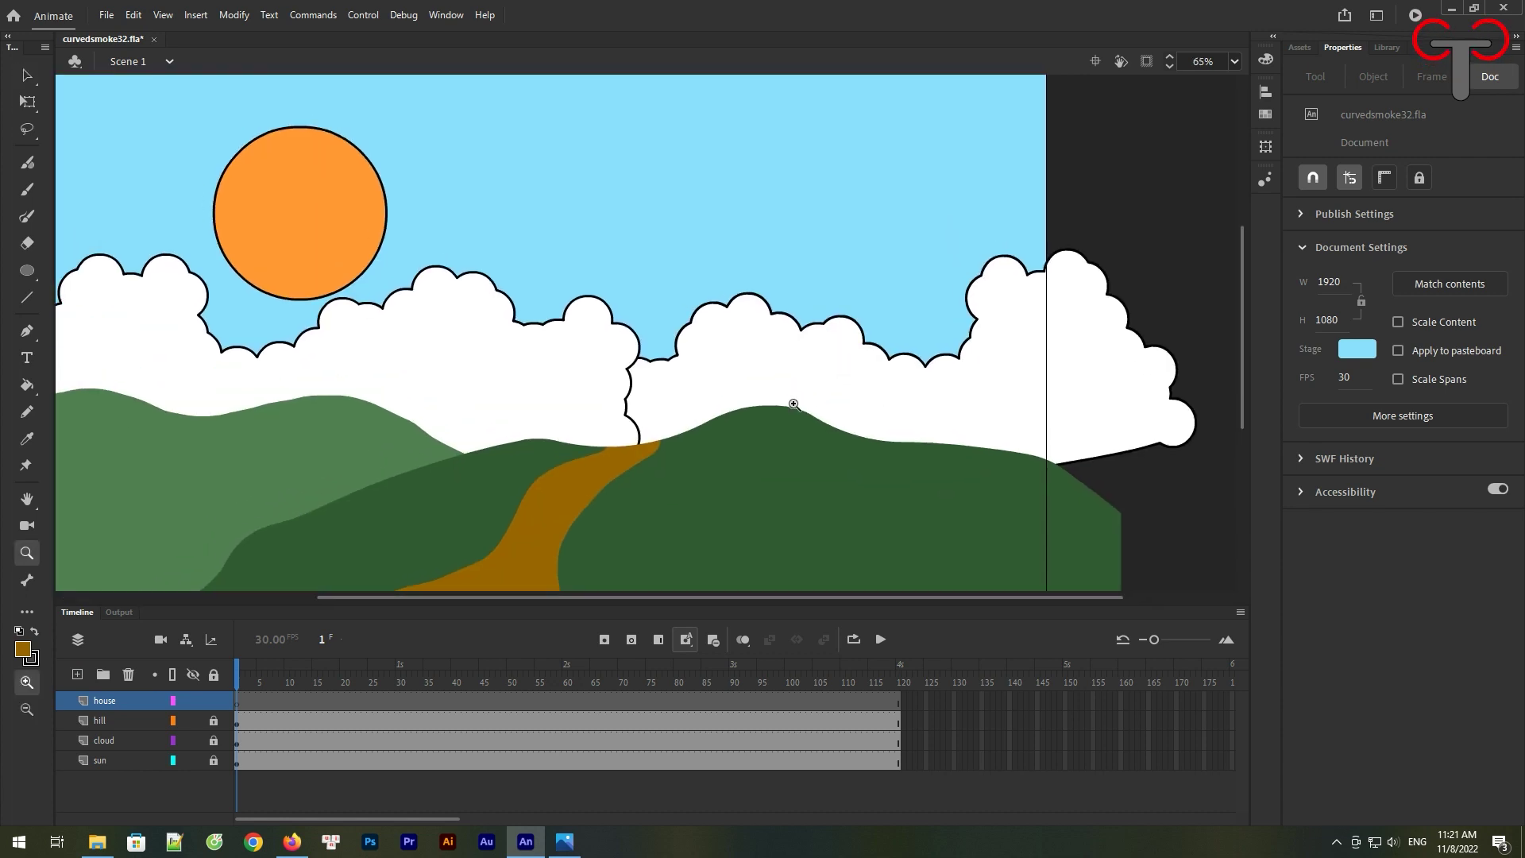
{"action": "key", "text": "v"}
{"action": "left_click", "coordinate": [22, 649]}
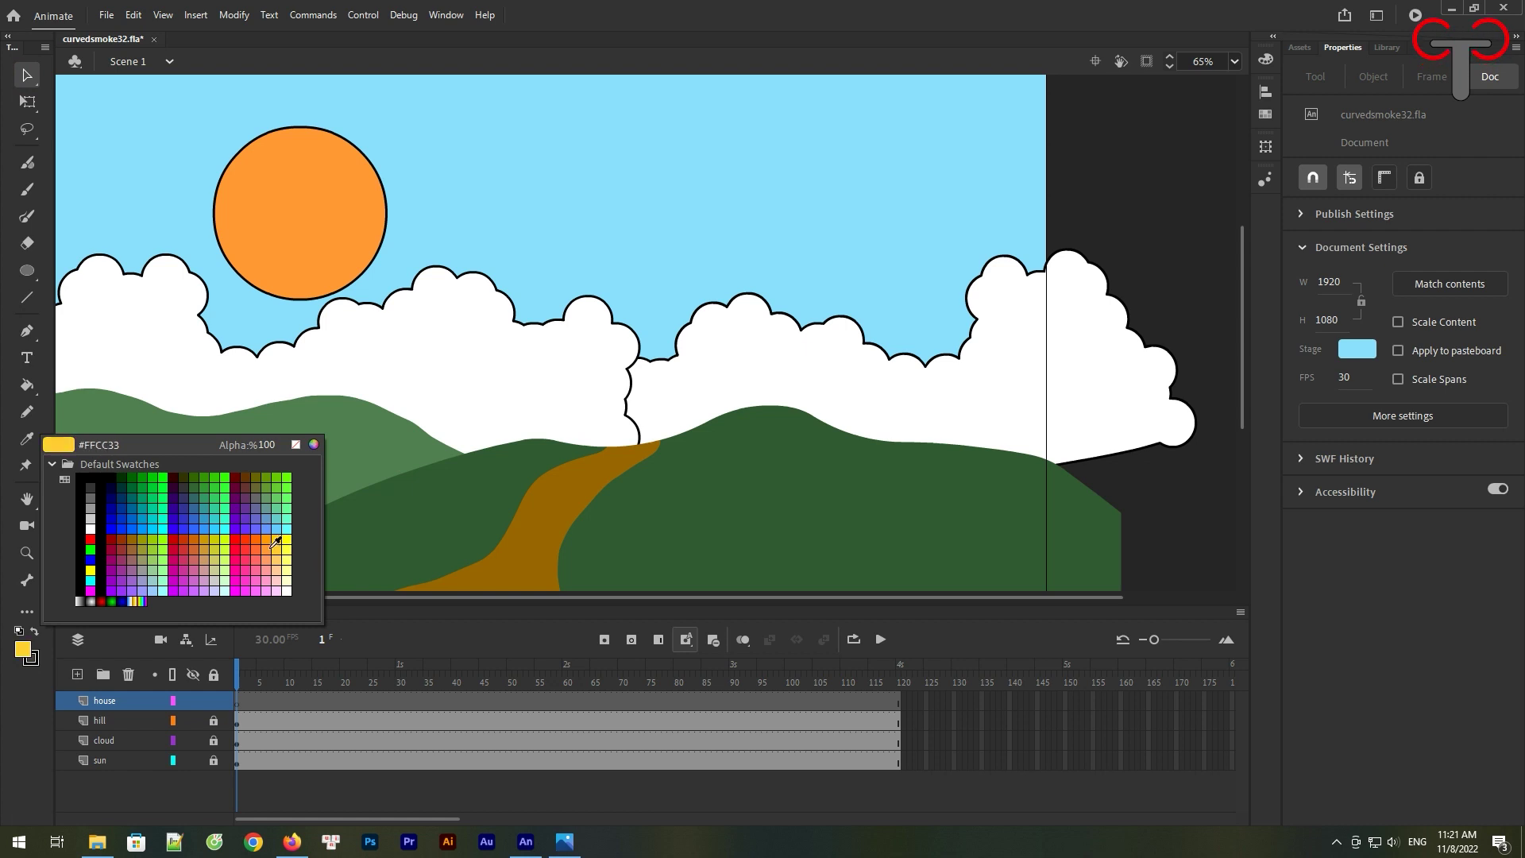
{"action": "left_click", "coordinate": [174, 537]}
{"action": "left_click", "coordinate": [29, 282]}
{"action": "left_click", "coordinate": [95, 266]}
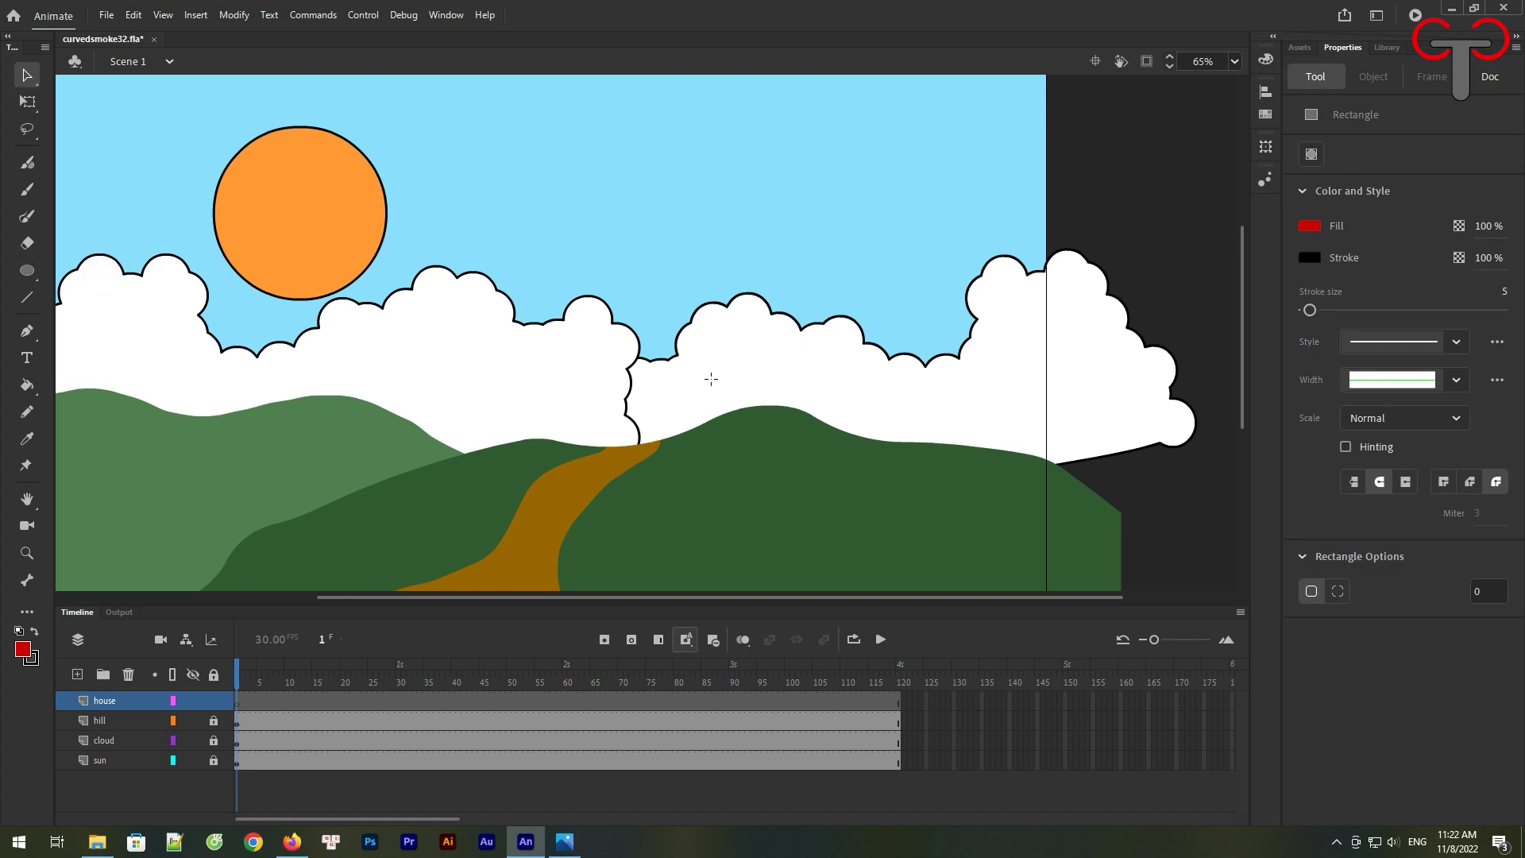
{"action": "left_click_drag", "start_coordinate": [639, 343], "coordinate": [690, 443]}
Move the rectangle up, widen its right-hand copy to about 264, and butt it against the left one
{"action": "key", "text": "v"}
{"action": "left_click", "coordinate": [659, 400]}
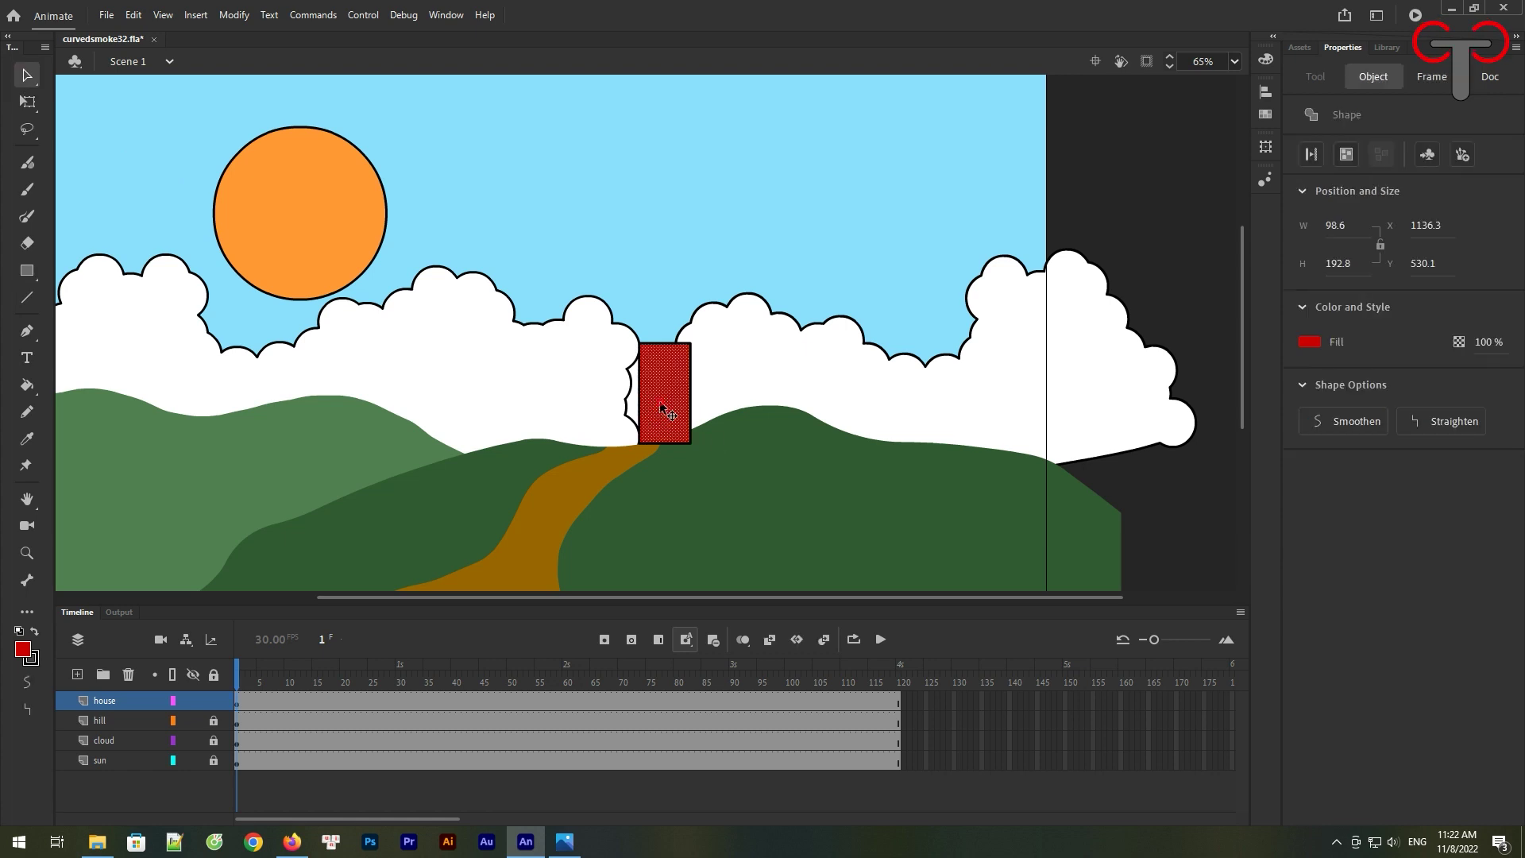
{"action": "mouse_move", "coordinate": [664, 422]}
{"action": "left_mouse_down"}
{"action": "mouse_move", "coordinate": [664, 285]}
{"action": "mouse_move", "coordinate": [706, 258]}
{"action": "left_mouse_up"}
{"action": "left_click", "coordinate": [1348, 154]}
{"action": "left_click", "coordinate": [739, 235]}
{"action": "left_click", "coordinate": [803, 249]}
{"action": "left_click", "coordinate": [742, 259]}
{"action": "key", "text": "q"}
{"action": "left_click_drag", "start_coordinate": [744, 255], "coordinate": [812, 259]}
{"action": "left_click", "coordinate": [922, 248]}
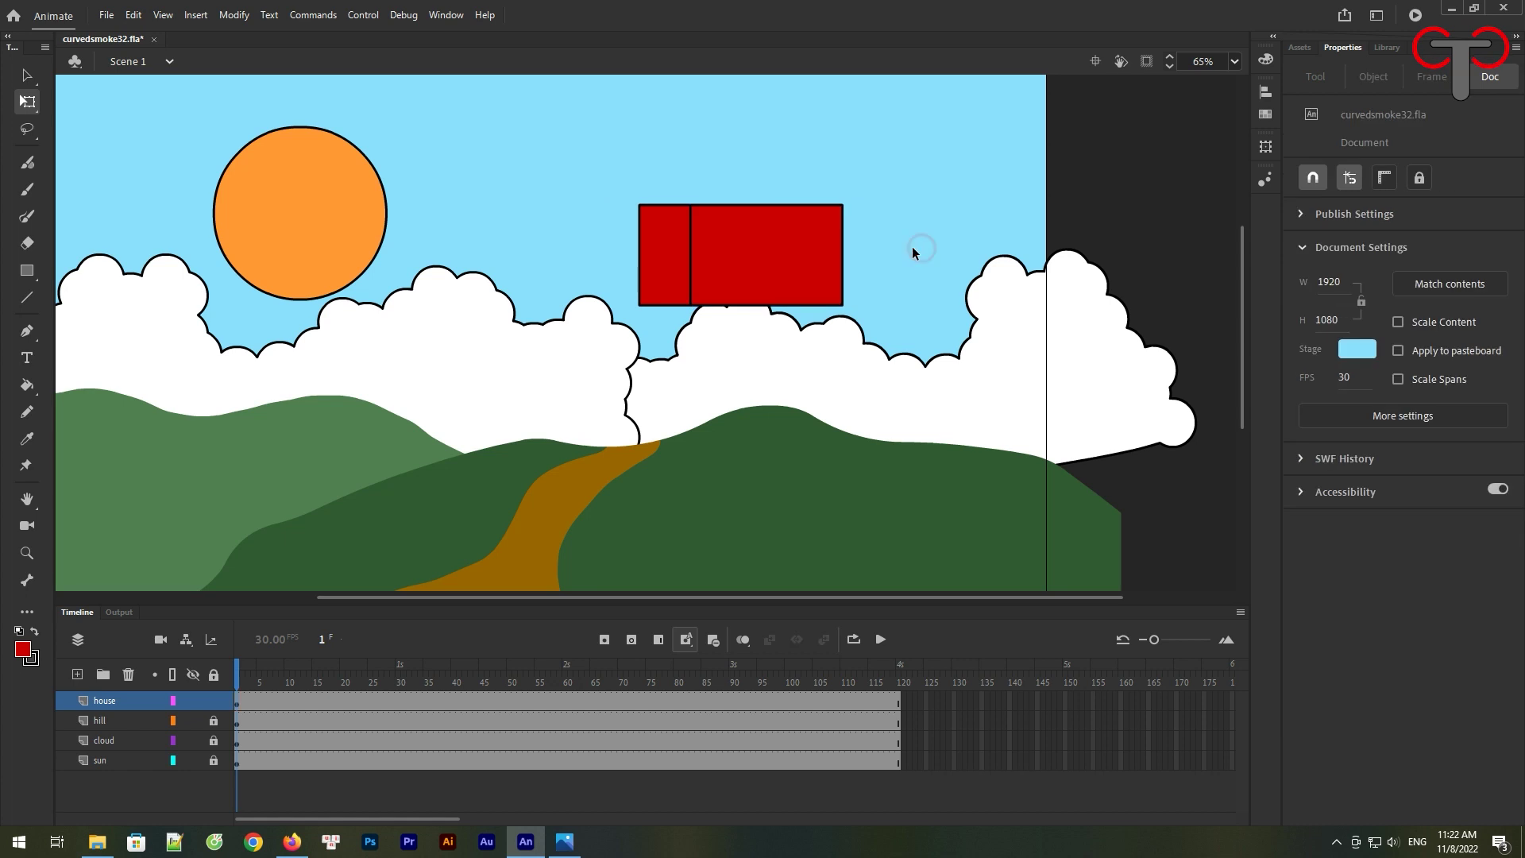
Pull the left rectangle's top edge up into a pointed gable
{"action": "left_click", "coordinate": [663, 242]}
{"action": "left_click", "coordinate": [658, 163]}
{"action": "left_click", "coordinate": [667, 205]}
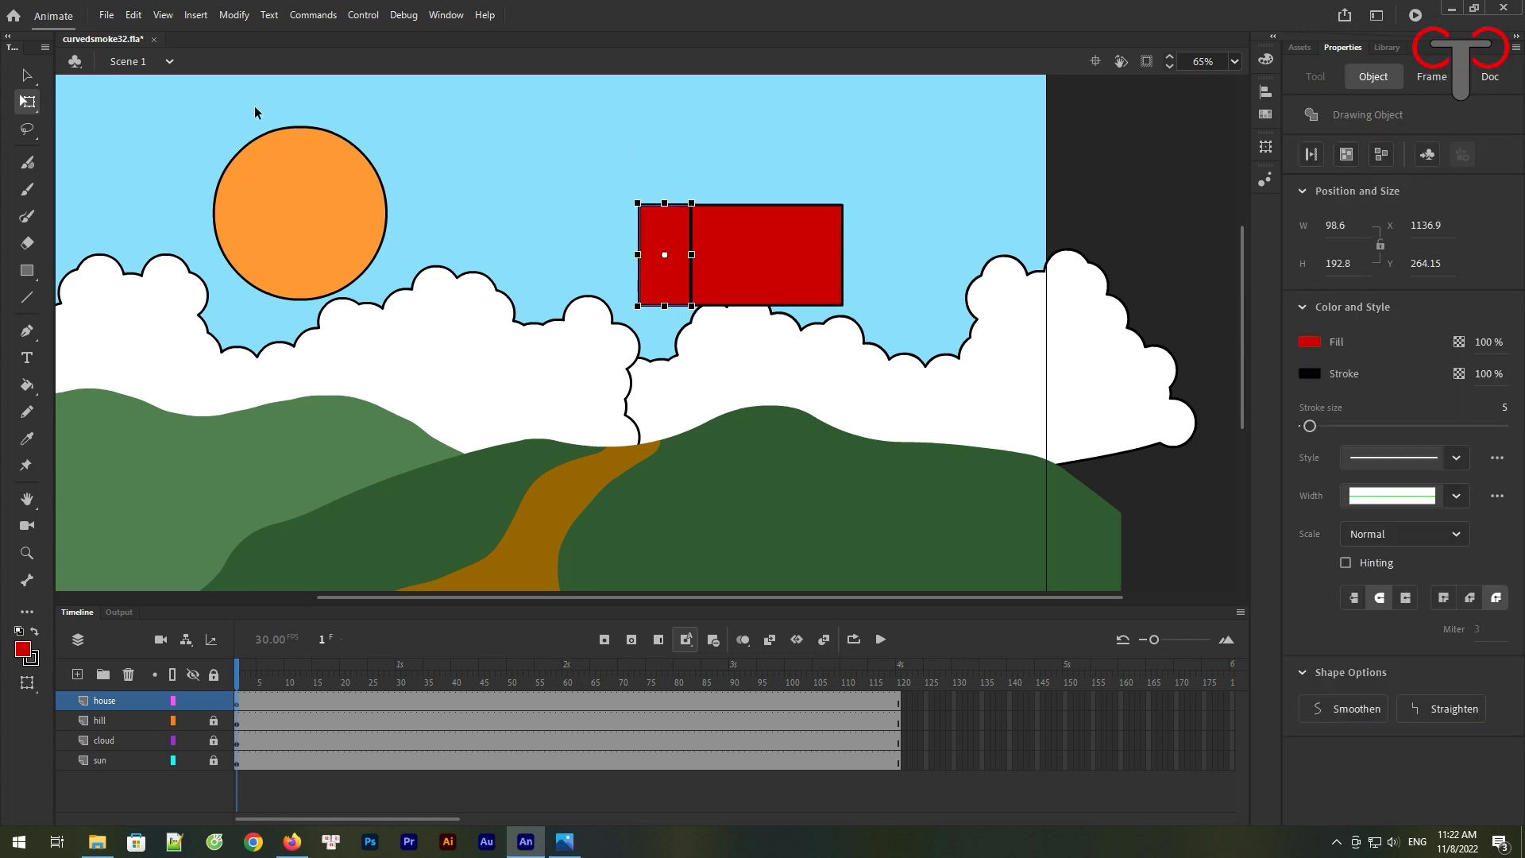
{"action": "key", "text": "v"}
{"action": "left_click", "coordinate": [608, 137]}
{"action": "left_click_drag", "start_coordinate": [662, 204], "coordinate": [664, 161]}
{"action": "left_click_drag", "start_coordinate": [805, 132], "coordinate": [769, 212]}
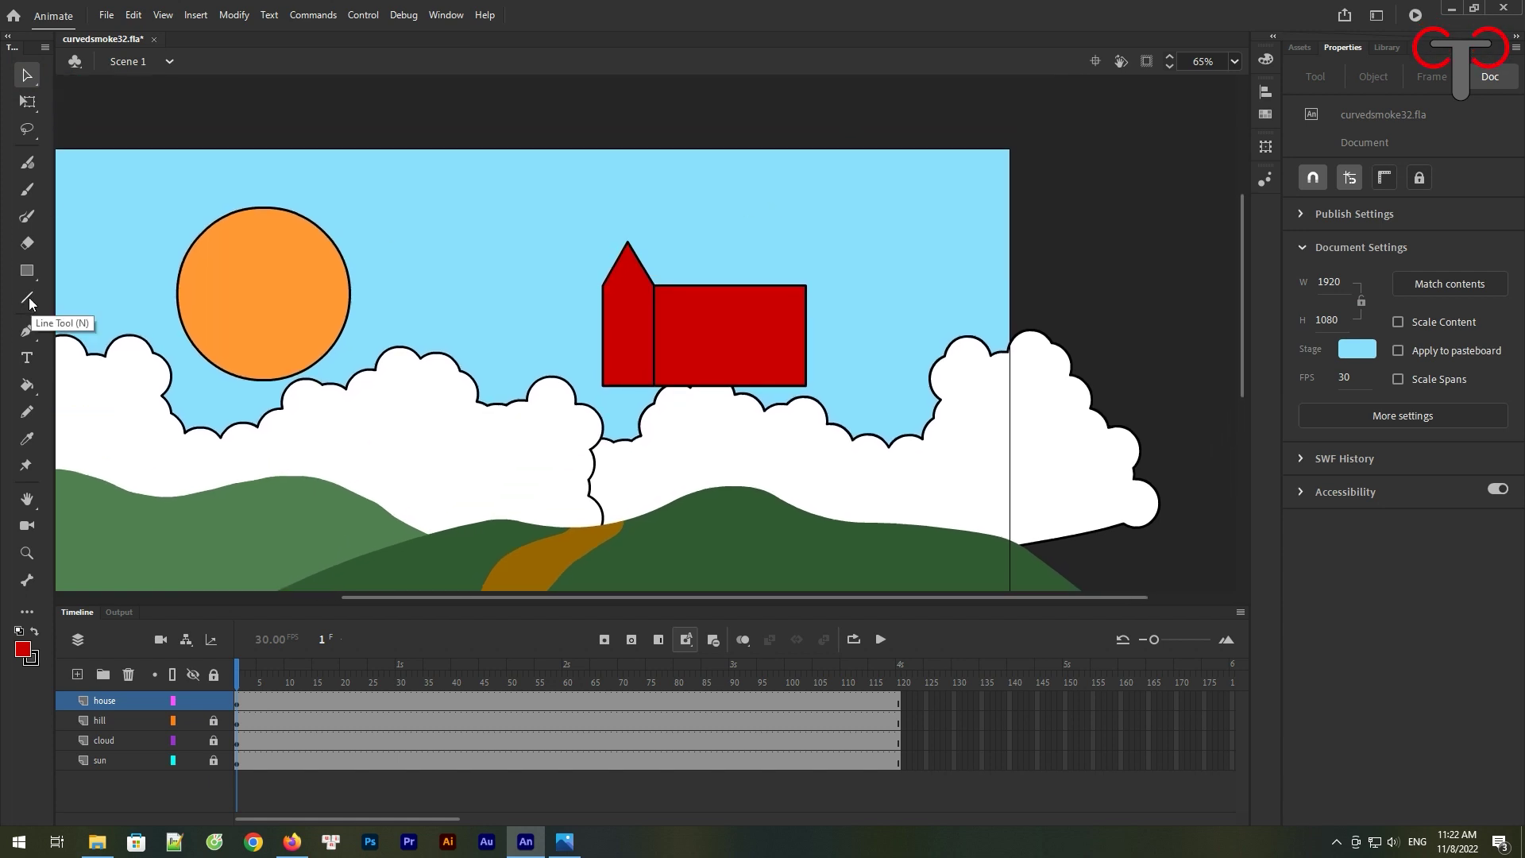
Zoom in on the house and set the line colour to black
{"action": "key", "text": "z"}
{"action": "left_click_drag", "start_coordinate": [509, 197], "coordinate": [896, 445]}
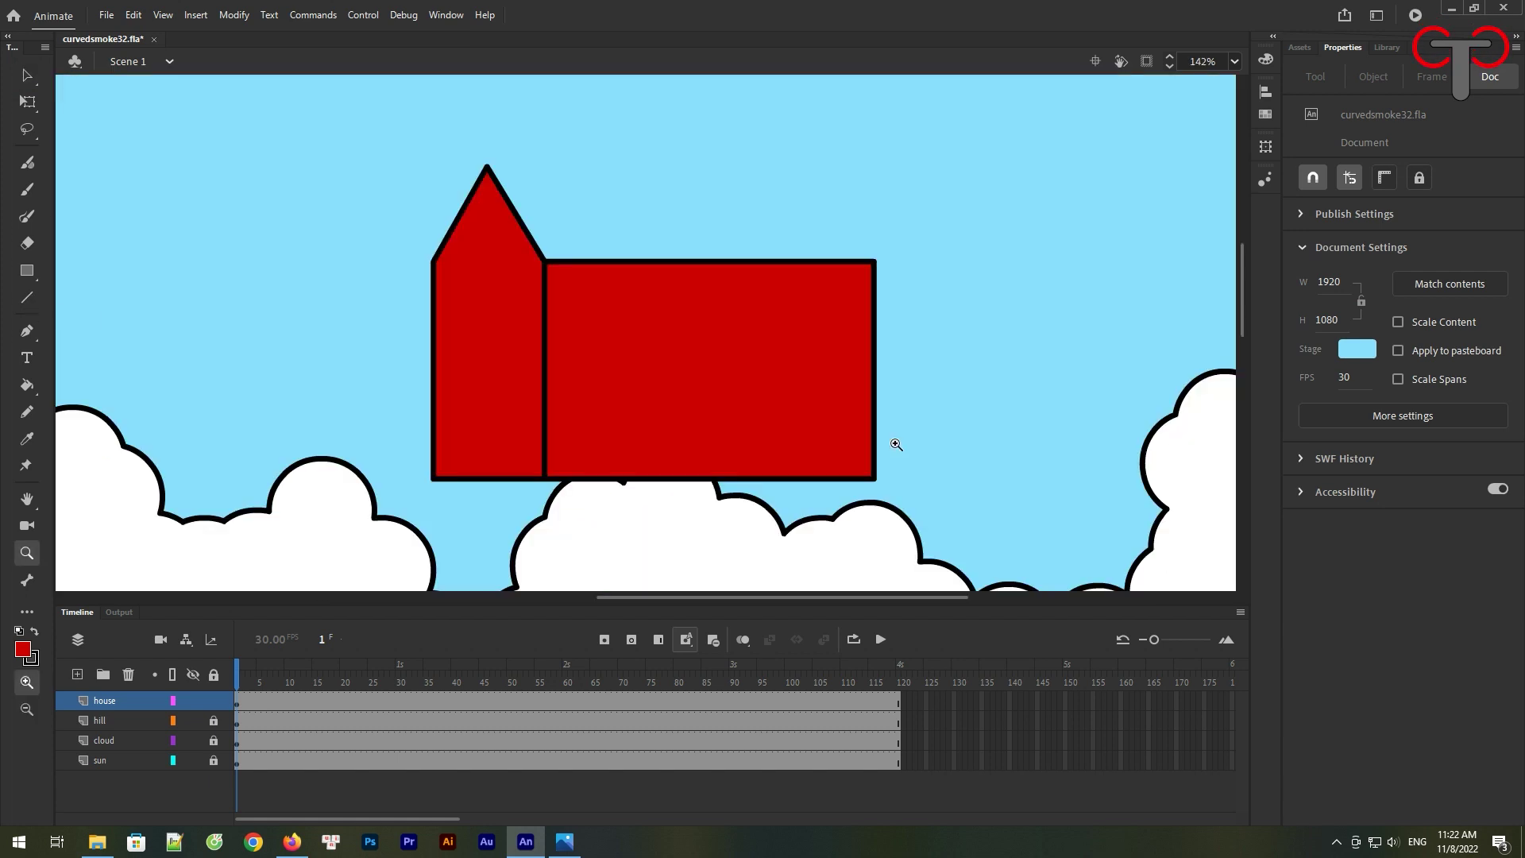
{"action": "left_click", "coordinate": [23, 649]}
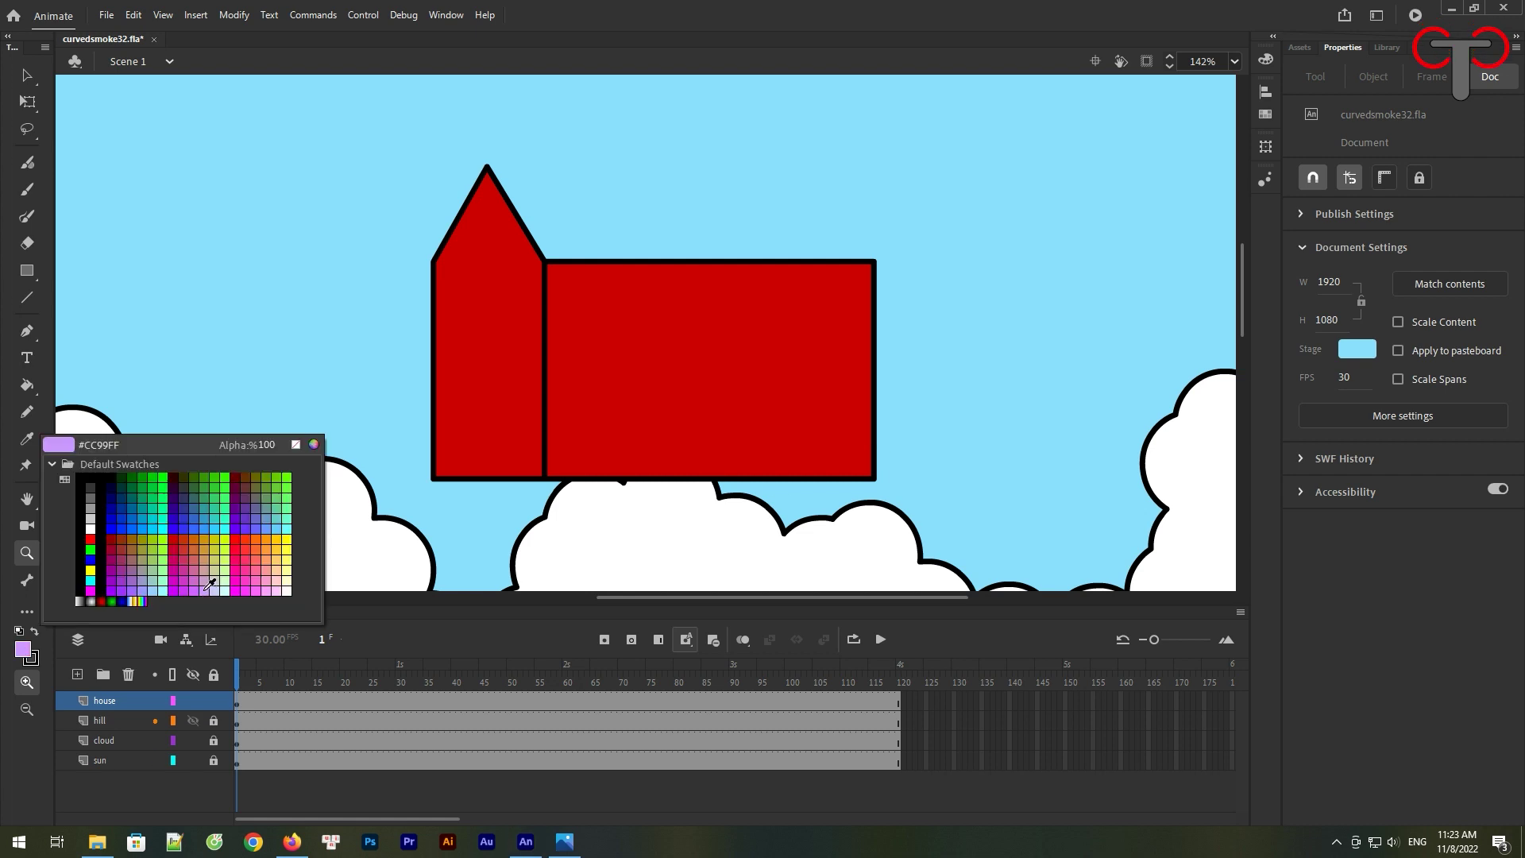
{"action": "left_click", "coordinate": [90, 494]}
{"action": "left_click", "coordinate": [26, 297]}
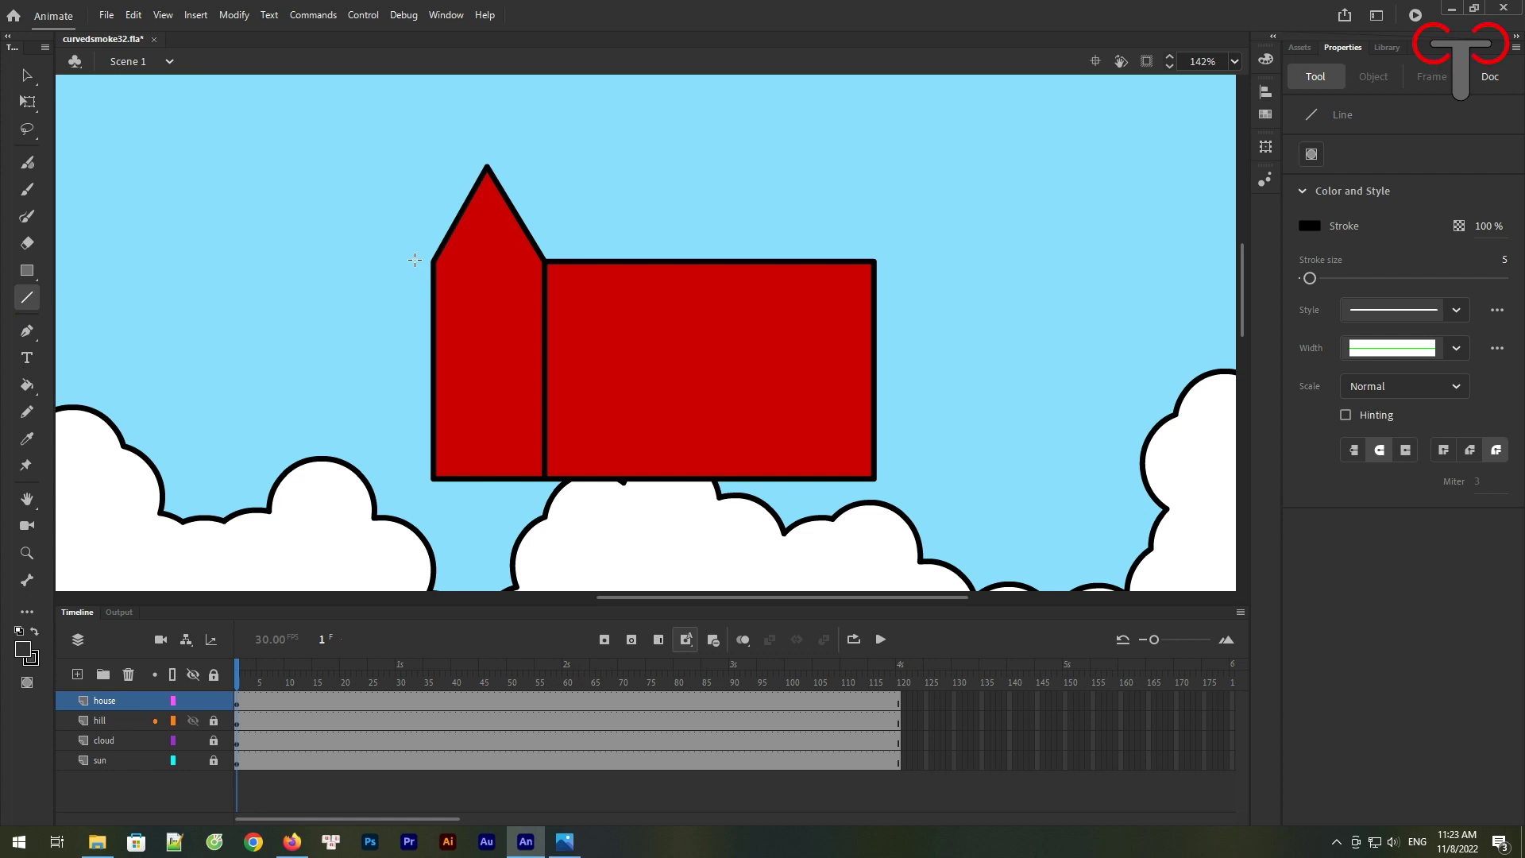
{"action": "left_click_drag", "start_coordinate": [410, 259], "coordinate": [415, 265]}
{"action": "key", "text": "ctrl+z"}
Draw a black line along the gable's left slope, nudge it into place, and delete its stray tip
{"action": "key", "text": "z"}
{"action": "mouse_move", "coordinate": [346, 119]}
{"action": "left_mouse_down"}
{"action": "mouse_move", "coordinate": [627, 369]}
{"action": "mouse_move", "coordinate": [551, 399]}
{"action": "left_mouse_up"}
{"action": "key", "text": "n"}
{"action": "mouse_move", "coordinate": [371, 401]}
{"action": "left_mouse_down"}
{"action": "mouse_move", "coordinate": [387, 413]}
{"action": "mouse_move", "coordinate": [419, 378]}
{"action": "mouse_move", "coordinate": [534, 211]}
{"action": "mouse_move", "coordinate": [514, 204]}
{"action": "mouse_move", "coordinate": [536, 185]}
{"action": "left_mouse_up"}
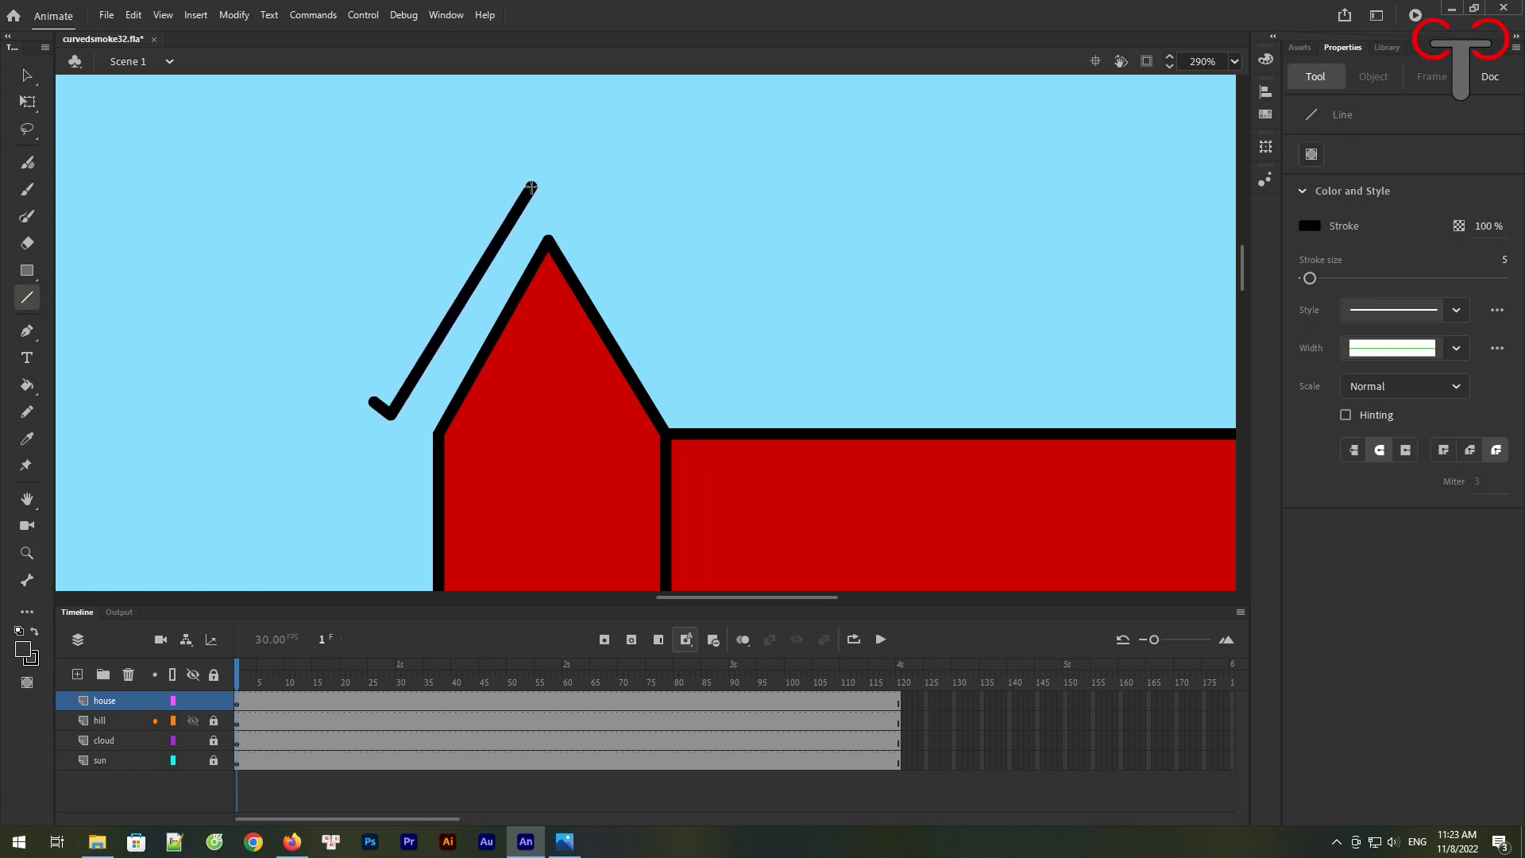
{"action": "key", "text": "v"}
{"action": "double_click", "coordinate": [468, 289]}
{"action": "left_click_drag", "start_coordinate": [467, 289], "coordinate": [471, 309]}
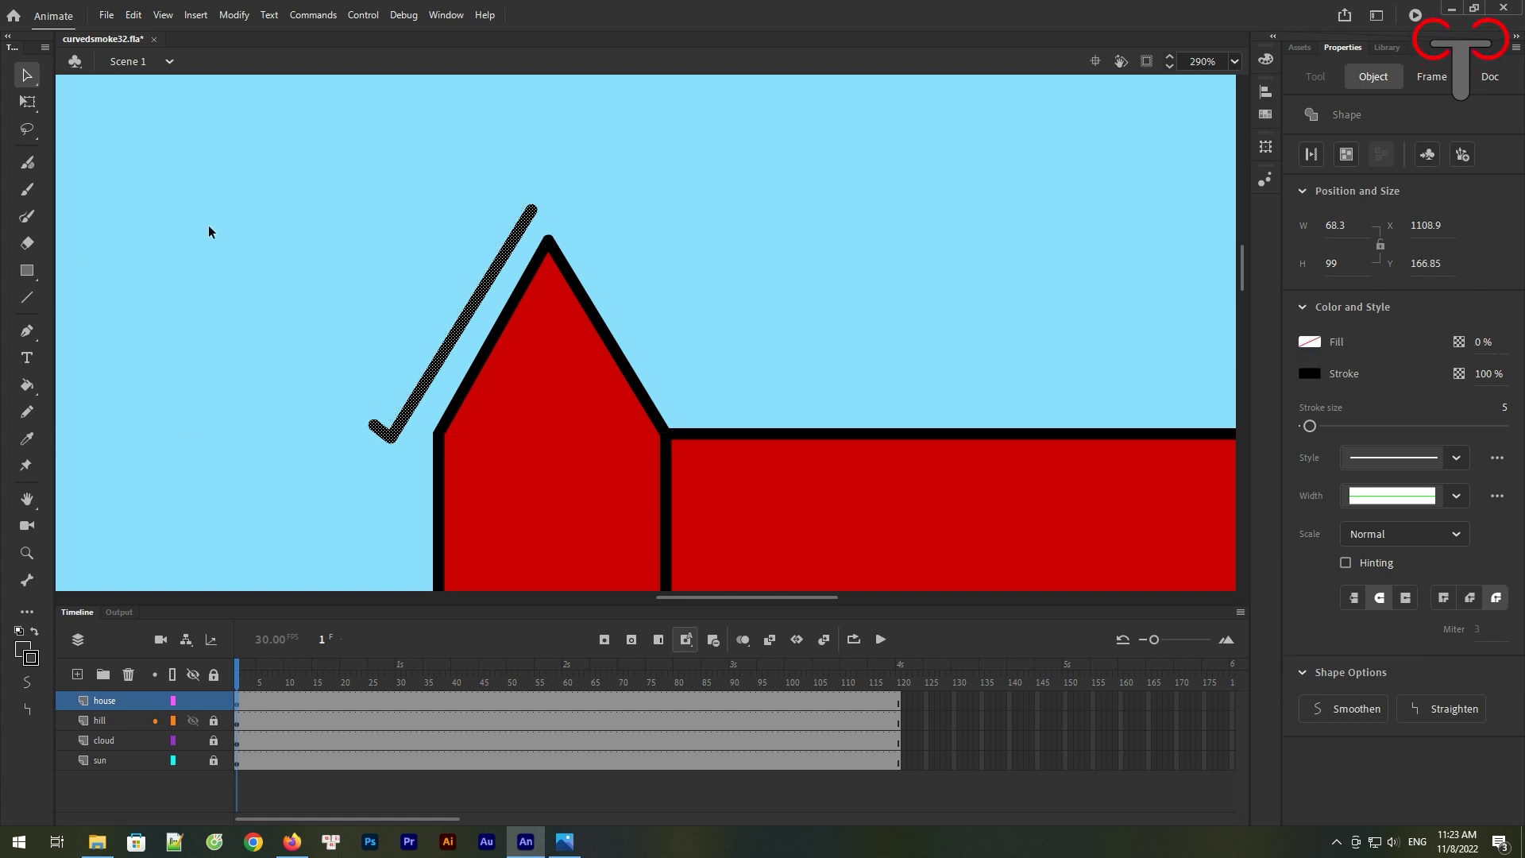
{"action": "left_click", "coordinate": [176, 236]}
{"action": "left_click_drag", "start_coordinate": [544, 186], "coordinate": [524, 210]}
{"action": "mouse_move", "coordinate": [549, 194]}
{"action": "left_mouse_down"}
{"action": "mouse_move", "coordinate": [527, 212]}
{"action": "mouse_move", "coordinate": [671, 435]}
{"action": "left_mouse_up"}
{"action": "key", "text": "Delete"}
Reposition the gable stroke and draw the roof edge's right slope, closing it down to the gable
{"action": "left_click", "coordinate": [27, 297]}
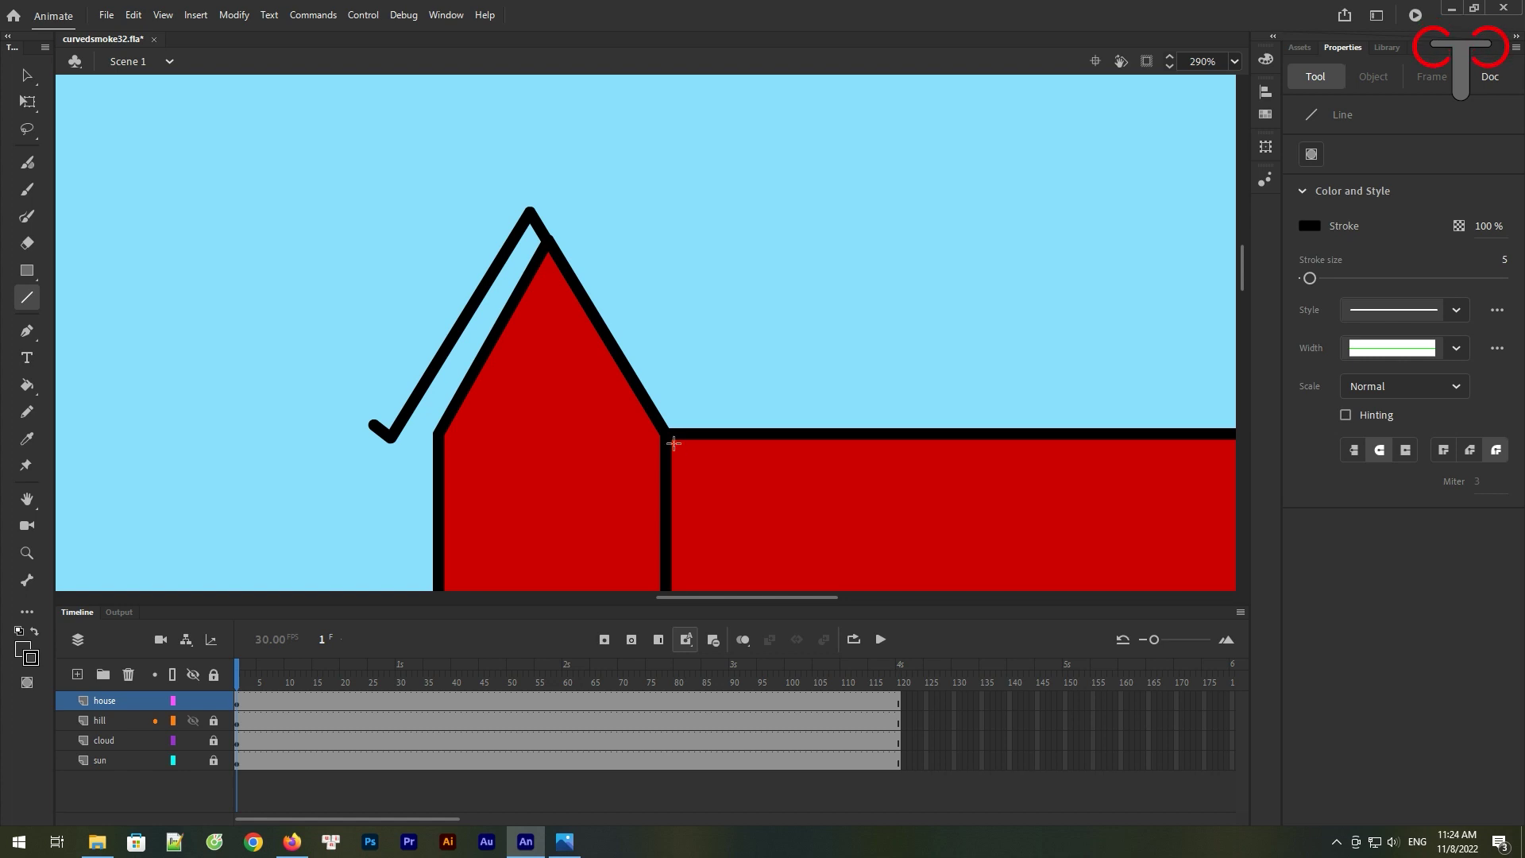
{"action": "key", "text": "v"}
{"action": "mouse_move", "coordinate": [535, 223]}
{"action": "left_mouse_down"}
{"action": "mouse_move", "coordinate": [402, 177]}
{"action": "mouse_move", "coordinate": [535, 231]}
{"action": "mouse_move", "coordinate": [550, 186]}
{"action": "mouse_move", "coordinate": [525, 188]}
{"action": "left_mouse_up"}
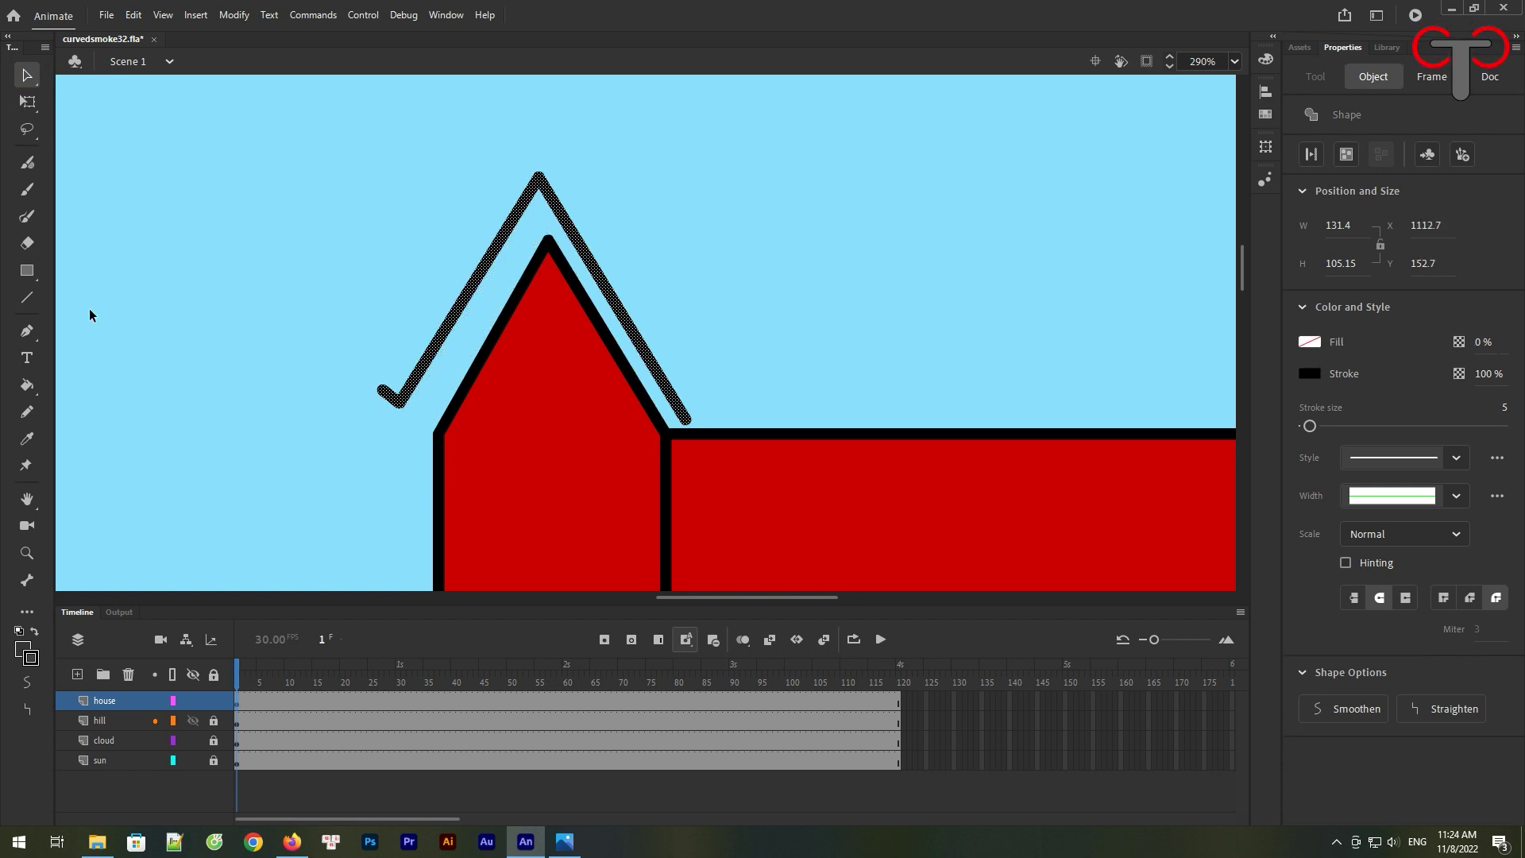
{"action": "left_click", "coordinate": [153, 270]}
{"action": "key", "text": "n"}
{"action": "mouse_move", "coordinate": [381, 391]}
{"action": "left_mouse_down"}
{"action": "mouse_move", "coordinate": [439, 244]}
{"action": "mouse_move", "coordinate": [537, 145]}
{"action": "mouse_move", "coordinate": [697, 397]}
{"action": "mouse_move", "coordinate": [688, 420]}
{"action": "left_mouse_up"}
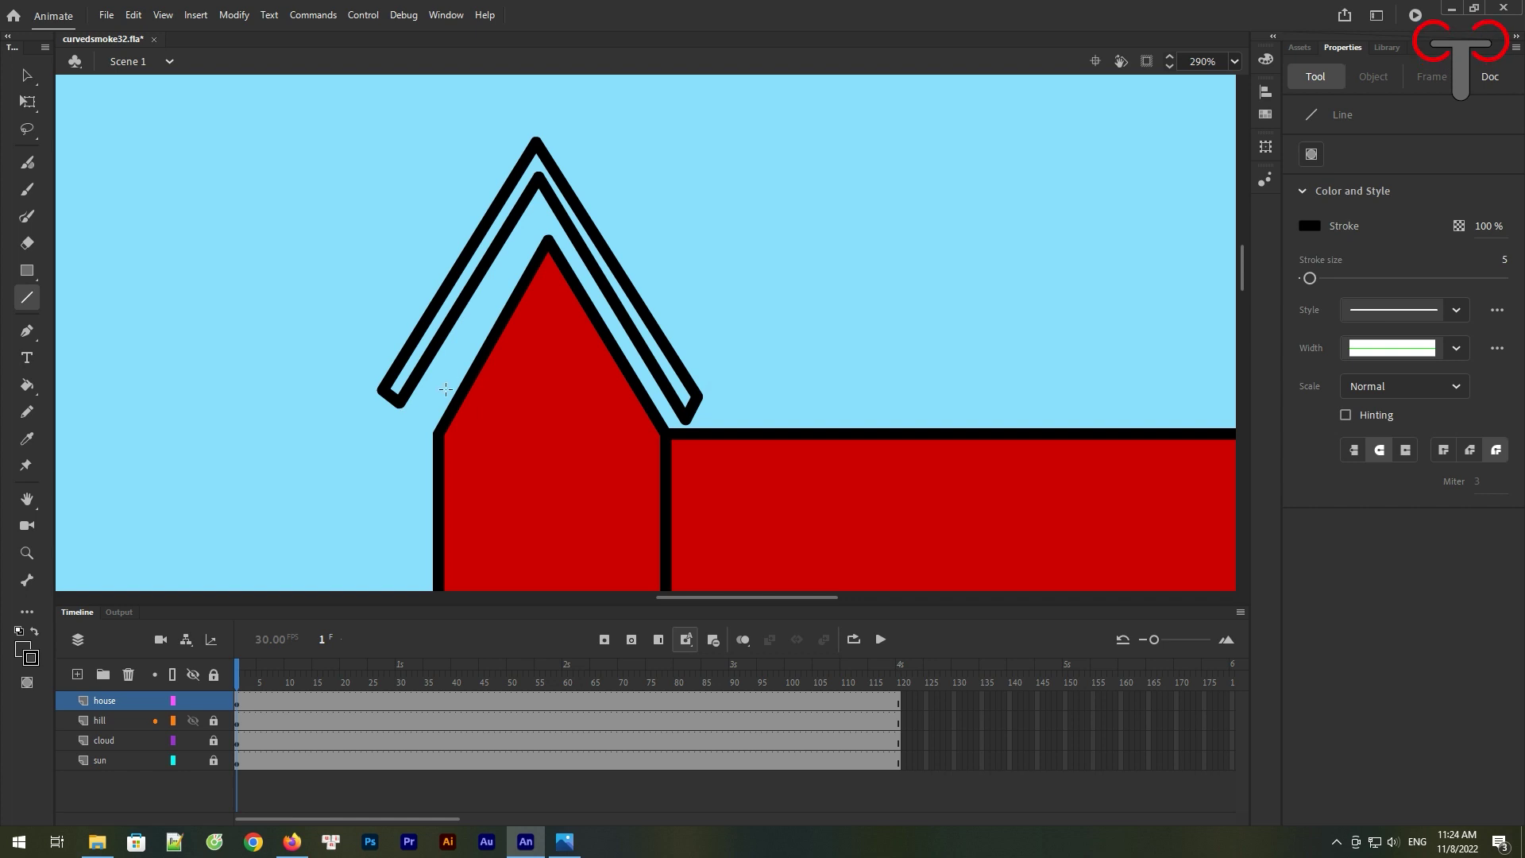
{"action": "left_click_drag", "start_coordinate": [401, 404], "coordinate": [463, 384]}
Draw the upper and lower eave lines across the house, the ridge, and the roof's right slope
{"action": "left_click_drag", "start_coordinate": [616, 344], "coordinate": [635, 340]}
{"action": "left_click_drag", "start_coordinate": [802, 333], "coordinate": [550, 315]}
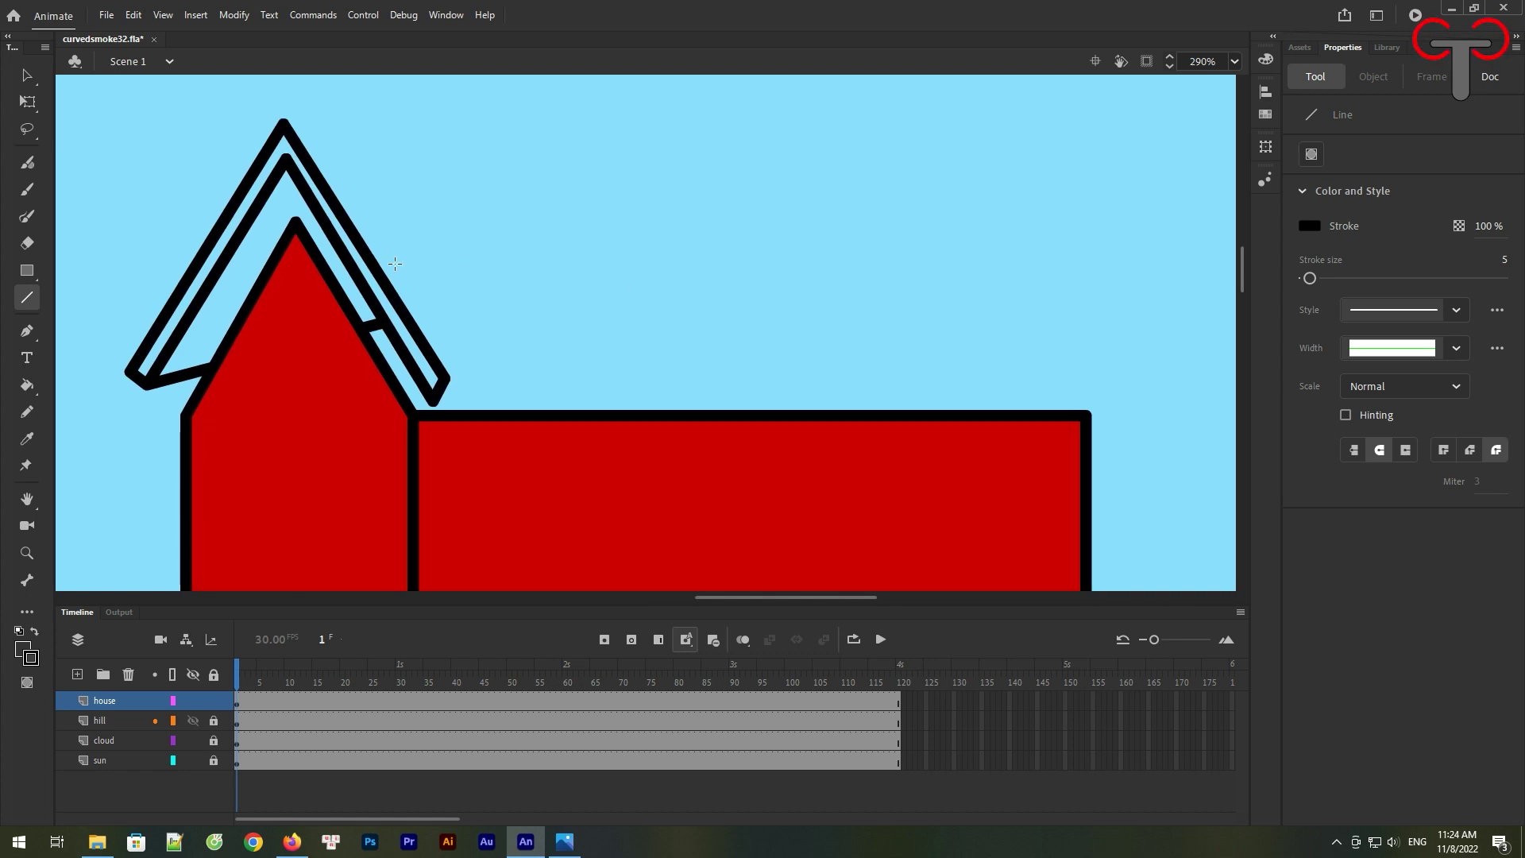
{"action": "left_click_drag", "start_coordinate": [436, 400], "coordinate": [1172, 400]}
{"action": "left_click_drag", "start_coordinate": [447, 377], "coordinate": [1176, 384]}
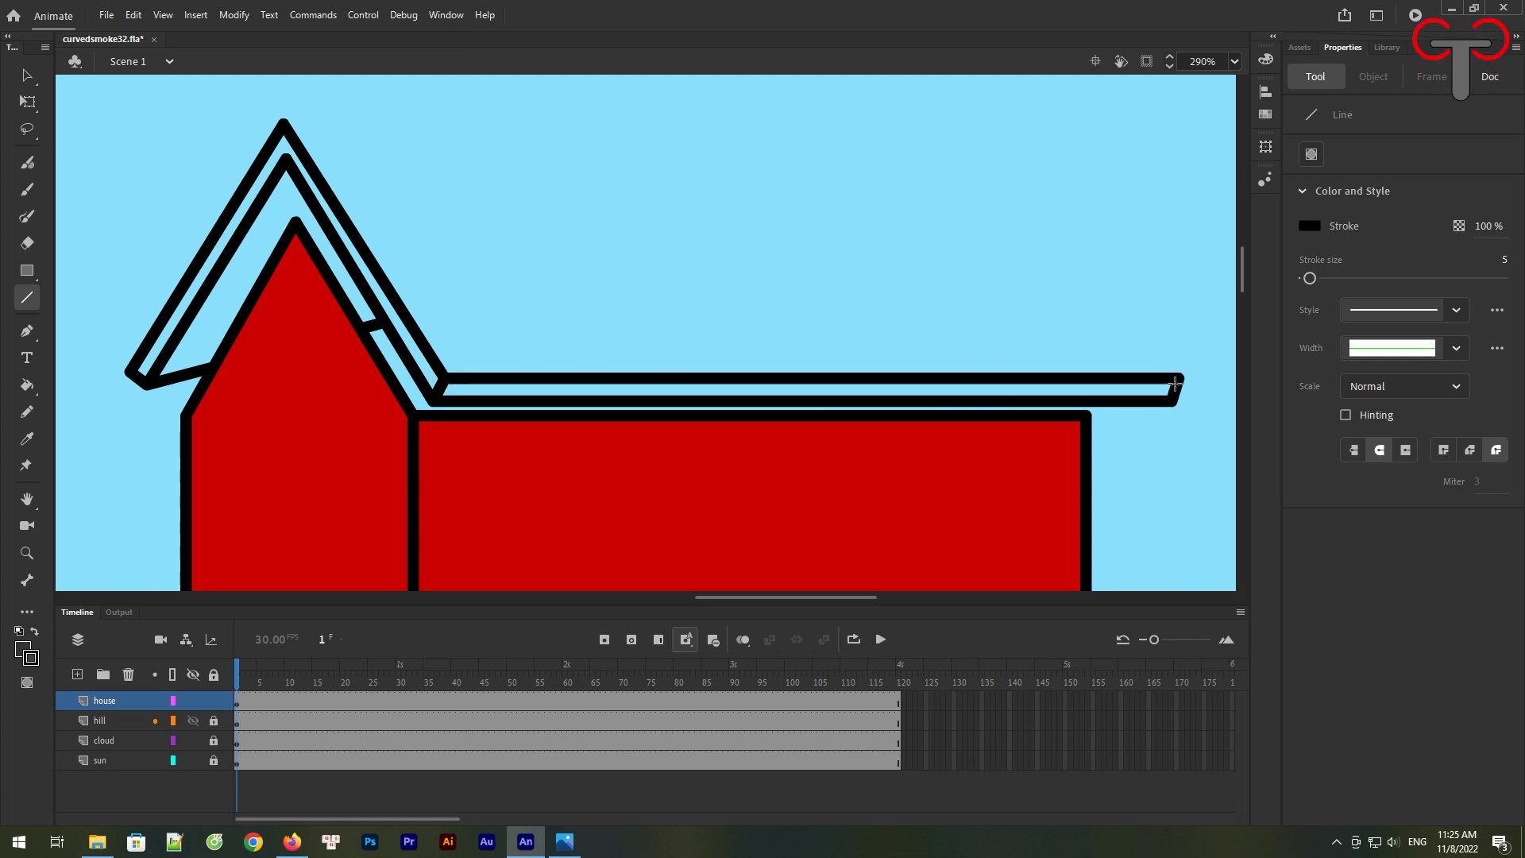
{"action": "mouse_move", "coordinate": [282, 124]}
{"action": "left_mouse_down"}
{"action": "mouse_move", "coordinate": [992, 125]}
{"action": "mouse_move", "coordinate": [1114, 232]}
{"action": "left_mouse_up"}
{"action": "left_click_drag", "start_coordinate": [1154, 284], "coordinate": [1180, 381]}
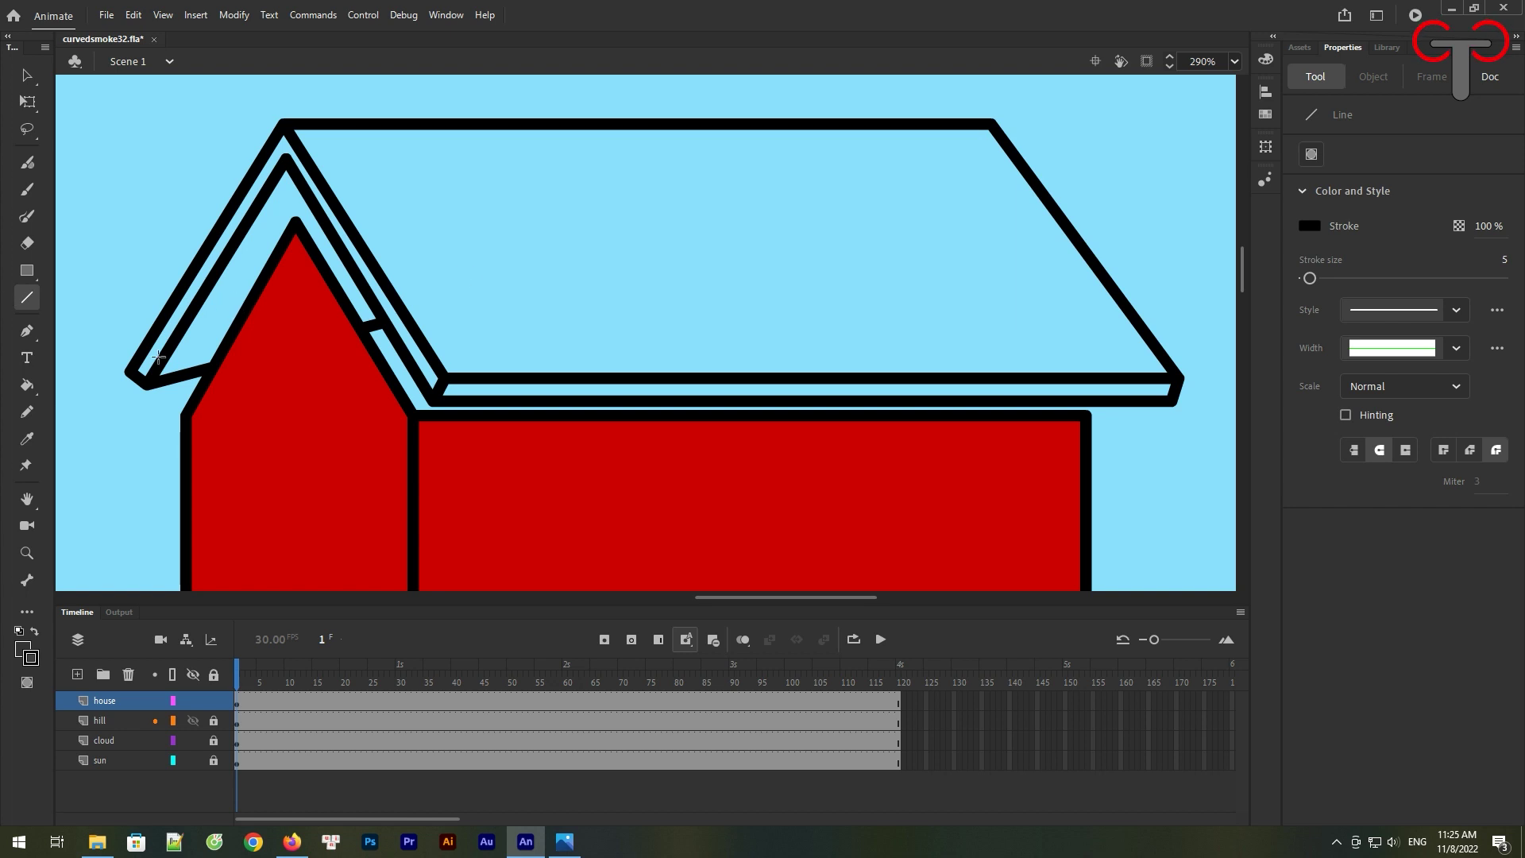
Fill the roof's top face, edge strips, lower eave and left gable strip with dark grey
{"action": "left_click", "coordinate": [27, 385]}
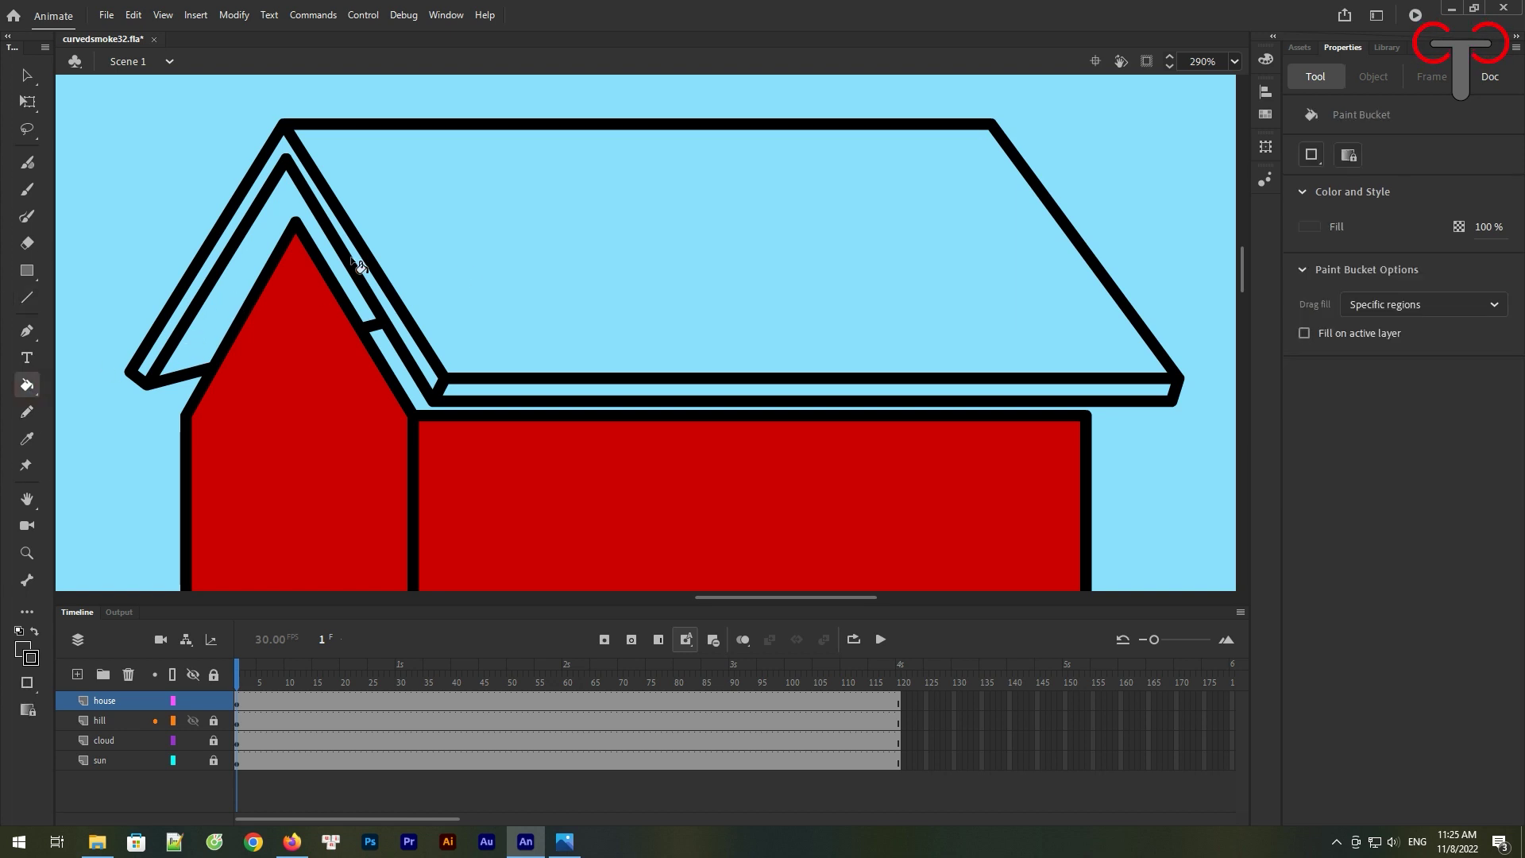
{"action": "left_click", "coordinate": [444, 237]}
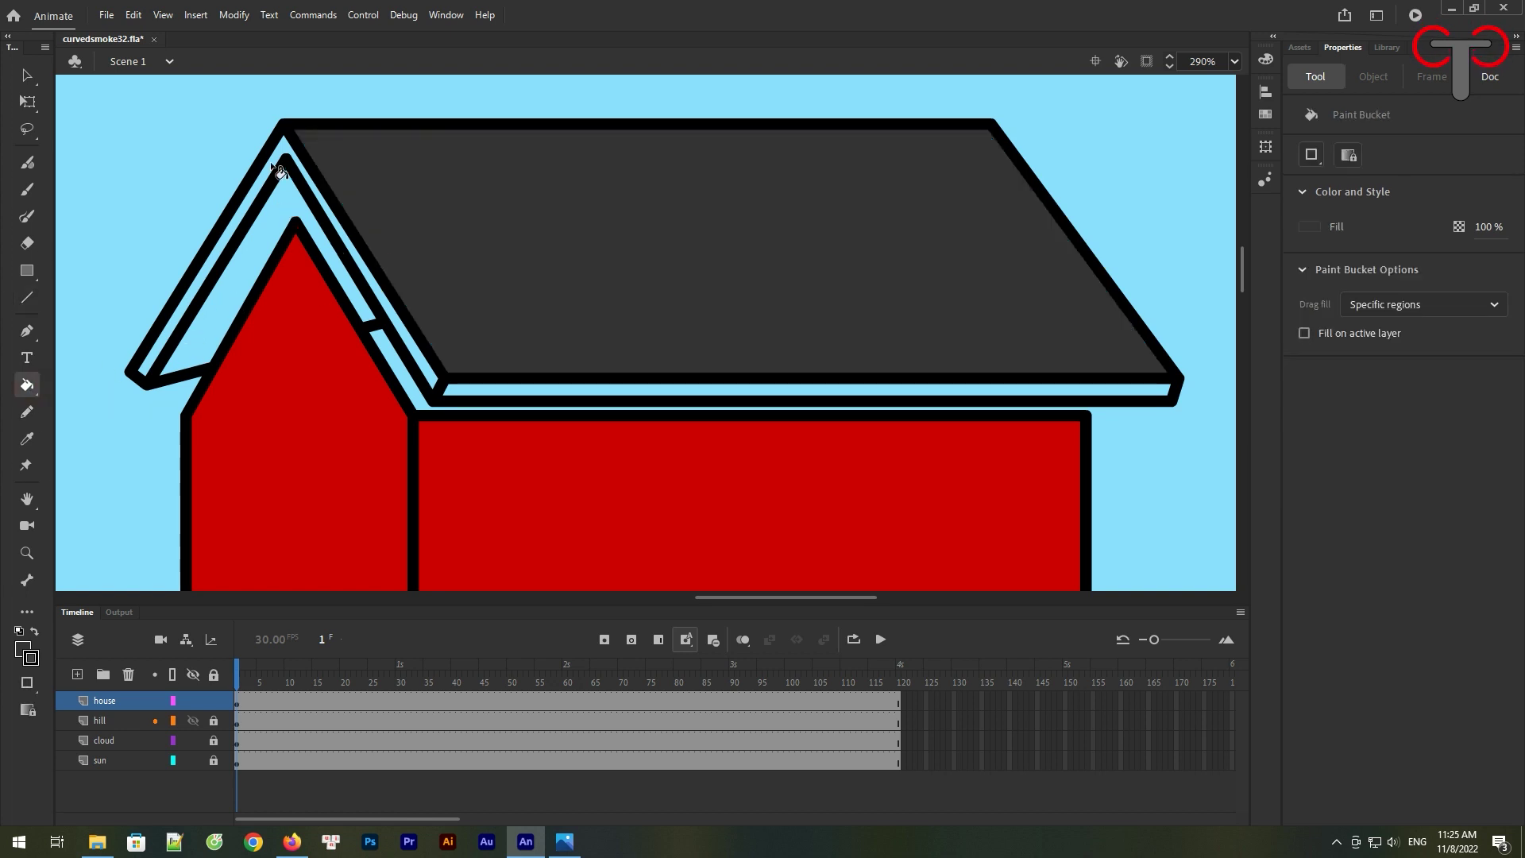
{"action": "left_click", "coordinate": [341, 248]}
{"action": "left_click", "coordinate": [439, 391]}
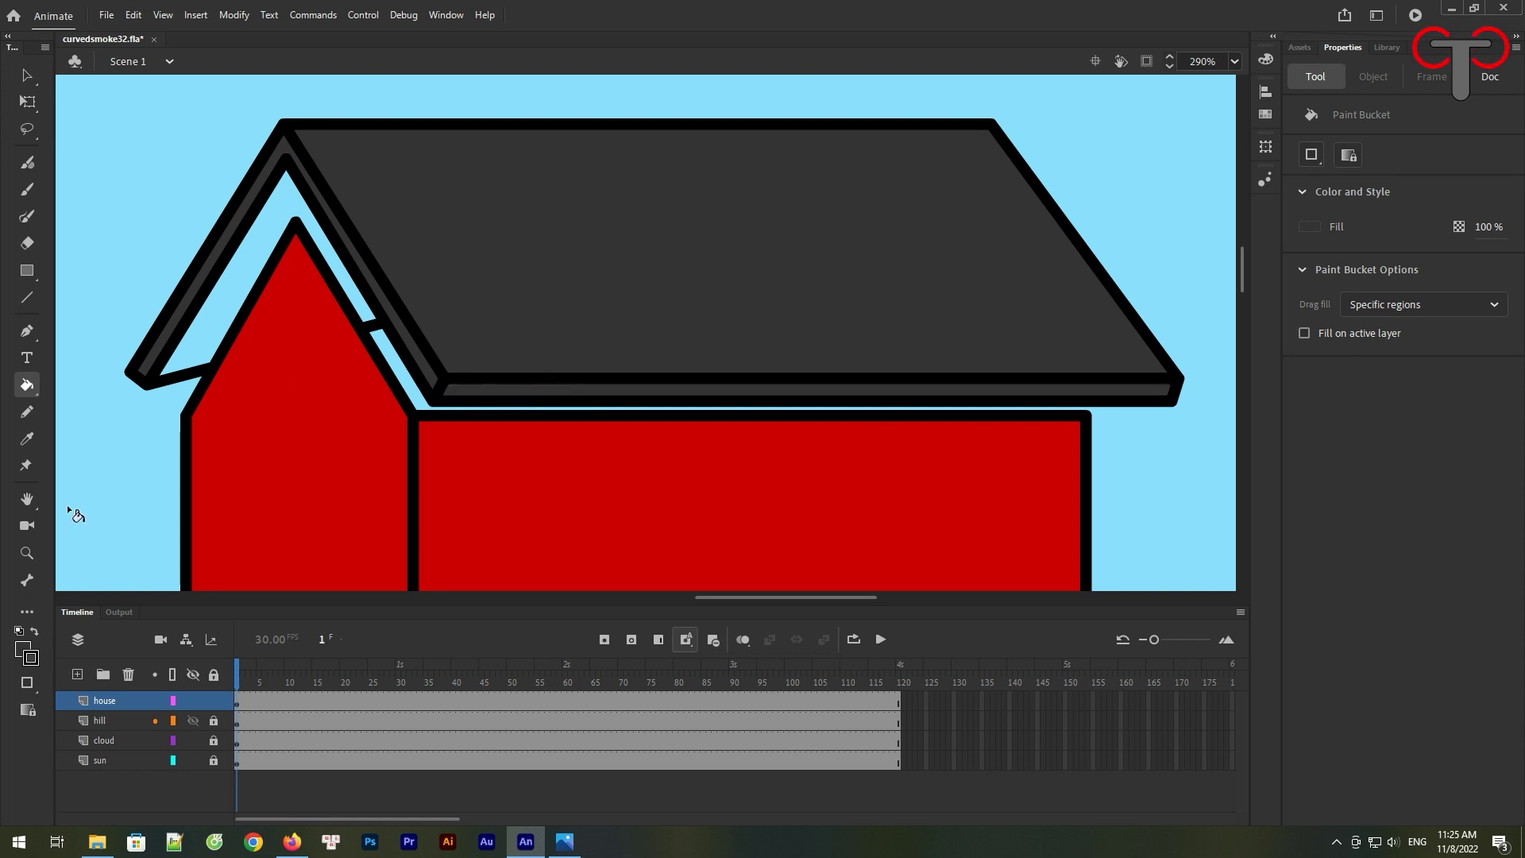
{"action": "left_click", "coordinate": [23, 649]}
{"action": "left_click", "coordinate": [313, 443]}
{"action": "left_click", "coordinate": [976, 466]}
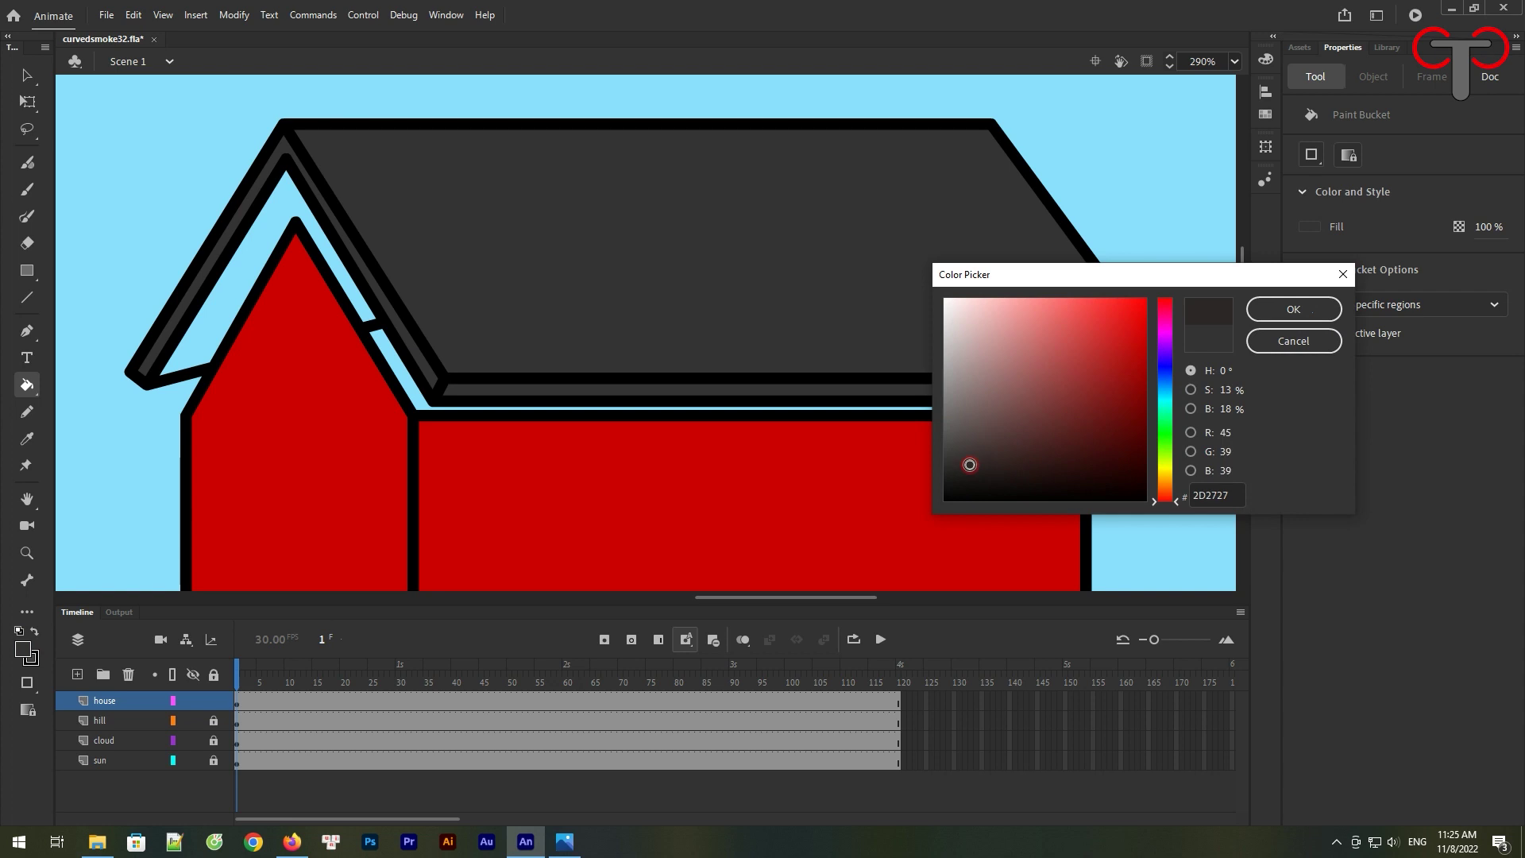
{"action": "left_click", "coordinate": [1295, 309]}
{"action": "left_click", "coordinate": [211, 341]}
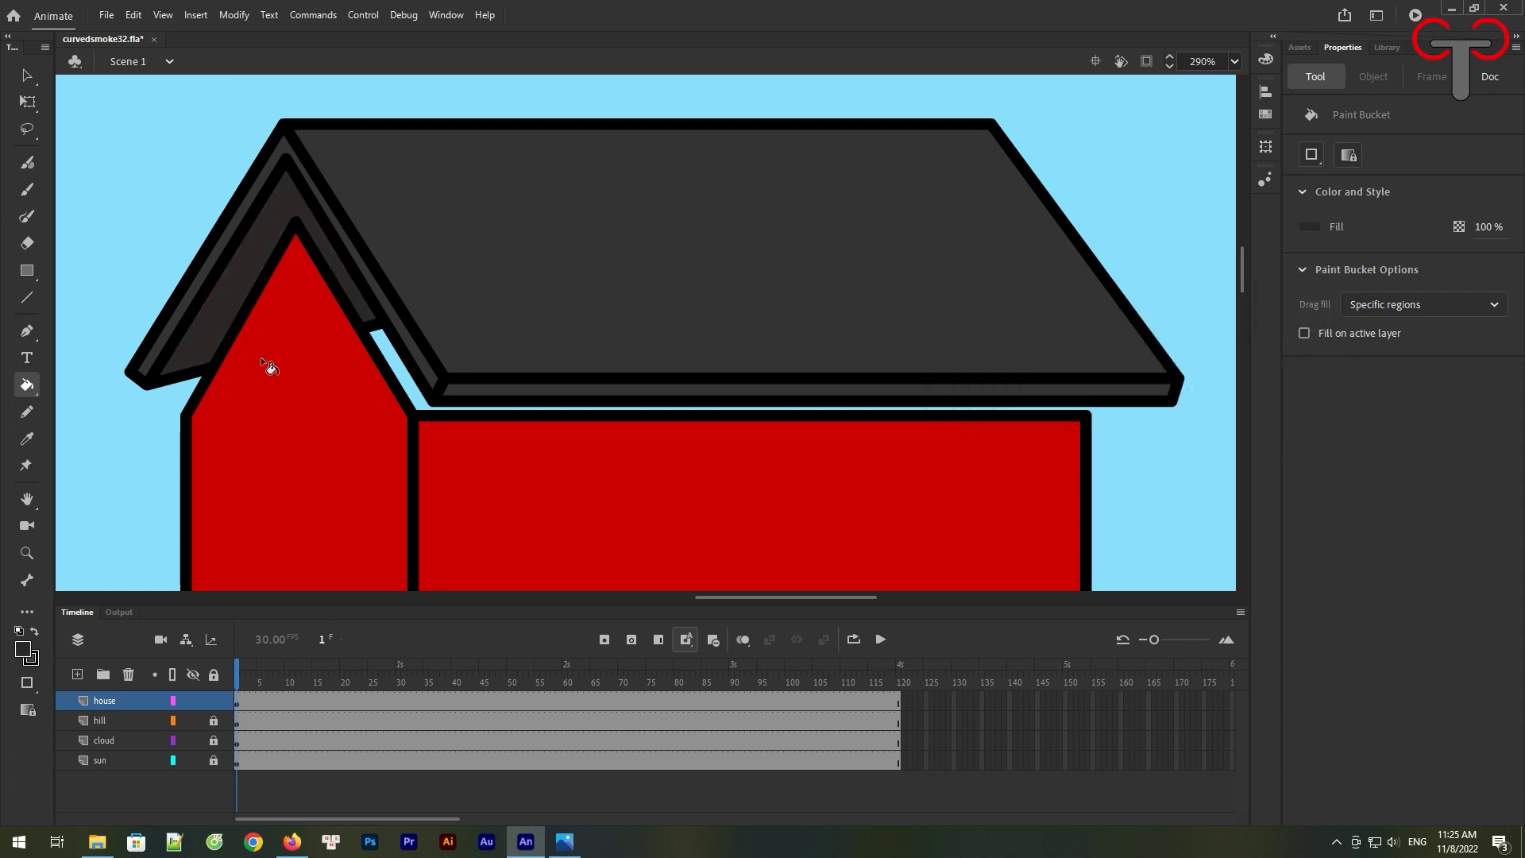
Zoom out and try selecting the roof face, outline and wall pieces
{"action": "left_click", "coordinate": [26, 75]}
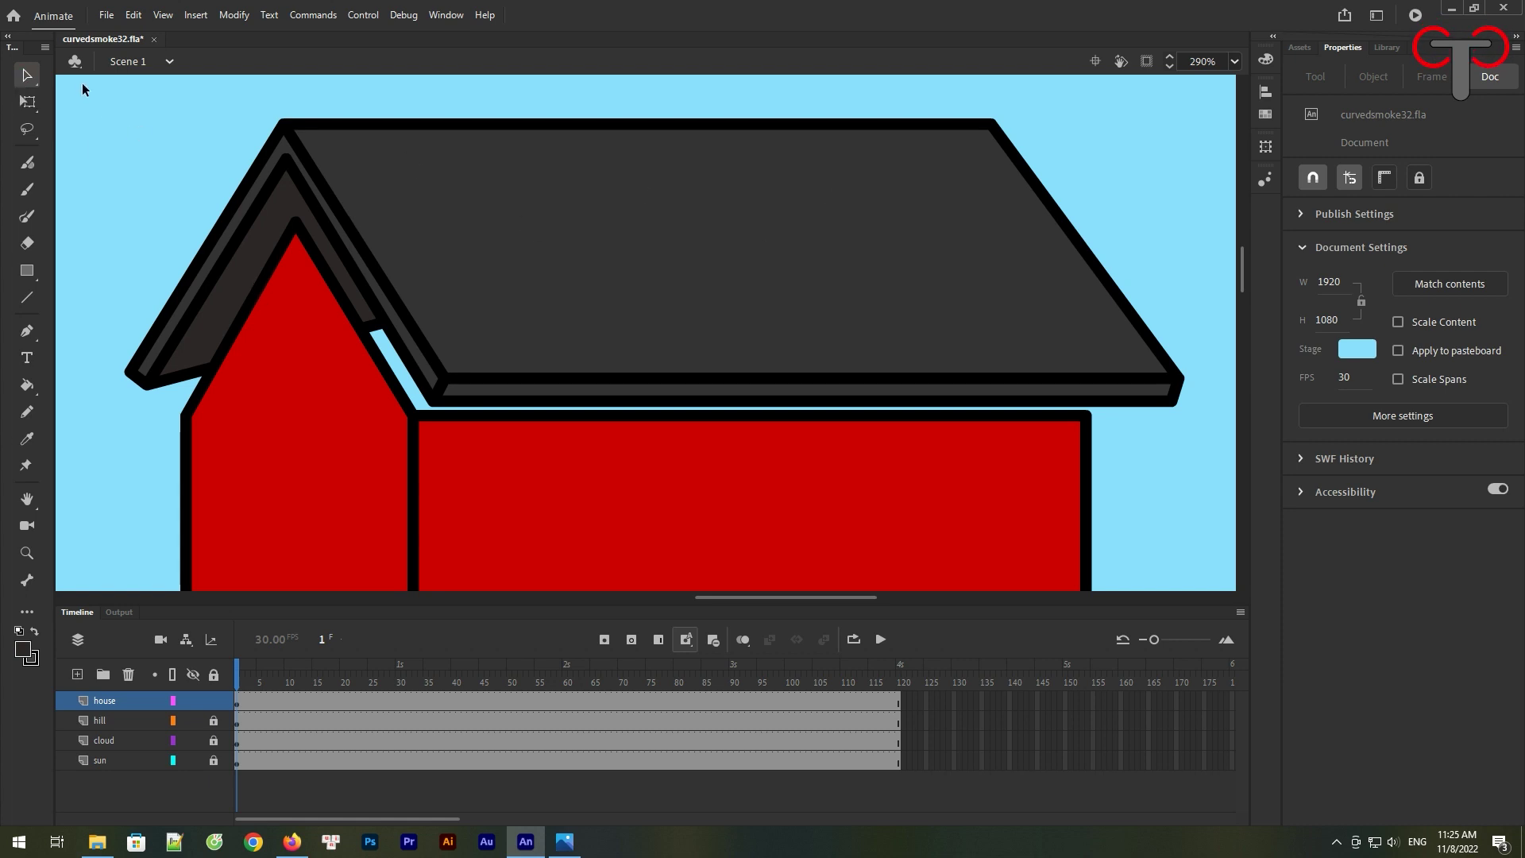
{"action": "left_click", "coordinate": [248, 293]}
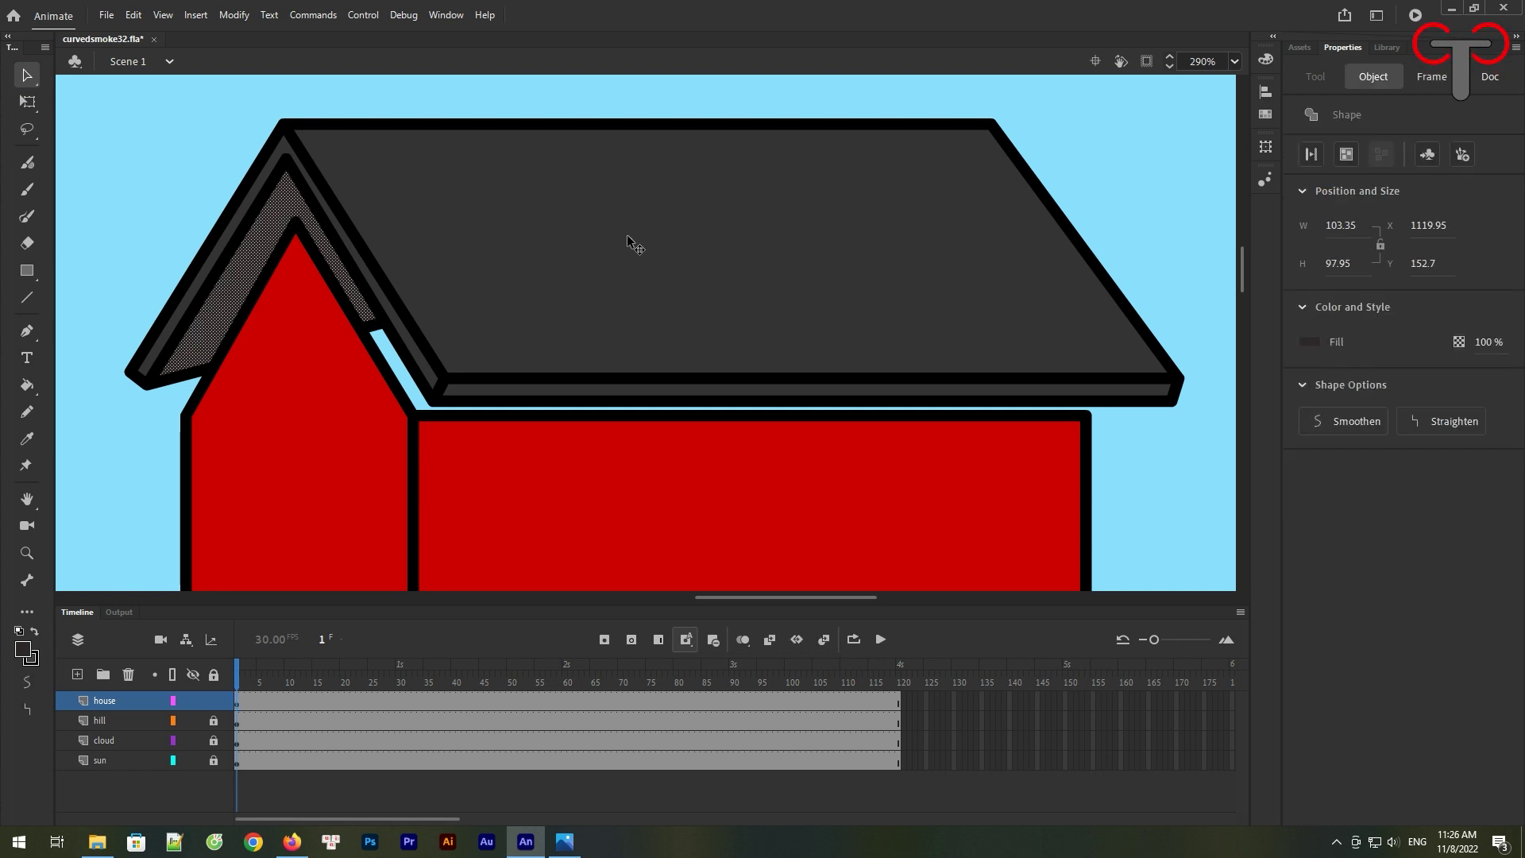
{"action": "key", "text": "ctrl+minus"}
{"action": "double_click", "coordinate": [607, 264]}
{"action": "left_click", "coordinate": [871, 181]}
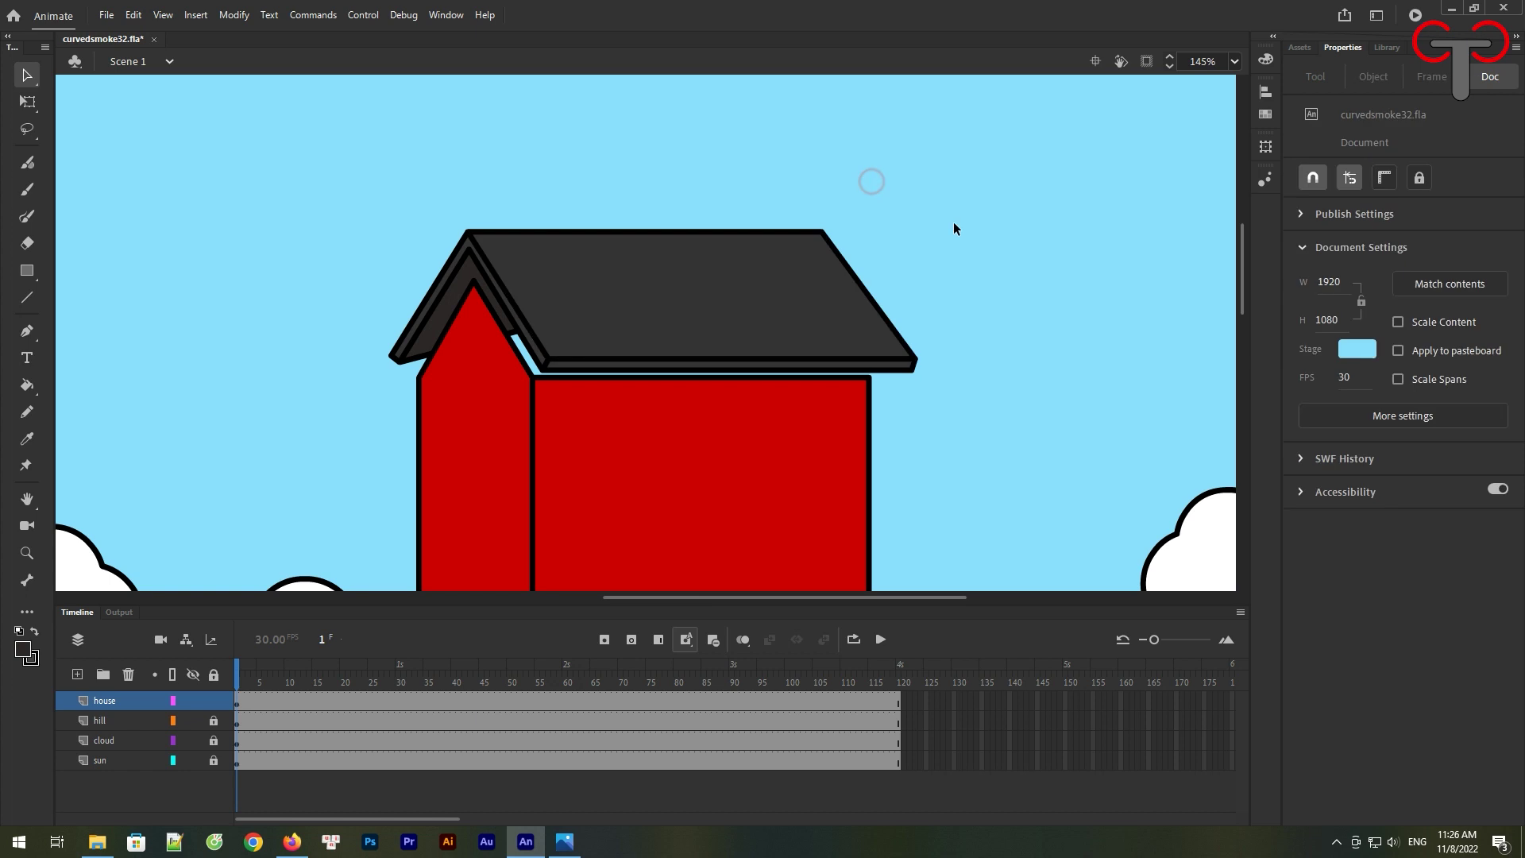
{"action": "left_click_drag", "start_coordinate": [953, 223], "coordinate": [341, 404]}
{"action": "left_click", "coordinate": [679, 184]}
Pull the dark eave fill and its outline away to the upper left
{"action": "left_click", "coordinate": [495, 395]}
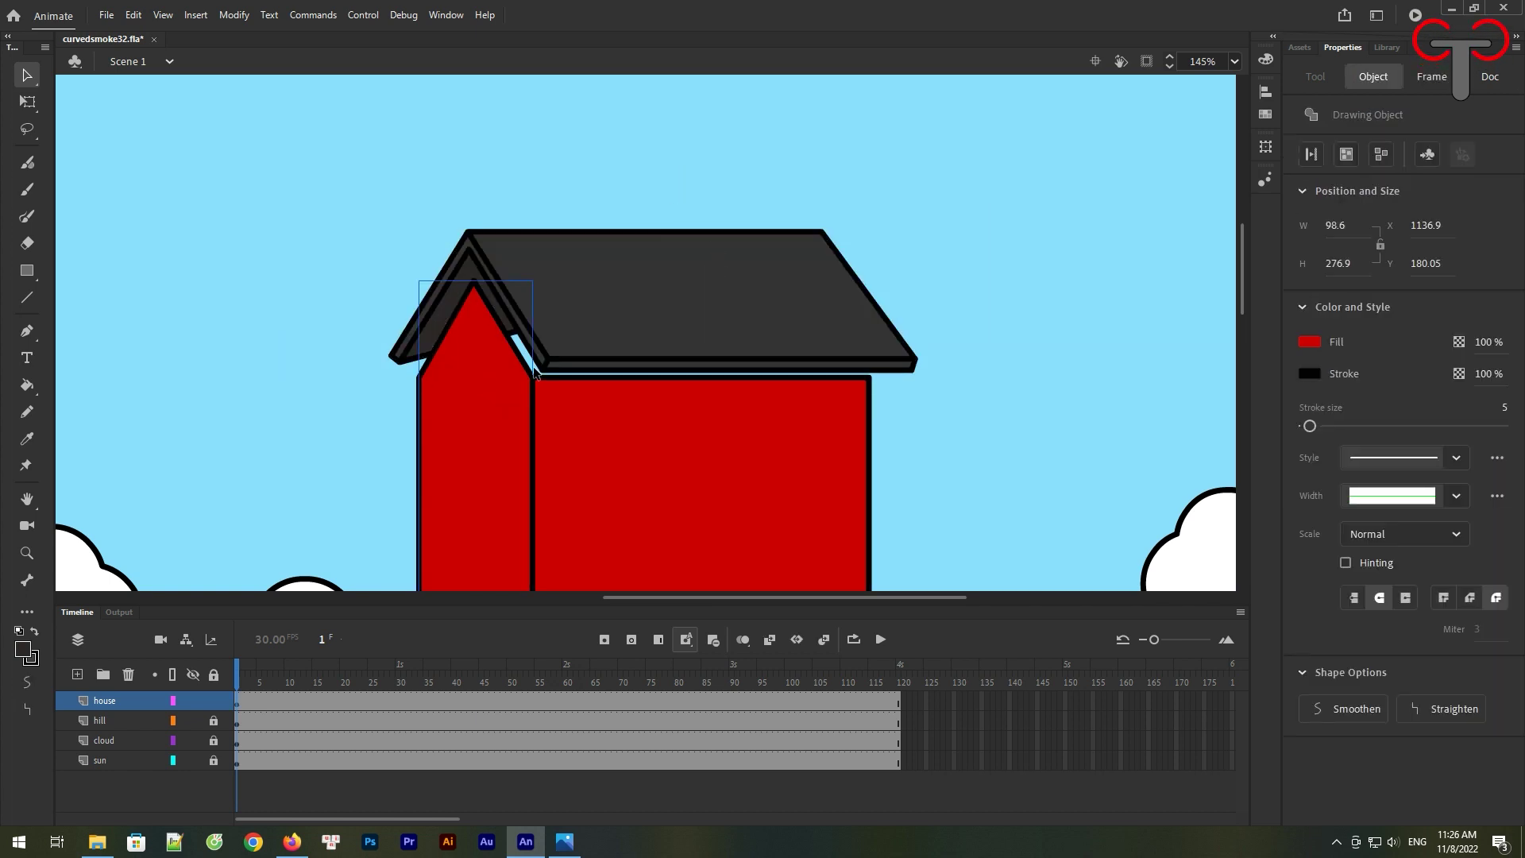
{"action": "left_click", "coordinate": [430, 325]}
{"action": "left_click", "coordinate": [443, 156]}
{"action": "left_click", "coordinate": [446, 313]}
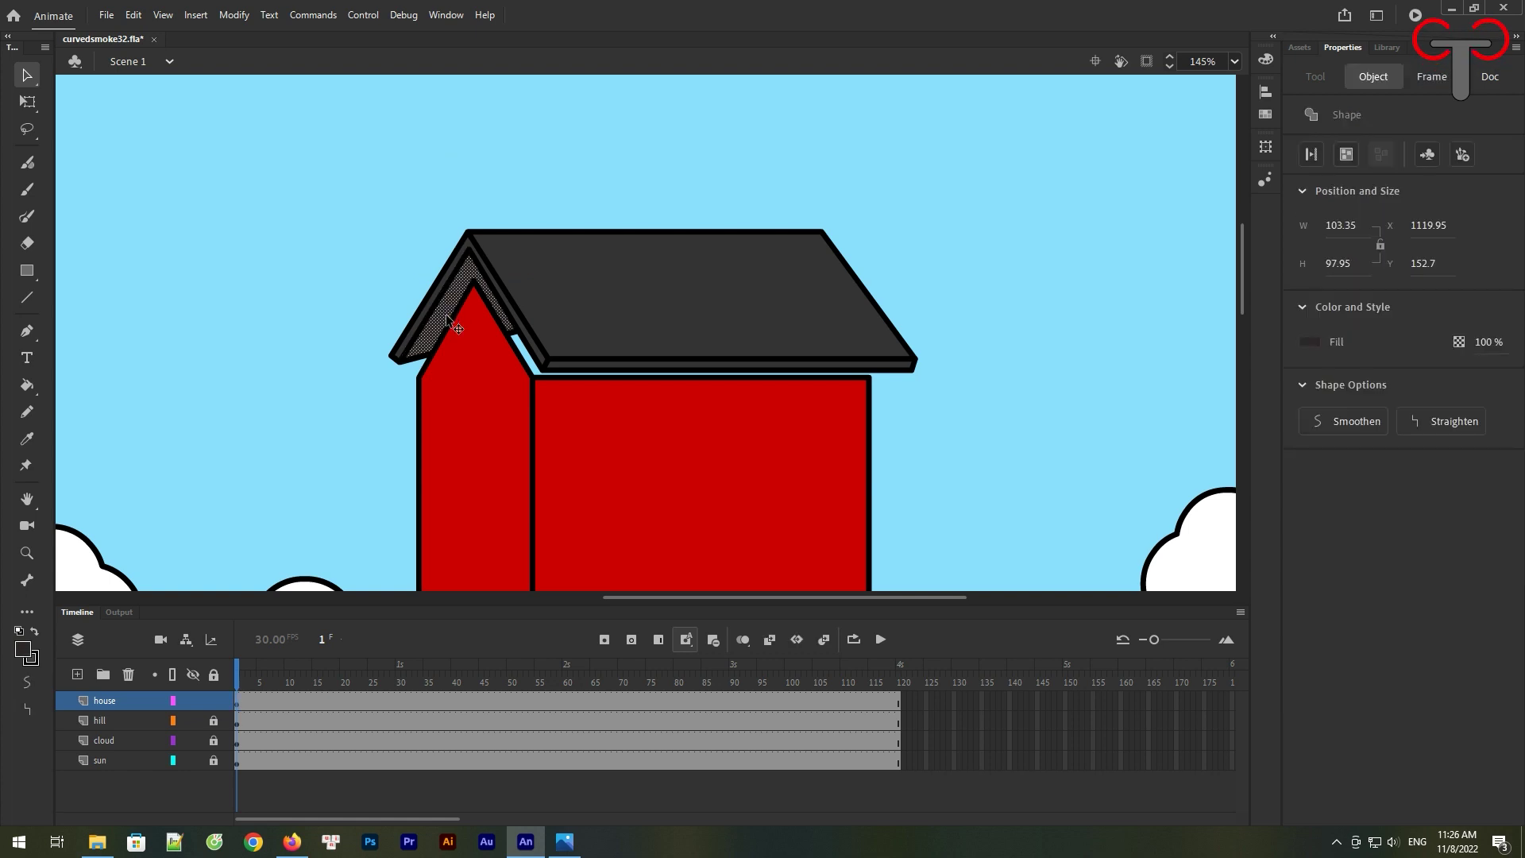
{"action": "left_click", "coordinate": [423, 360], "text": "shift"}
{"action": "left_click_drag", "start_coordinate": [445, 317], "coordinate": [195, 284]}
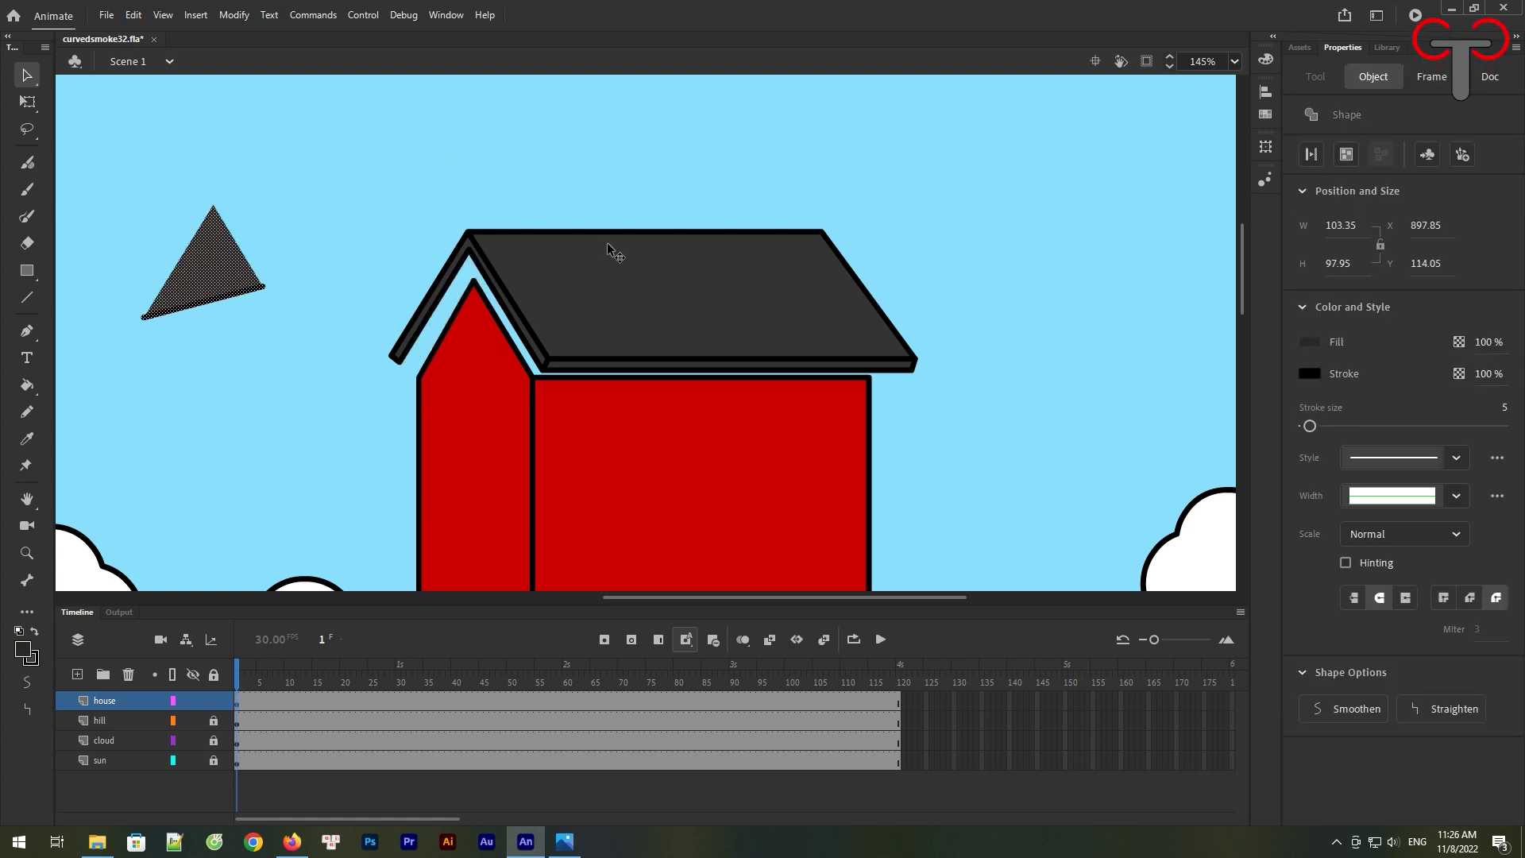
Make the roof a separate drawing object and lower it onto the house, nudging it into place
{"action": "left_click", "coordinate": [617, 249]}
{"action": "left_click_drag", "start_coordinate": [1003, 179], "coordinate": [359, 382]}
{"action": "left_click", "coordinate": [720, 431], "text": "shift"}
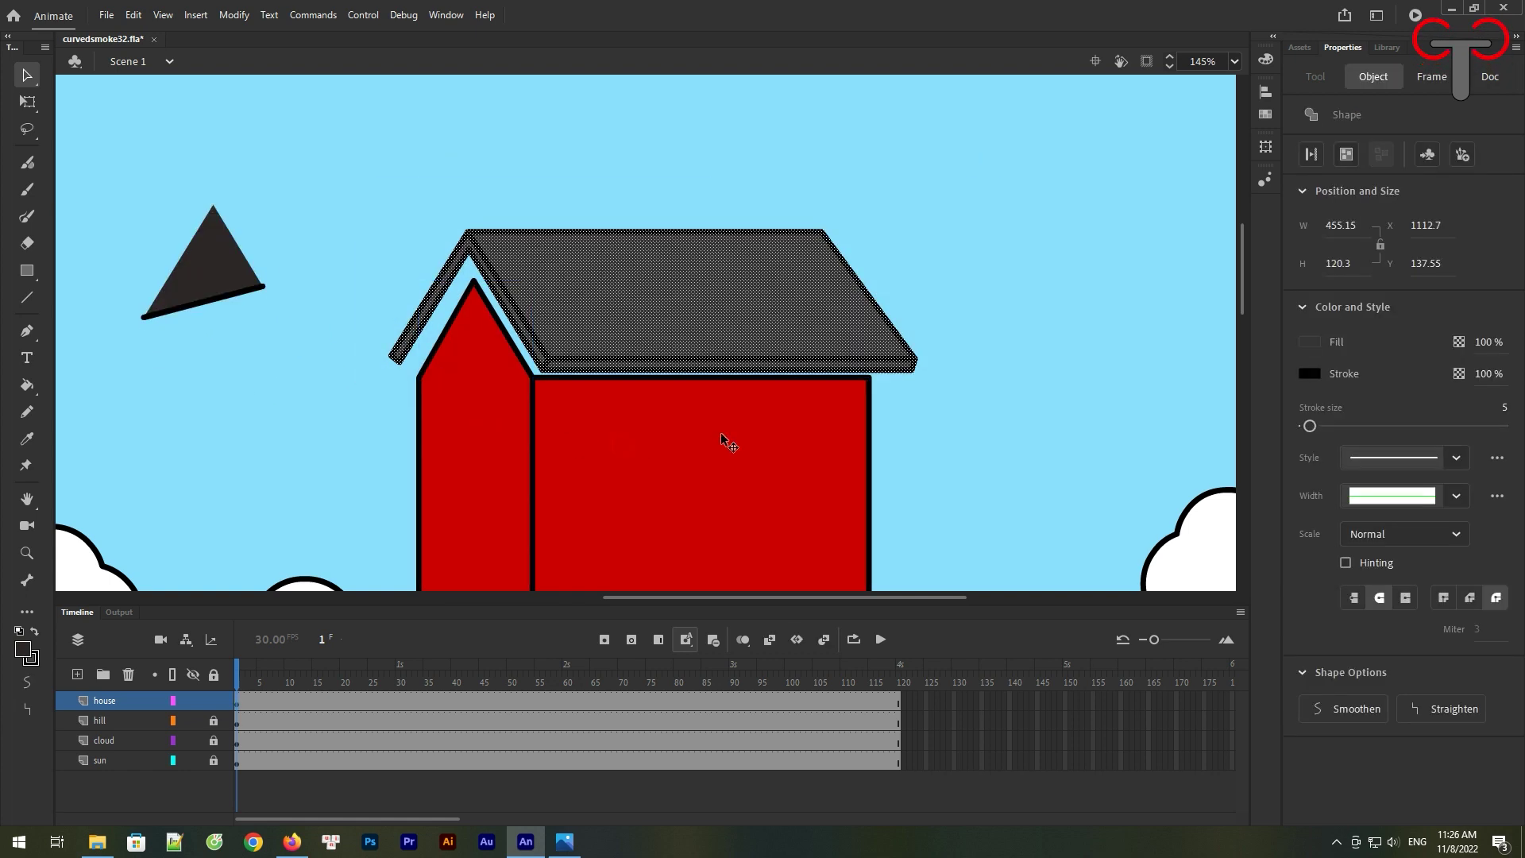
{"action": "left_click", "coordinate": [1350, 157]}
{"action": "left_click", "coordinate": [981, 226]}
{"action": "mouse_move", "coordinate": [731, 278]}
{"action": "left_mouse_down"}
{"action": "mouse_move", "coordinate": [744, 311]}
{"action": "mouse_move", "coordinate": [732, 306]}
{"action": "left_mouse_up"}
{"action": "key", "text": "Left"}
{"action": "key", "text": "Left"}
{"action": "key", "text": "Left"}
{"action": "key", "text": "Left"}
{"action": "key", "text": "Left"}
{"action": "key", "text": "Left"}
{"action": "key", "text": "Left"}
{"action": "key", "text": "Left"}
{"action": "key", "text": "Left"}
{"action": "key", "text": "Left"}
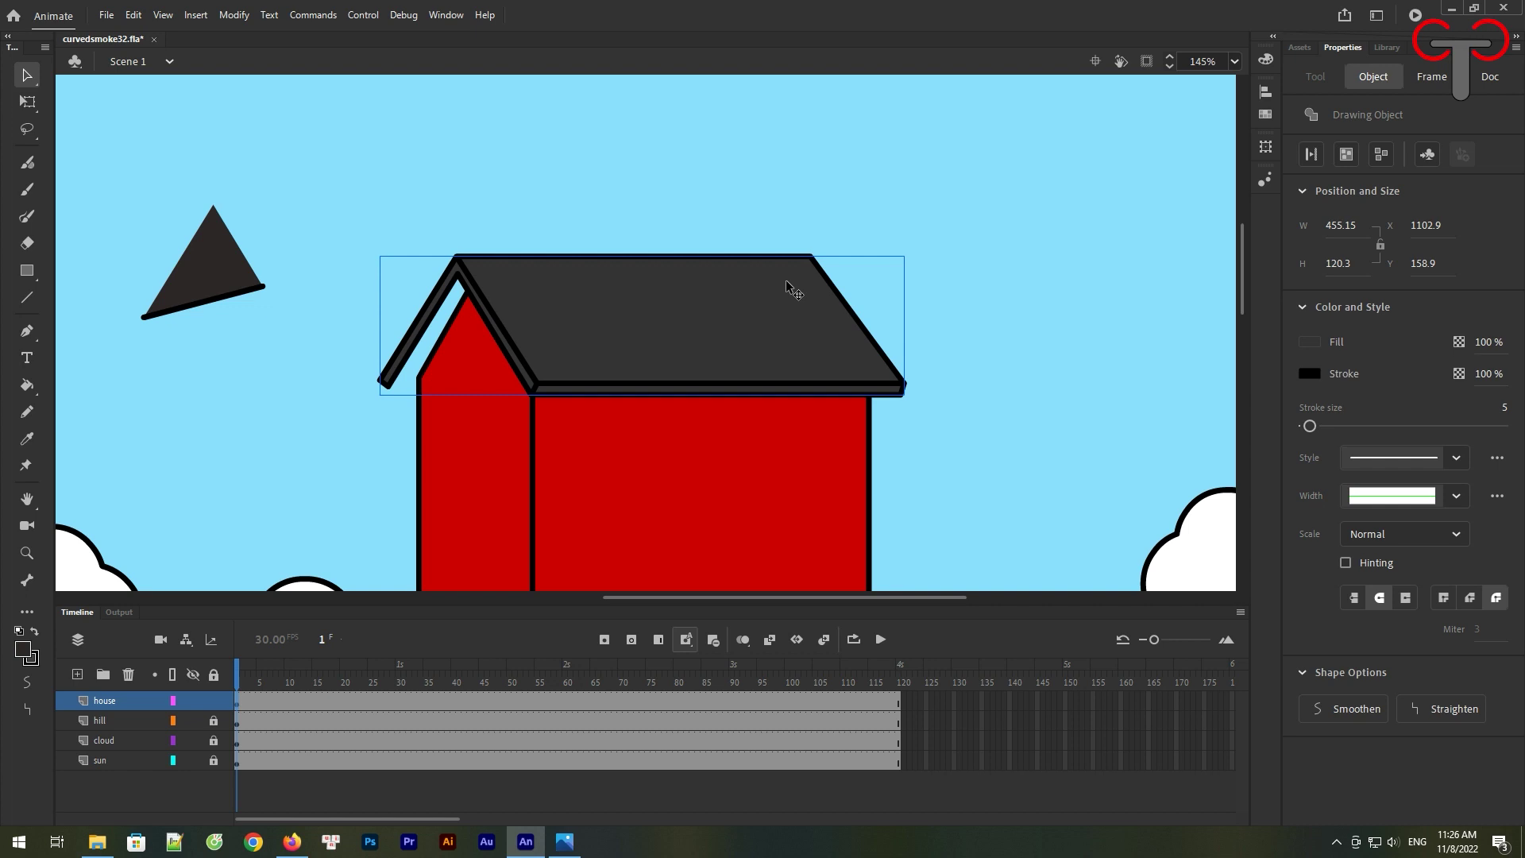
{"action": "key", "text": "Left"}
{"action": "key", "text": "Left"}
{"action": "key", "text": "Left"}
{"action": "key", "text": "Left"}
{"action": "key", "text": "Left"}
{"action": "key", "text": "Left"}
{"action": "key", "text": "Left"}
{"action": "key", "text": "Left"}
{"action": "key", "text": "Left"}
{"action": "key", "text": "Left"}
{"action": "key", "text": "Left"}
{"action": "key", "text": "Left"}
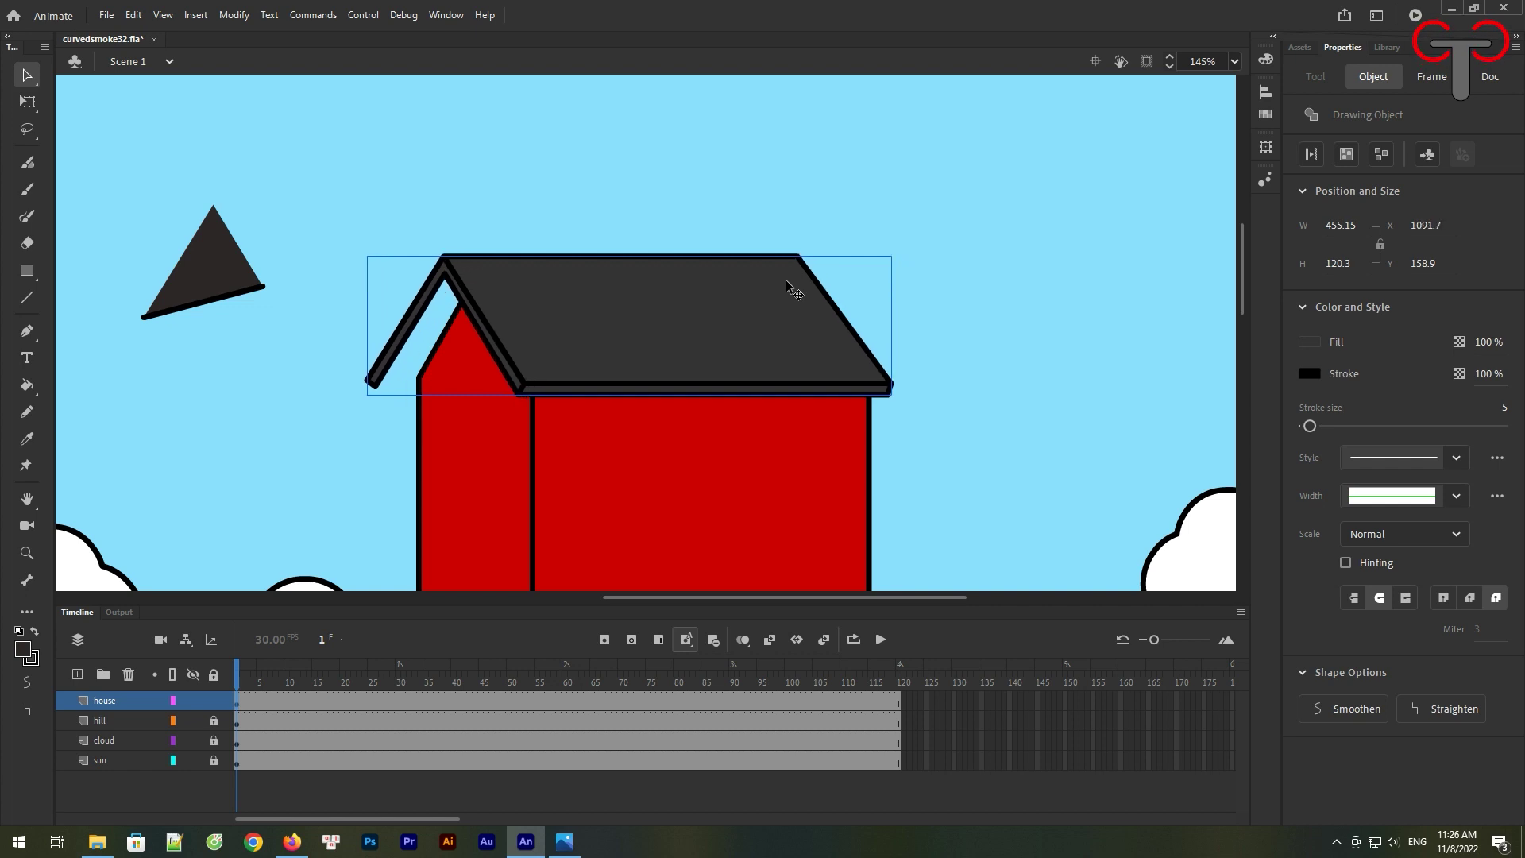
{"action": "key", "text": "Right"}
{"action": "key", "text": "Right"}
{"action": "key", "text": "Right"}
{"action": "key", "text": "Right"}
{"action": "key", "text": "Right"}
{"action": "key", "text": "Right"}
{"action": "key", "text": "Right"}
Fit the loose dark triangle back under the roof's left eave and zoom out
{"action": "mouse_move", "coordinate": [305, 178]}
{"action": "left_mouse_down"}
{"action": "mouse_move", "coordinate": [123, 338]}
{"action": "mouse_move", "coordinate": [102, 385]}
{"action": "left_mouse_up"}
{"action": "mouse_move", "coordinate": [215, 294]}
{"action": "left_mouse_down"}
{"action": "mouse_move", "coordinate": [444, 365]}
{"action": "mouse_move", "coordinate": [446, 351]}
{"action": "left_mouse_up"}
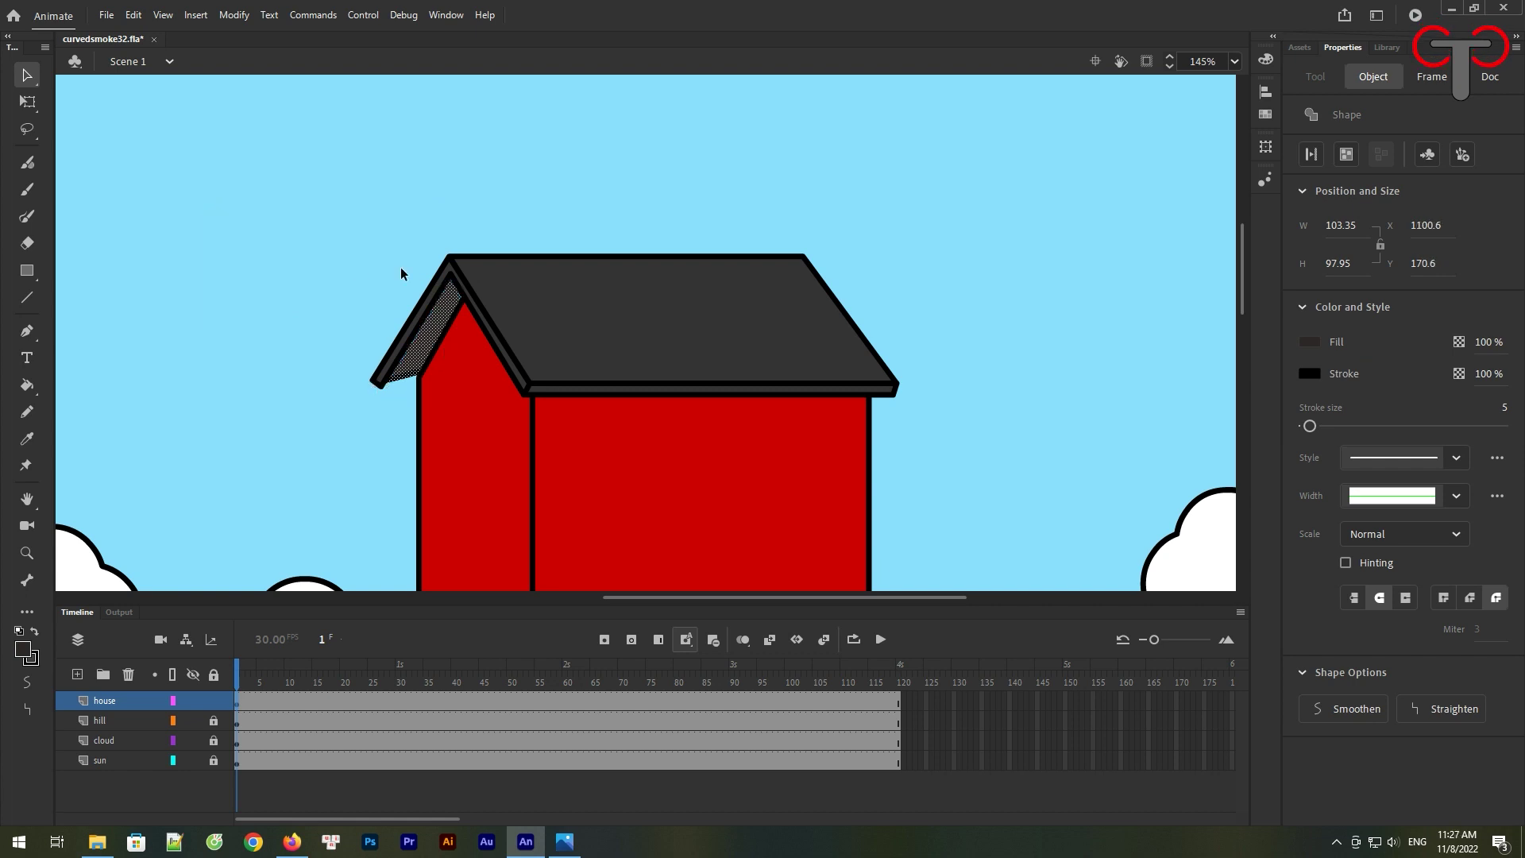
{"action": "left_click", "coordinate": [376, 275]}
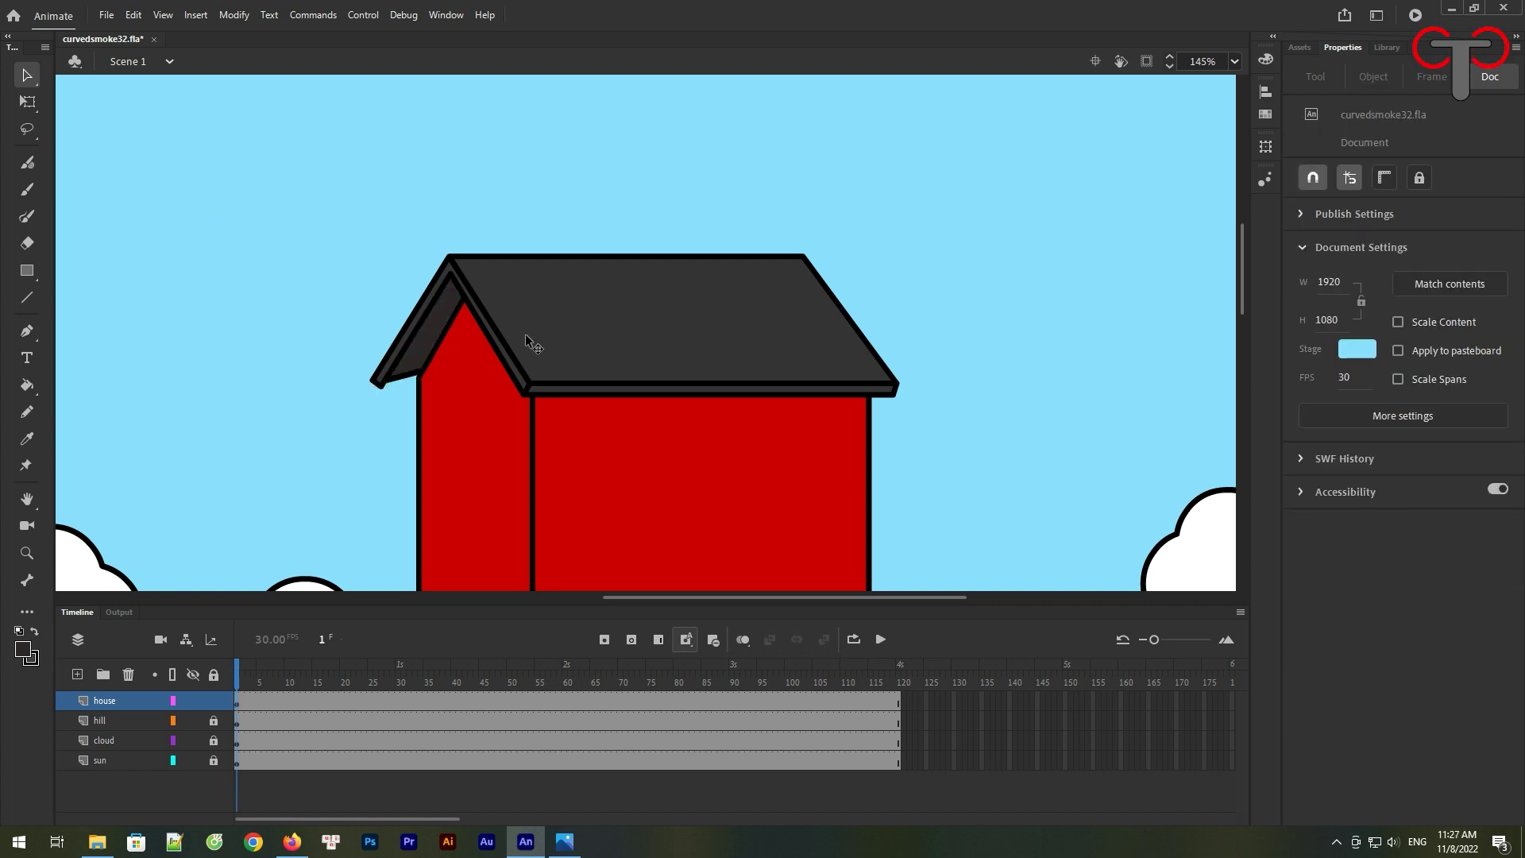
{"action": "key", "text": "ctrl+minus"}
{"action": "key", "text": "ctrl+minus"}
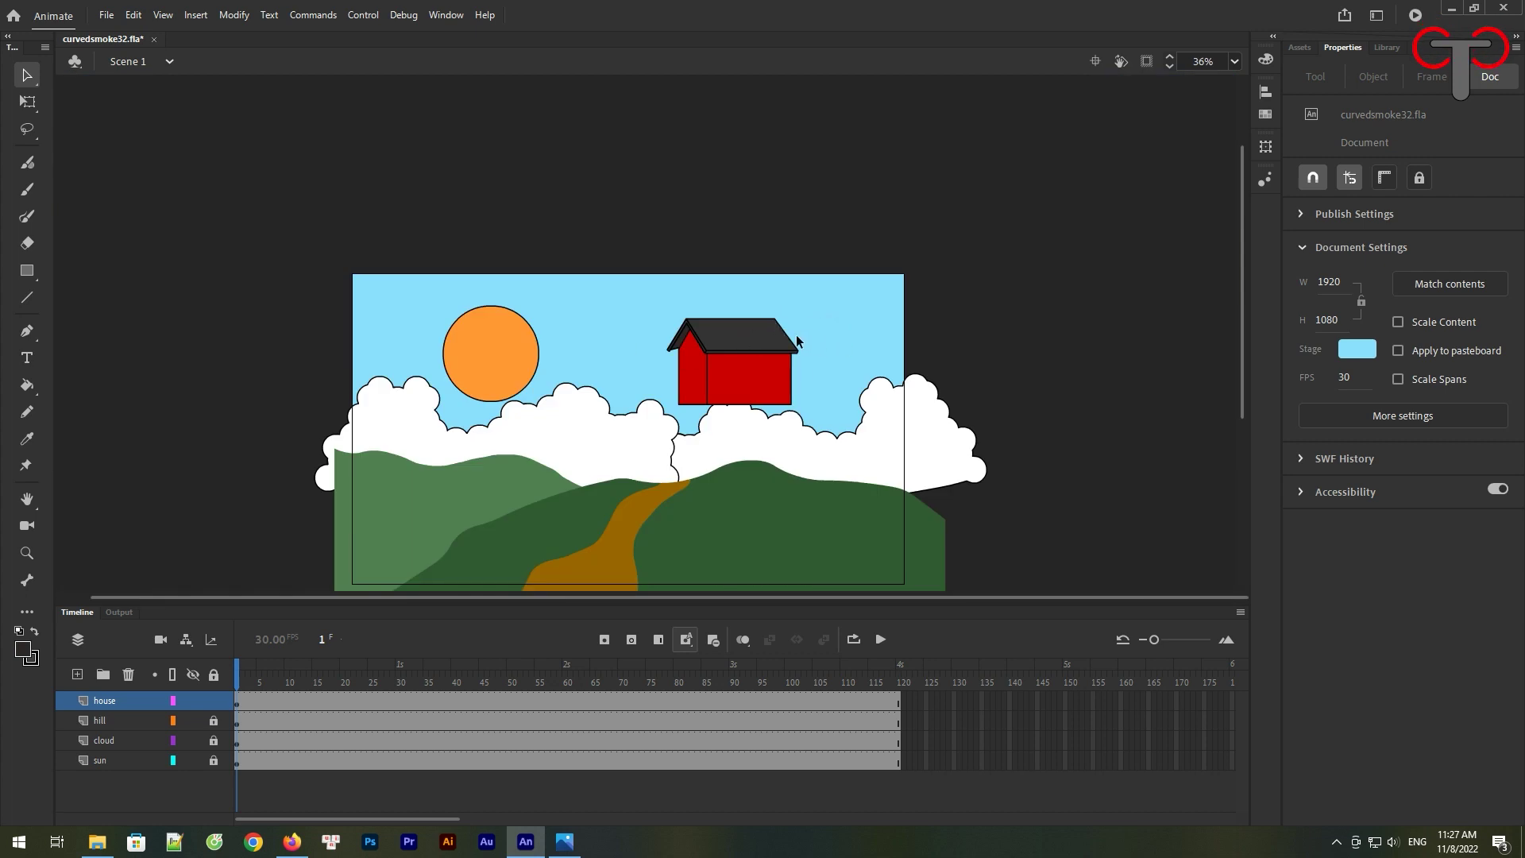
Draw a small dark square window on the front wall as an object and copy it further right
{"action": "key", "text": "z"}
{"action": "left_click_drag", "start_coordinate": [601, 249], "coordinate": [736, 408]}
{"action": "left_click", "coordinate": [25, 271]}
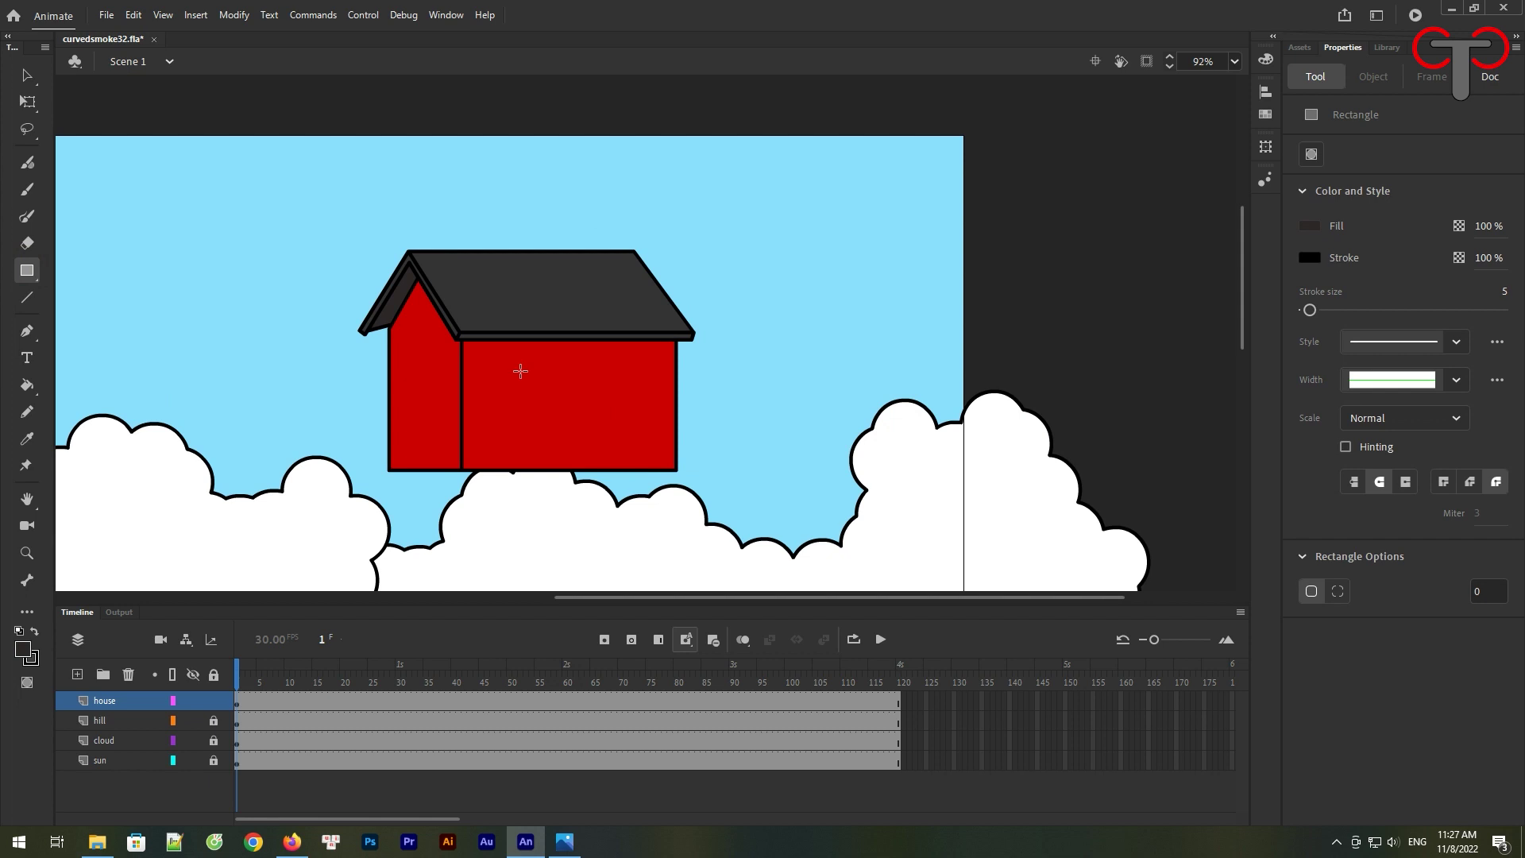
{"action": "key", "text": "j"}
{"action": "left_click_drag", "start_coordinate": [489, 359], "coordinate": [514, 385]}
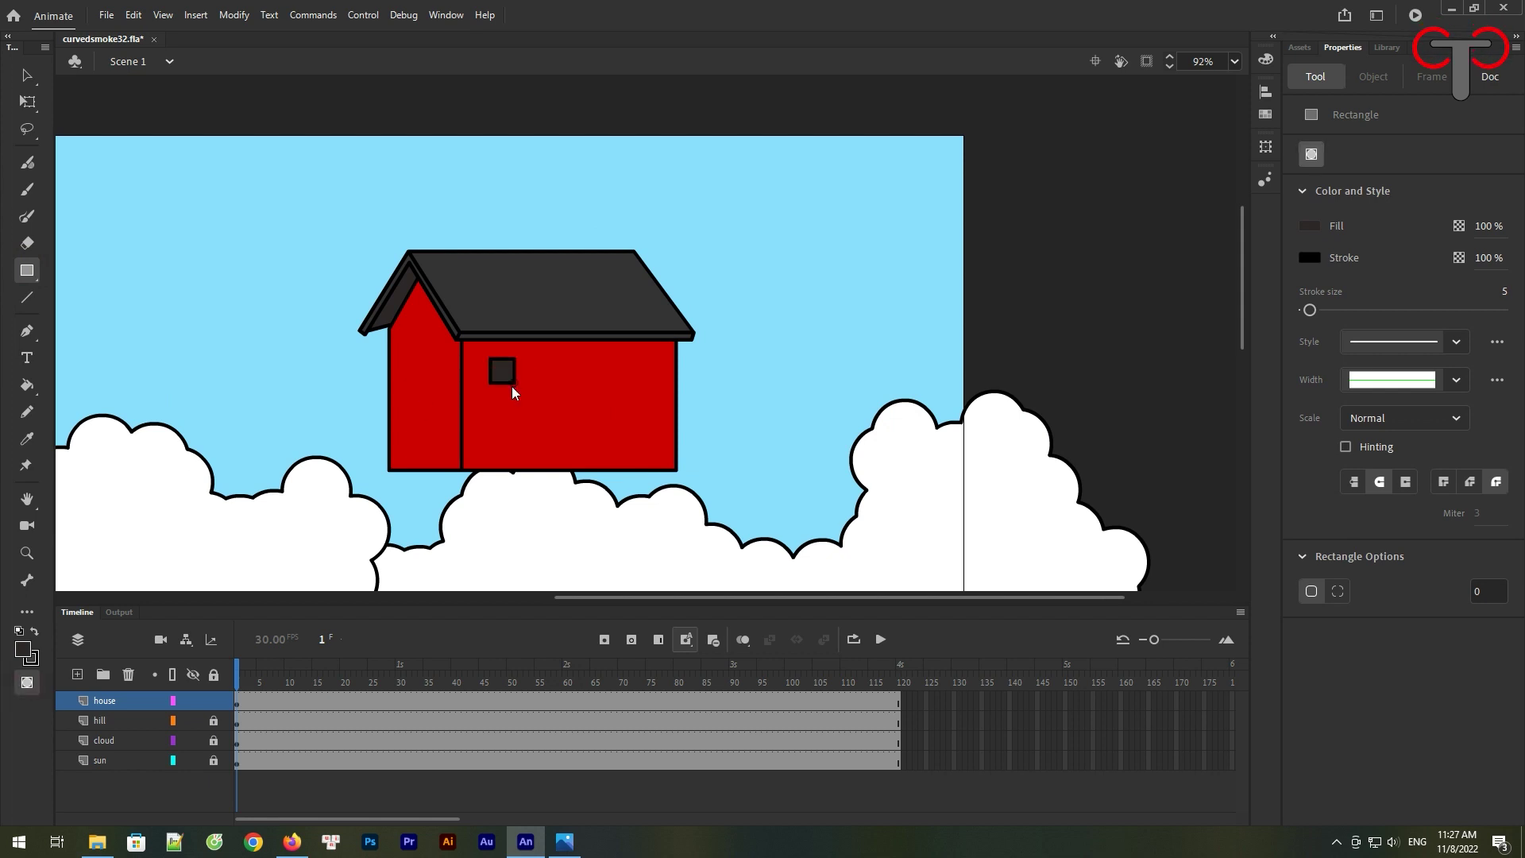
{"action": "key", "text": "v"}
{"action": "left_click", "coordinate": [506, 374]}
{"action": "left_click_drag", "start_coordinate": [506, 373], "coordinate": [632, 375]}
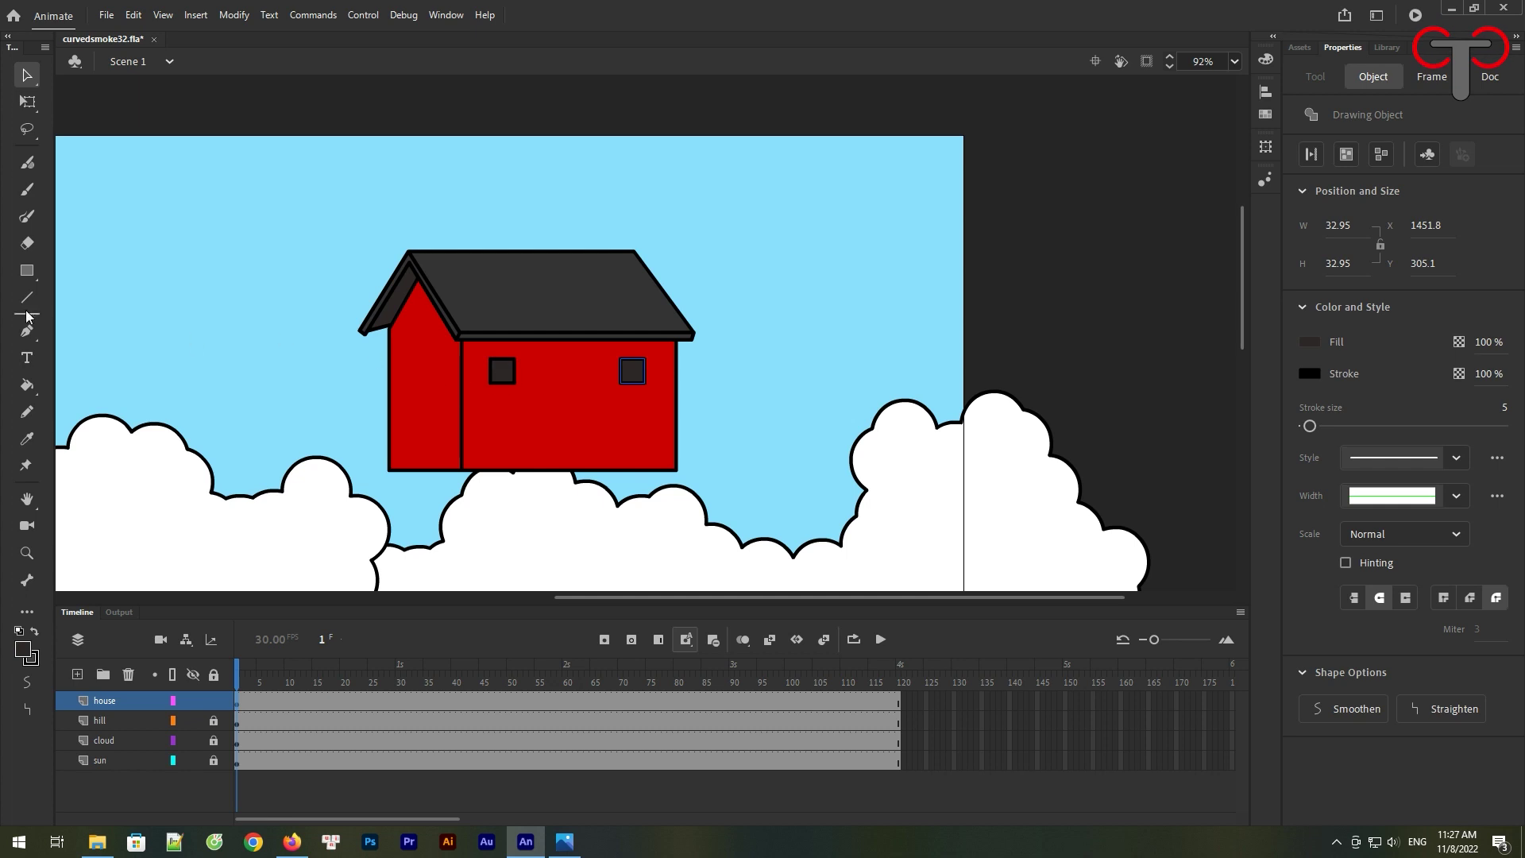
Draw the tall, narrow dark double door on the gable wall
{"action": "key", "text": "r"}
{"action": "mouse_move", "coordinate": [407, 384]}
{"action": "left_mouse_down"}
{"action": "mouse_move", "coordinate": [421, 467]}
{"action": "mouse_move", "coordinate": [432, 436]}
{"action": "left_mouse_up"}
{"action": "key", "text": "v"}
{"action": "left_click", "coordinate": [416, 435]}
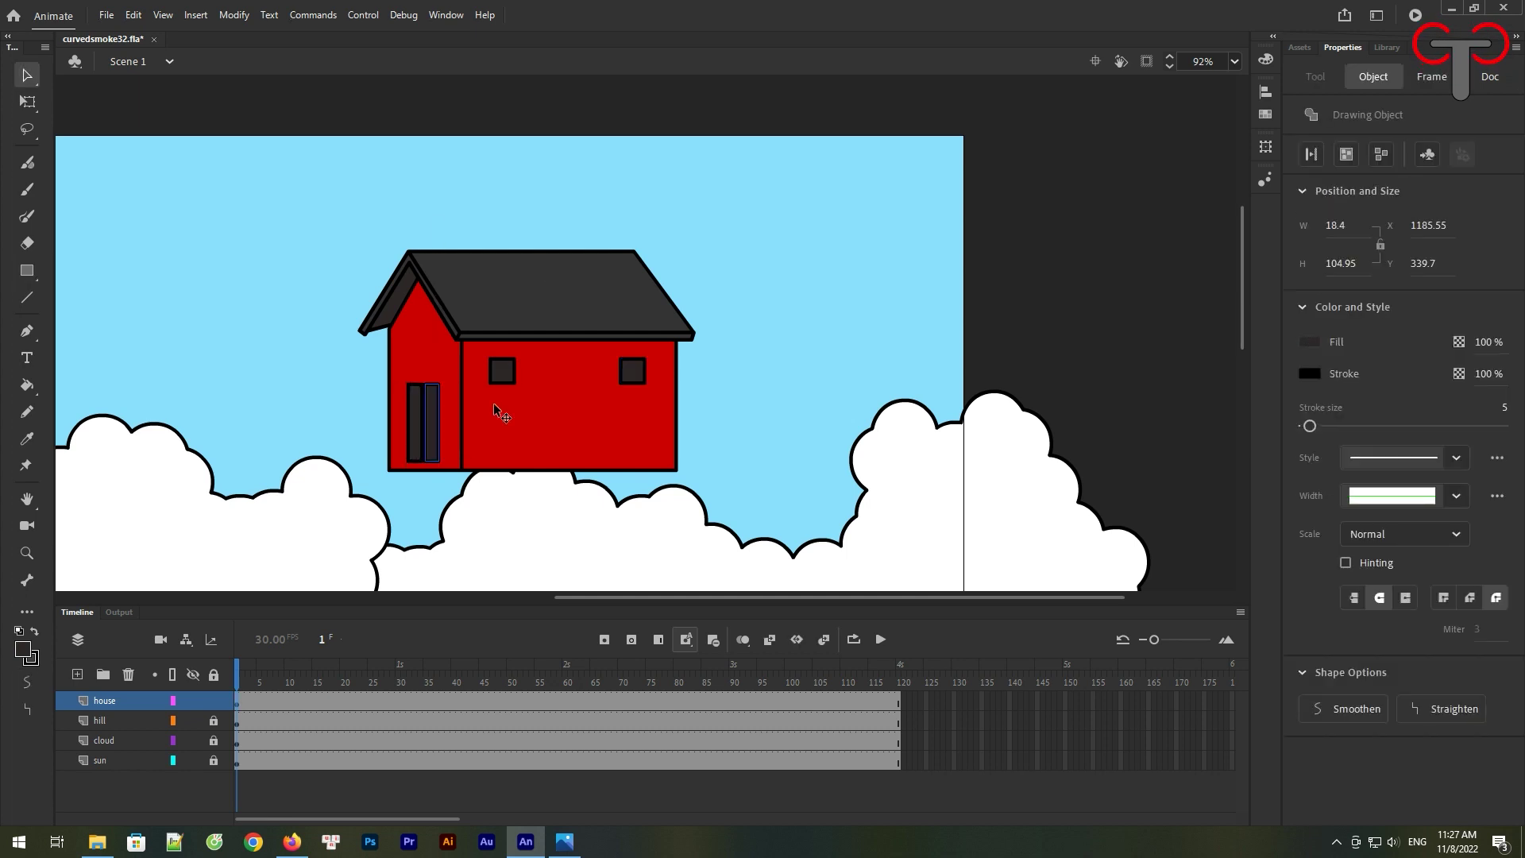
{"action": "left_click", "coordinate": [508, 118]}
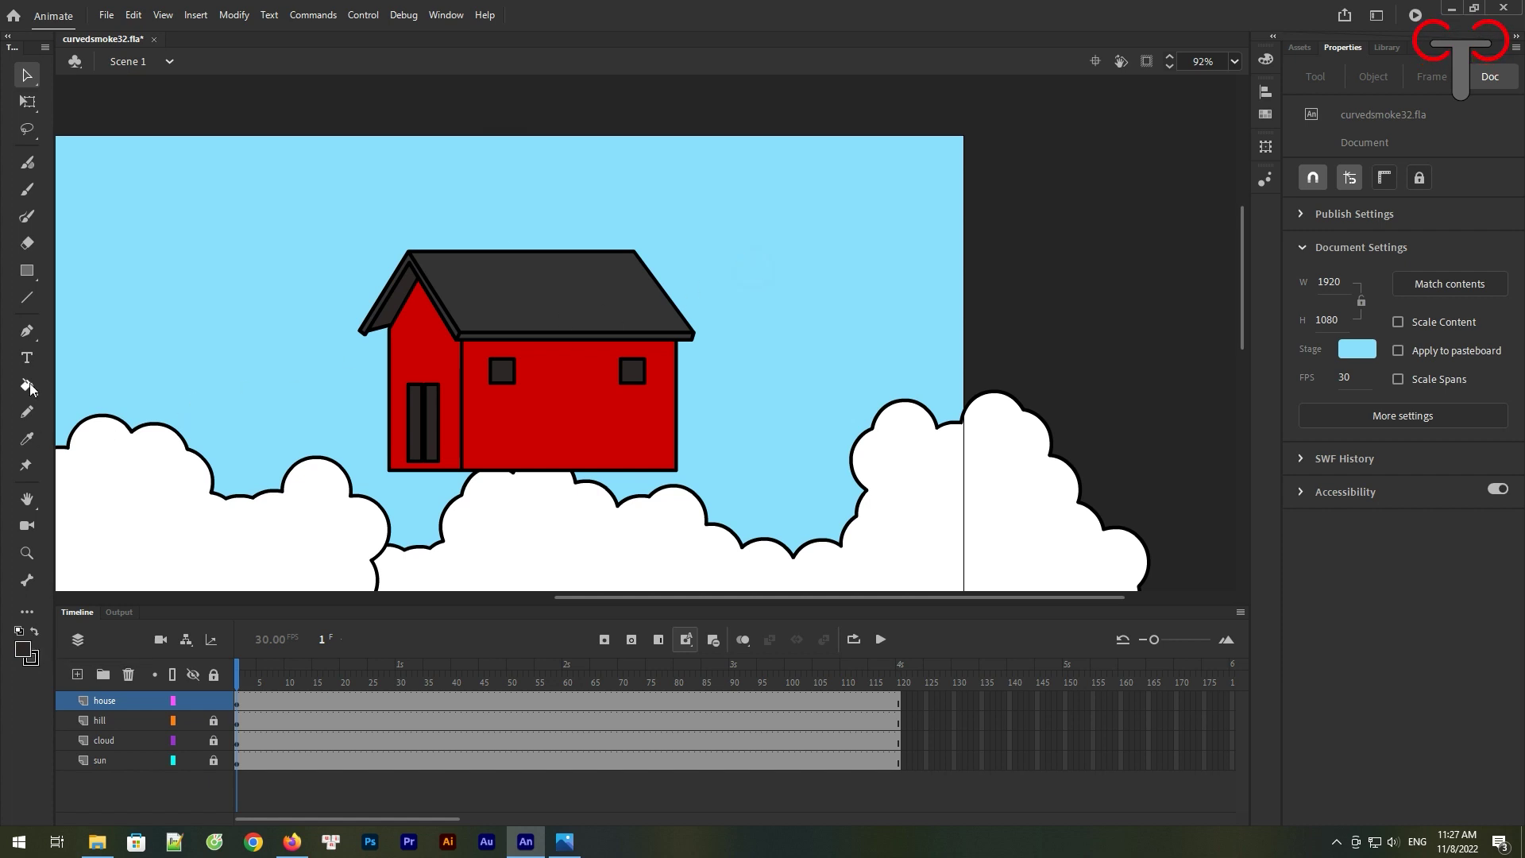
Sample the house's red as the fill colour with the eyedropper
{"action": "left_click", "coordinate": [26, 439]}
{"action": "left_click", "coordinate": [397, 452]}
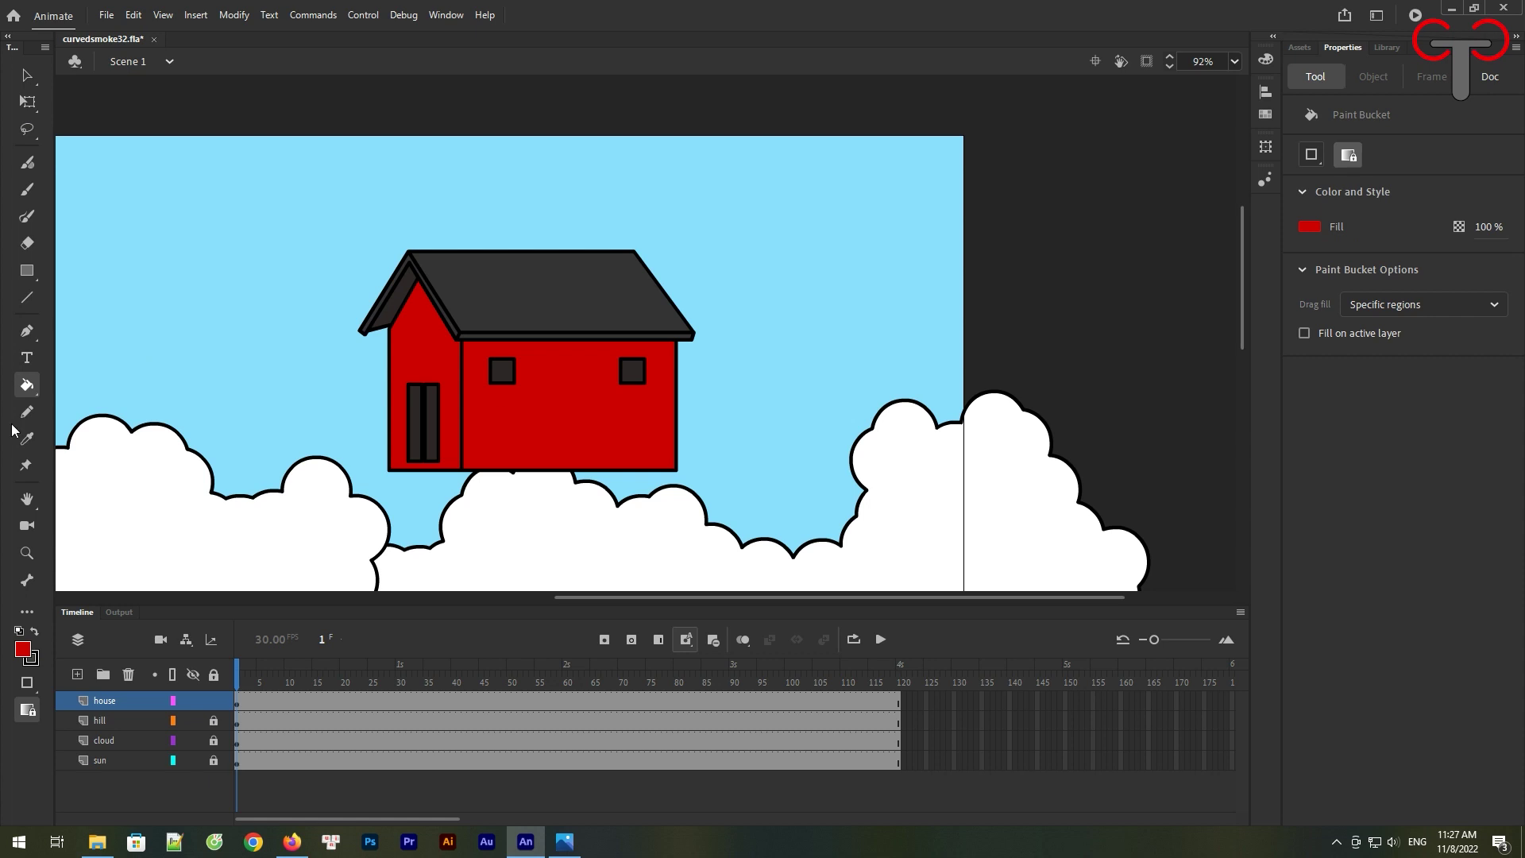
{"action": "left_click", "coordinate": [26, 270]}
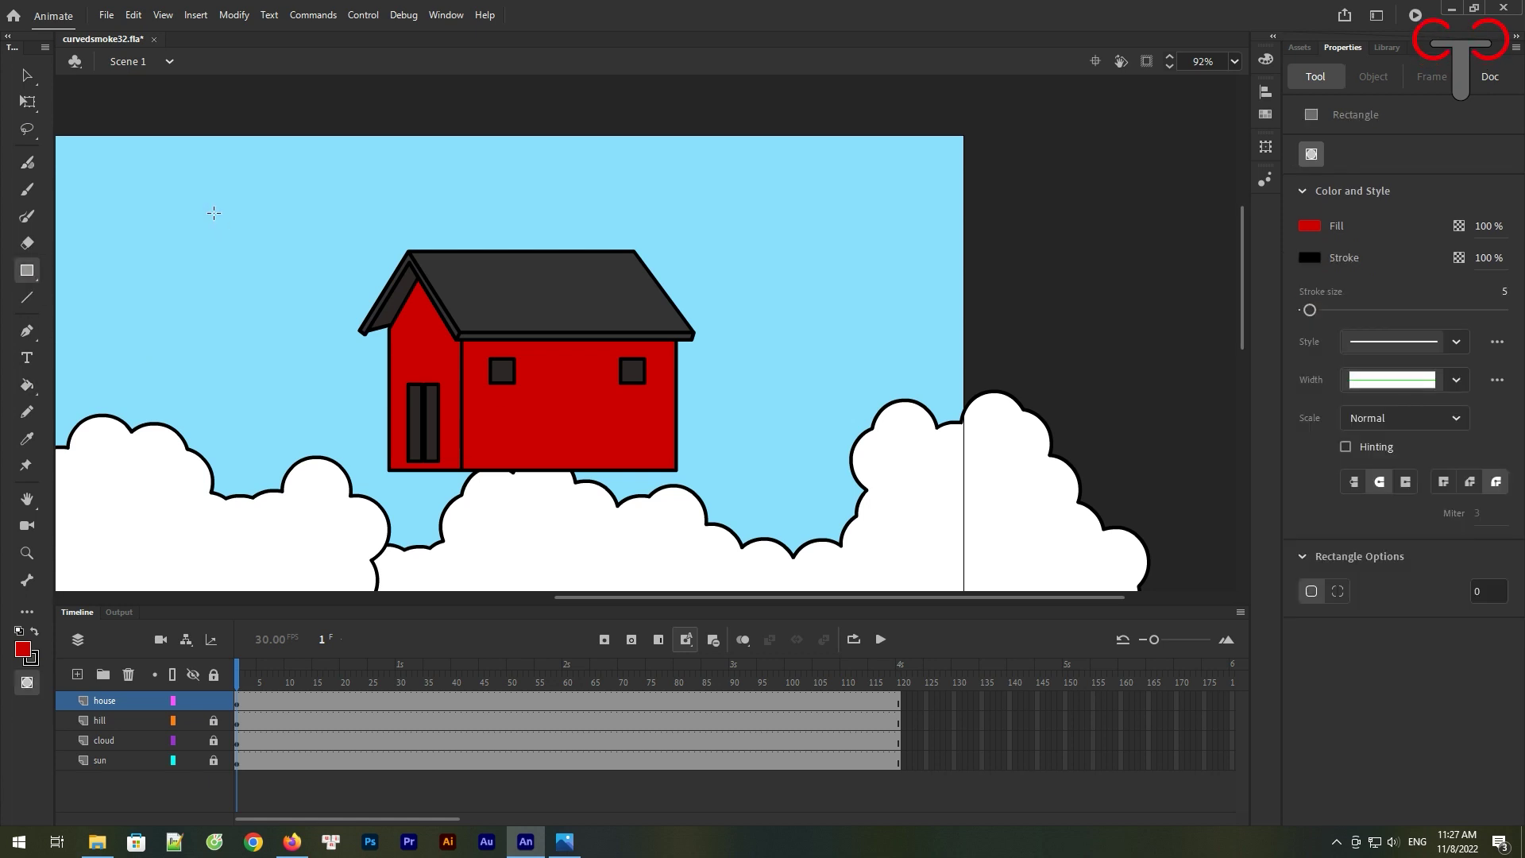
Draw a red rectangle left of the house, taper its top and add short black brick lines
{"action": "left_click_drag", "start_coordinate": [213, 212], "coordinate": [256, 433]}
{"action": "key", "text": "v"}
{"action": "left_click_drag", "start_coordinate": [255, 211], "coordinate": [226, 212]}
{"action": "left_click", "coordinate": [26, 297]}
{"action": "mouse_move", "coordinate": [214, 408]}
{"action": "left_mouse_down"}
{"action": "mouse_move", "coordinate": [231, 408]}
{"action": "mouse_move", "coordinate": [237, 372]}
{"action": "left_mouse_up"}
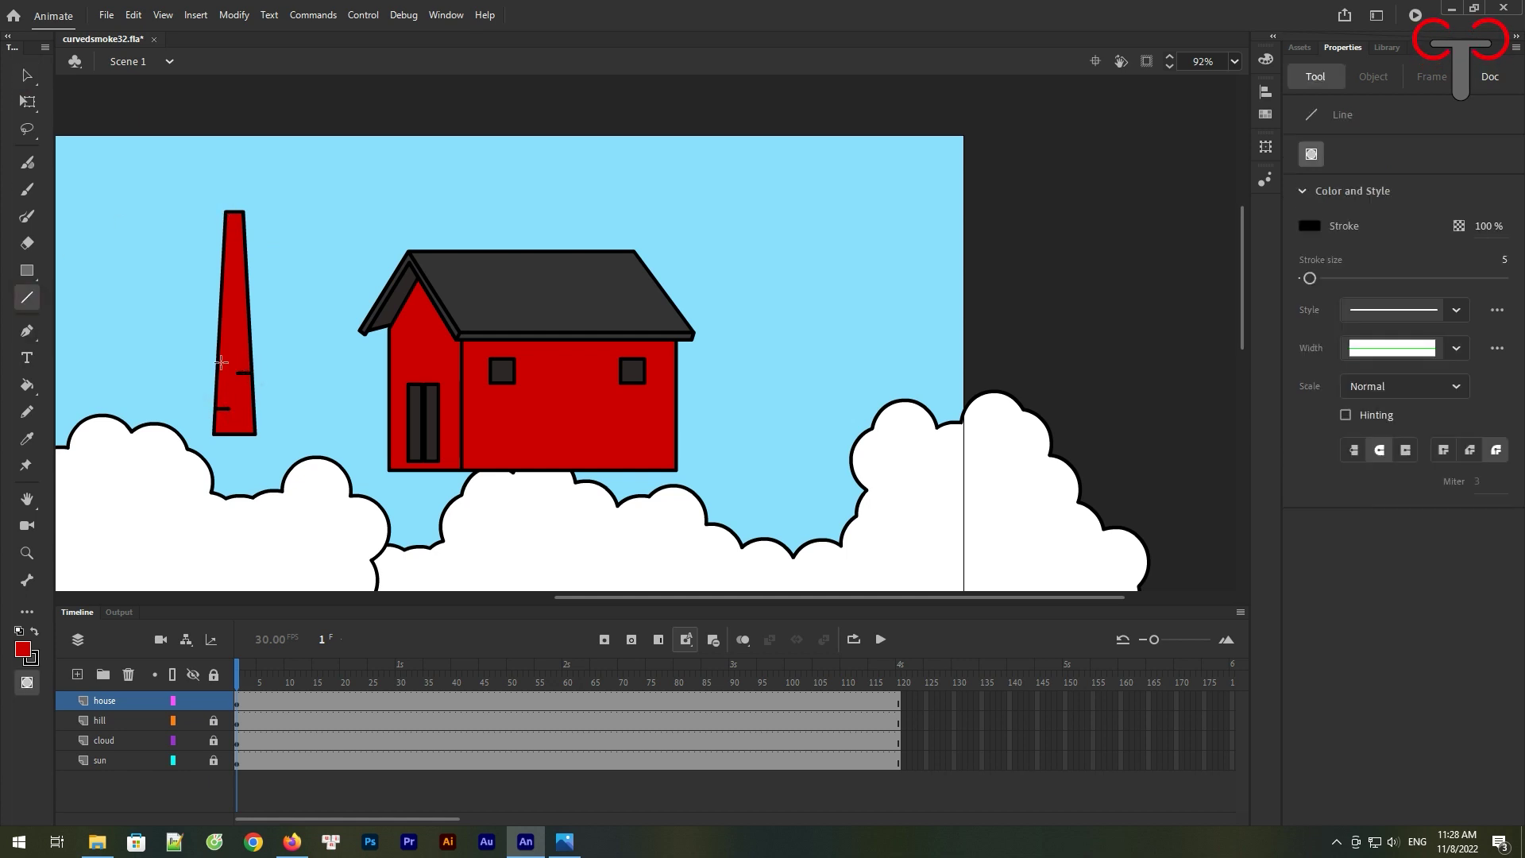
{"action": "left_click_drag", "start_coordinate": [224, 273], "coordinate": [236, 273]}
Move the chimney next to the house and stretch it taller
{"action": "left_click", "coordinate": [26, 74]}
{"action": "left_click_drag", "start_coordinate": [305, 163], "coordinate": [184, 454]}
{"action": "mouse_move", "coordinate": [245, 406]}
{"action": "left_mouse_down"}
{"action": "mouse_move", "coordinate": [385, 445]}
{"action": "mouse_move", "coordinate": [266, 407]}
{"action": "left_mouse_up"}
{"action": "left_click", "coordinate": [28, 101]}
{"action": "left_click_drag", "start_coordinate": [262, 210], "coordinate": [267, 162]}
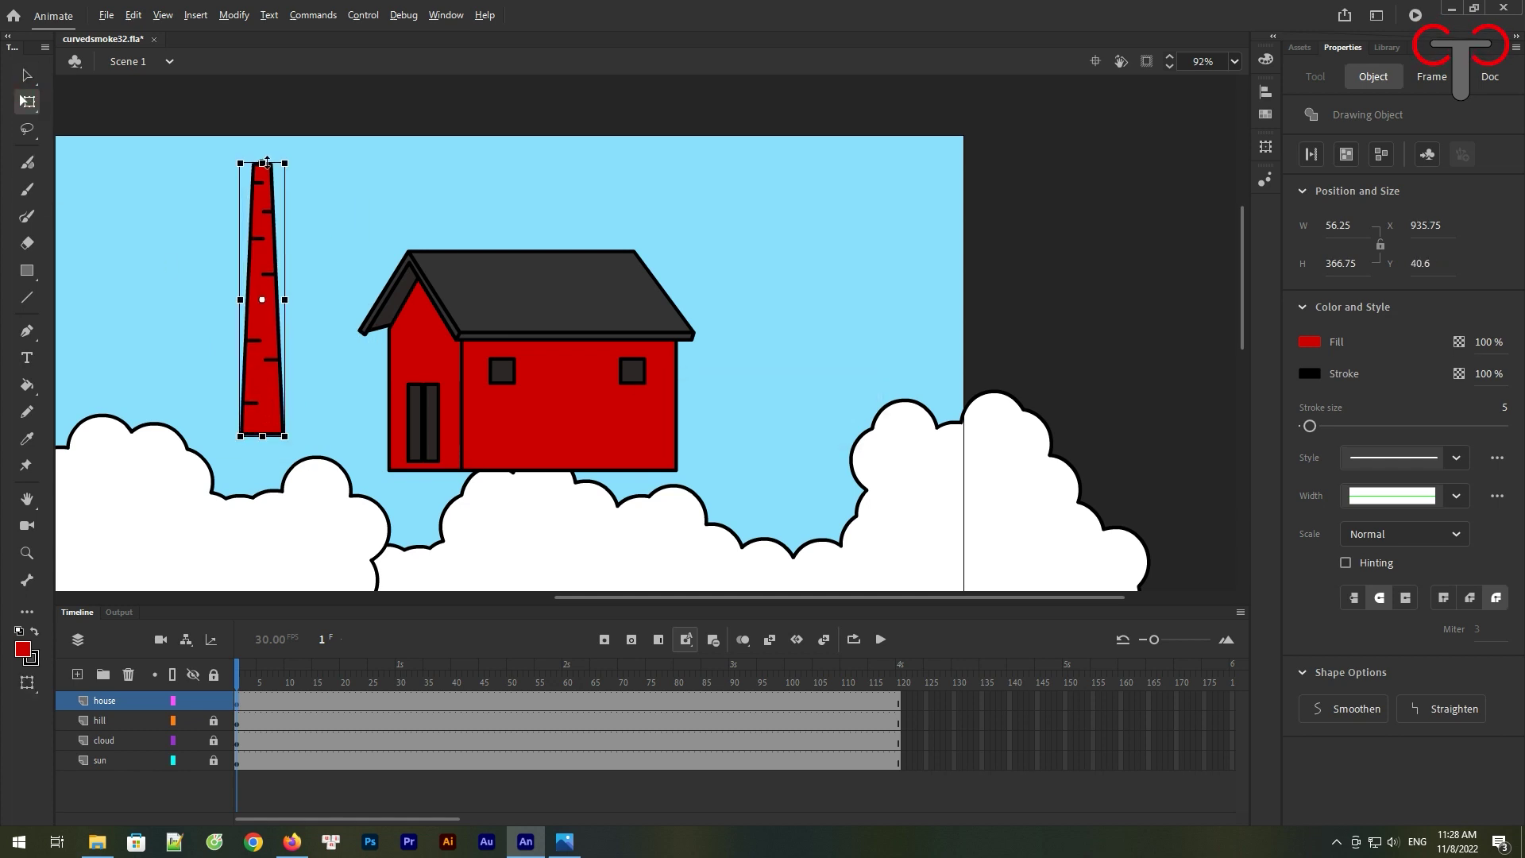
Send the chimney behind the house and settle it just left of the house
{"action": "right_click", "coordinate": [263, 281]}
{"action": "mouse_move", "coordinate": [435, 565]}
{"action": "left_click", "coordinate": [578, 609]}
{"action": "left_click_drag", "start_coordinate": [261, 395], "coordinate": [383, 439]}
{"action": "left_click", "coordinate": [541, 178]}
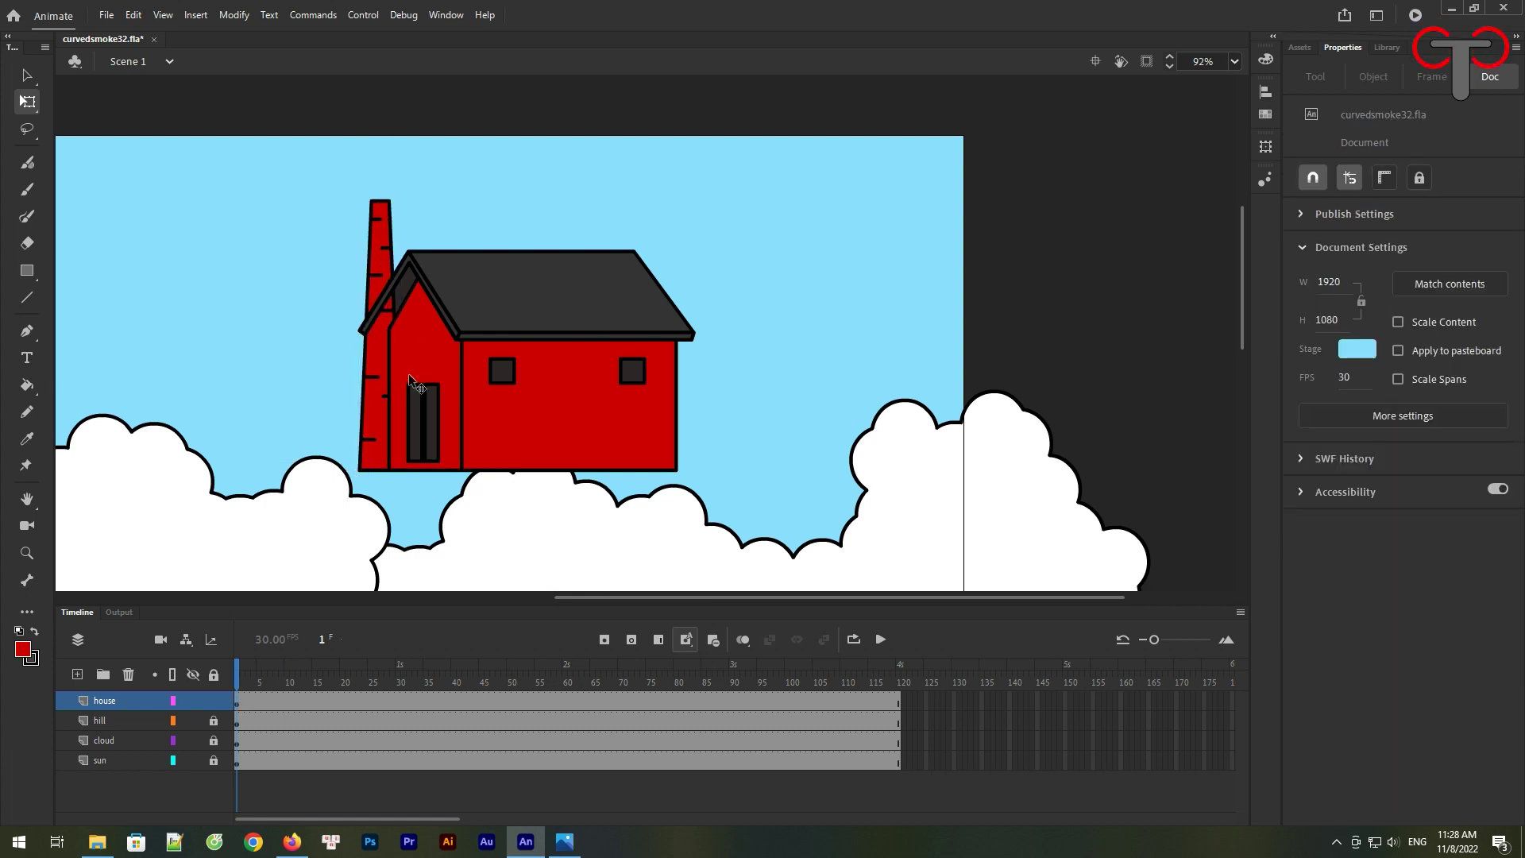
{"action": "left_click_drag", "start_coordinate": [378, 413], "coordinate": [243, 403]}
{"action": "left_click", "coordinate": [371, 316]}
{"action": "left_click", "coordinate": [326, 297]}
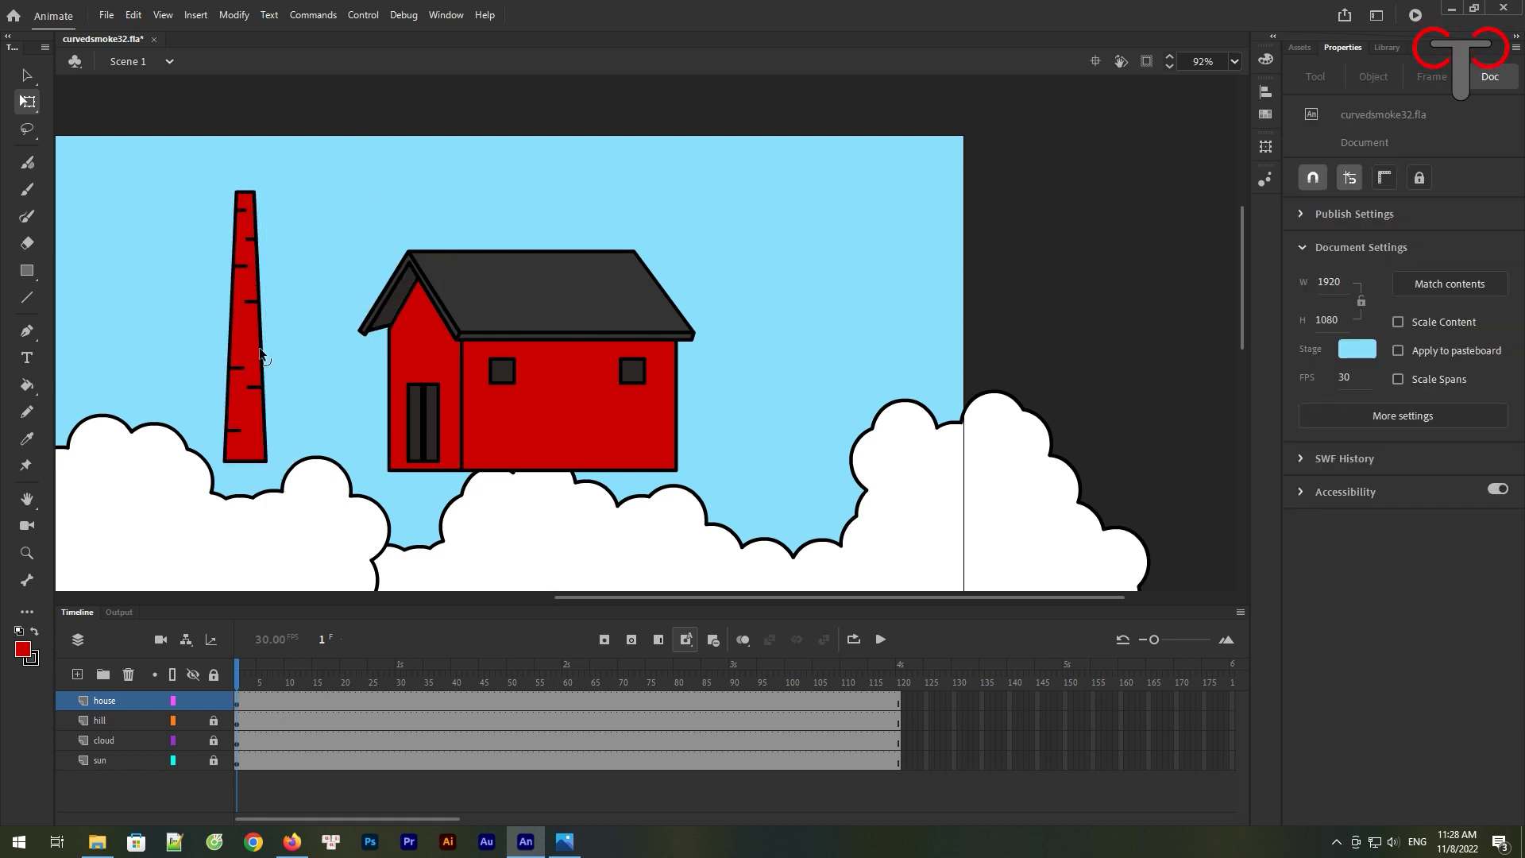
{"action": "left_click", "coordinate": [28, 73]}
{"action": "left_click", "coordinate": [25, 548]}
{"action": "left_click_drag", "start_coordinate": [320, 230], "coordinate": [483, 372]}
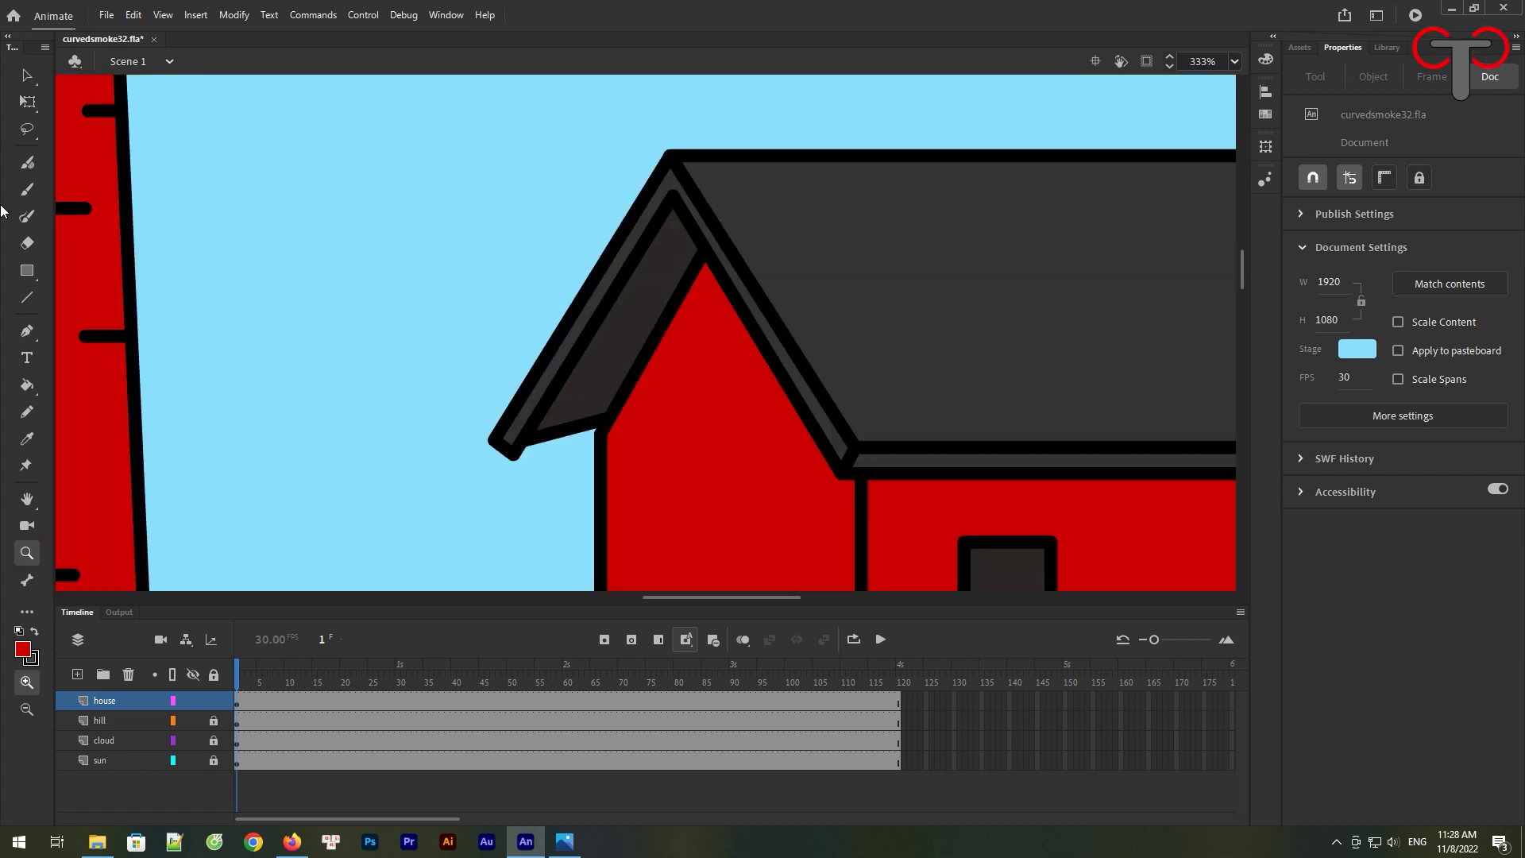
Make the dark left-eave fill a drawing object and send it behind the red wall
{"action": "left_click", "coordinate": [24, 70]}
{"action": "left_click", "coordinate": [580, 383]}
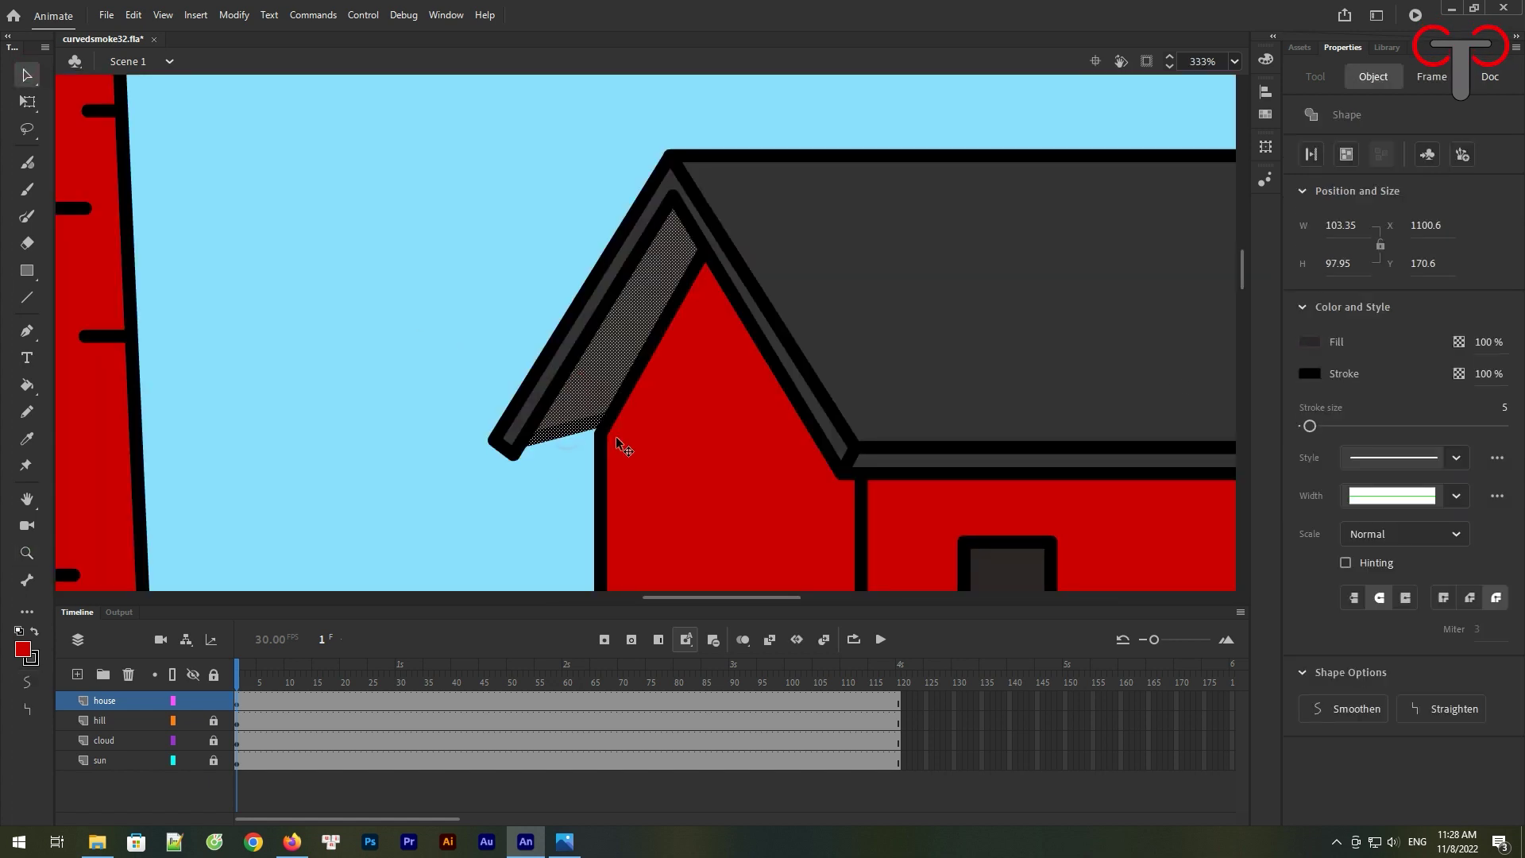
{"action": "left_click", "coordinate": [1347, 155]}
{"action": "right_click", "coordinate": [627, 372]}
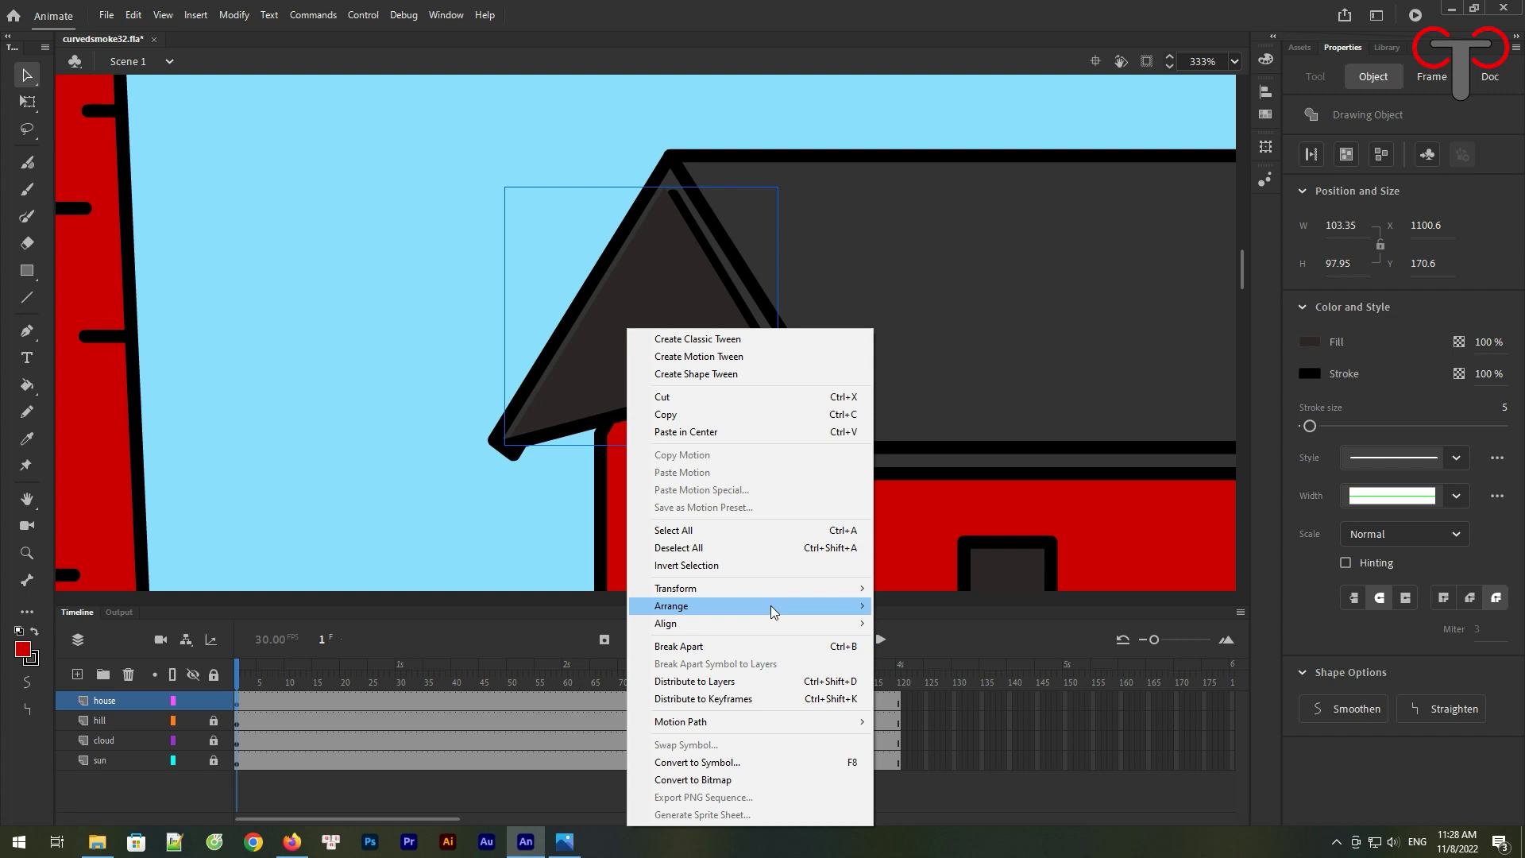
{"action": "mouse_move", "coordinate": [771, 607]}
{"action": "left_click", "coordinate": [921, 656]}
Send the chimney to the back and tuck it behind the house's left gable
{"action": "right_click", "coordinate": [101, 313]}
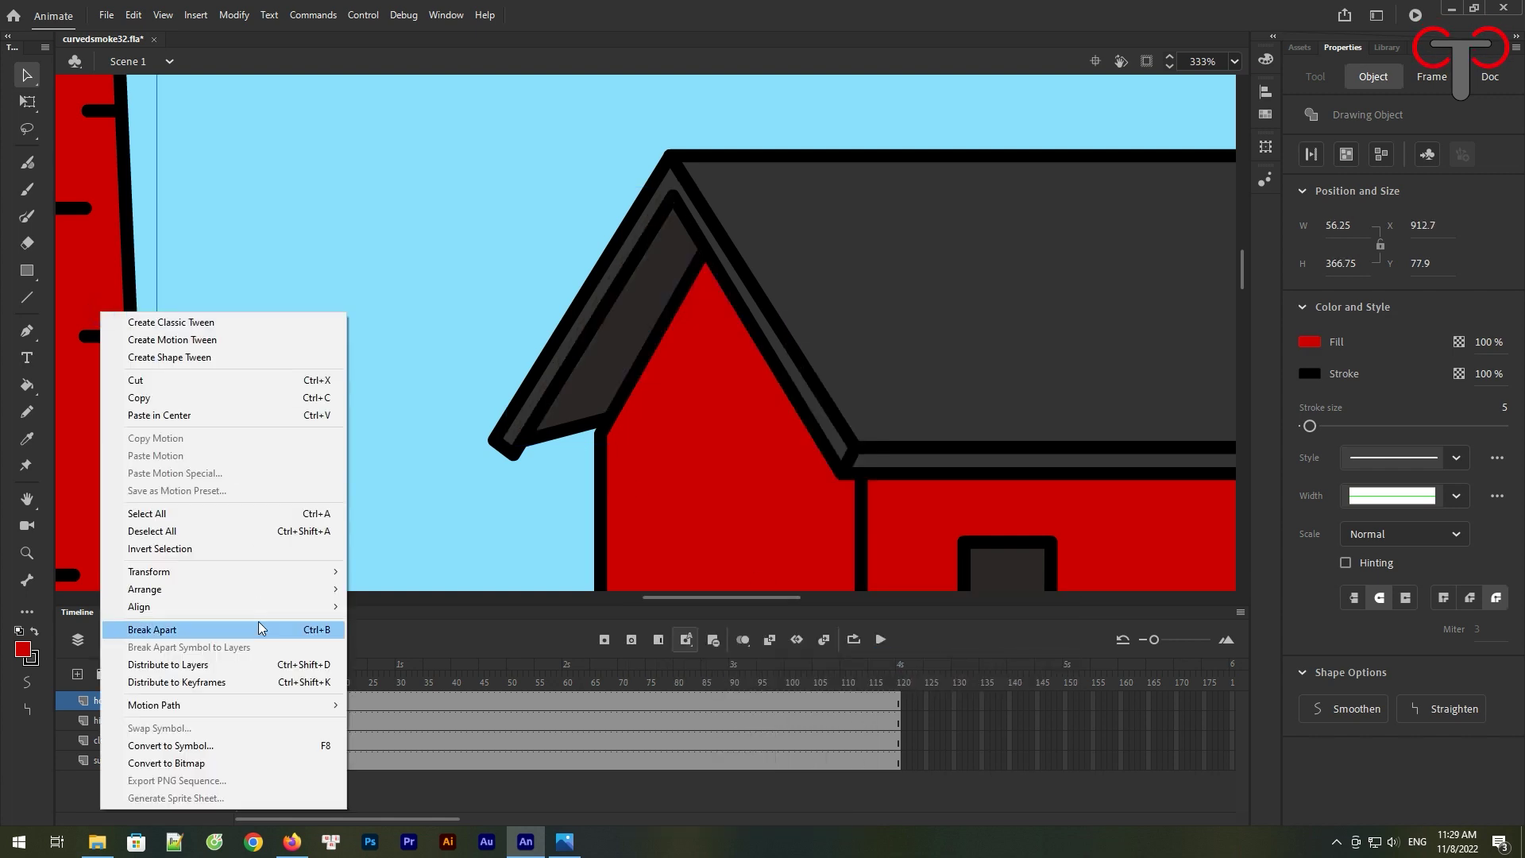
{"action": "mouse_move", "coordinate": [278, 590]}
{"action": "left_click", "coordinate": [421, 641]}
{"action": "key", "text": "ctrl+minus"}
{"action": "key", "text": "ctrl+minus"}
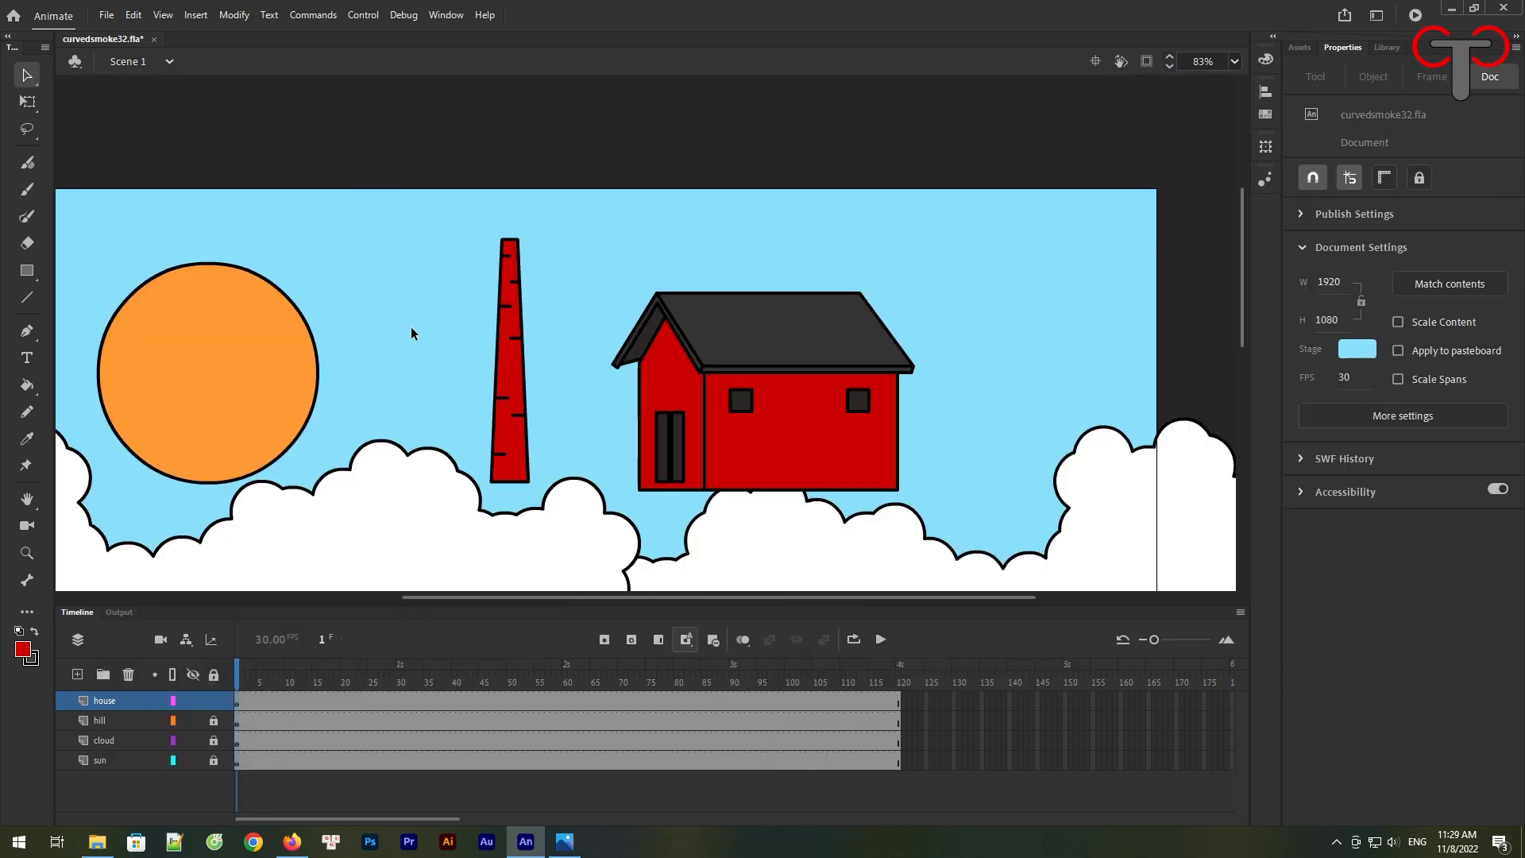
{"action": "left_click_drag", "start_coordinate": [524, 361], "coordinate": [625, 389]}
Recolour the chimney fill a darker red and nudge it slightly right against the house
{"action": "double_click", "coordinate": [626, 389]}
{"action": "left_click", "coordinate": [23, 649]}
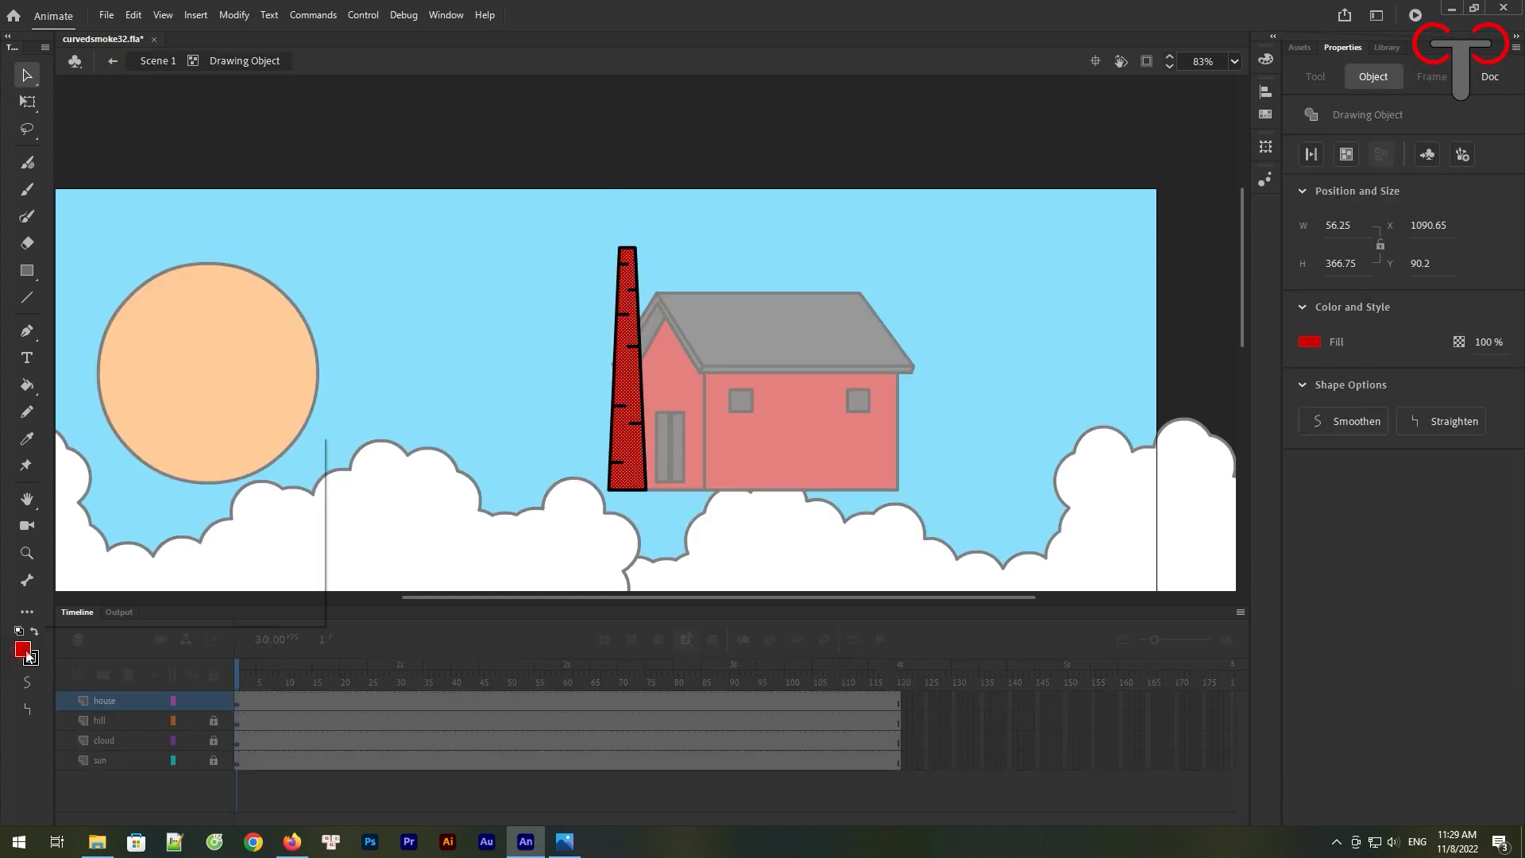
{"action": "left_click", "coordinate": [315, 443]}
{"action": "left_click", "coordinate": [1134, 381]}
{"action": "left_click", "coordinate": [1283, 312]}
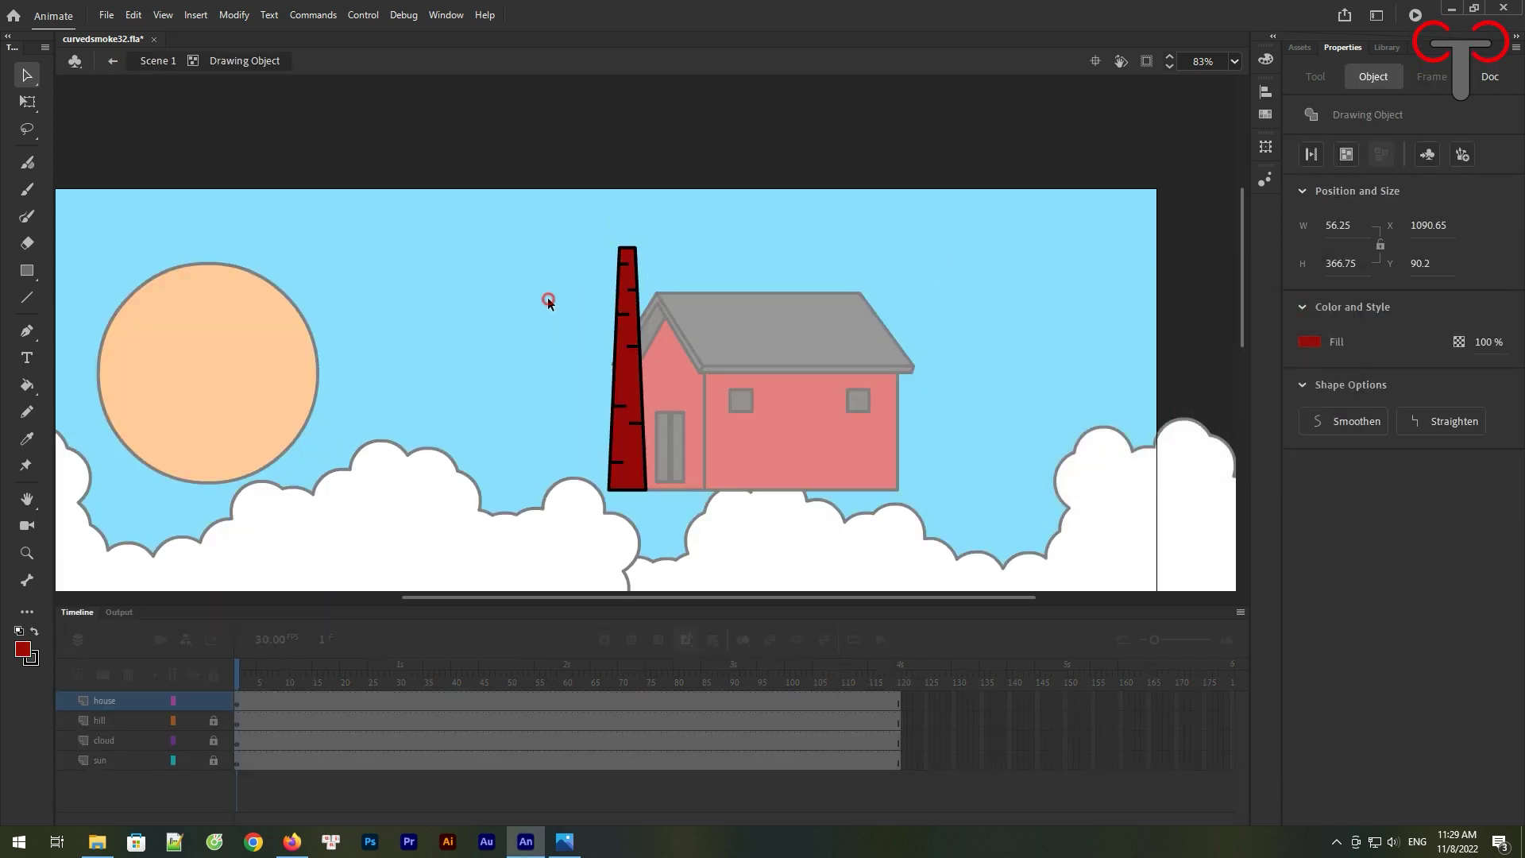
{"action": "double_click", "coordinate": [548, 300]}
{"action": "left_click", "coordinate": [1002, 261]}
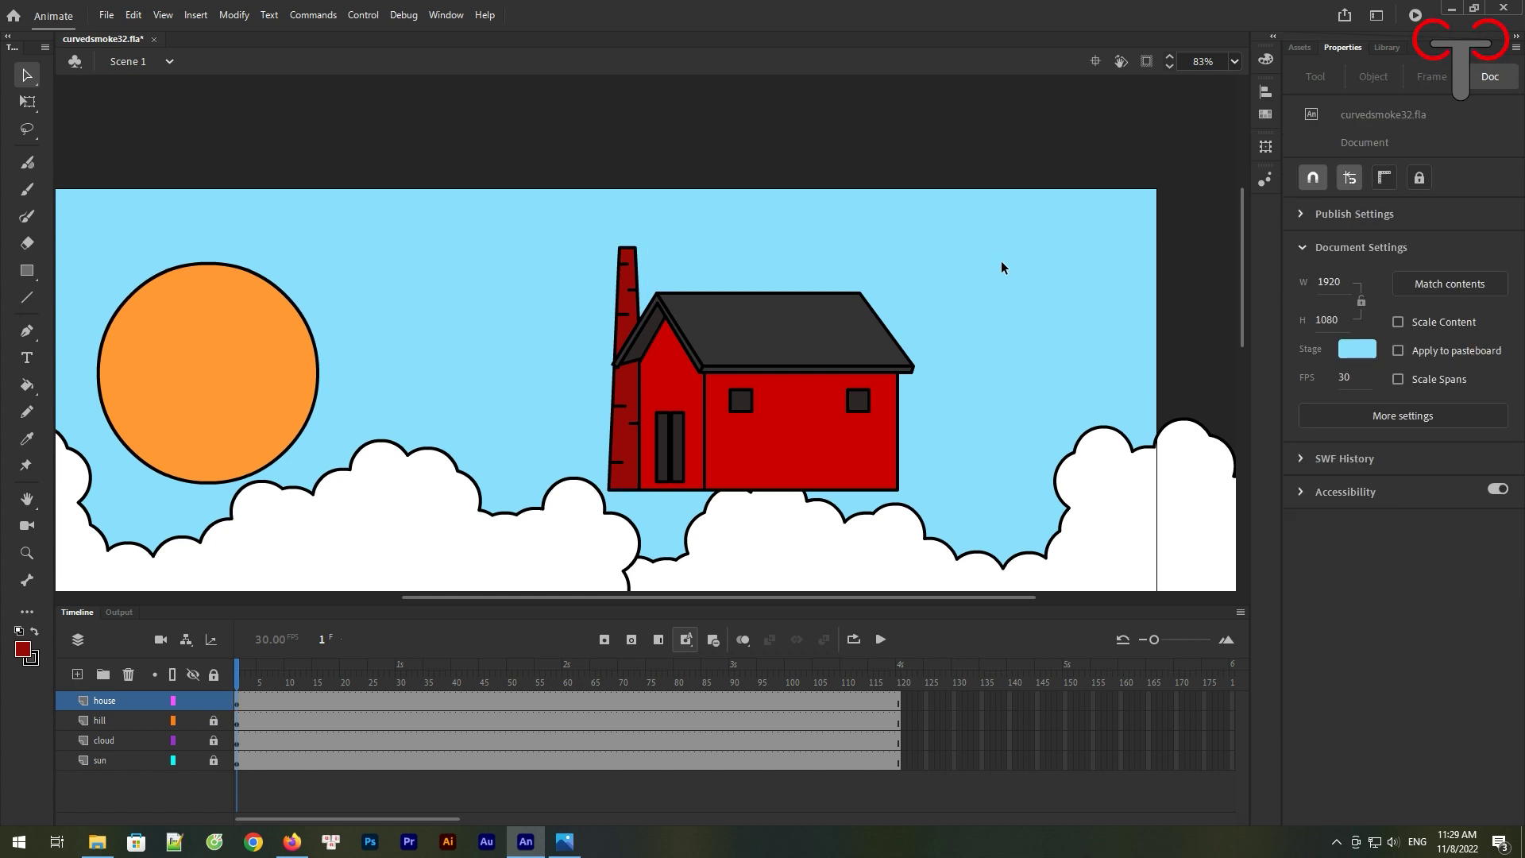
{"action": "left_click_drag", "start_coordinate": [626, 437], "coordinate": [635, 437]}
{"action": "left_click", "coordinate": [799, 221]}
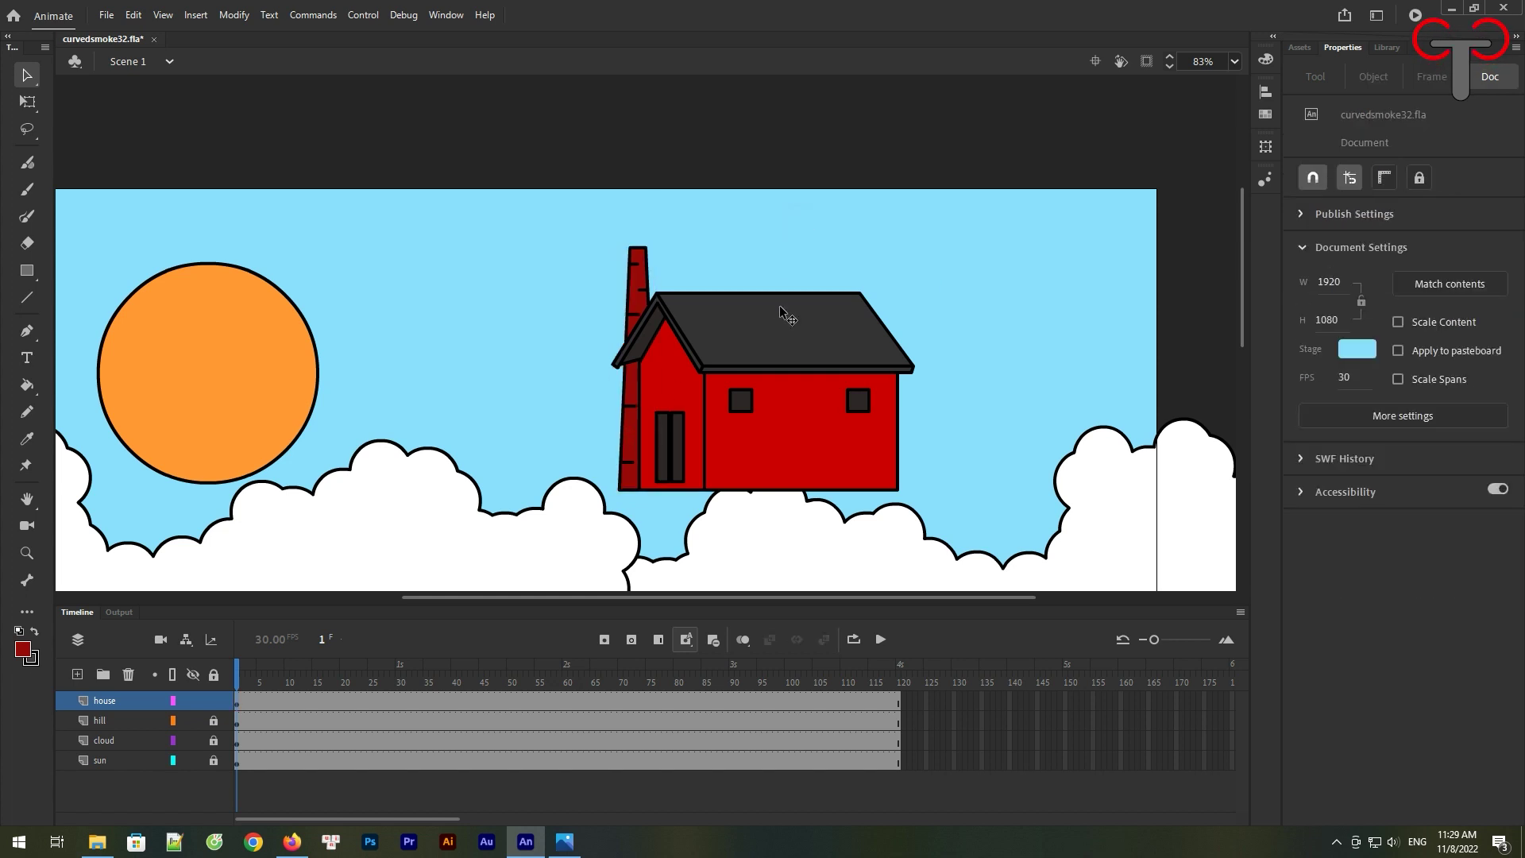
Move the house and chimney down onto the hill and place the house layer below the hill layer
{"action": "key", "text": "ctrl+minus"}
{"action": "left_click_drag", "start_coordinate": [856, 282], "coordinate": [607, 468]}
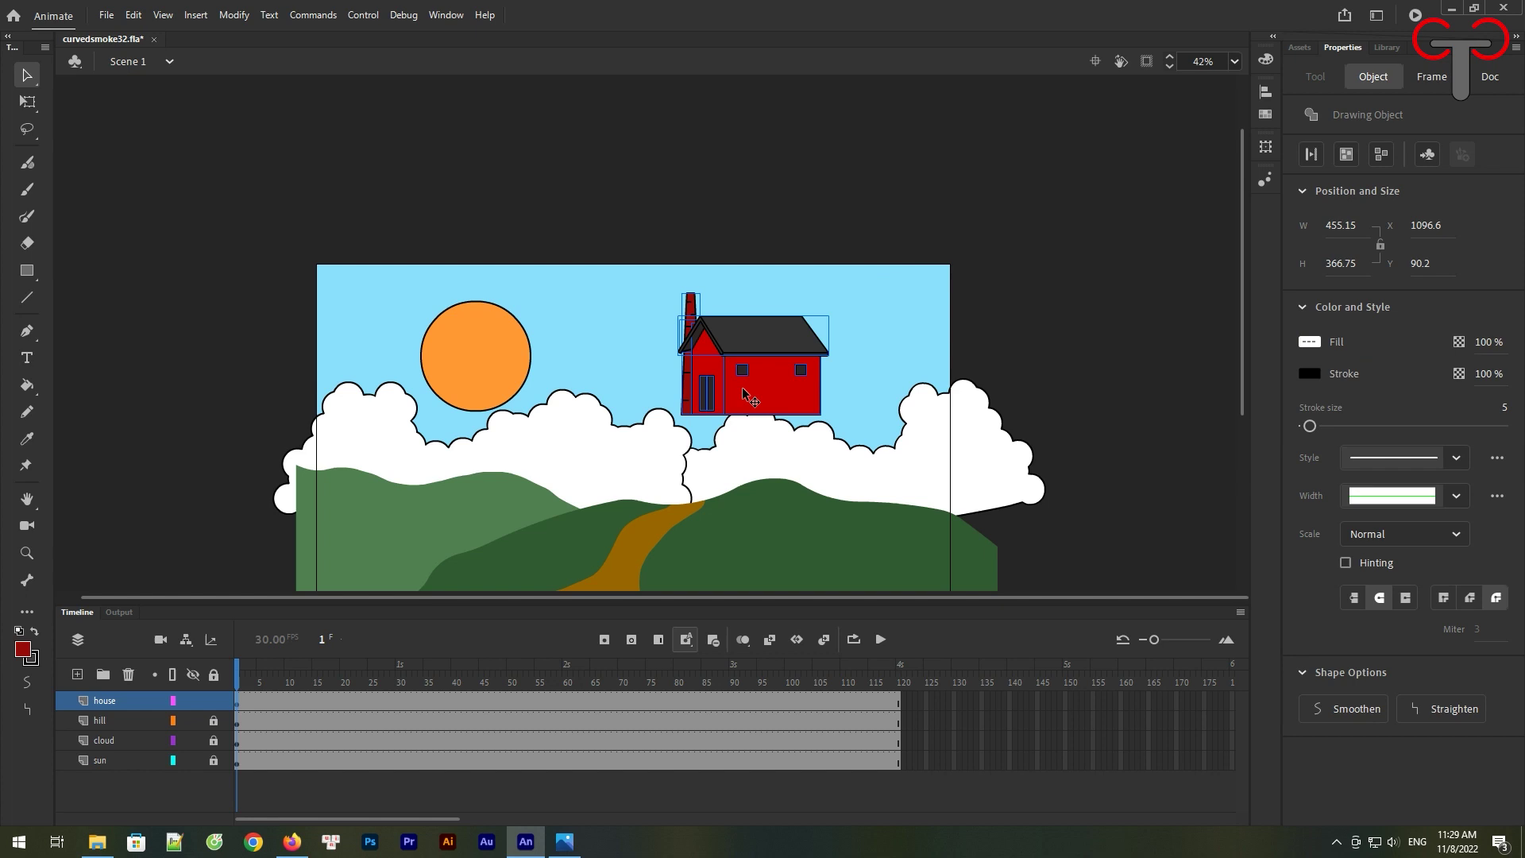
{"action": "left_click_drag", "start_coordinate": [699, 482], "coordinate": [699, 341]}
{"action": "left_click_drag", "start_coordinate": [755, 254], "coordinate": [747, 347]}
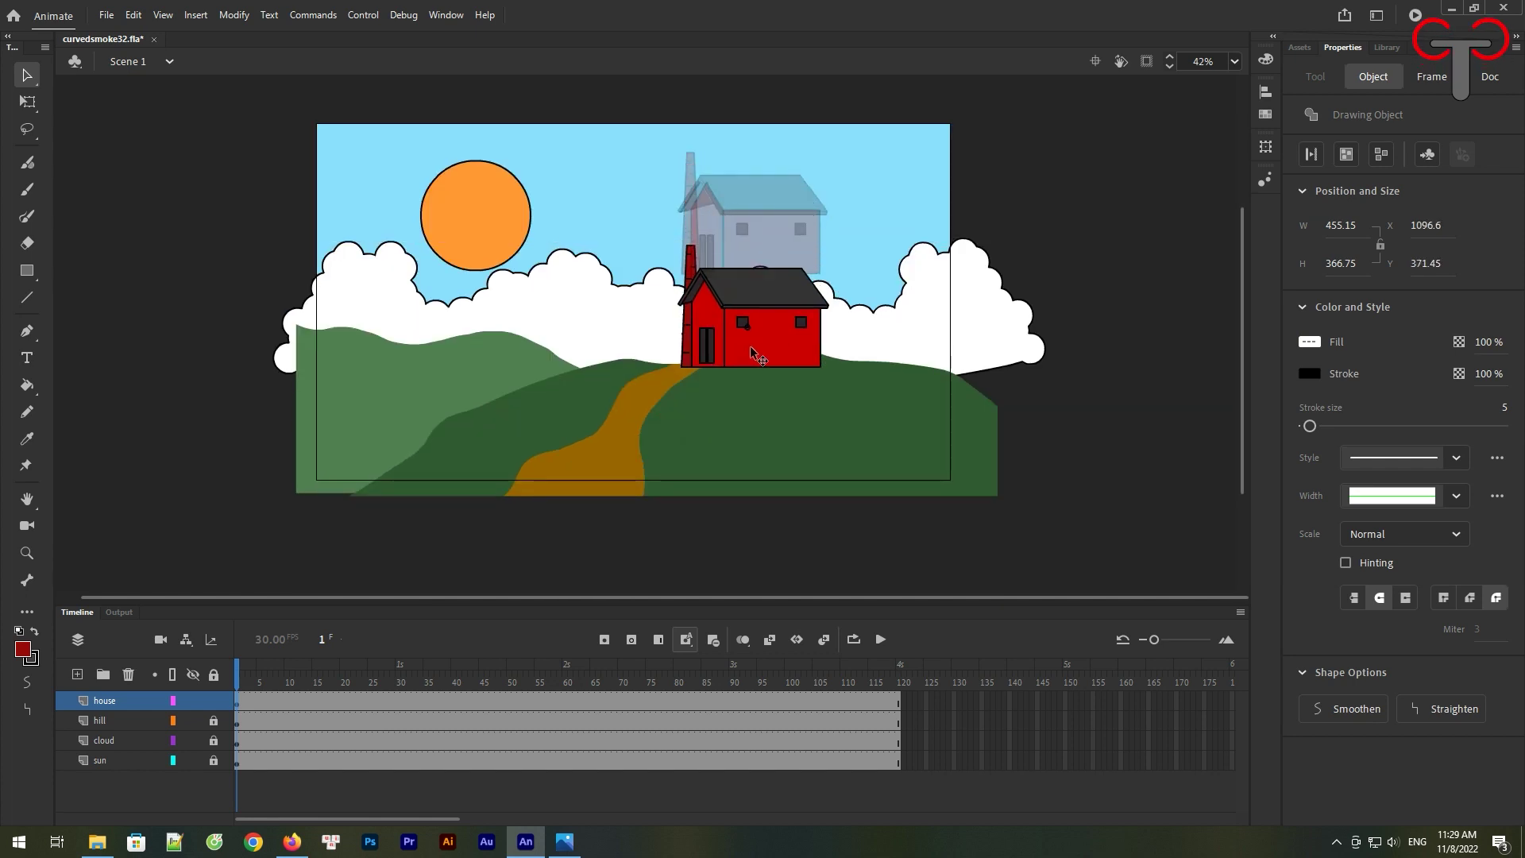
{"action": "left_click_drag", "start_coordinate": [115, 703], "coordinate": [121, 739]}
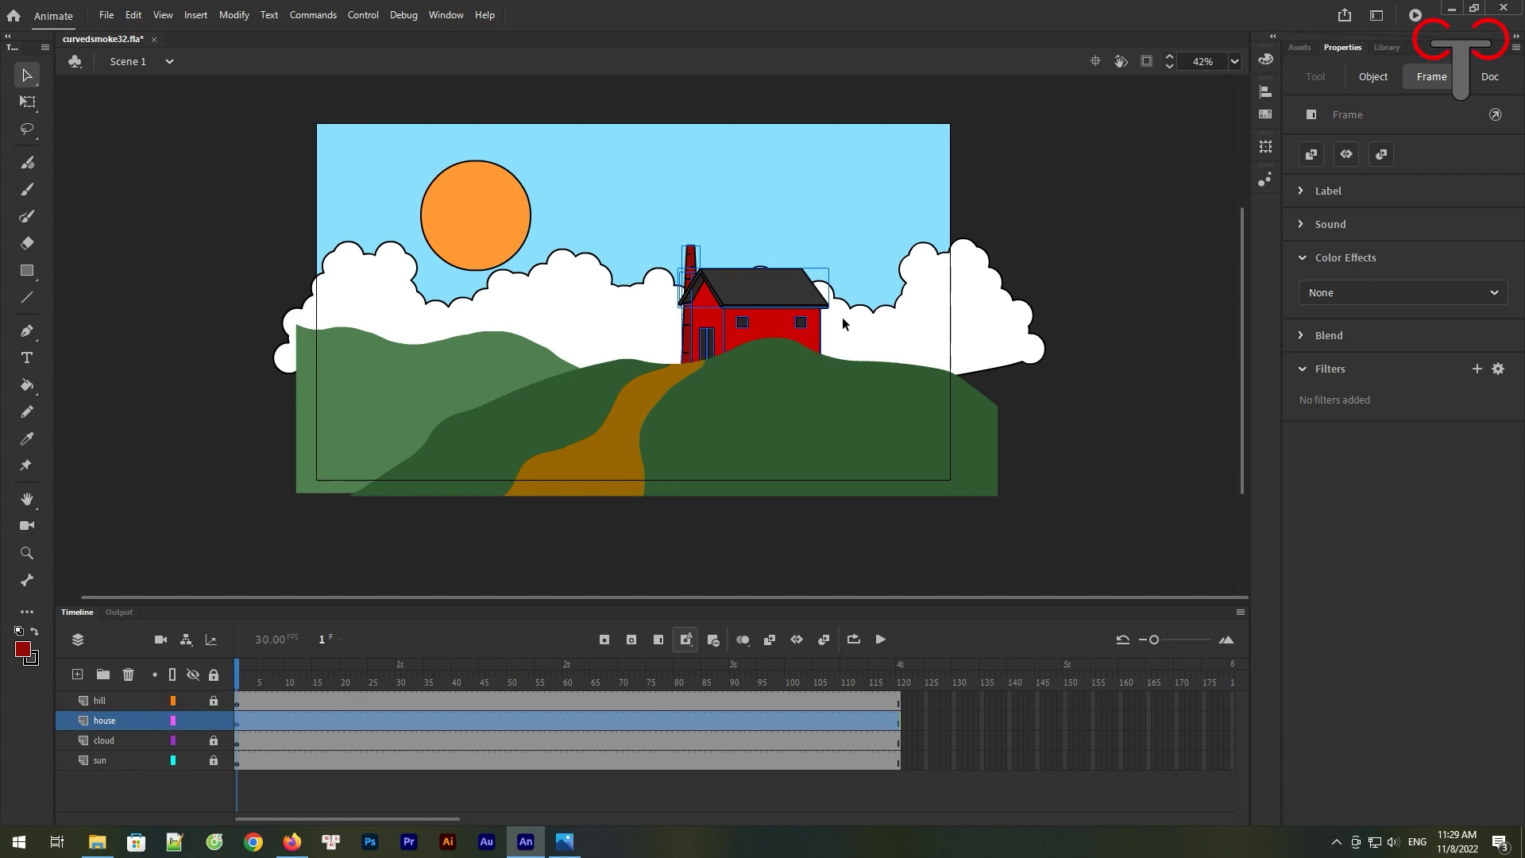
{"action": "left_click", "coordinate": [1054, 215]}
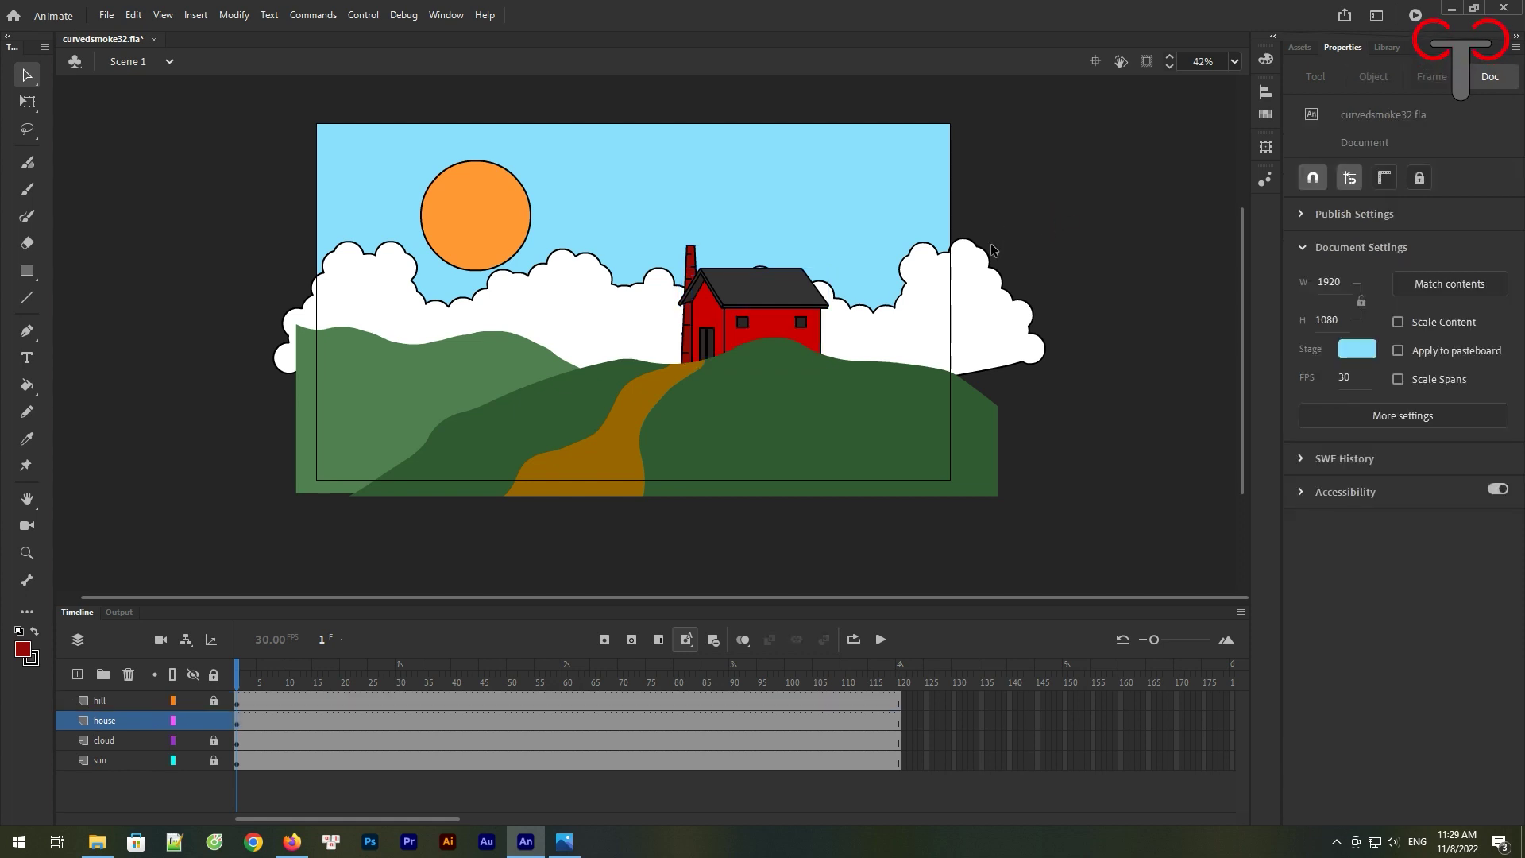
{"action": "left_click", "coordinate": [1048, 257]}
Convert the house artwork to a symbol named 'house' and lock its layer
{"action": "left_click", "coordinate": [237, 725]}
{"action": "right_click", "coordinate": [754, 330]}
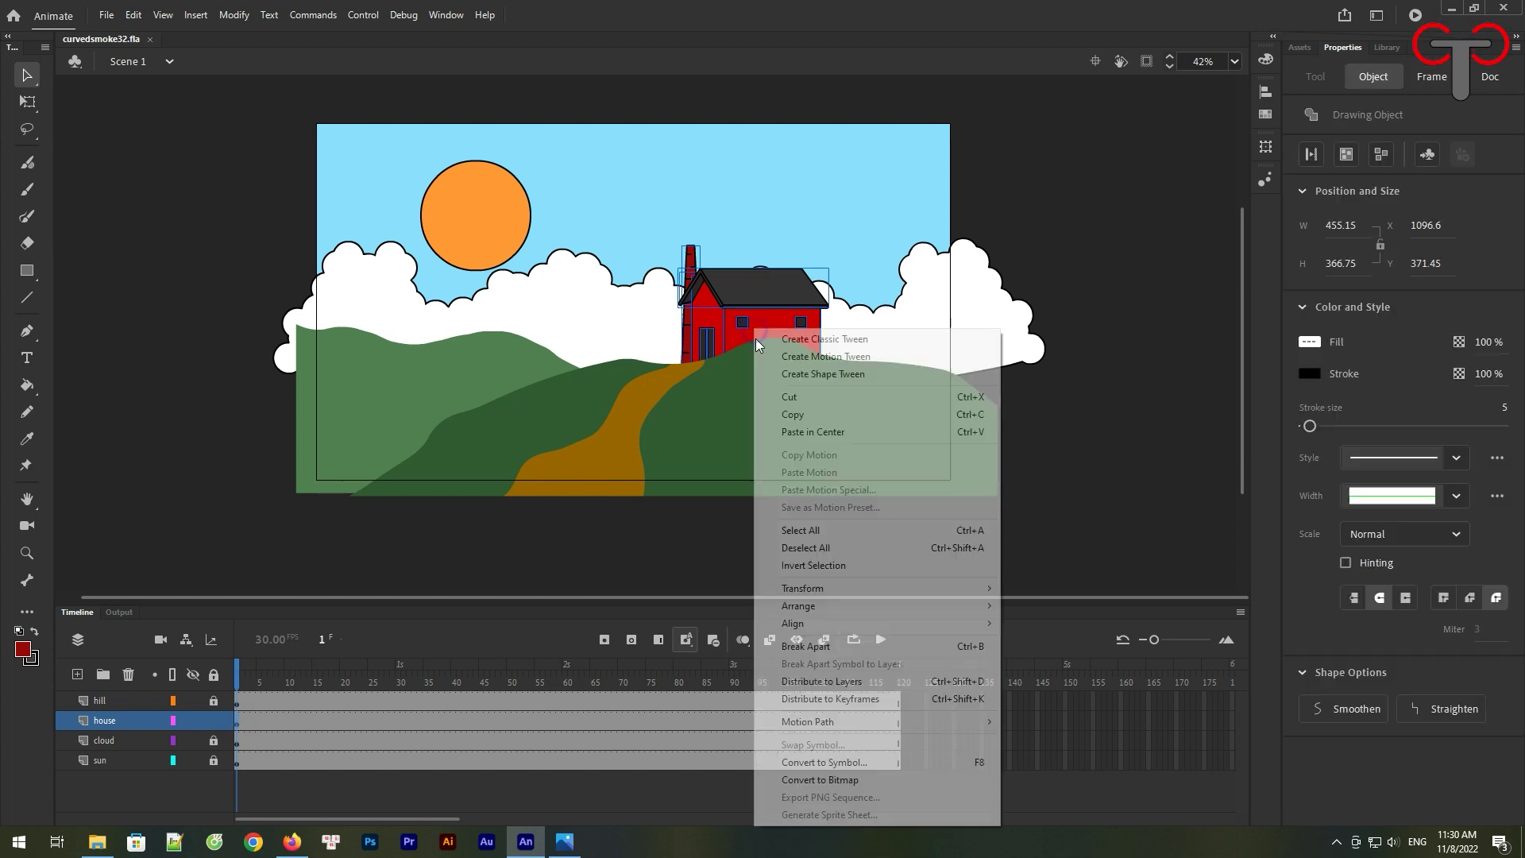
{"action": "left_click", "coordinate": [807, 762]}
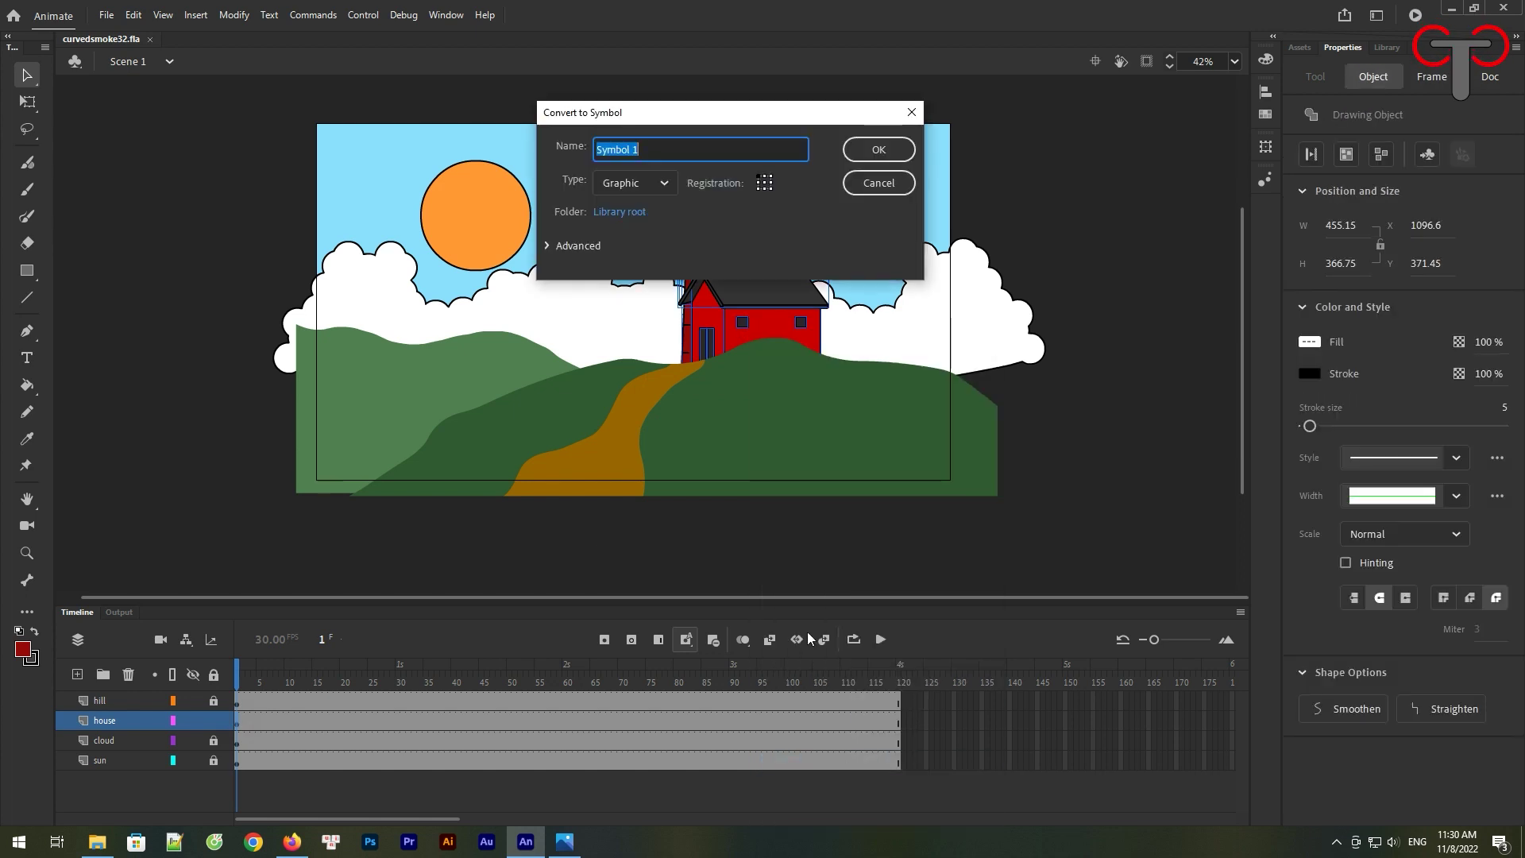
{"action": "type", "text": "house"}
{"action": "key", "text": "Return"}
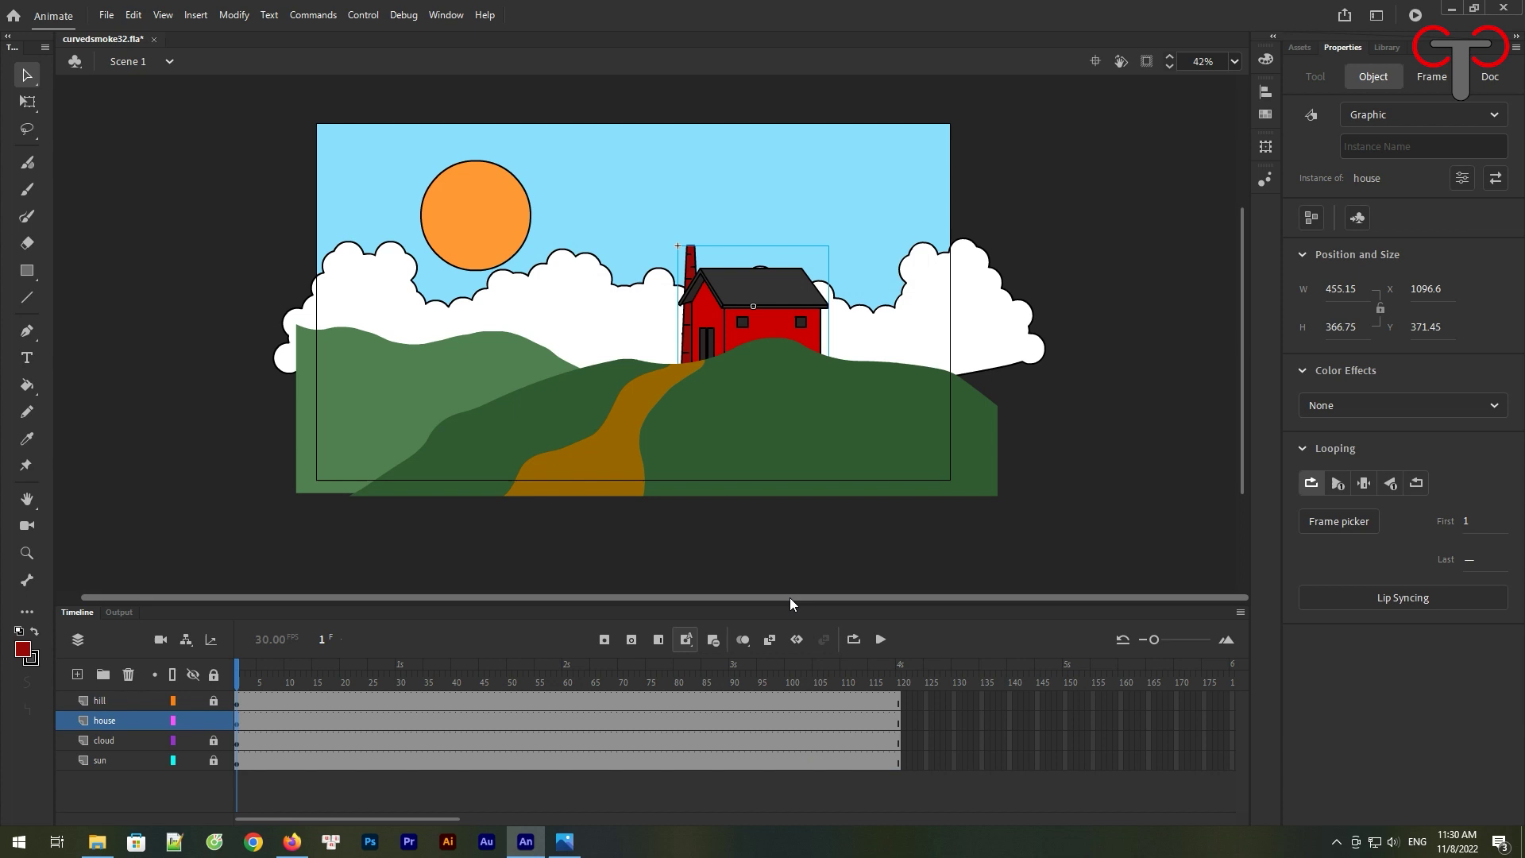
{"action": "left_click", "coordinate": [213, 720]}
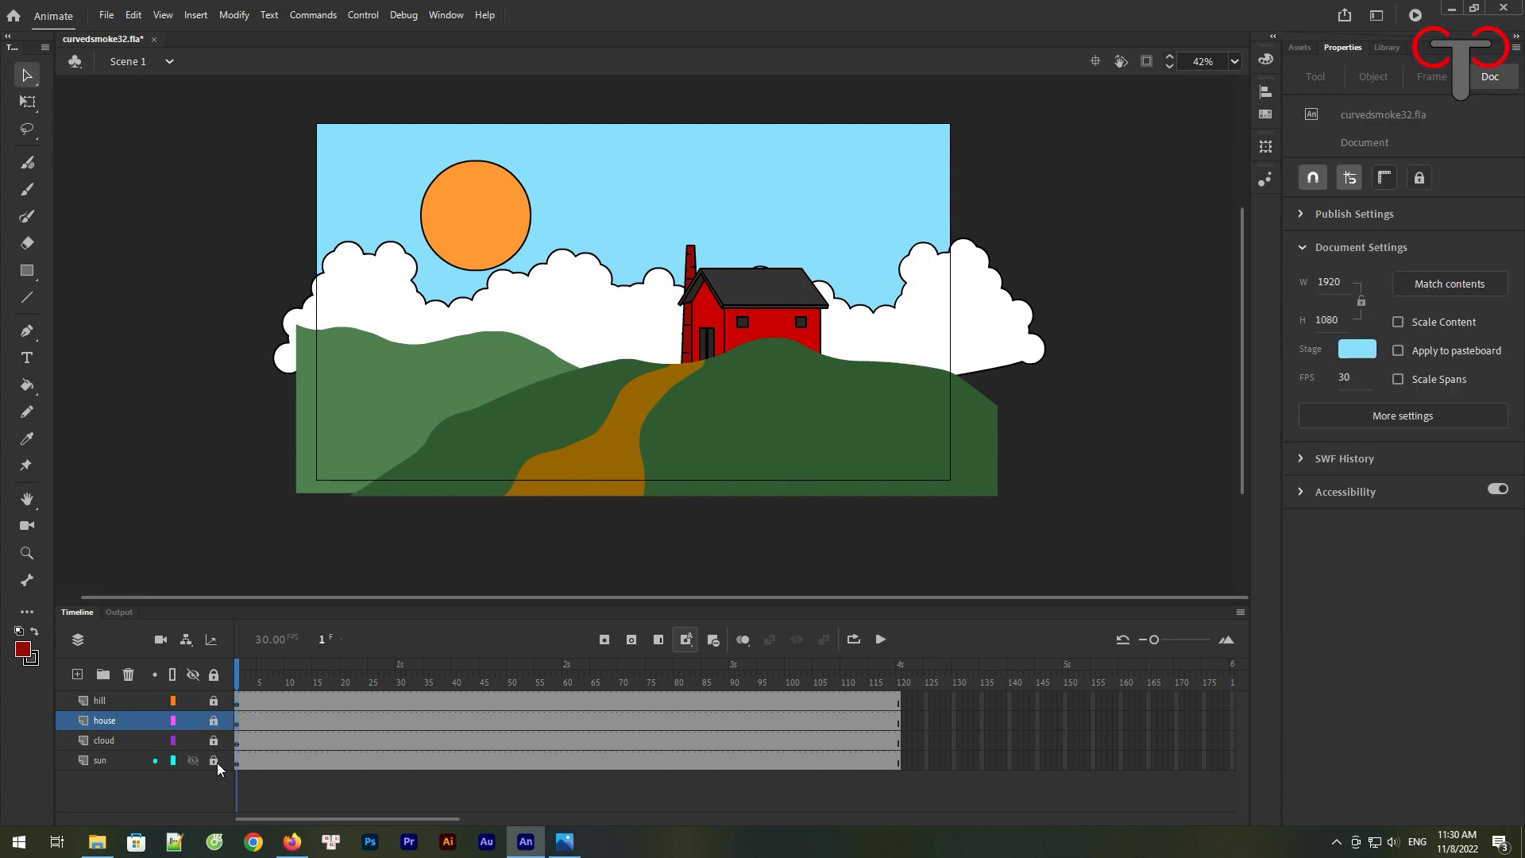
Inside the sun symbol, add a keyframe at frame 30 and enlarge the sun there
{"action": "double_click", "coordinate": [494, 246]}
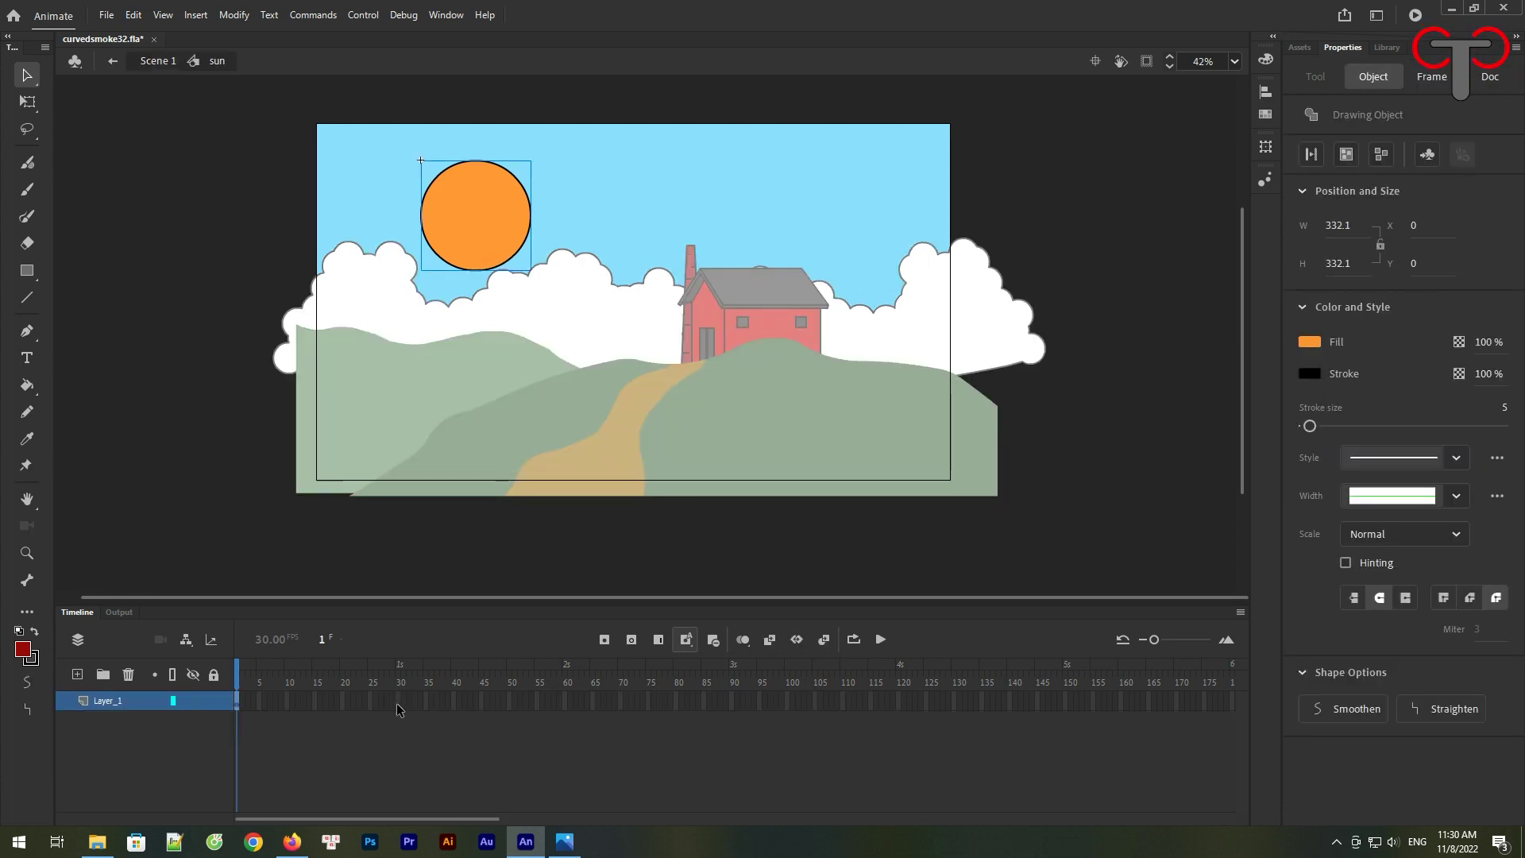
{"action": "left_click", "coordinate": [397, 702]}
{"action": "left_click", "coordinate": [605, 640]}
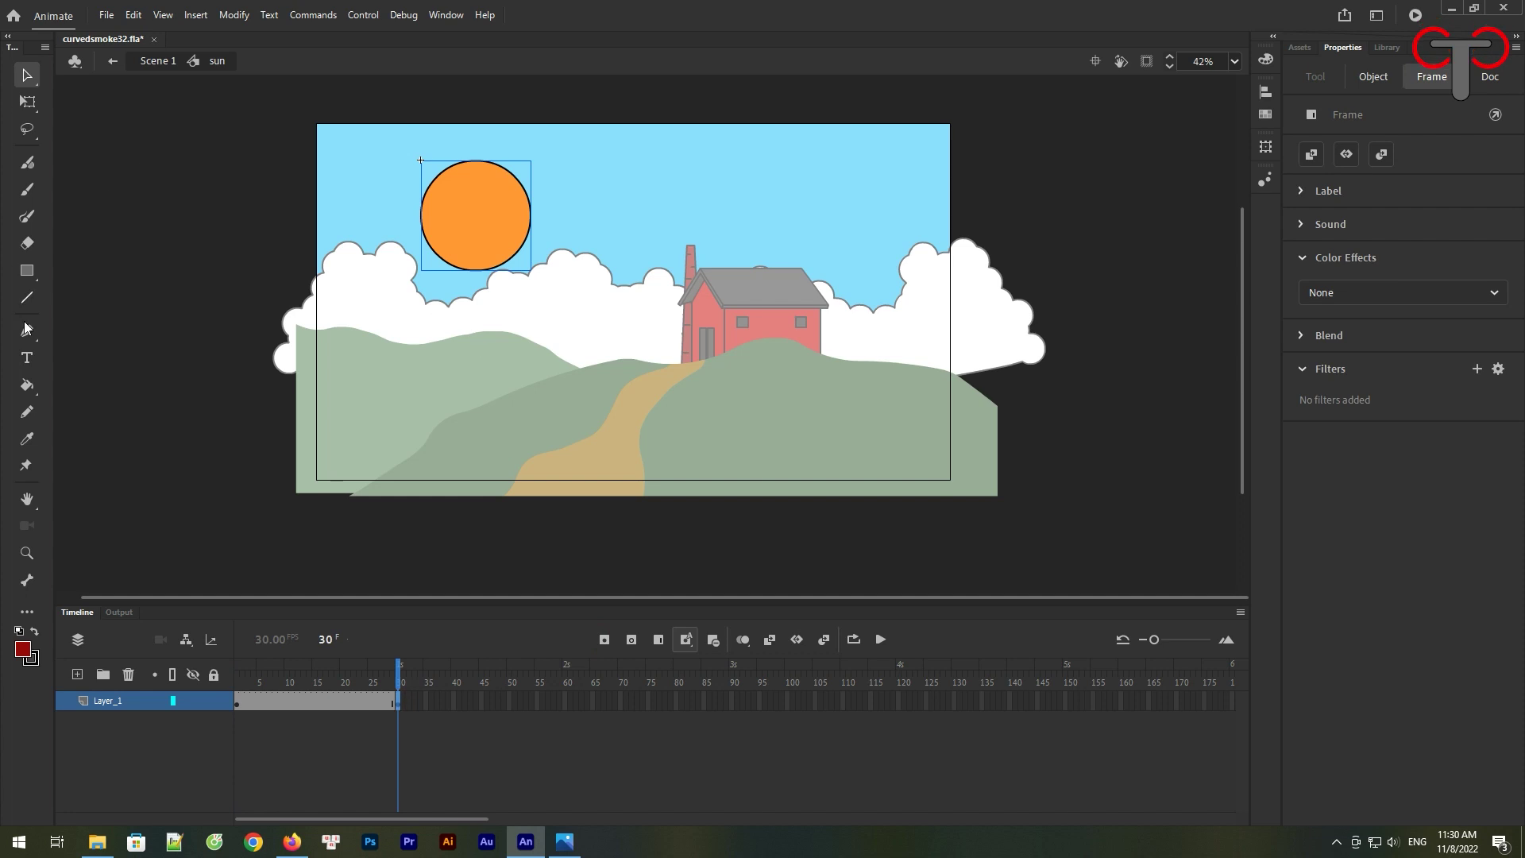
{"action": "left_click", "coordinate": [26, 553]}
{"action": "left_click", "coordinate": [448, 201]}
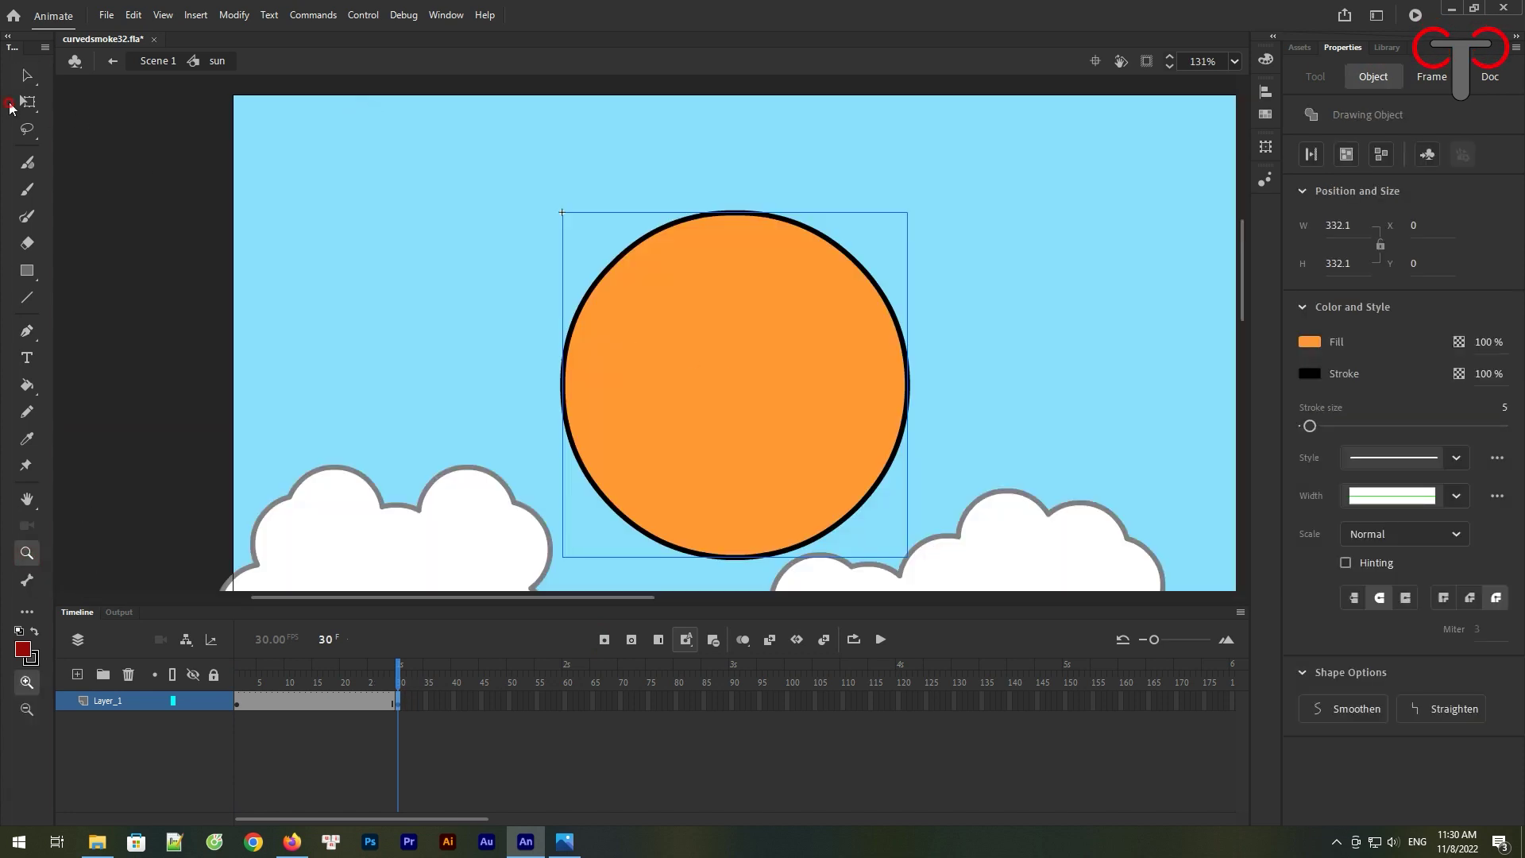
{"action": "left_click", "coordinate": [27, 102]}
{"action": "left_click_drag", "start_coordinate": [562, 212], "coordinate": [532, 188]}
Add a keyframe at frame 60 and create a shape tween across the sun's frames
{"action": "left_click", "coordinate": [240, 703]}
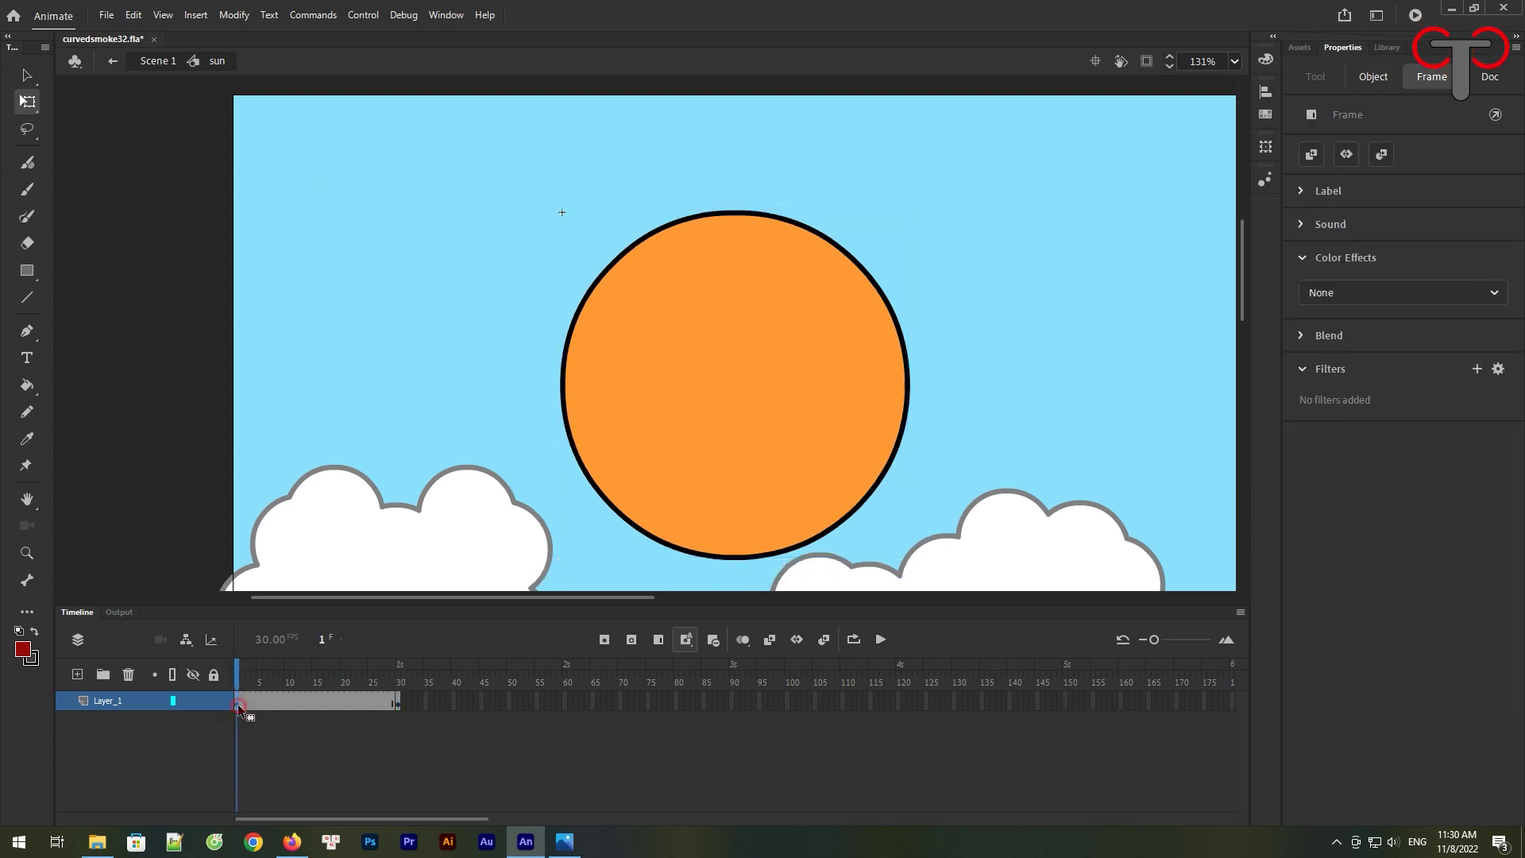
{"action": "key", "text": "F6"}
{"action": "right_click", "coordinate": [309, 700]}
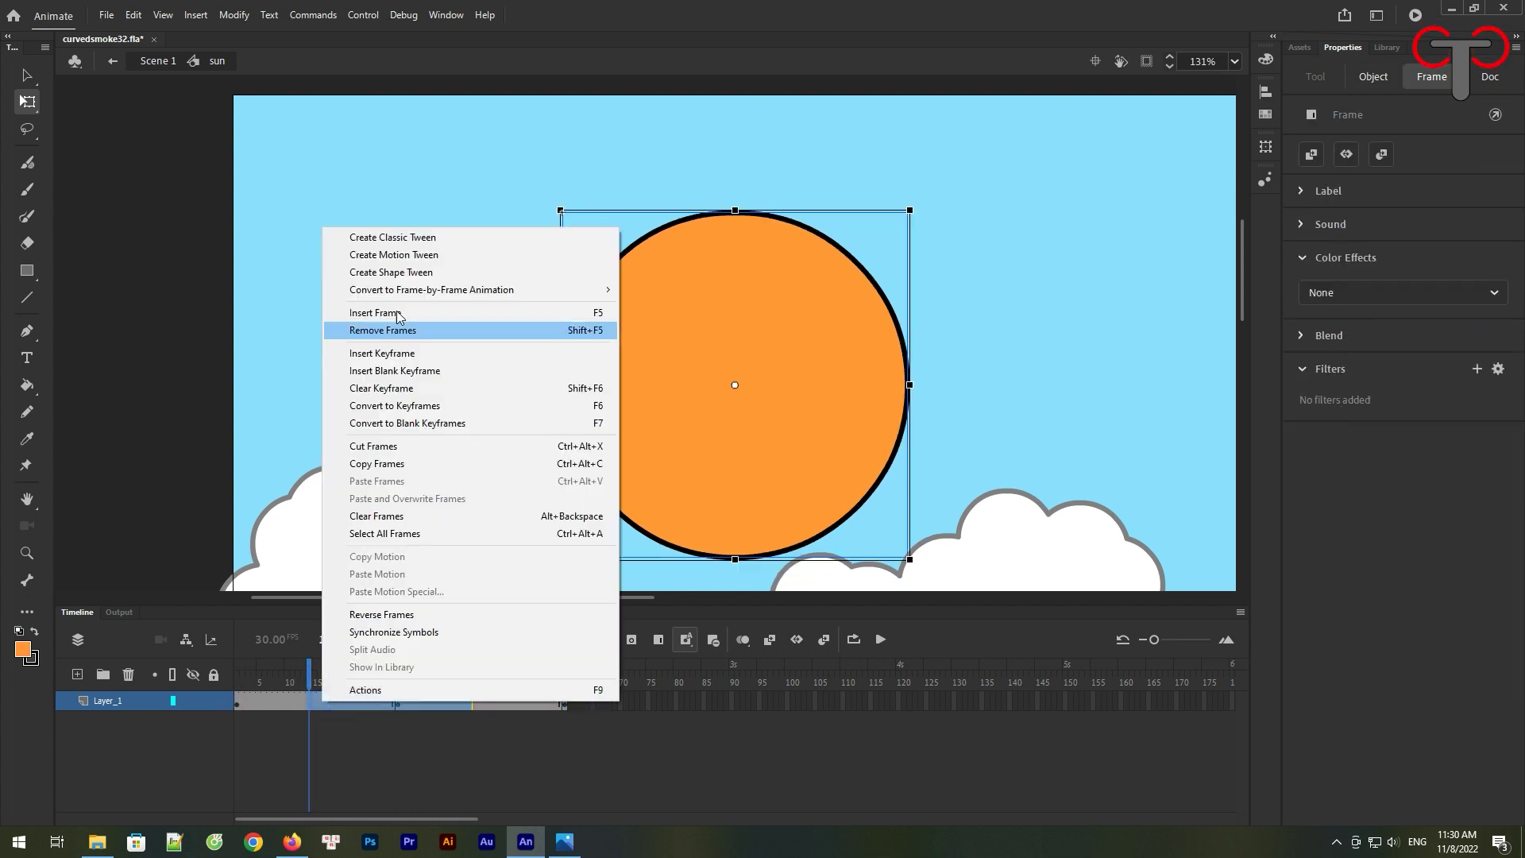
{"action": "left_click", "coordinate": [522, 278]}
Return to Scene 1, preview the sun animation, and open the house symbol with a new layer
{"action": "left_click", "coordinate": [152, 63]}
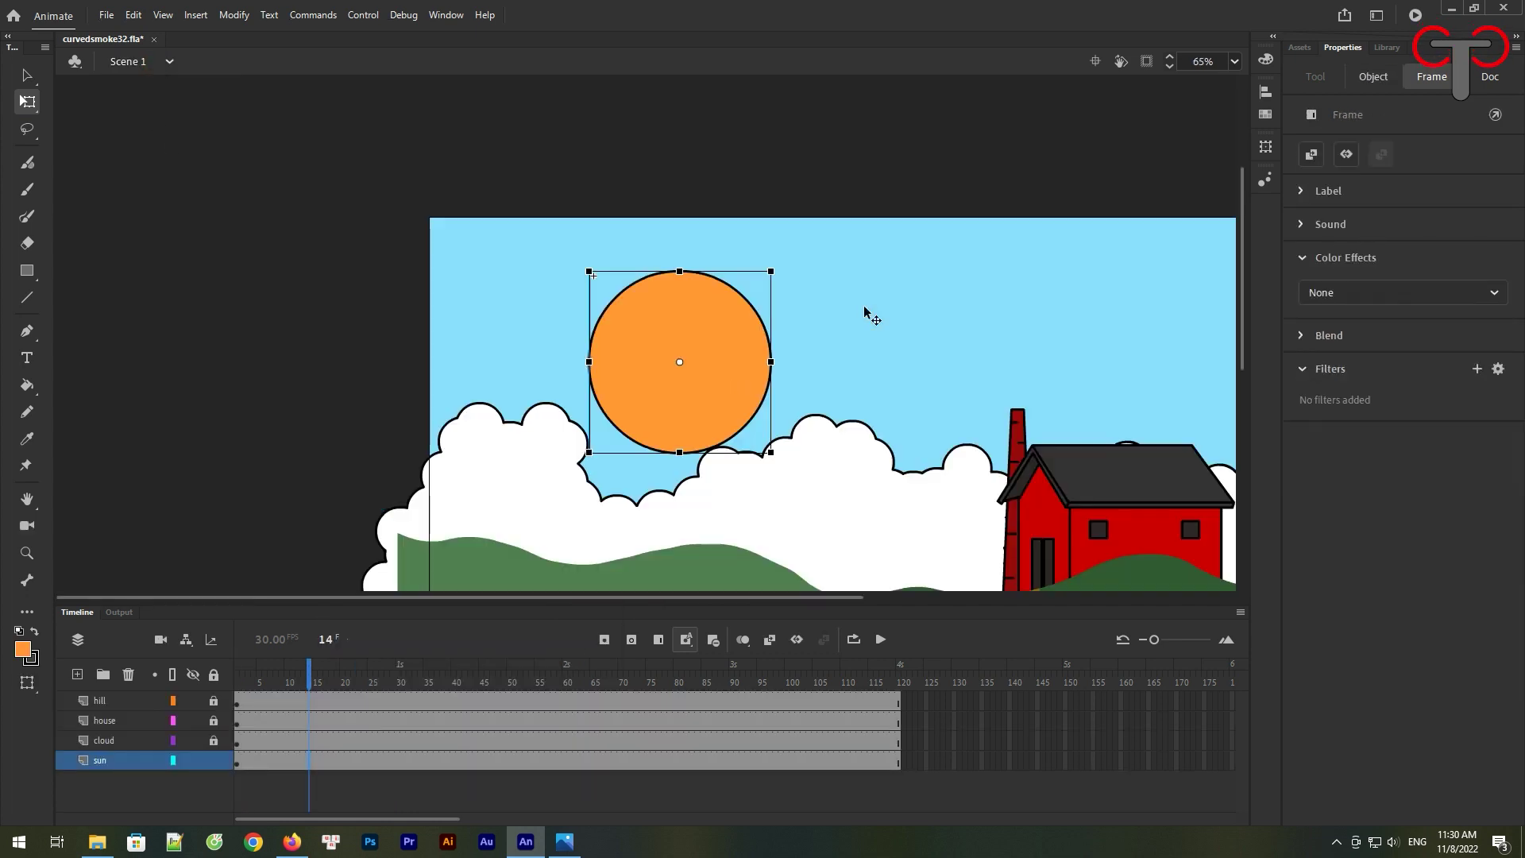
{"action": "left_click_drag", "start_coordinate": [312, 685], "coordinate": [826, 688]}
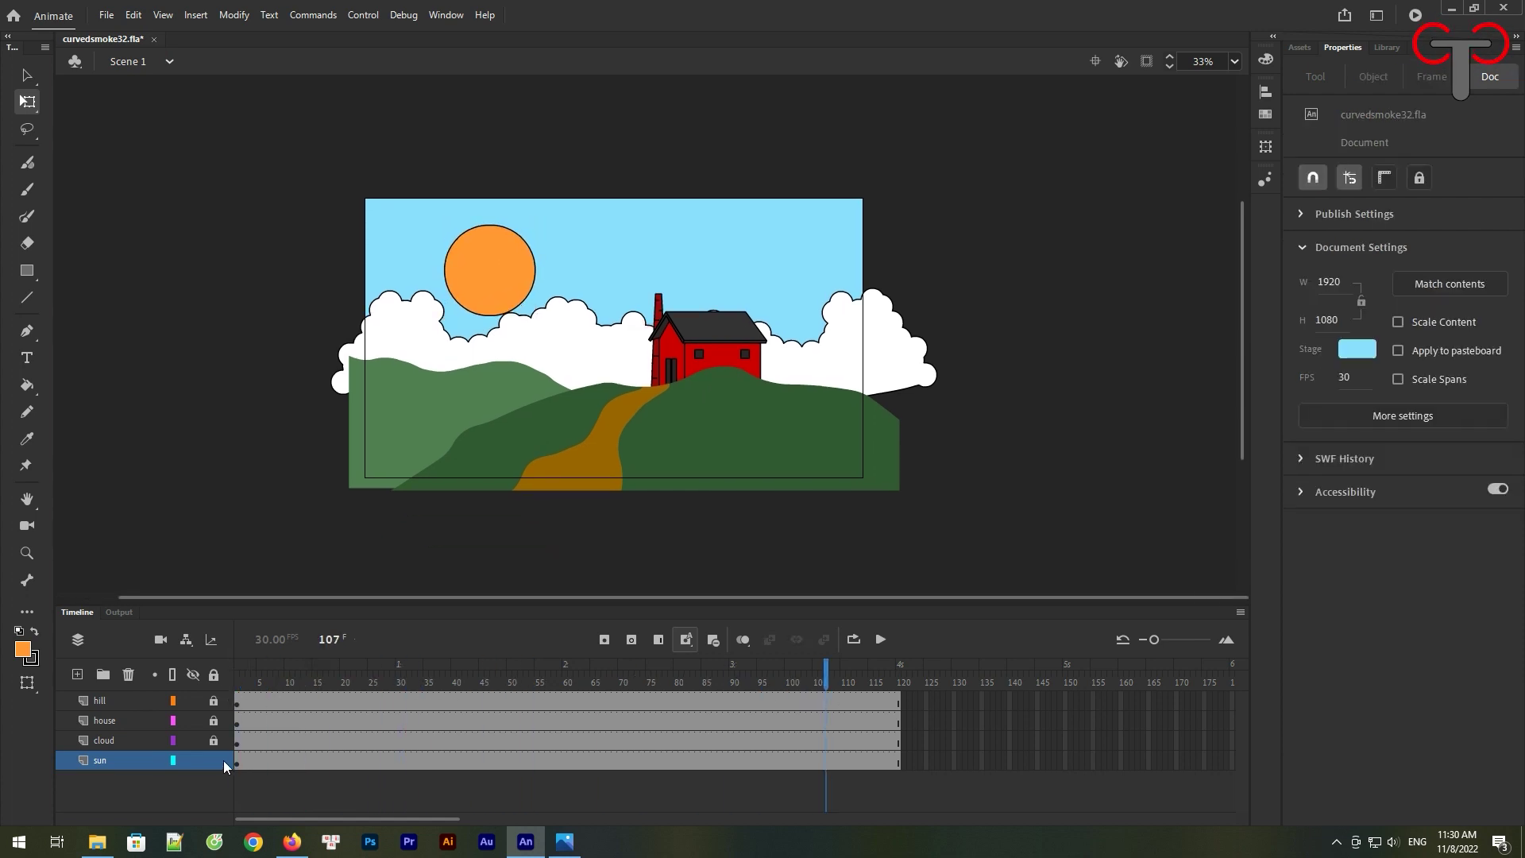
{"action": "left_click", "coordinate": [238, 722]}
{"action": "double_click", "coordinate": [707, 375]}
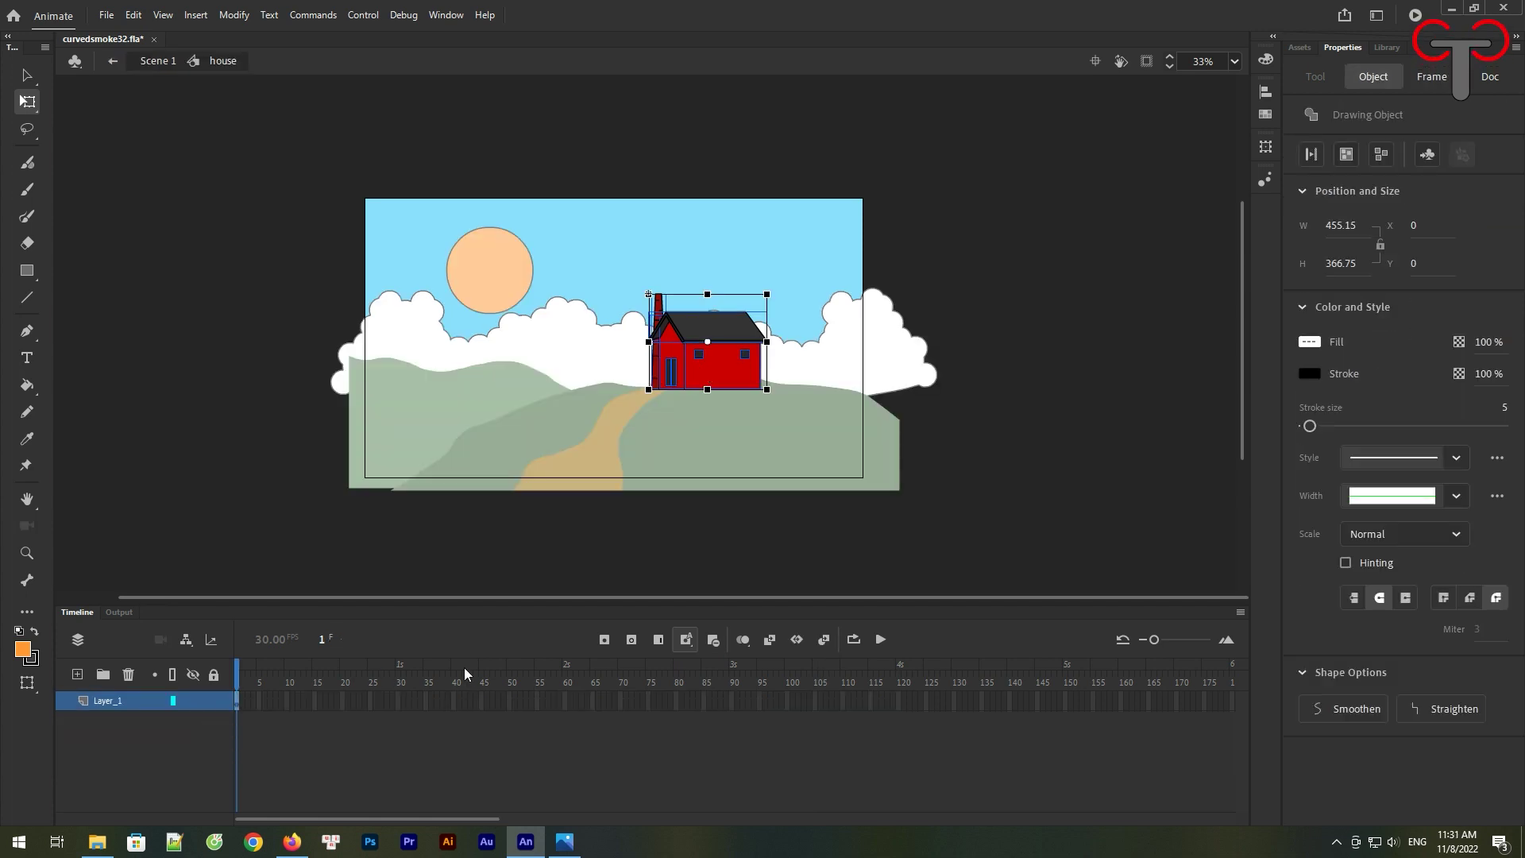
{"action": "left_click", "coordinate": [77, 673]}
Rename the layers 'house' and 'smoke', placing smoke beneath house
{"action": "double_click", "coordinate": [113, 722]}
{"action": "type", "text": "house"}
{"action": "key", "text": "Return"}
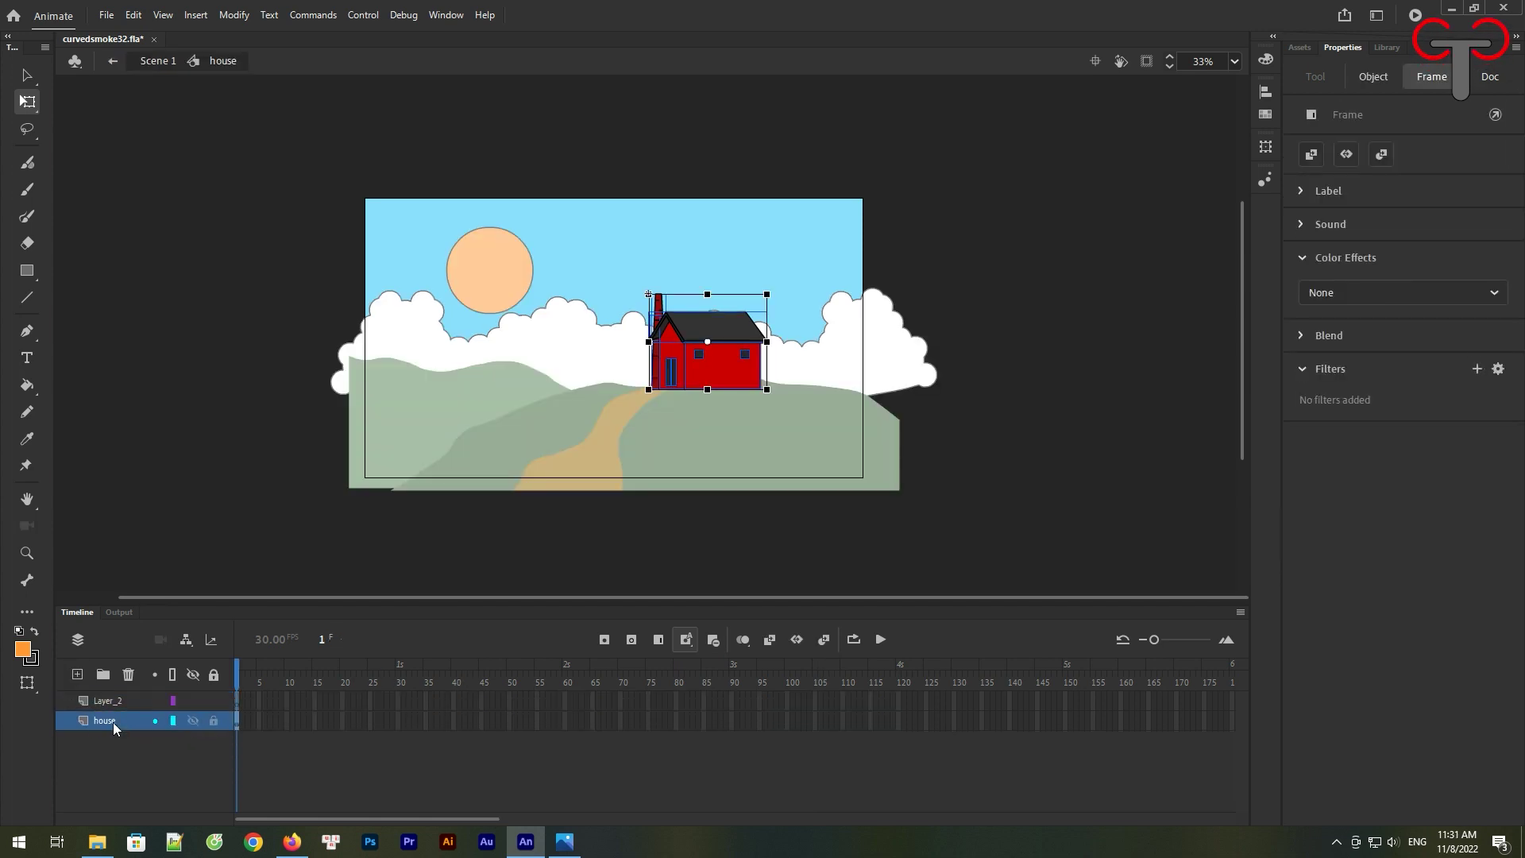
{"action": "double_click", "coordinate": [107, 701]}
{"action": "type", "text": "smoke"}
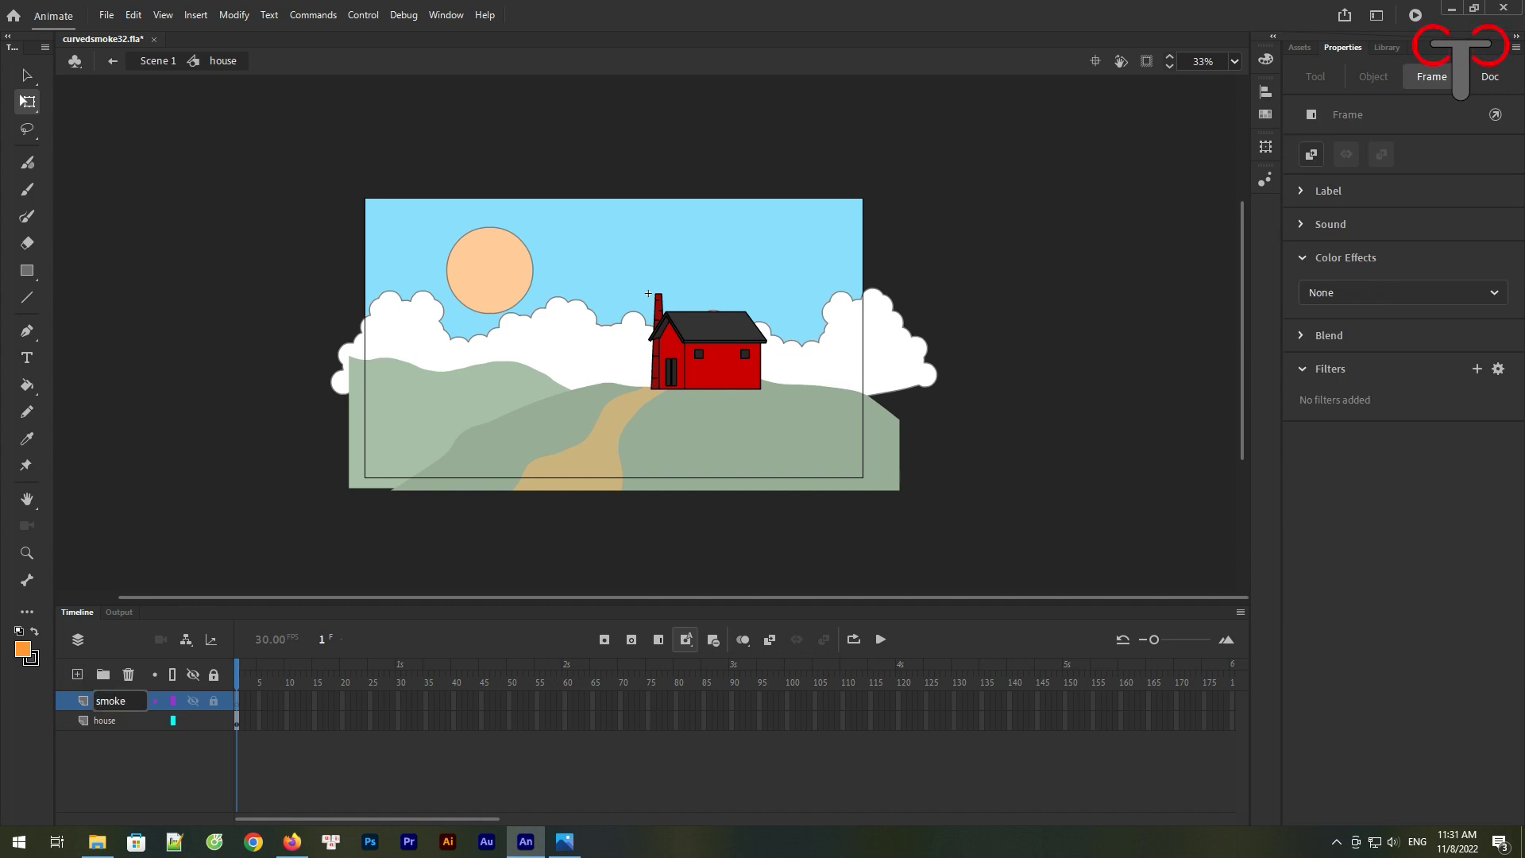
{"action": "left_click_drag", "start_coordinate": [106, 702], "coordinate": [123, 725]}
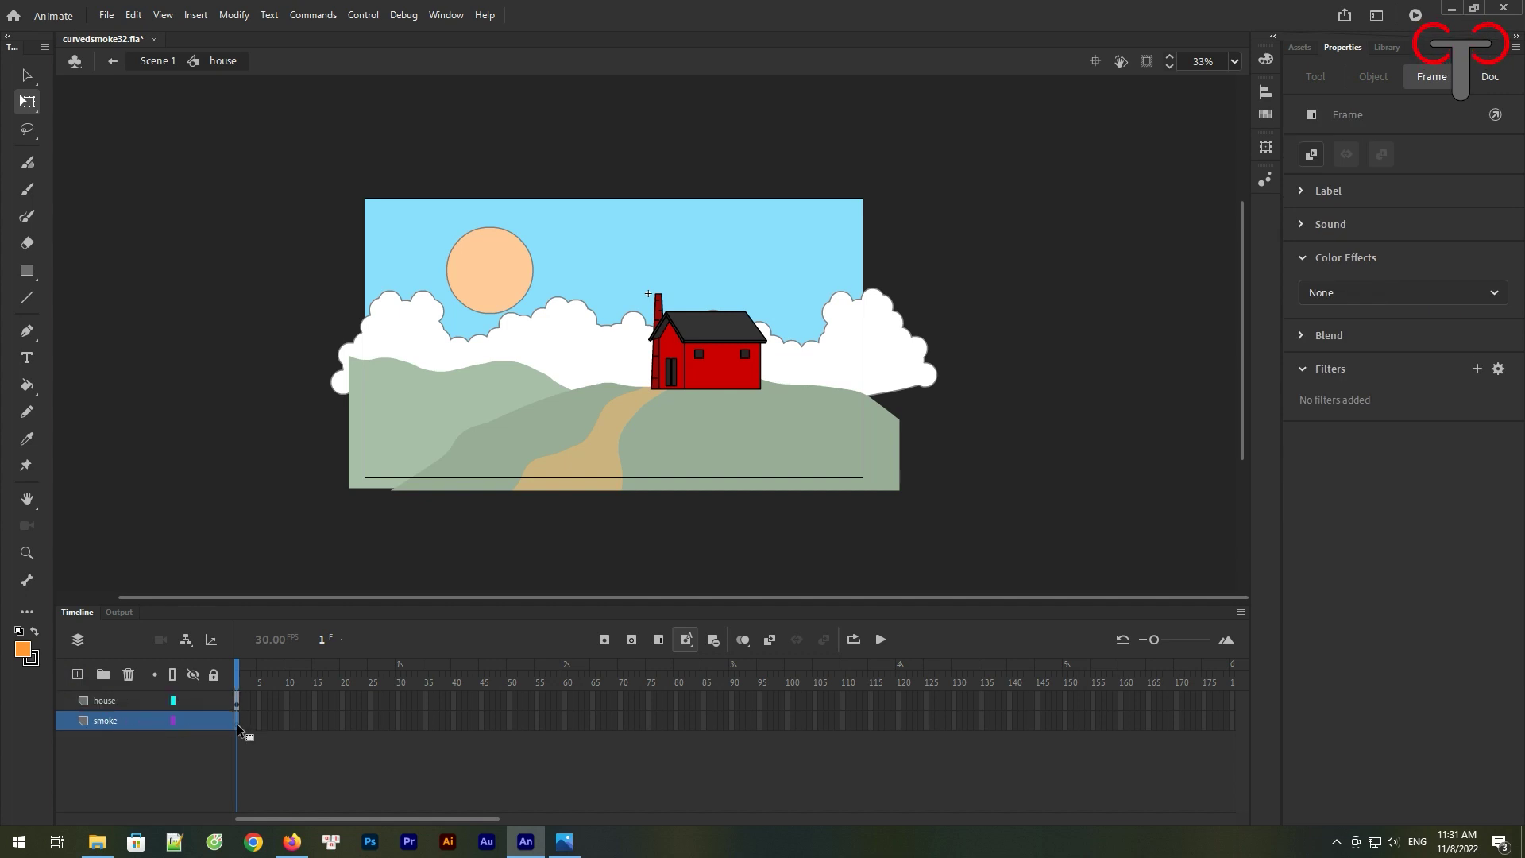
Draw a stroke-less light grey circle just above the chimney
{"action": "left_click", "coordinate": [30, 561]}
{"action": "left_click_drag", "start_coordinate": [617, 255], "coordinate": [621, 422]}
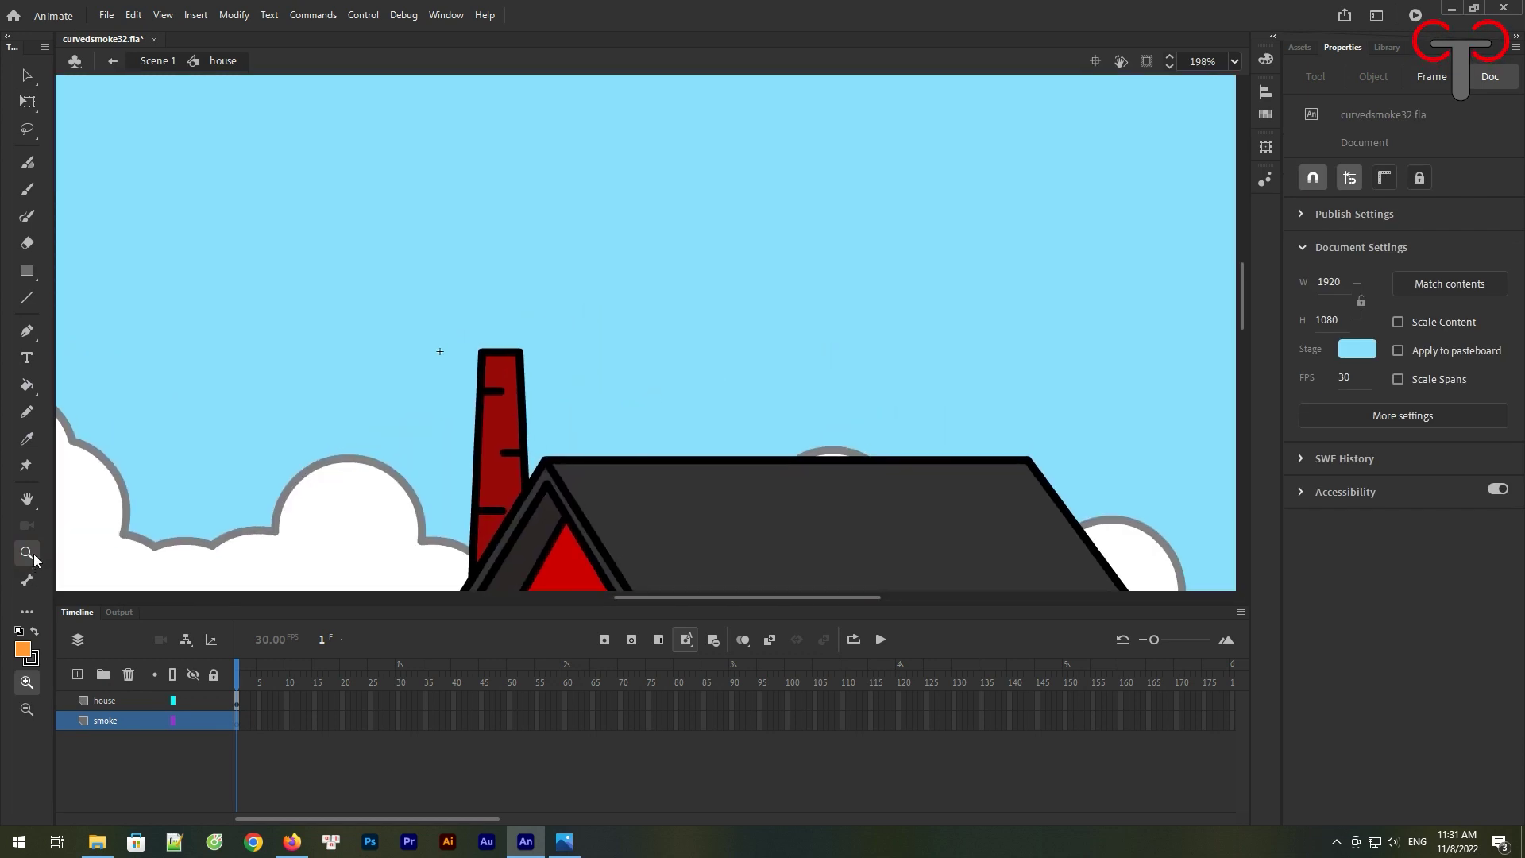
{"action": "left_click", "coordinate": [37, 661]}
{"action": "left_click", "coordinate": [296, 445]}
{"action": "left_click", "coordinate": [27, 644]}
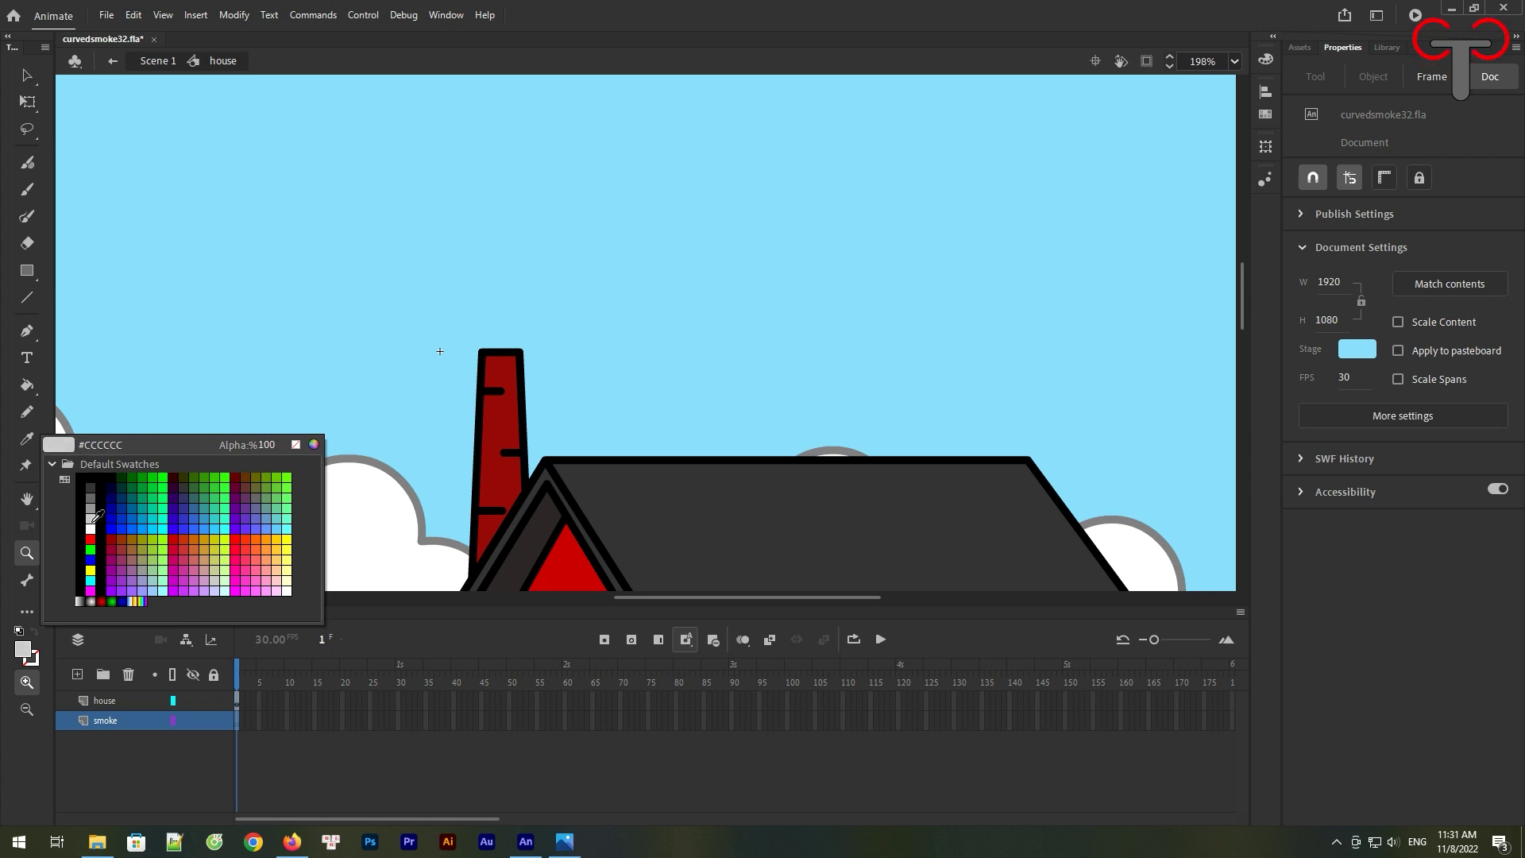
{"action": "left_click", "coordinate": [97, 516]}
{"action": "left_click_drag", "start_coordinate": [26, 270], "coordinate": [103, 320]}
{"action": "mouse_move", "coordinate": [477, 305]}
{"action": "left_mouse_down"}
{"action": "mouse_move", "coordinate": [505, 347]}
{"action": "mouse_move", "coordinate": [530, 349]}
{"action": "mouse_move", "coordinate": [505, 350]}
{"action": "mouse_move", "coordinate": [515, 270]}
{"action": "left_mouse_up"}
Change the puff's fill to white and deselect it ready for reshaping
{"action": "left_click", "coordinate": [24, 652]}
{"action": "left_click", "coordinate": [97, 525]}
{"action": "left_click", "coordinate": [24, 73]}
{"action": "left_click", "coordinate": [569, 233]}
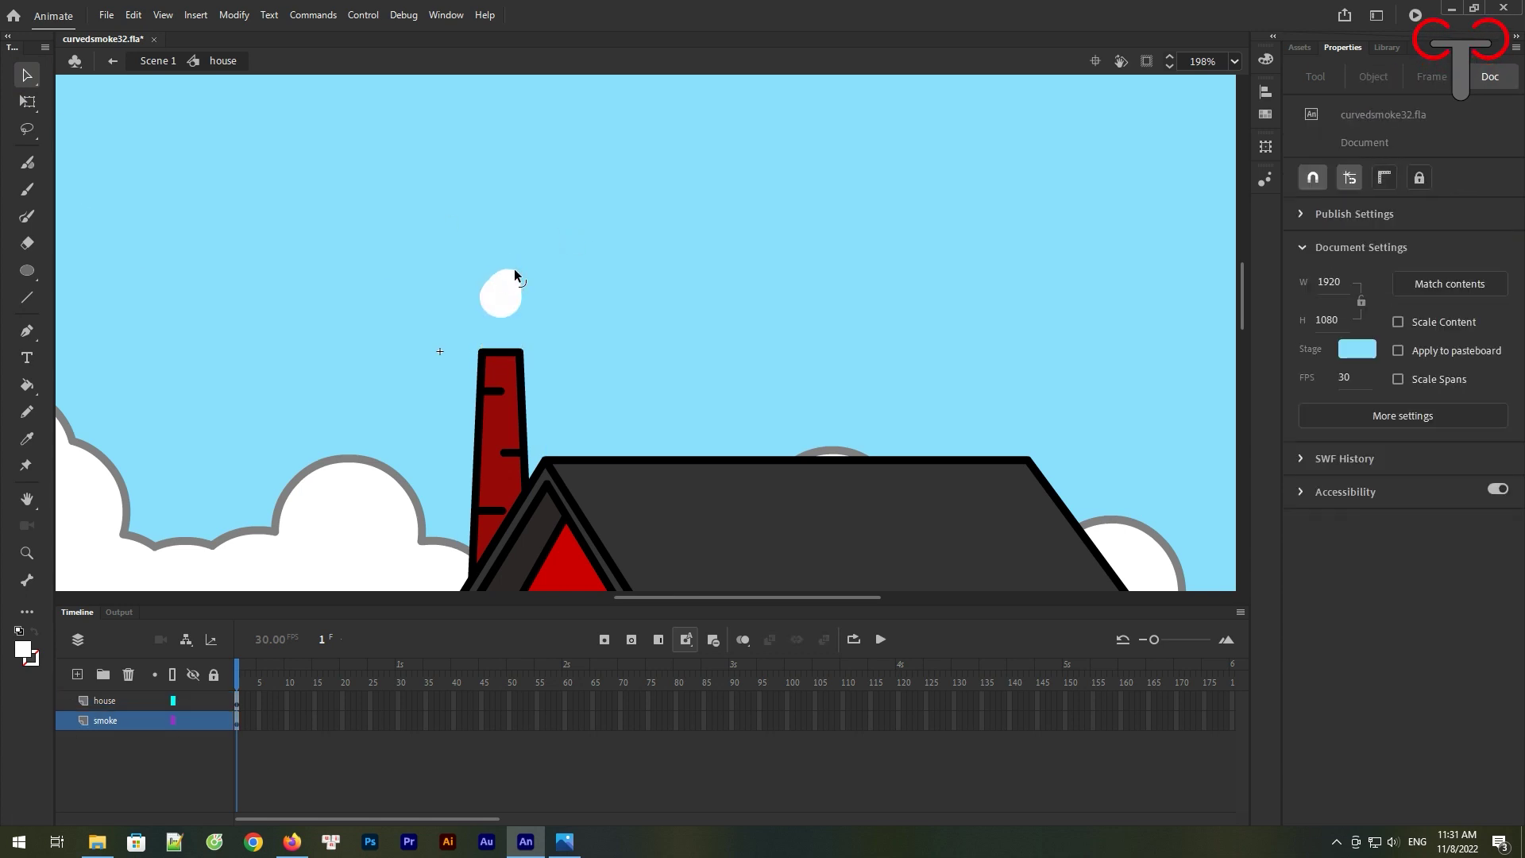
Convert the egg-shaped puff into a graphic symbol named smoke1 and edit it
{"action": "right_click", "coordinate": [506, 312]}
{"action": "left_click", "coordinate": [597, 731]}
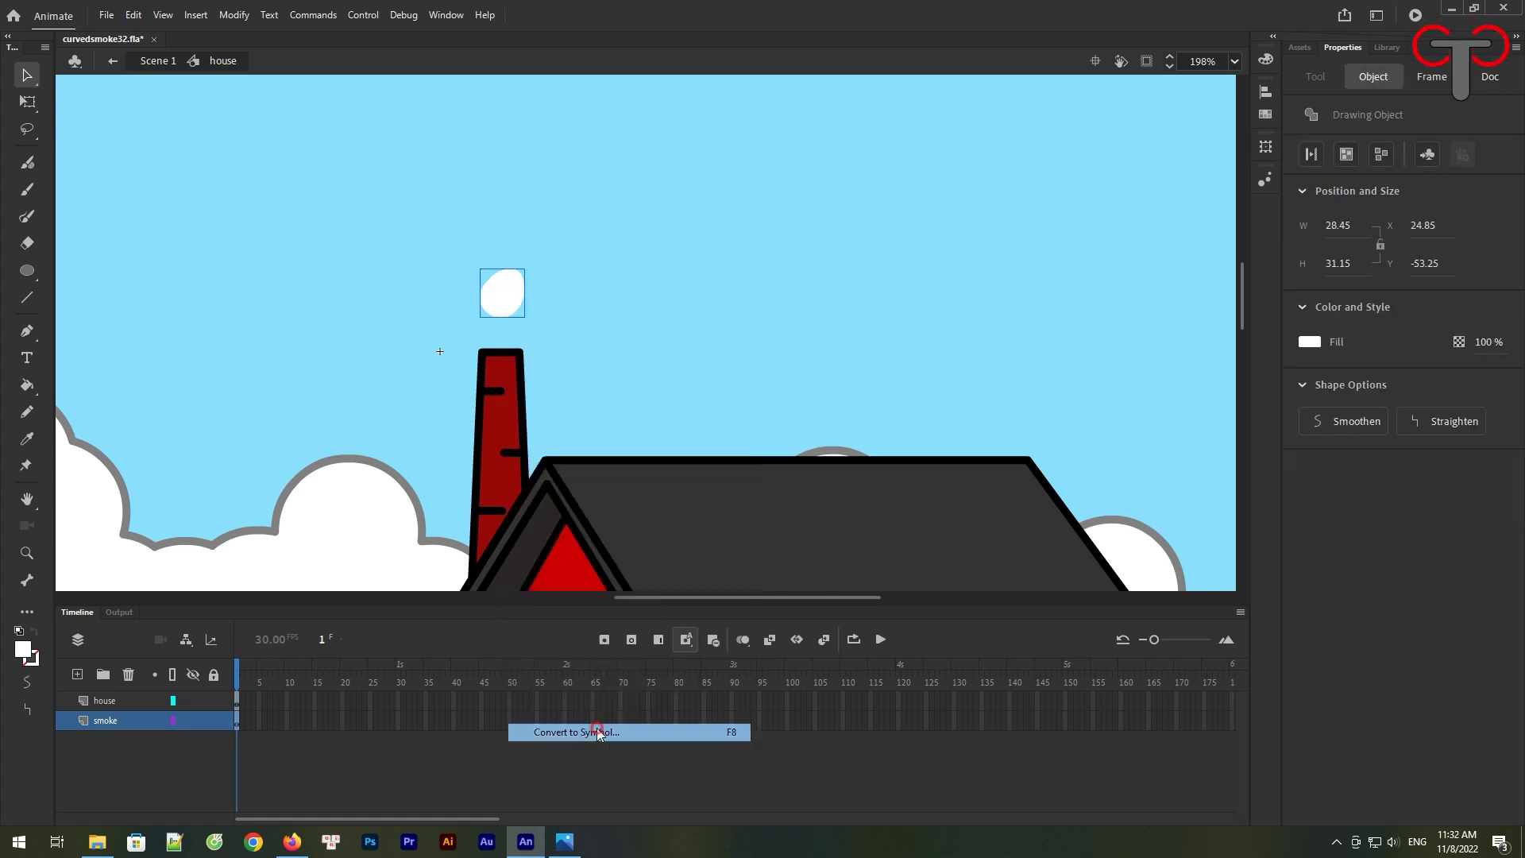
{"action": "type", "text": "smoke"}
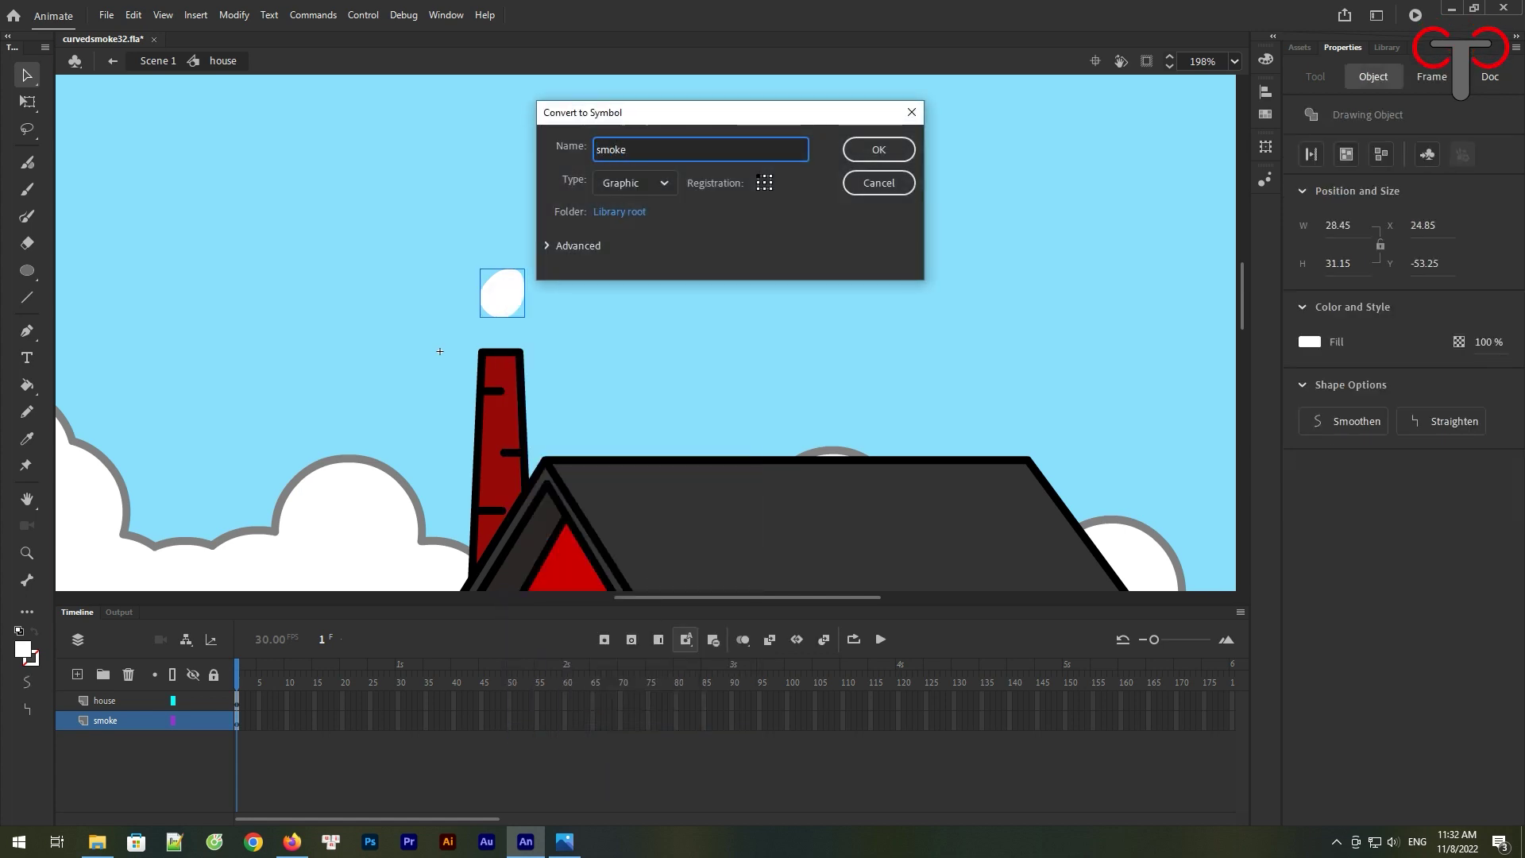
{"action": "key", "text": "Return"}
{"action": "double_click", "coordinate": [496, 310]}
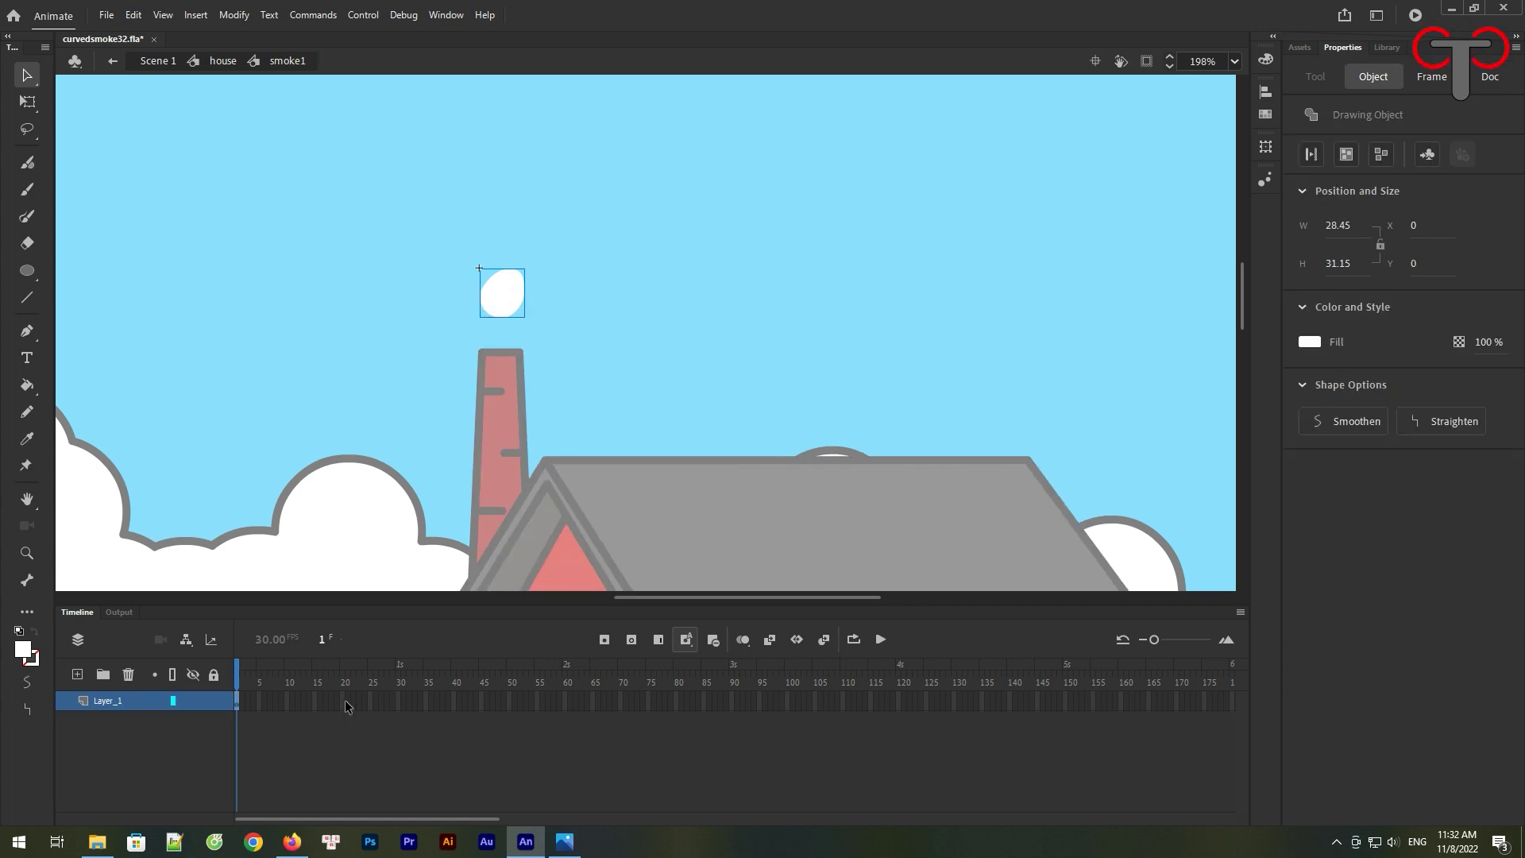
Add a keyframe at frame 20 and enlarge the puff there
{"action": "left_click", "coordinate": [496, 353]}
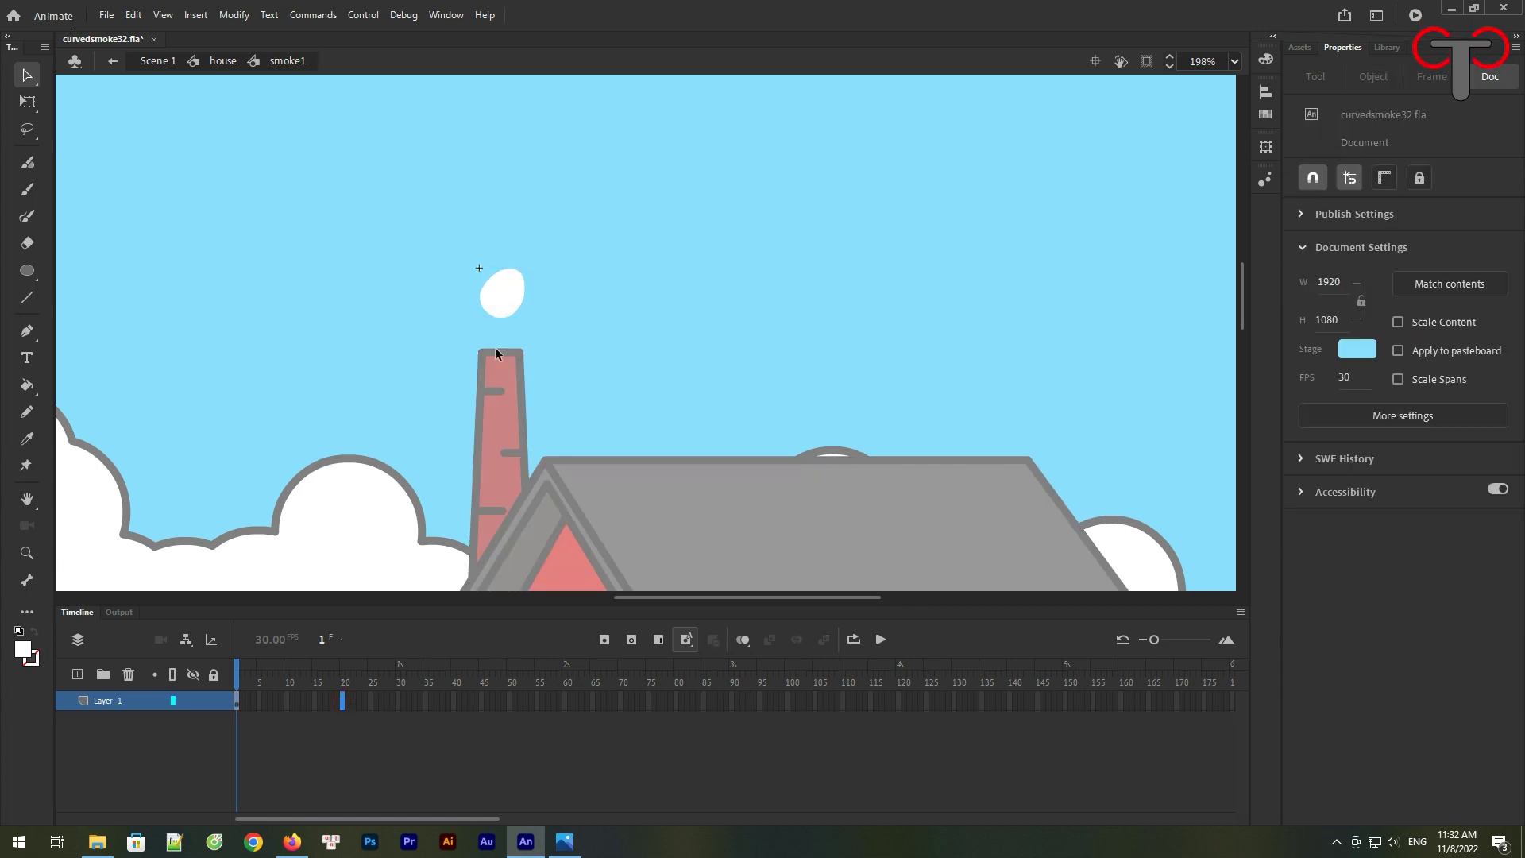
{"action": "left_click", "coordinate": [605, 640]}
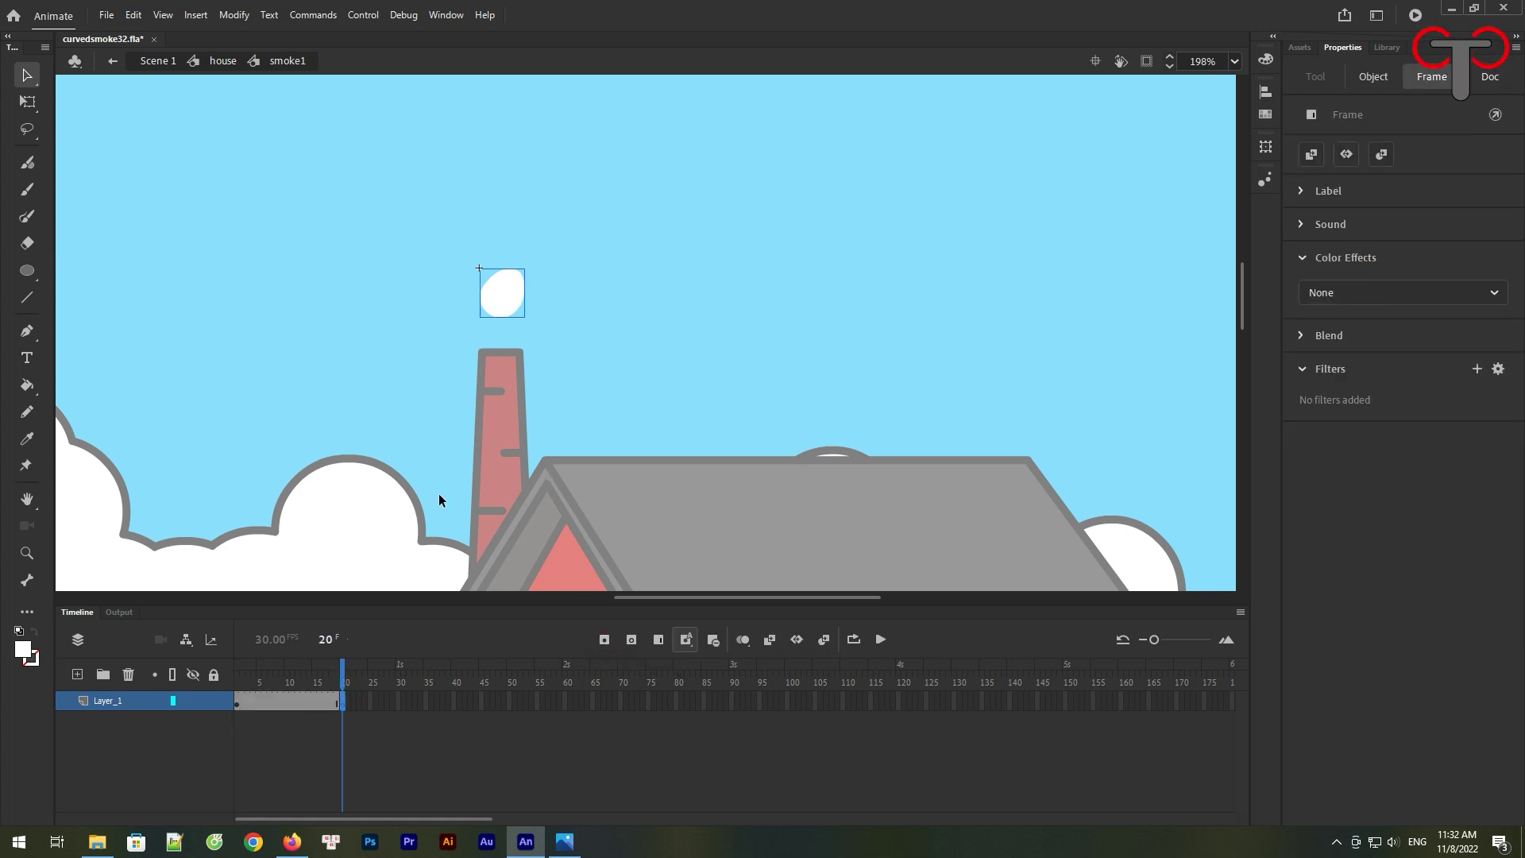
{"action": "left_click", "coordinate": [28, 101]}
{"action": "left_click_drag", "start_coordinate": [535, 325], "coordinate": [548, 337]}
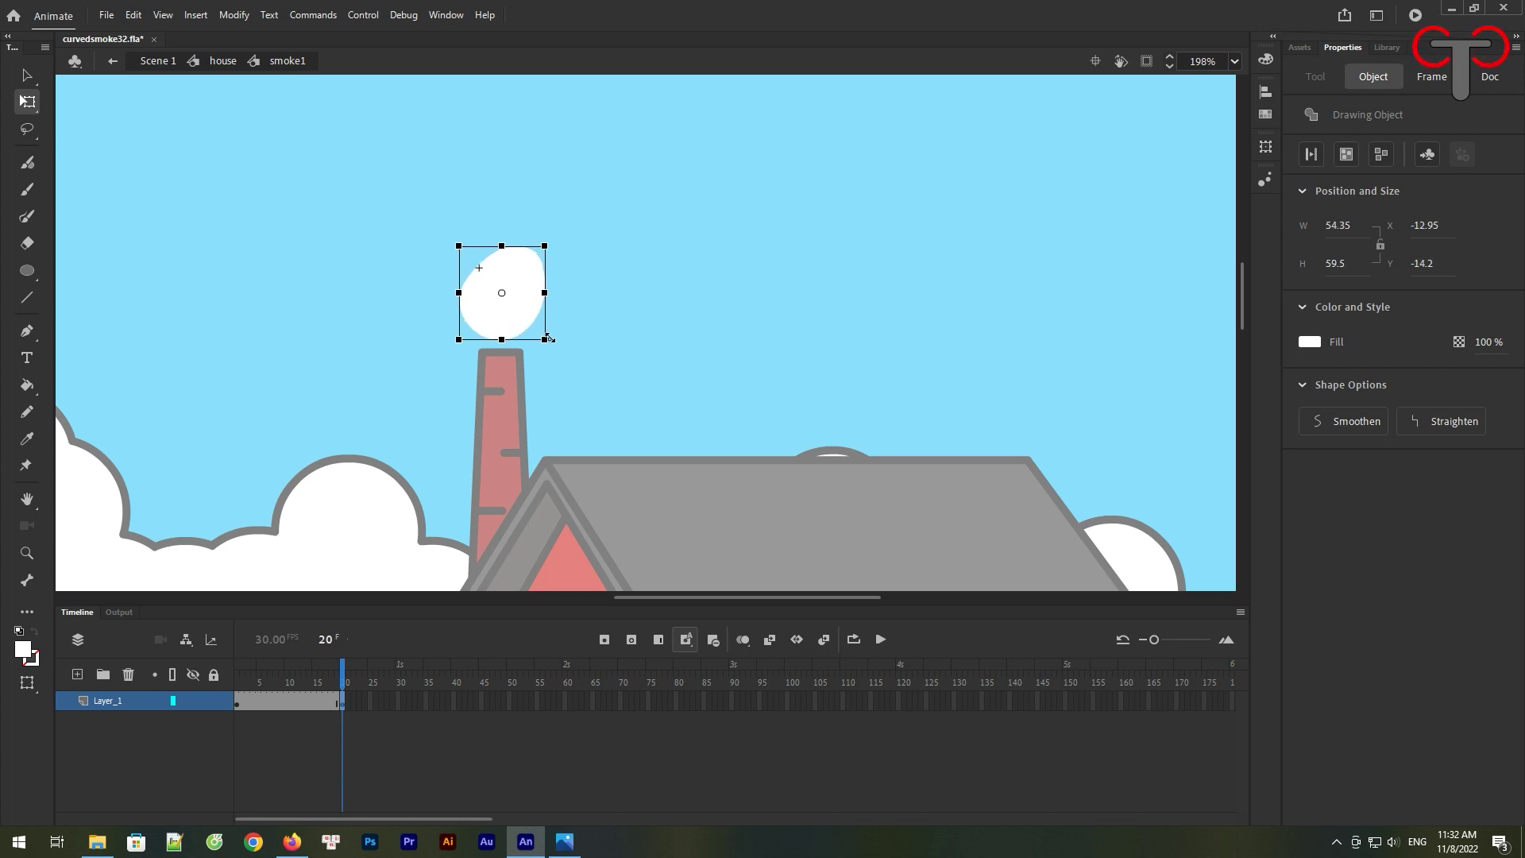
Add a keyframe at frame 60 with the puff shrunk and its fill mostly transparent
{"action": "left_click", "coordinate": [239, 704]}
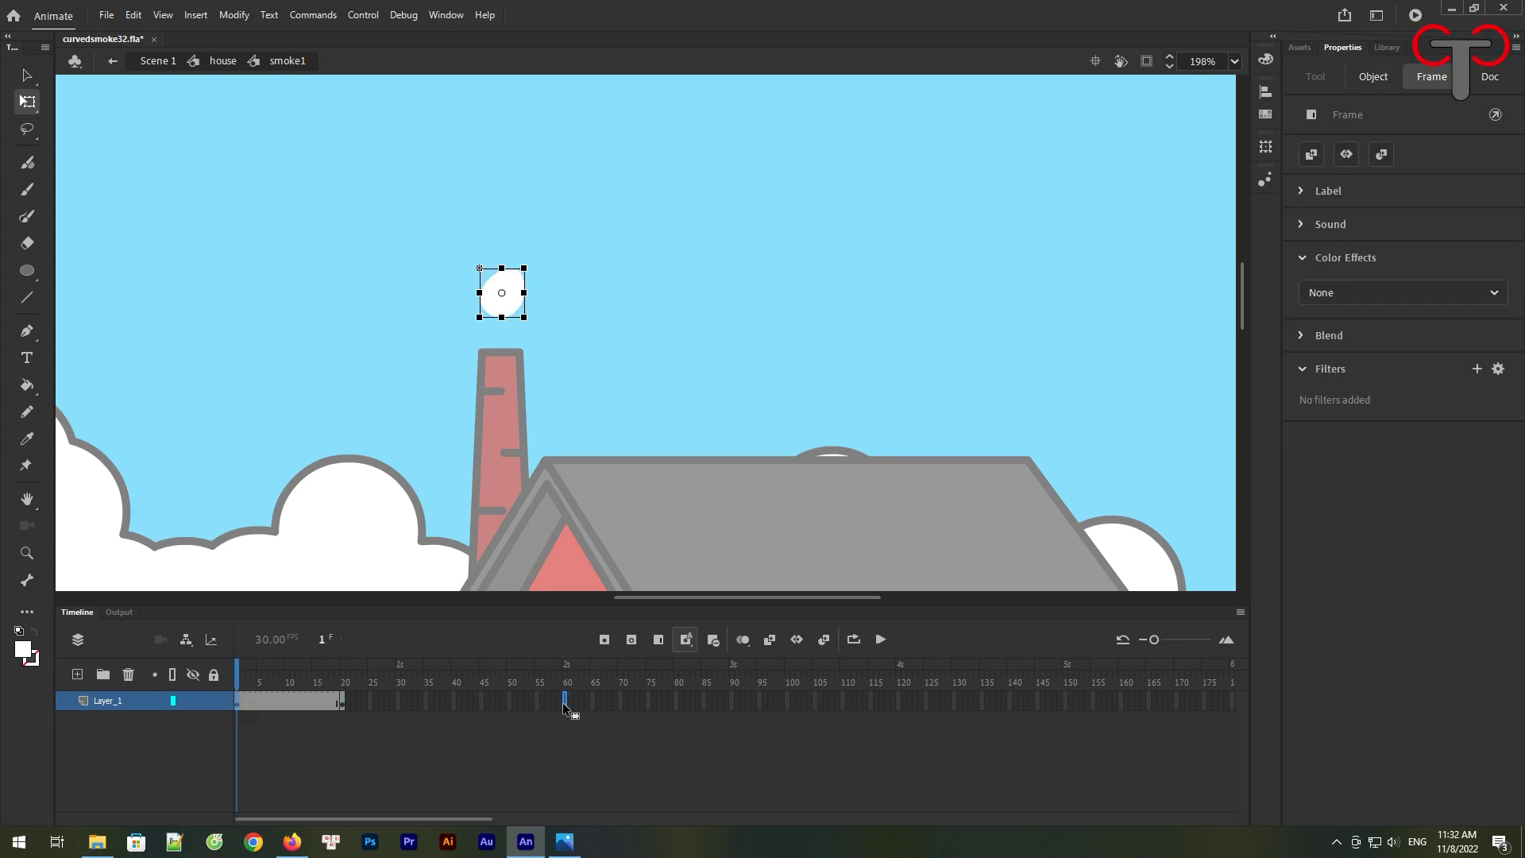
{"action": "key", "text": "F6"}
{"action": "left_click_drag", "start_coordinate": [524, 317], "coordinate": [516, 310]}
{"action": "mouse_move", "coordinate": [1493, 354]}
{"action": "left_mouse_down"}
{"action": "mouse_move", "coordinate": [1418, 363]}
{"action": "mouse_move", "coordinate": [1496, 351]}
{"action": "left_mouse_up"}
{"action": "left_click", "coordinate": [866, 357]}
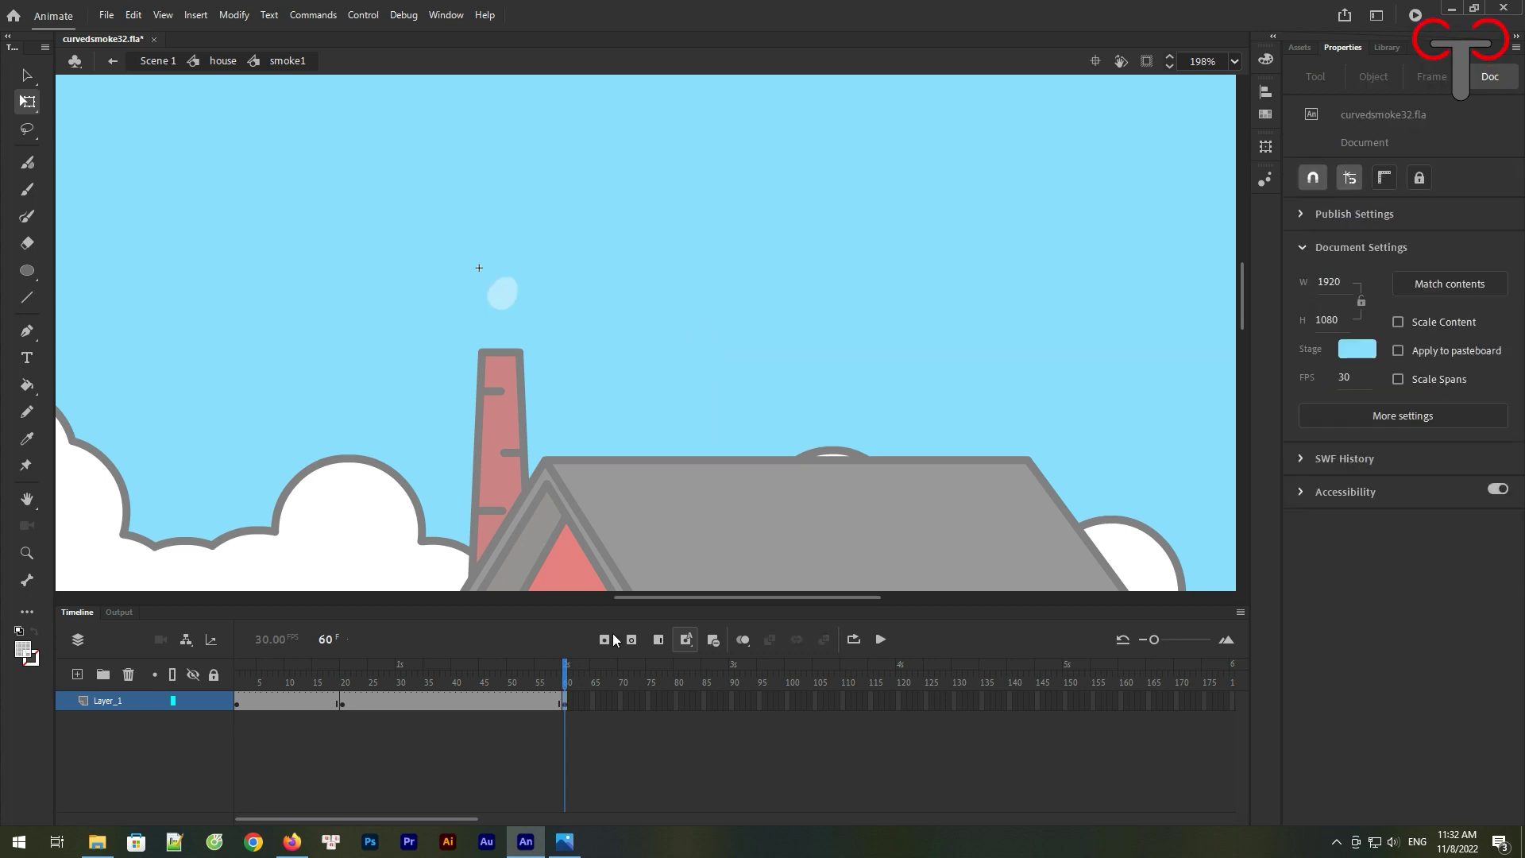
{"action": "left_click", "coordinate": [564, 703]}
{"action": "left_click", "coordinate": [1389, 83]}
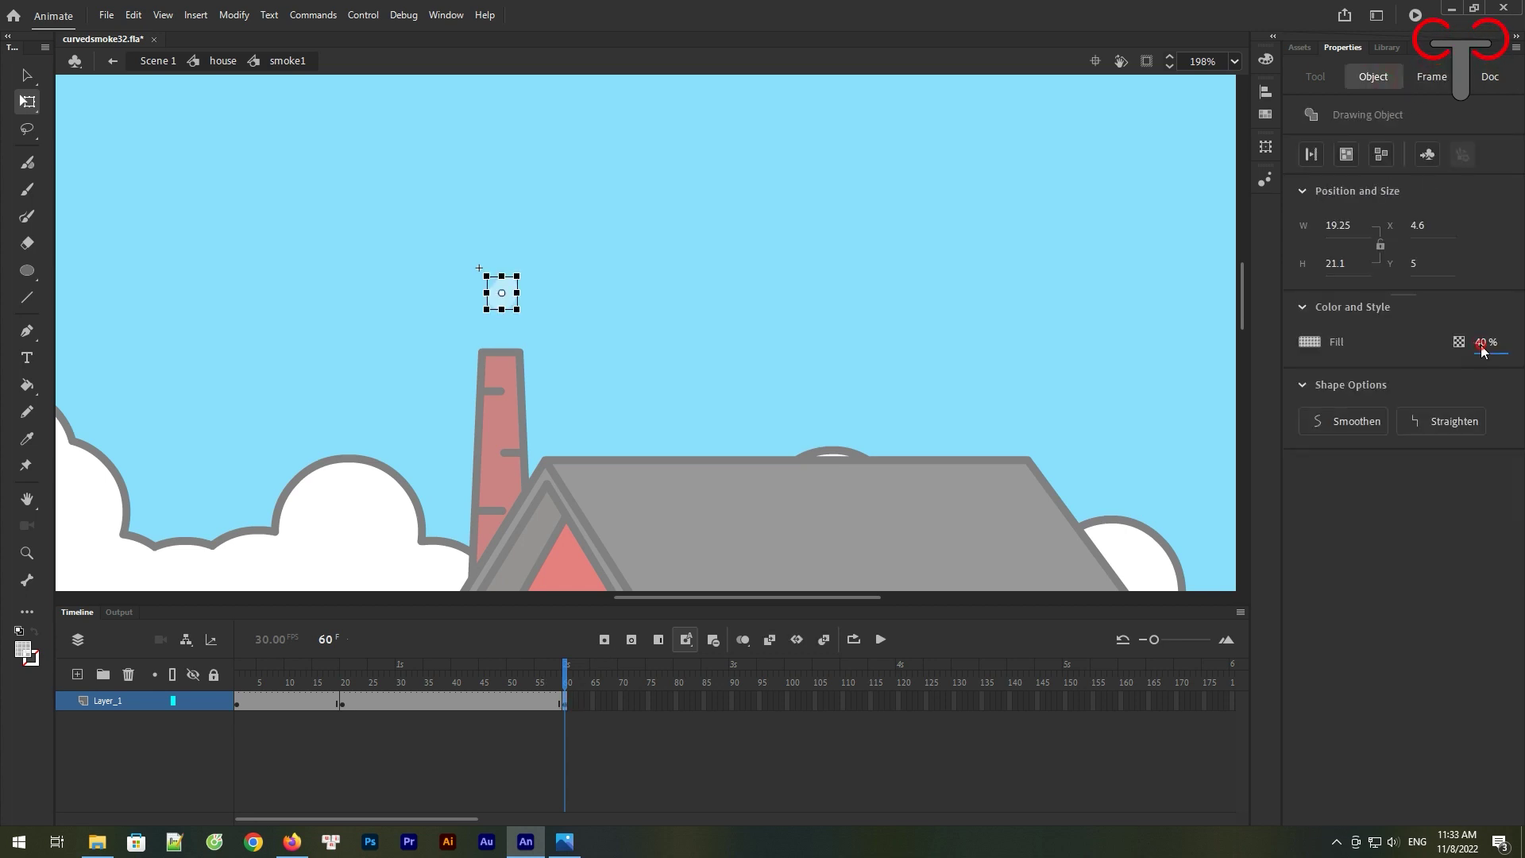
{"action": "left_click", "coordinate": [794, 303]}
Apply a shape tween across the puff's frames, preview it, and return to the house symbol
{"action": "left_click", "coordinate": [342, 704]}
{"action": "left_click", "coordinate": [236, 702]}
{"action": "left_click_drag", "start_coordinate": [376, 702], "coordinate": [281, 702]}
{"action": "right_click", "coordinate": [302, 702]}
{"action": "left_click", "coordinate": [397, 274]}
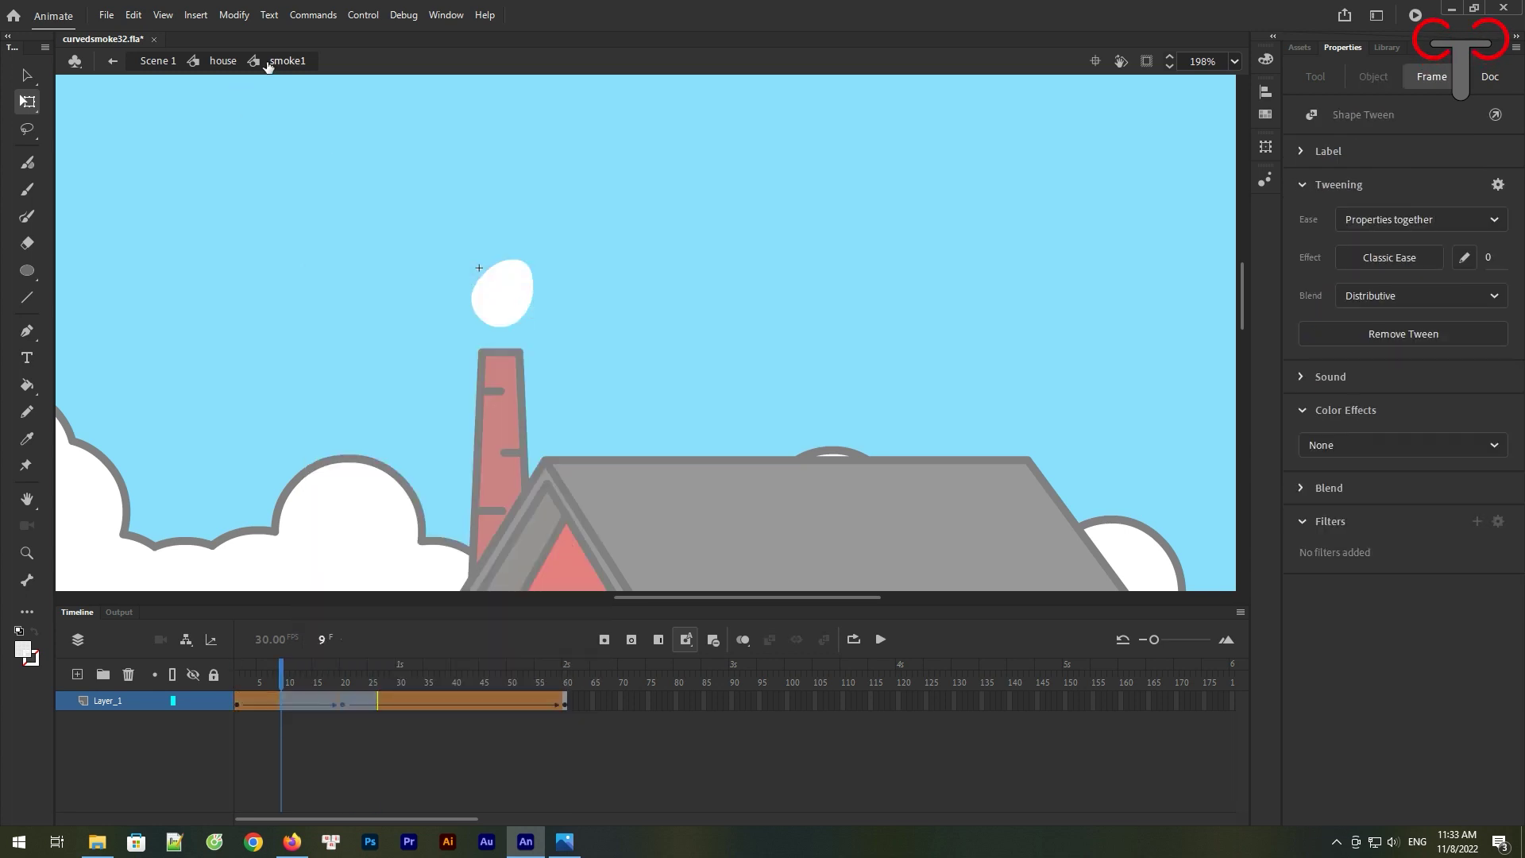
{"action": "left_click_drag", "start_coordinate": [273, 663], "coordinate": [559, 697]}
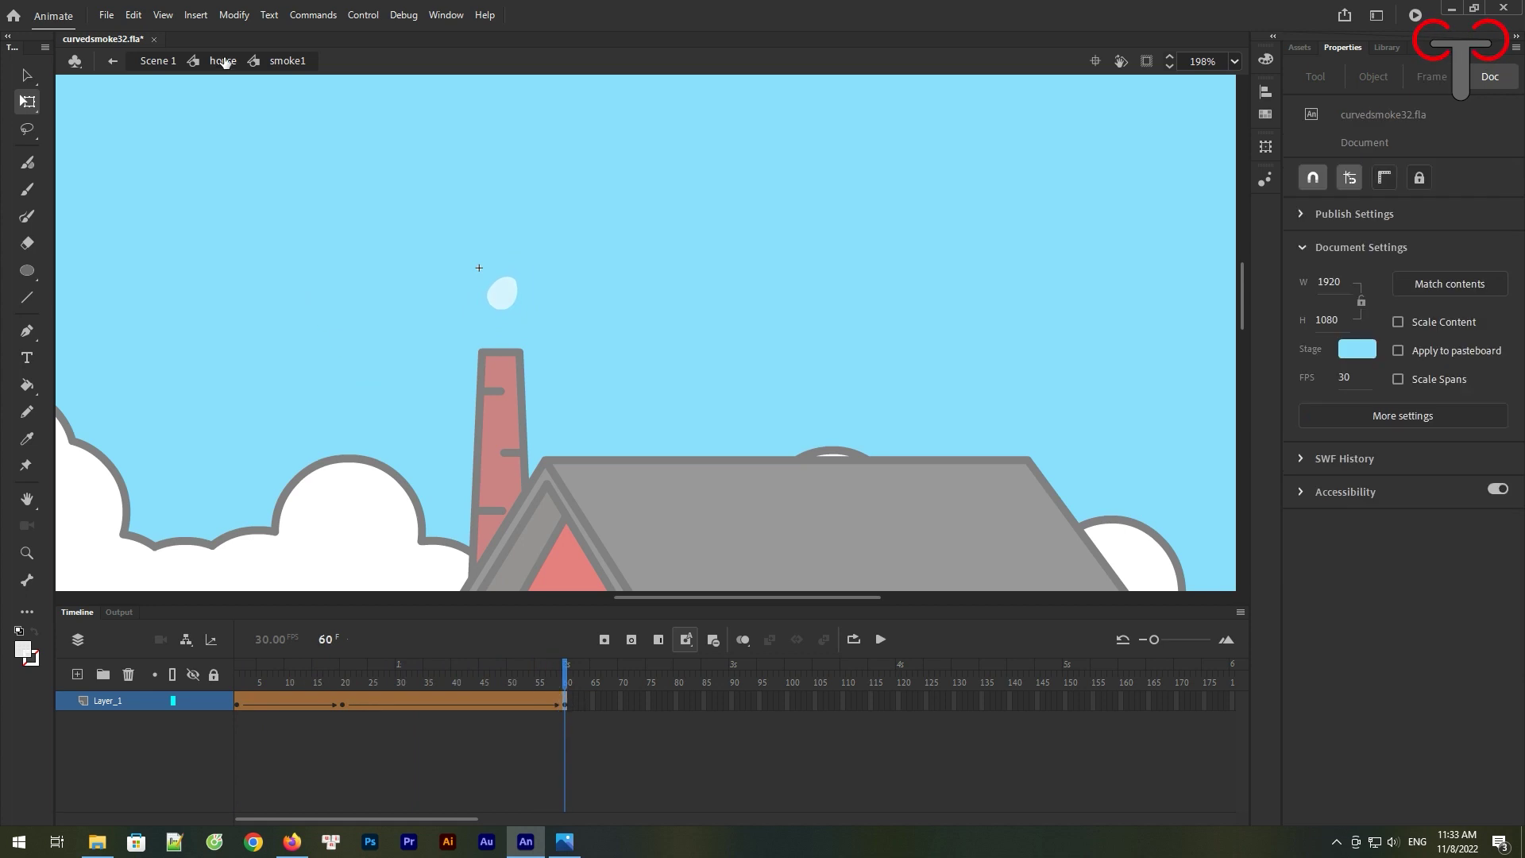
{"action": "left_click", "coordinate": [223, 62]}
{"action": "left_click", "coordinate": [240, 723]}
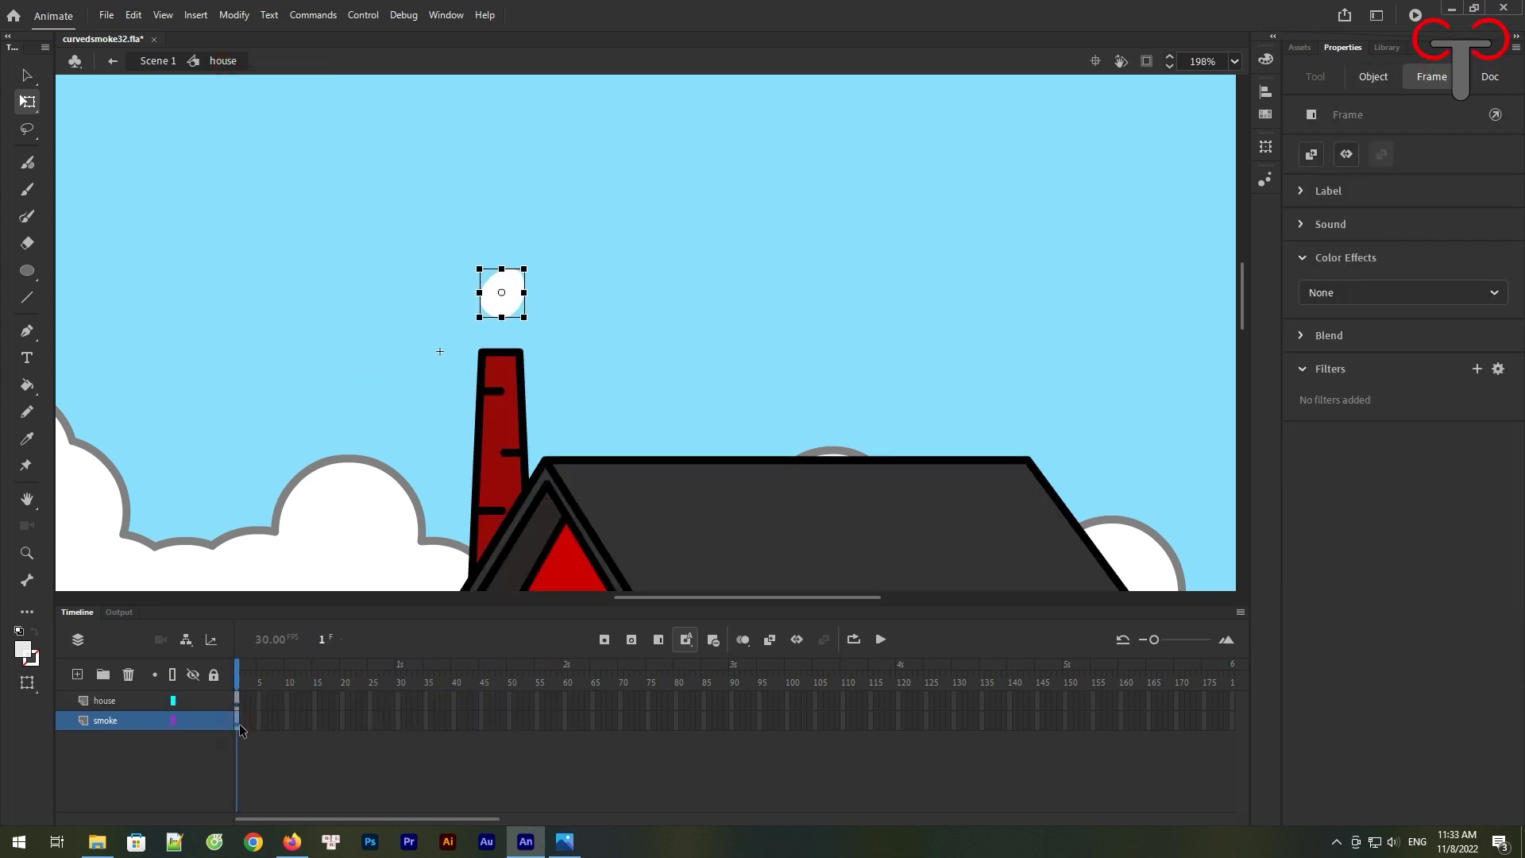
Extend both layers to frame 60 and add a motion tween to the smoke layer
{"action": "left_click", "coordinate": [565, 700]}
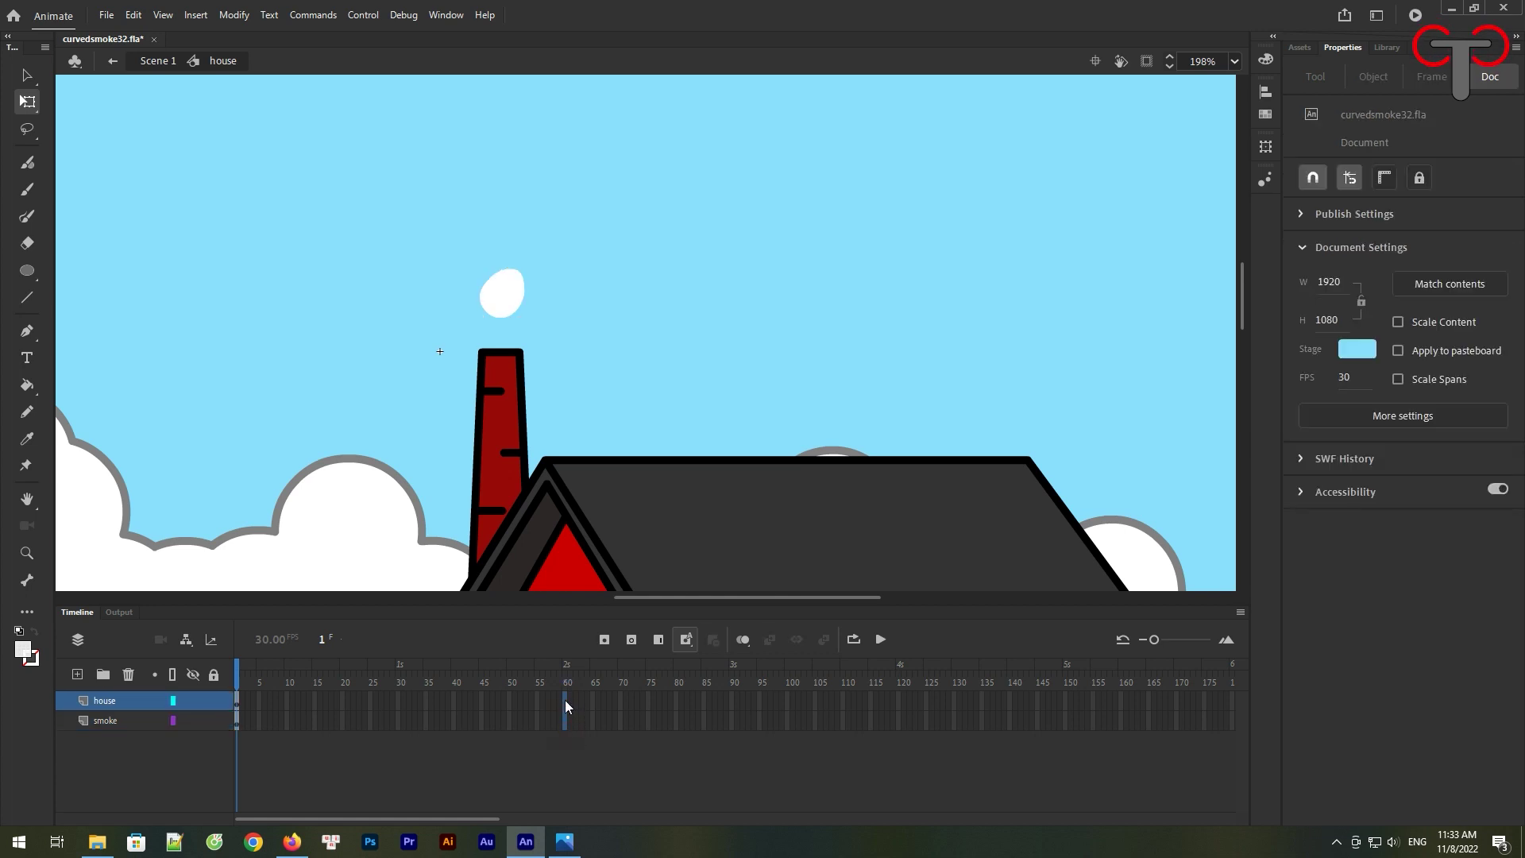
{"action": "key", "text": "F5"}
{"action": "right_click", "coordinate": [297, 723]}
{"action": "left_click", "coordinate": [413, 274]}
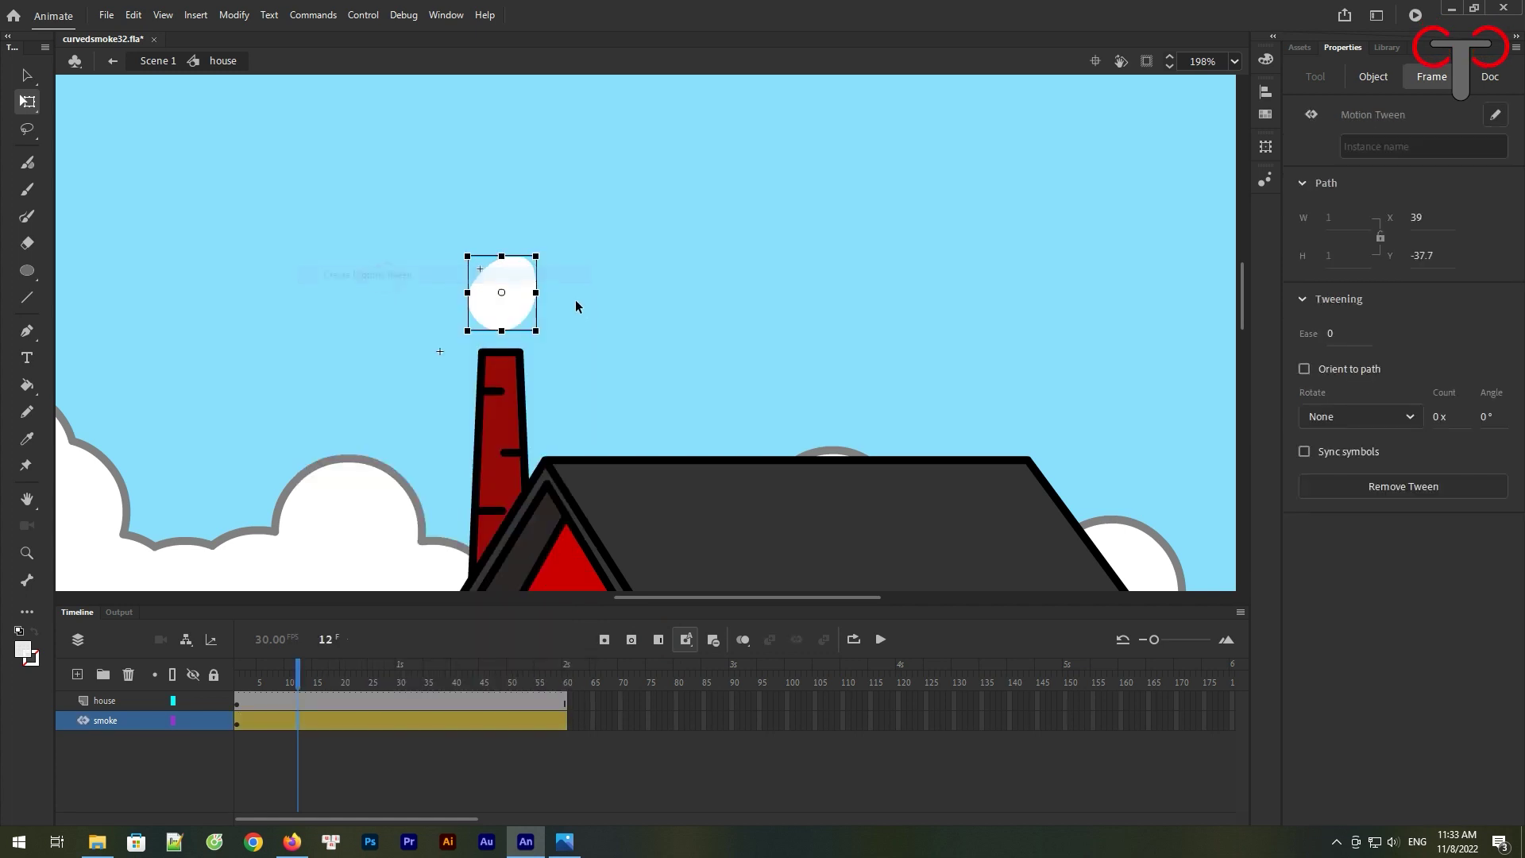
Place the puff on the chimney top at frame 1 and up-right at frame 60
{"action": "left_click_drag", "start_coordinate": [644, 286], "coordinate": [569, 405]}
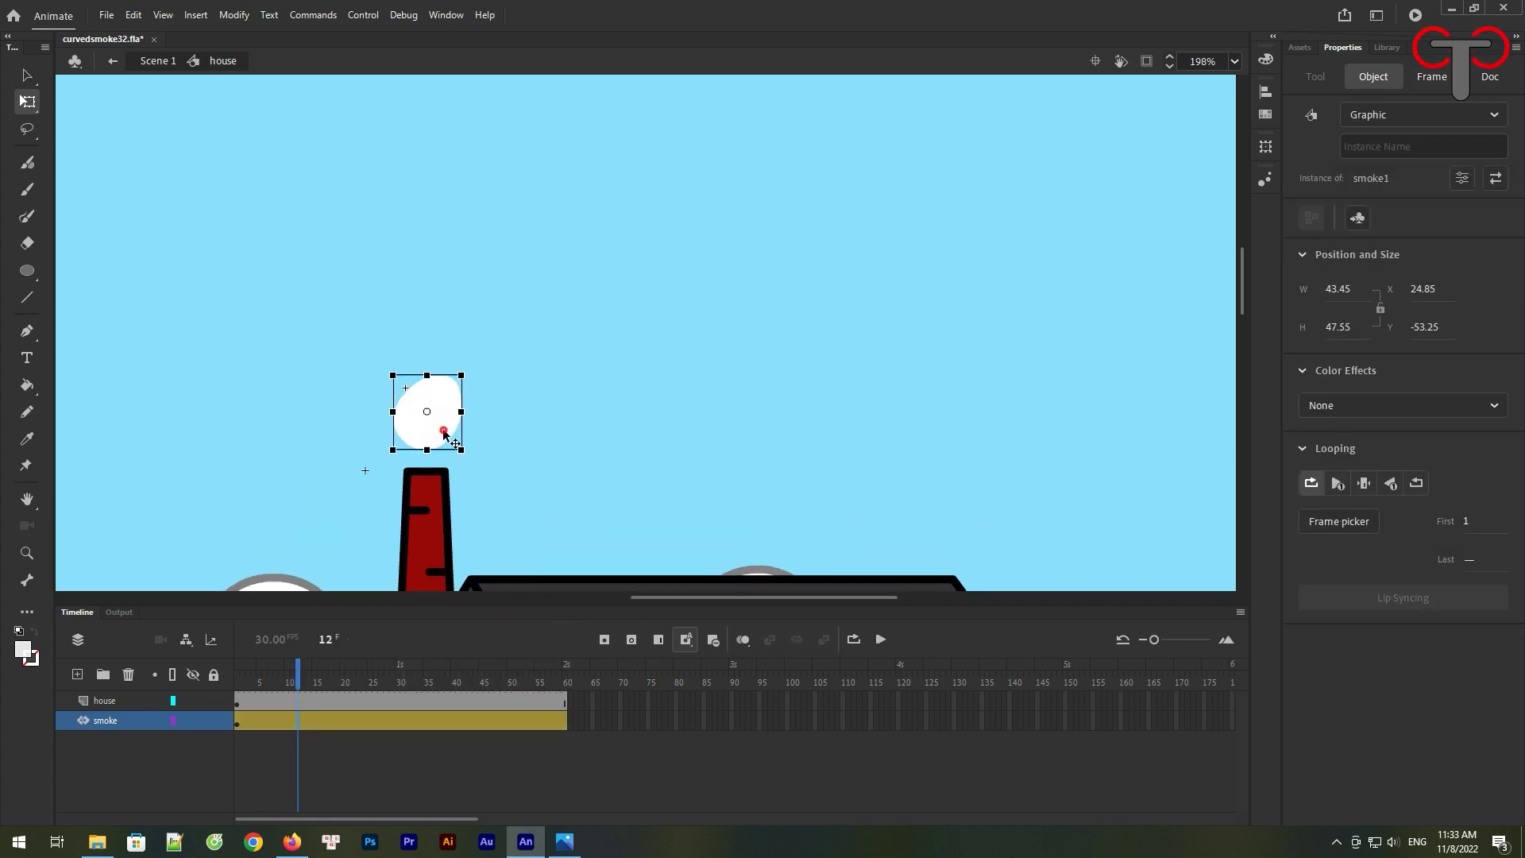
{"action": "left_click", "coordinate": [564, 726]}
{"action": "left_click_drag", "start_coordinate": [438, 425], "coordinate": [533, 359]}
{"action": "key", "text": "ctrl+z"}
{"action": "left_click", "coordinate": [238, 723]}
{"action": "left_click_drag", "start_coordinate": [436, 433], "coordinate": [442, 483]}
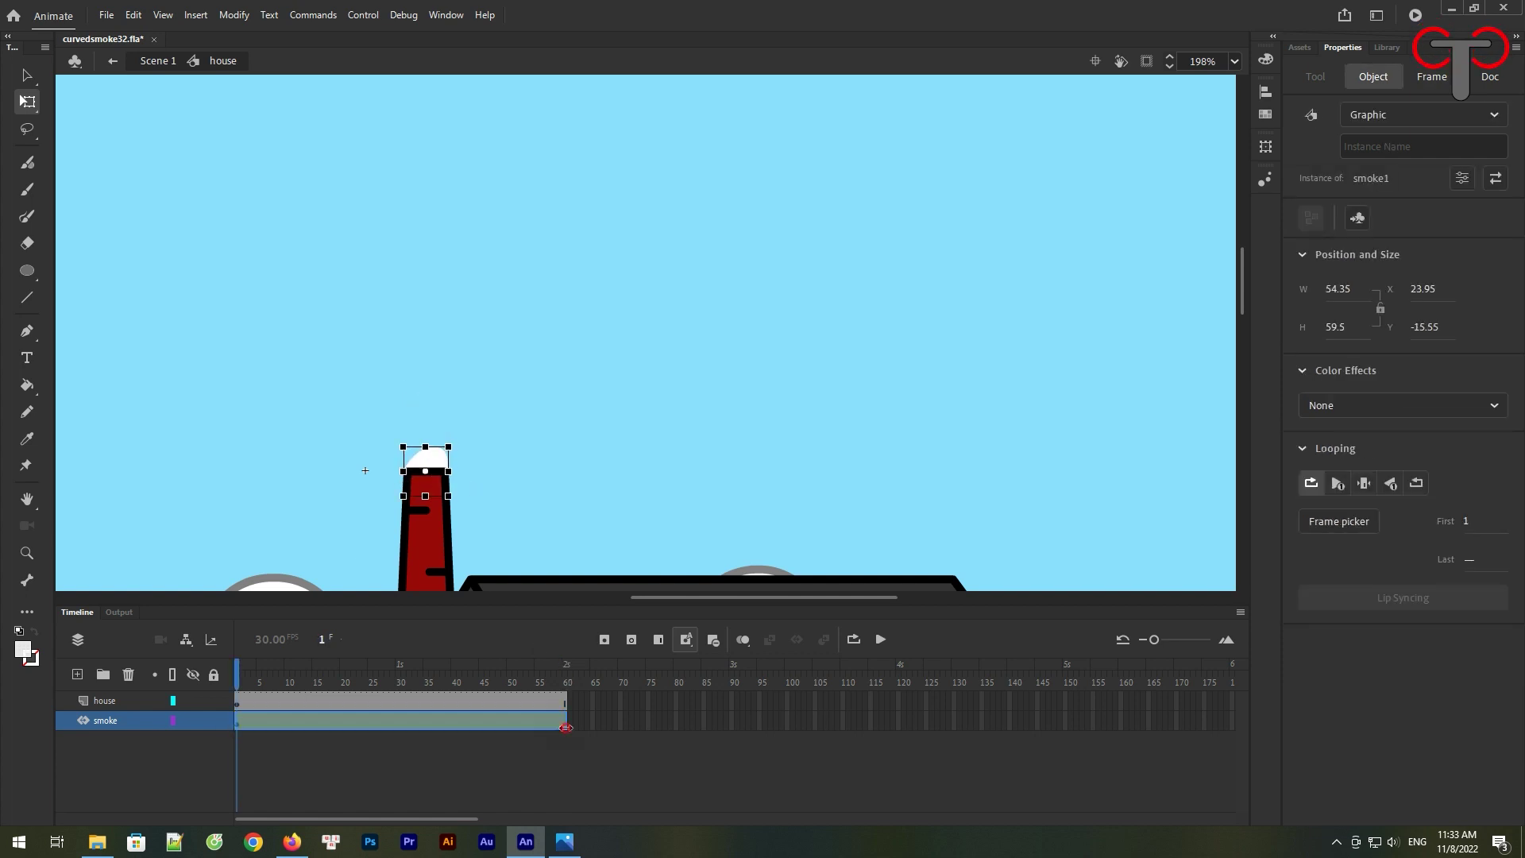
{"action": "left_click", "coordinate": [564, 723]}
{"action": "left_click", "coordinate": [566, 722]}
{"action": "left_click_drag", "start_coordinate": [433, 462], "coordinate": [691, 229]}
Bend the straight motion path into a curve and preview the smoke rising
{"action": "left_click", "coordinate": [476, 317]}
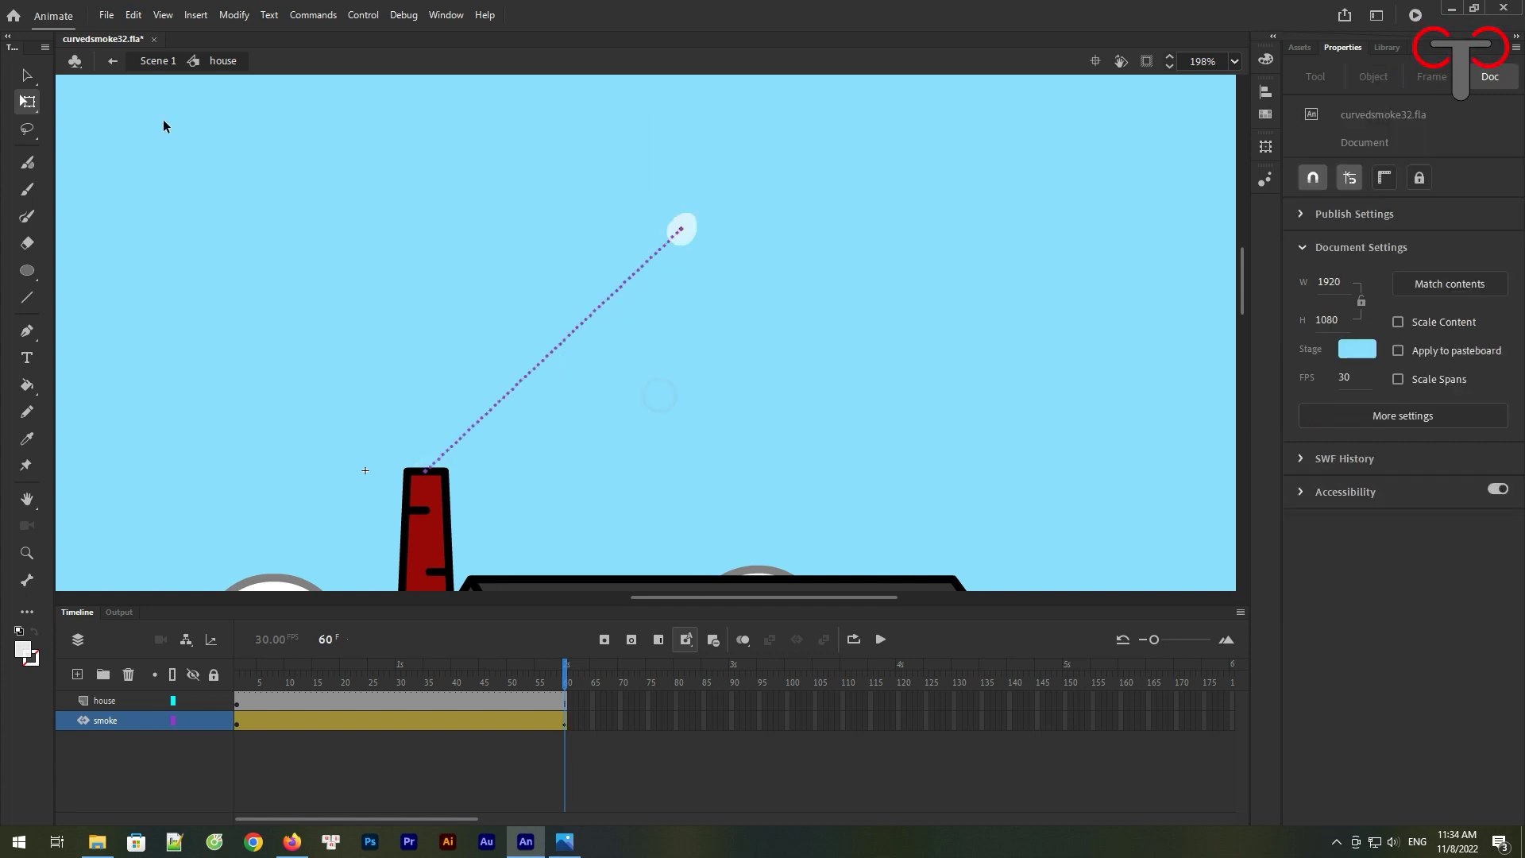
{"action": "key", "text": "v"}
{"action": "left_click_drag", "start_coordinate": [526, 317], "coordinate": [495, 289]}
{"action": "left_click_drag", "start_coordinate": [569, 677], "coordinate": [238, 676]}
{"action": "left_click", "coordinate": [880, 640]}
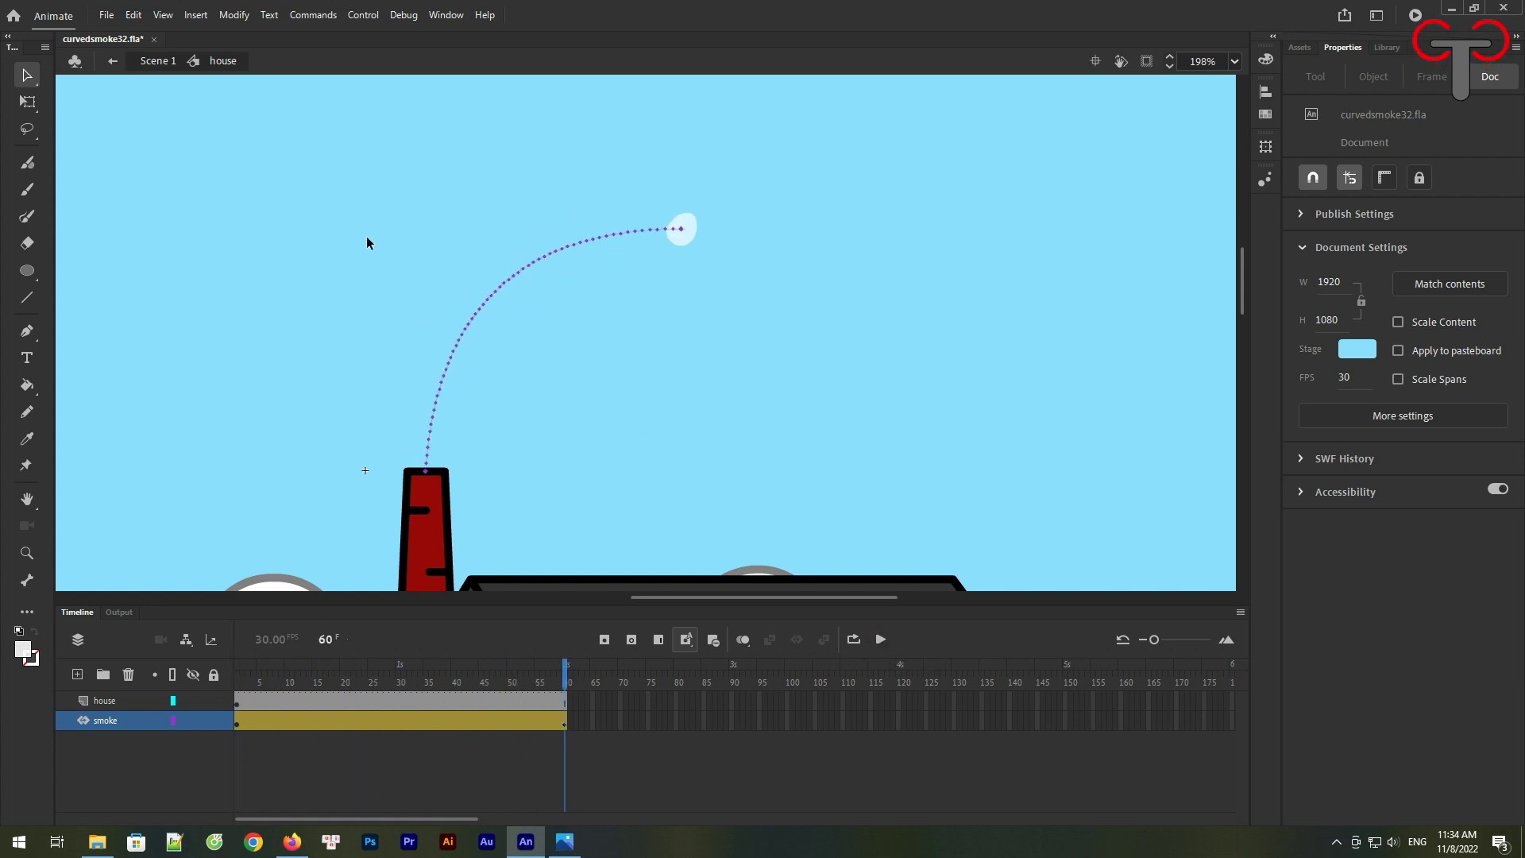
{"action": "key", "text": "ctrl+minus"}
{"action": "key", "text": "ctrl+minus"}
{"action": "mouse_move", "coordinate": [565, 681]}
{"action": "left_mouse_down"}
{"action": "mouse_move", "coordinate": [415, 681]}
{"action": "mouse_move", "coordinate": [572, 684]}
{"action": "left_mouse_up"}
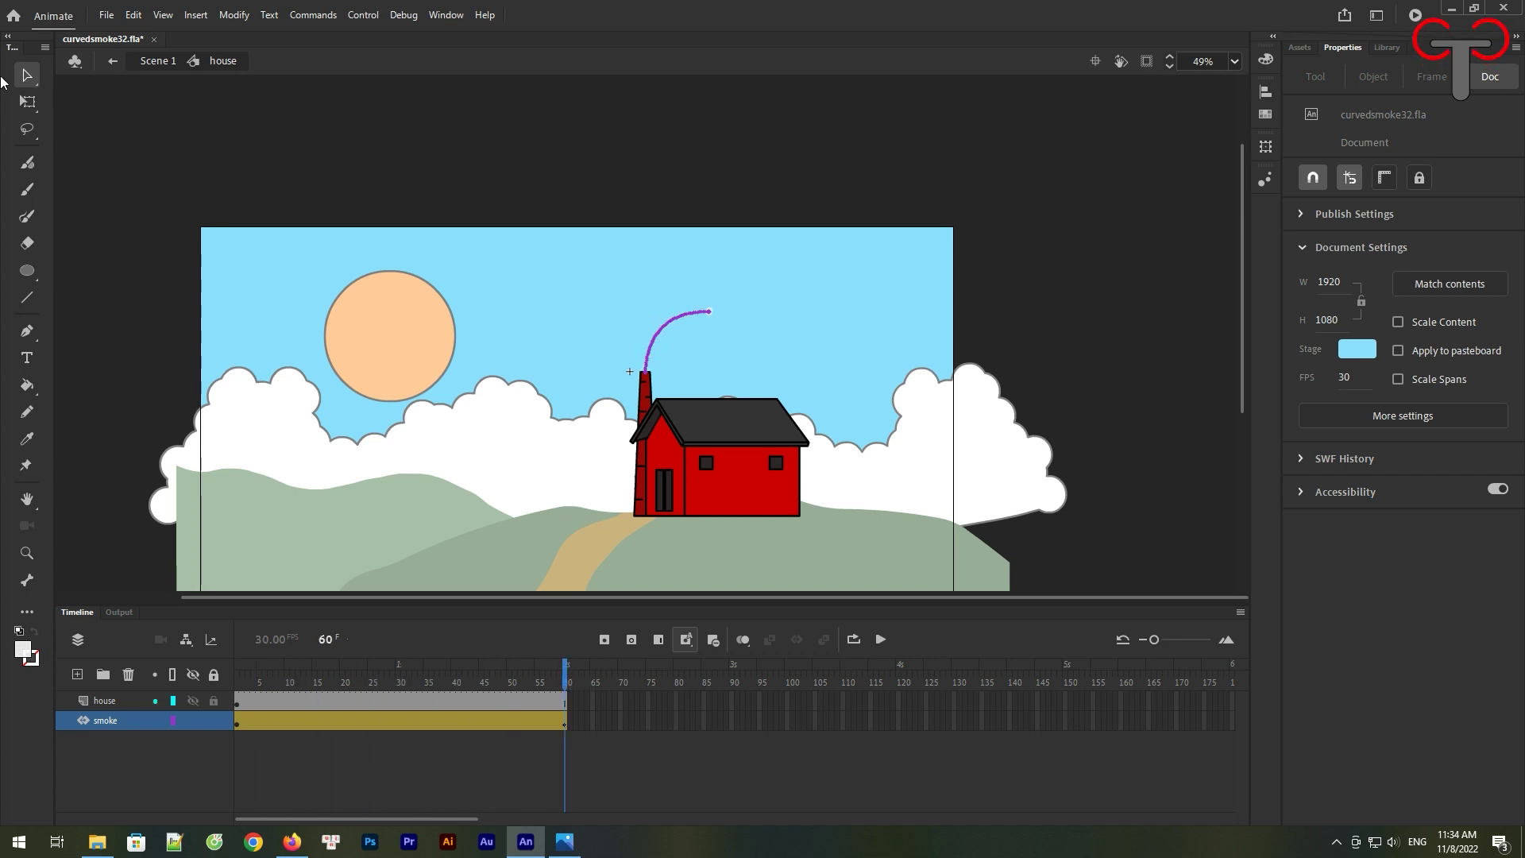
Convert the tweened smoke layer into a graphic symbol, Symbol 1
{"action": "left_click", "coordinate": [28, 102]}
{"action": "left_click", "coordinate": [395, 724]}
{"action": "left_click", "coordinate": [548, 432]}
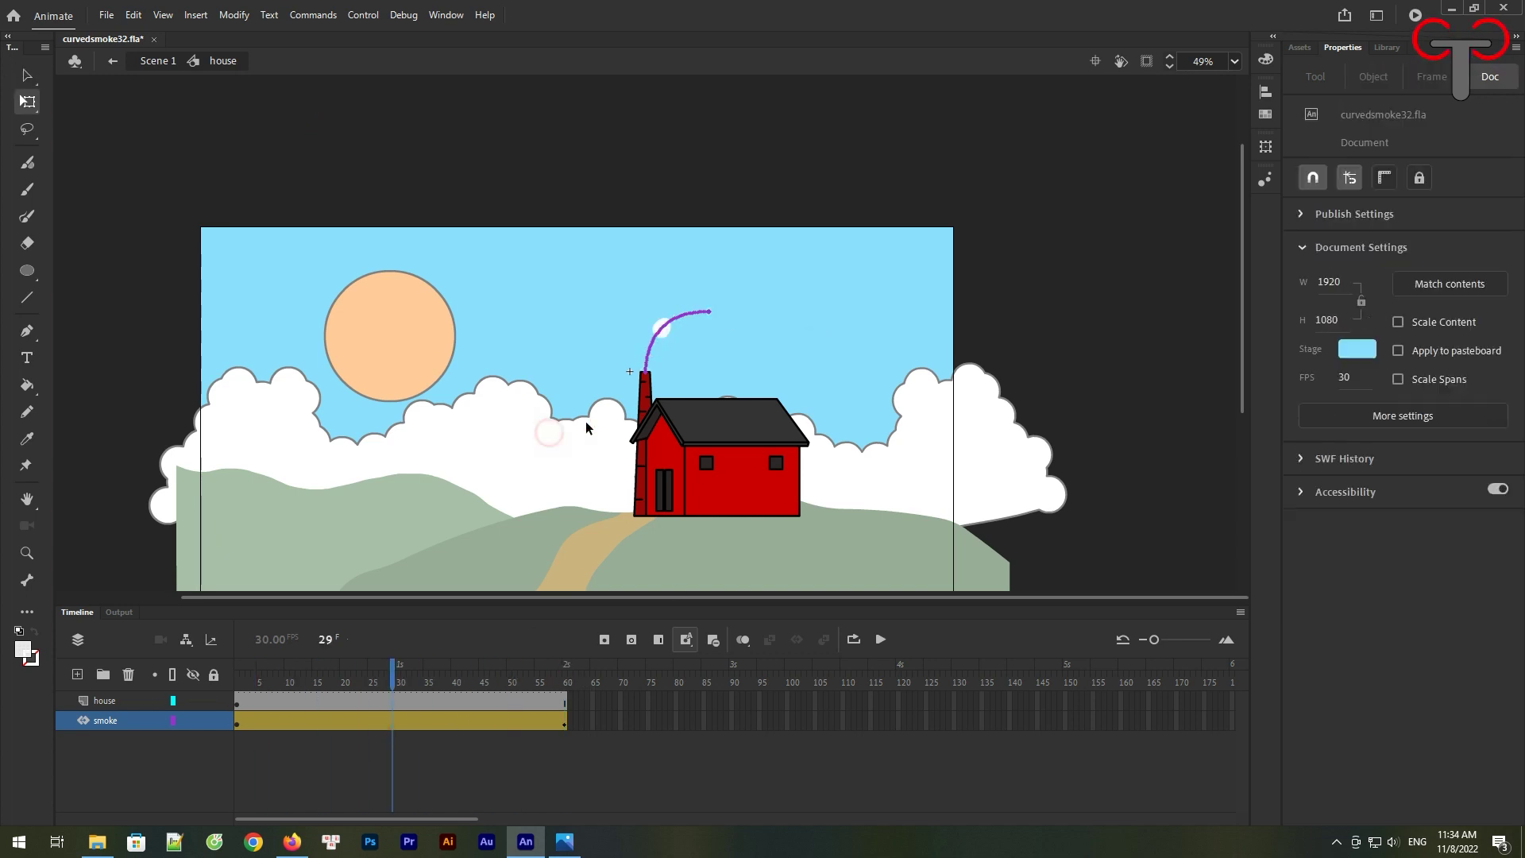
{"action": "left_click_drag", "start_coordinate": [395, 683], "coordinate": [237, 682]}
{"action": "left_click", "coordinate": [880, 639]}
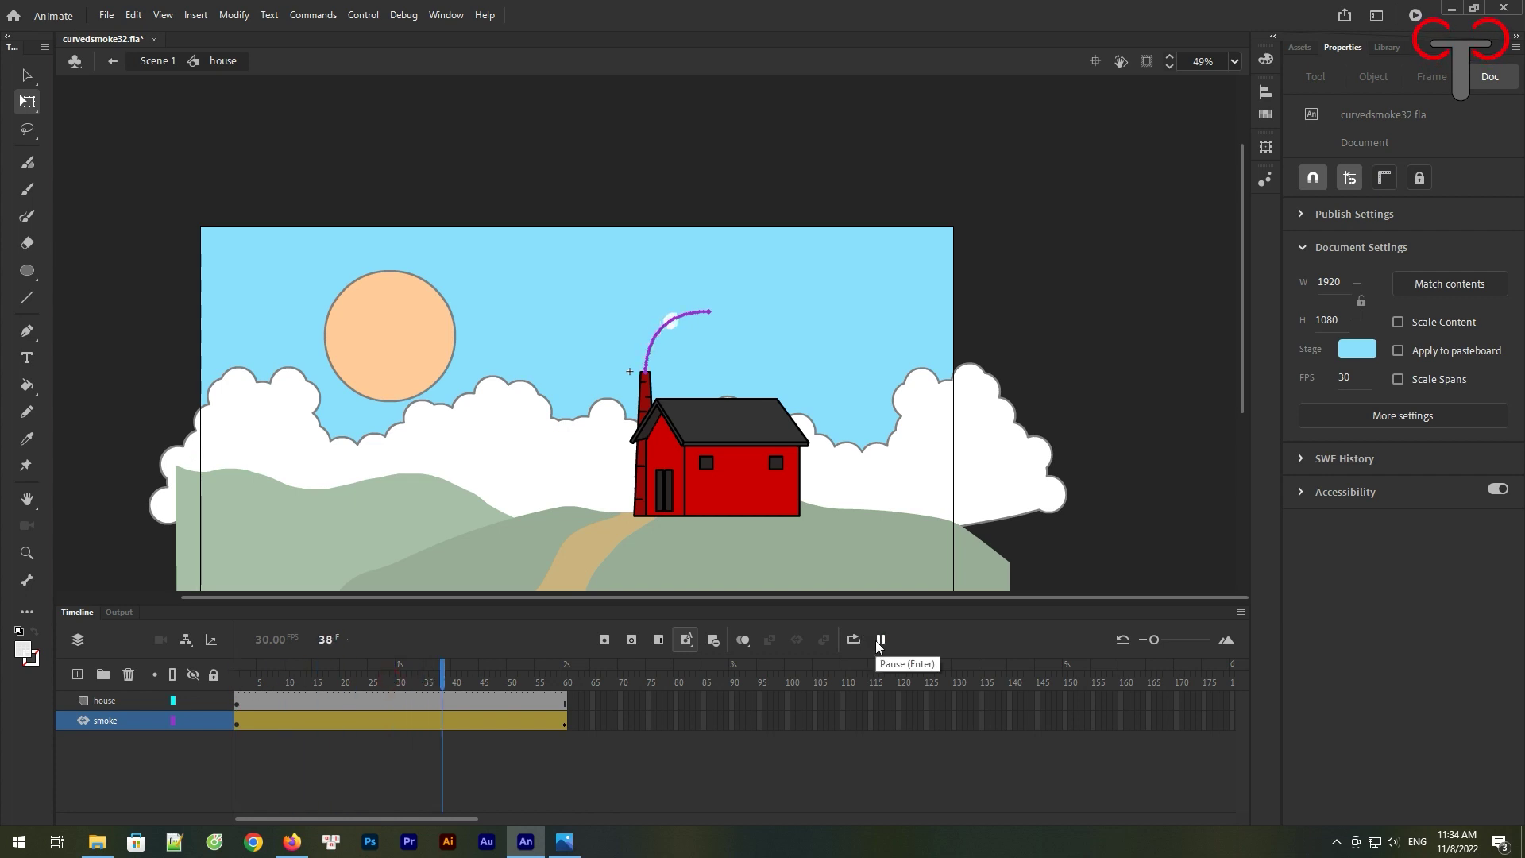
{"action": "left_click", "coordinate": [124, 721]}
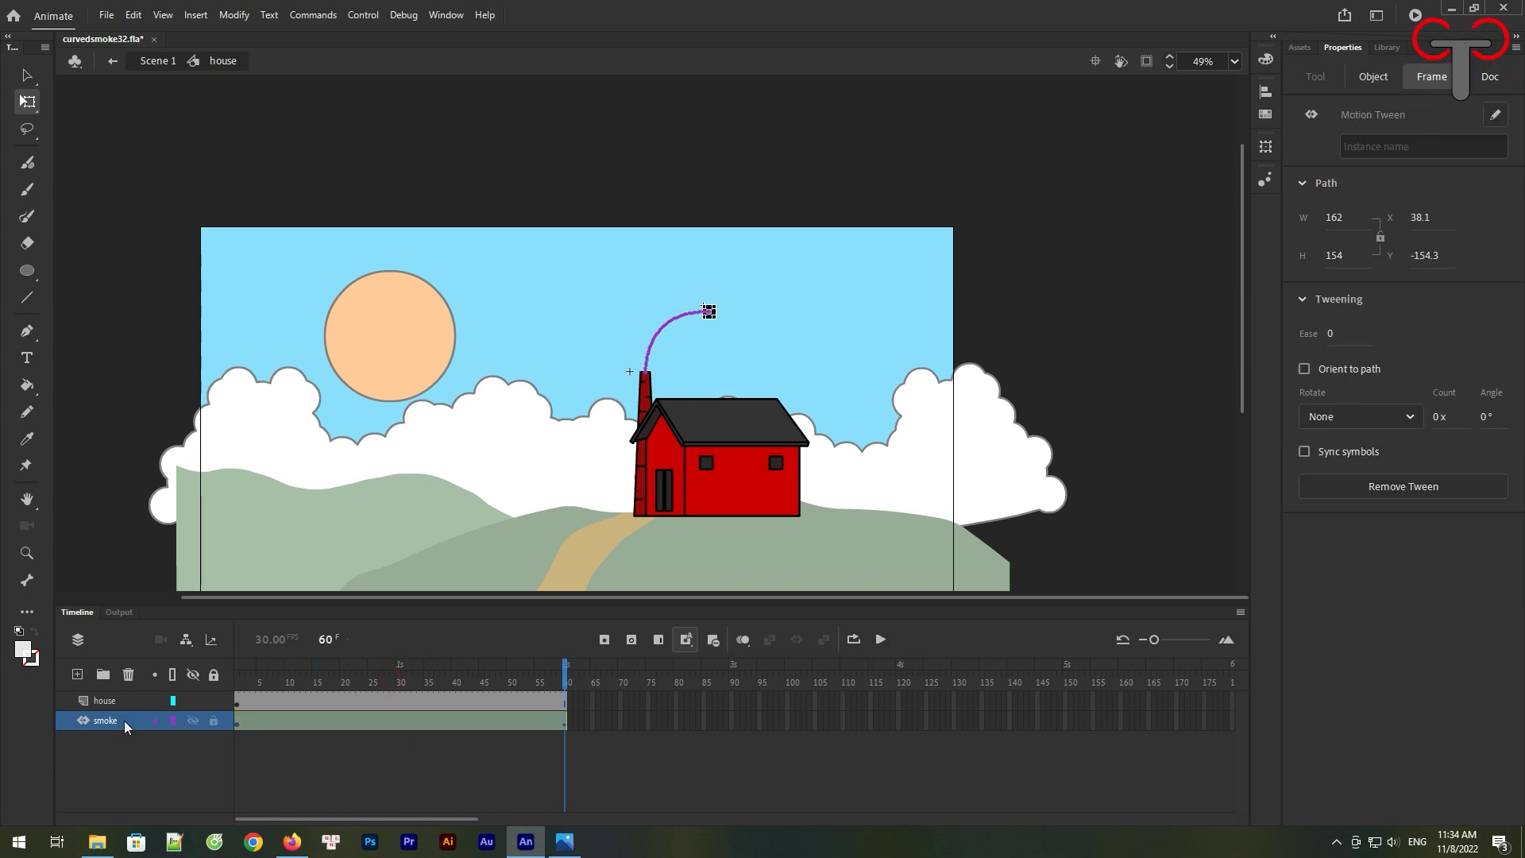
{"action": "right_click", "coordinate": [126, 722]}
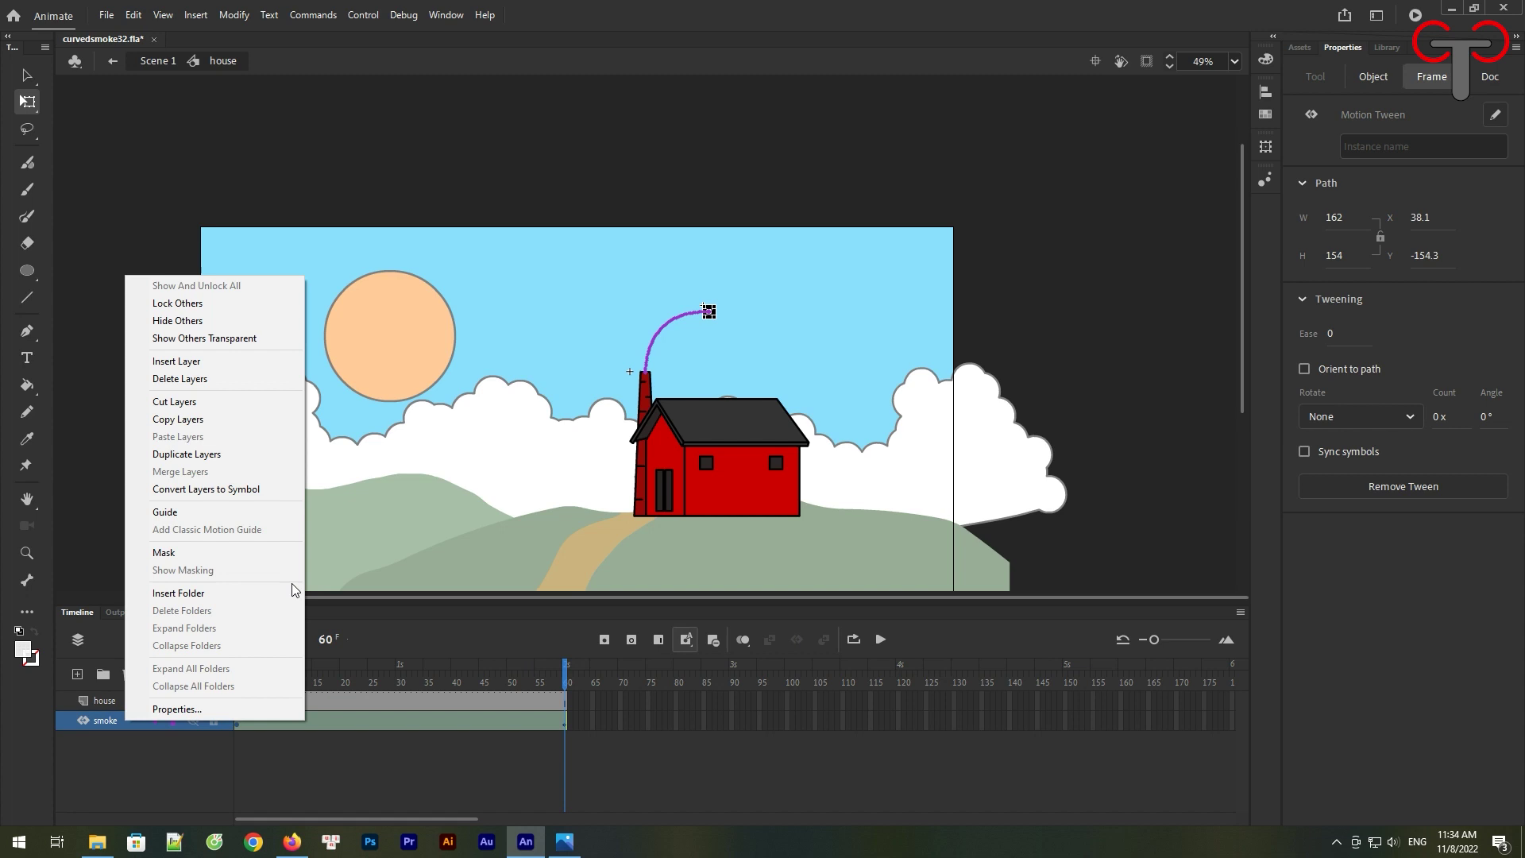
{"action": "left_click", "coordinate": [234, 488]}
{"action": "left_click", "coordinate": [878, 146]}
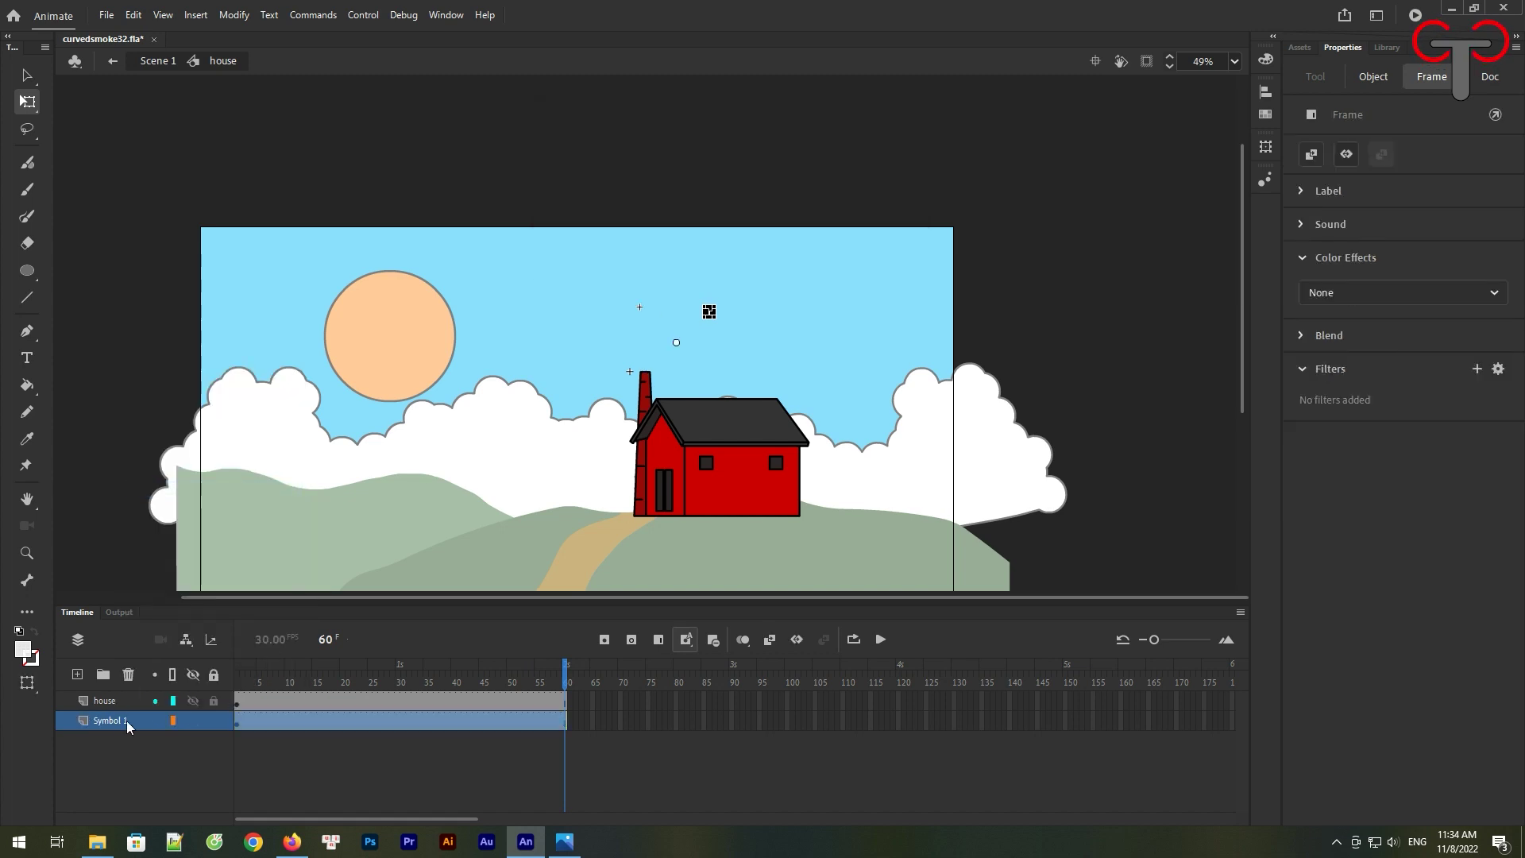
Duplicate the Symbol 1 layer and set the copy's looping first frame to 10
{"action": "right_click", "coordinate": [121, 724]}
{"action": "left_click", "coordinate": [199, 474]}
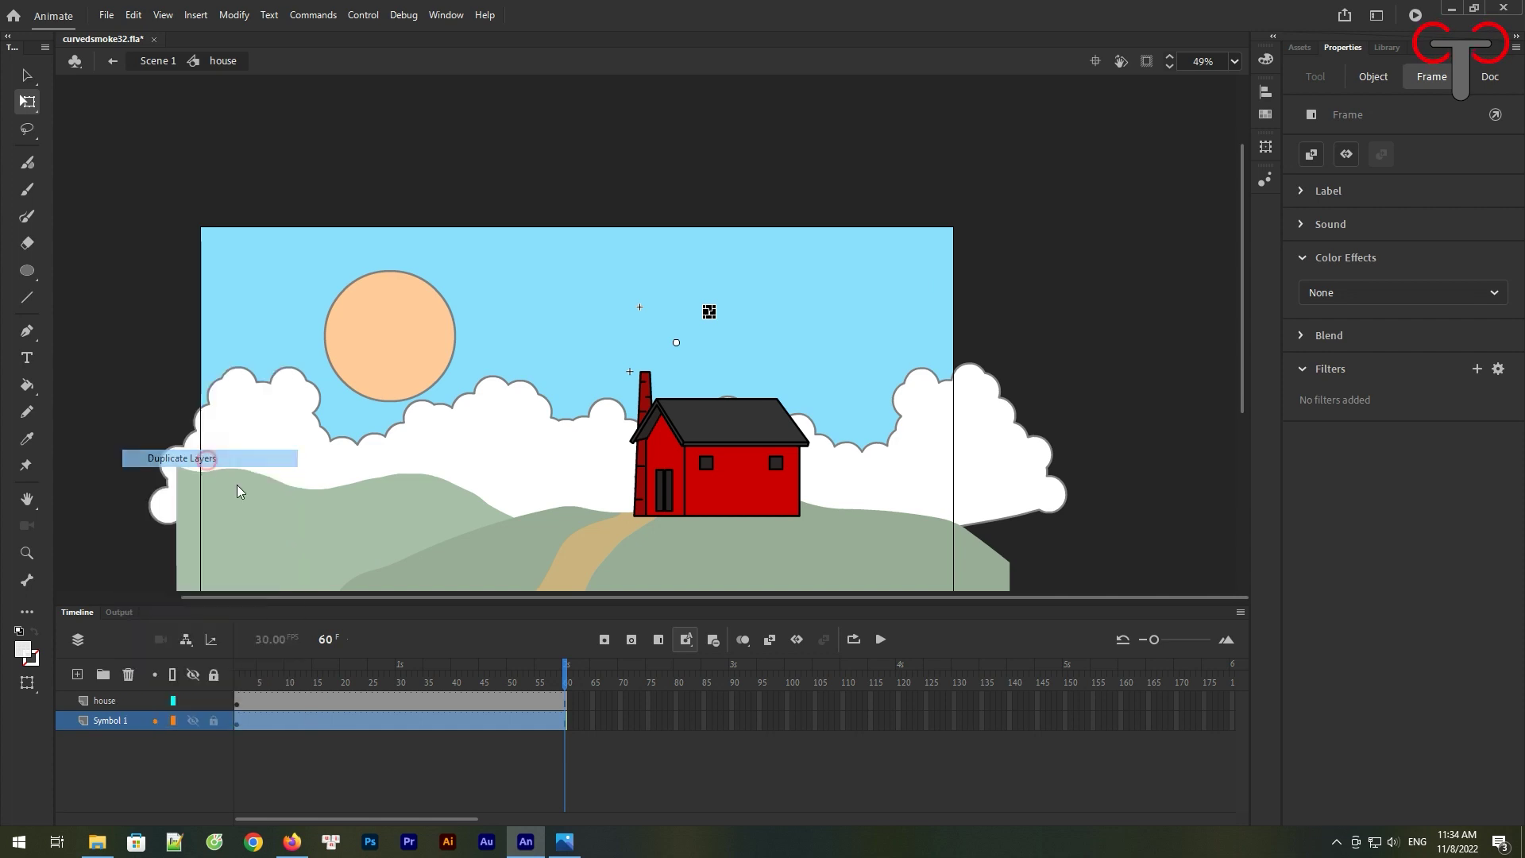
{"action": "left_click", "coordinate": [238, 726]}
{"action": "left_click", "coordinate": [1384, 79]}
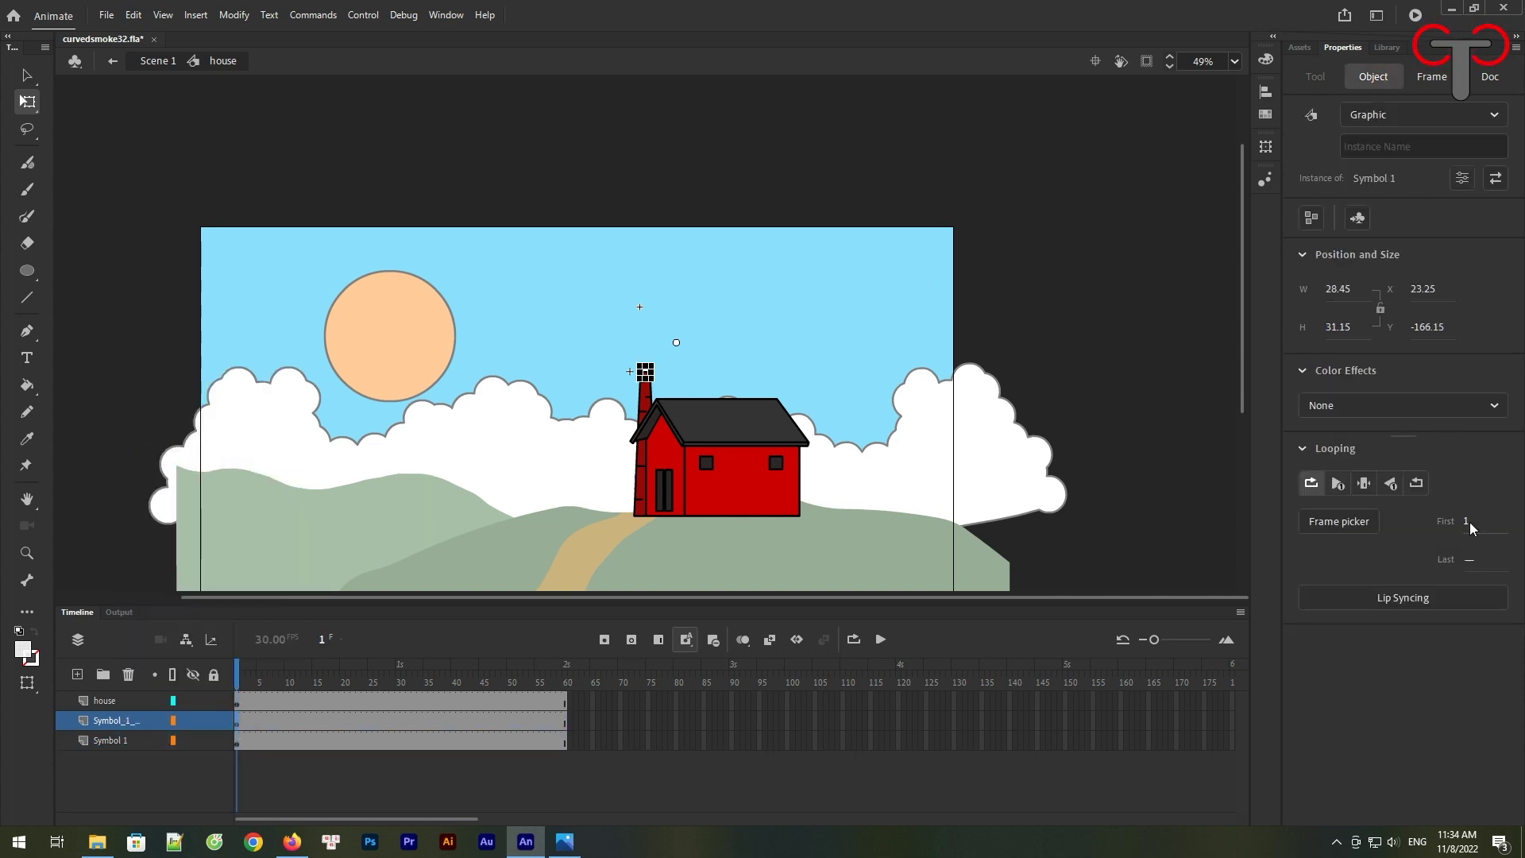
{"action": "left_click", "coordinate": [1467, 521]}
{"action": "type", "text": "10"}
{"action": "left_click", "coordinate": [827, 353]}
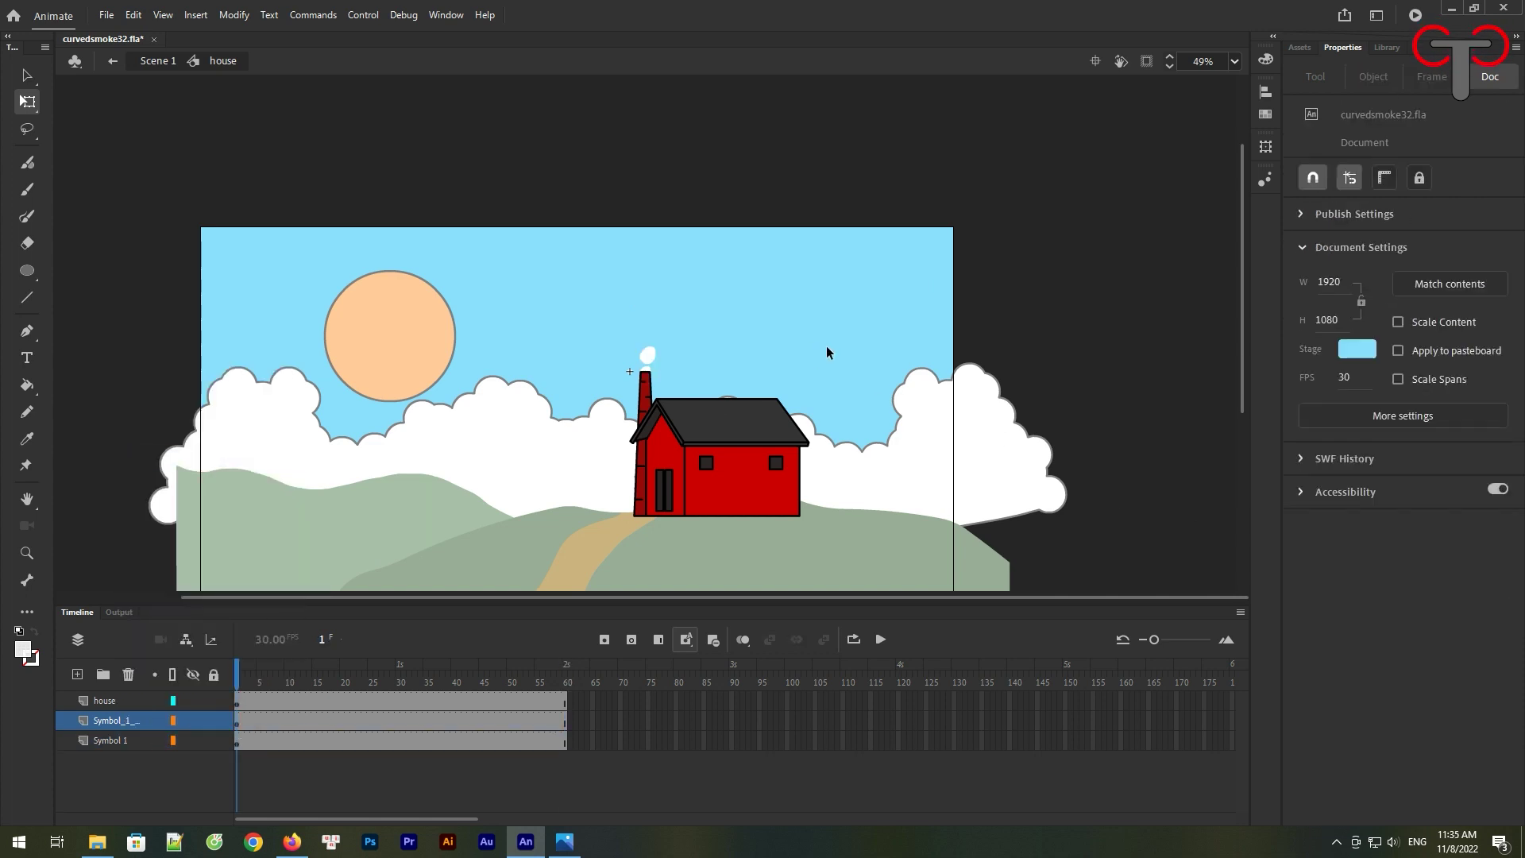
Add a second smoke copy starting its loop at frame 20
{"action": "right_click", "coordinate": [128, 723]}
{"action": "left_click", "coordinate": [205, 447]}
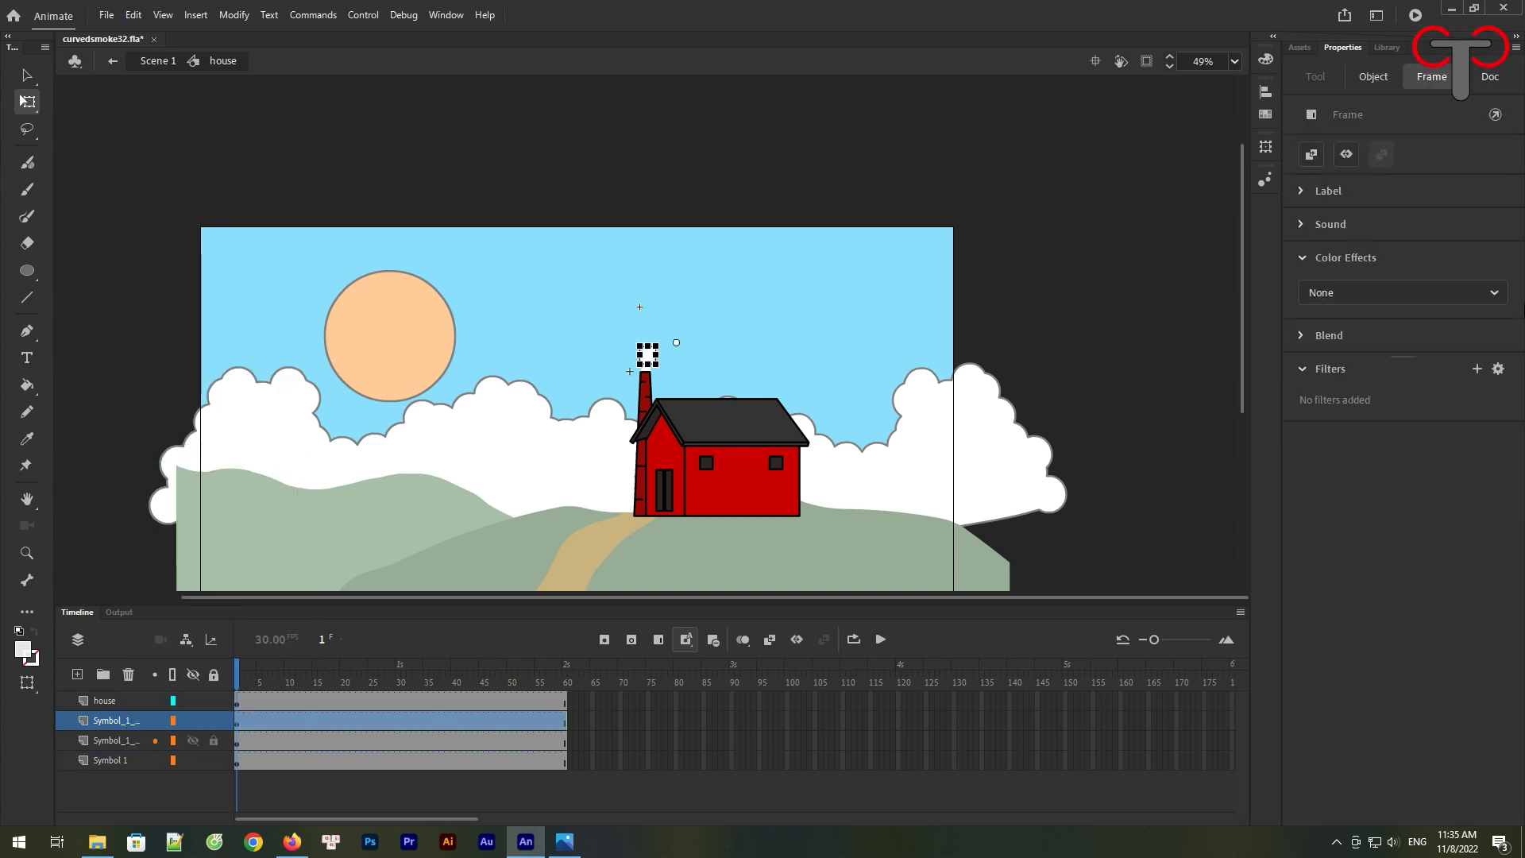
{"action": "left_click", "coordinate": [1375, 82]}
{"action": "type", "text": "20"}
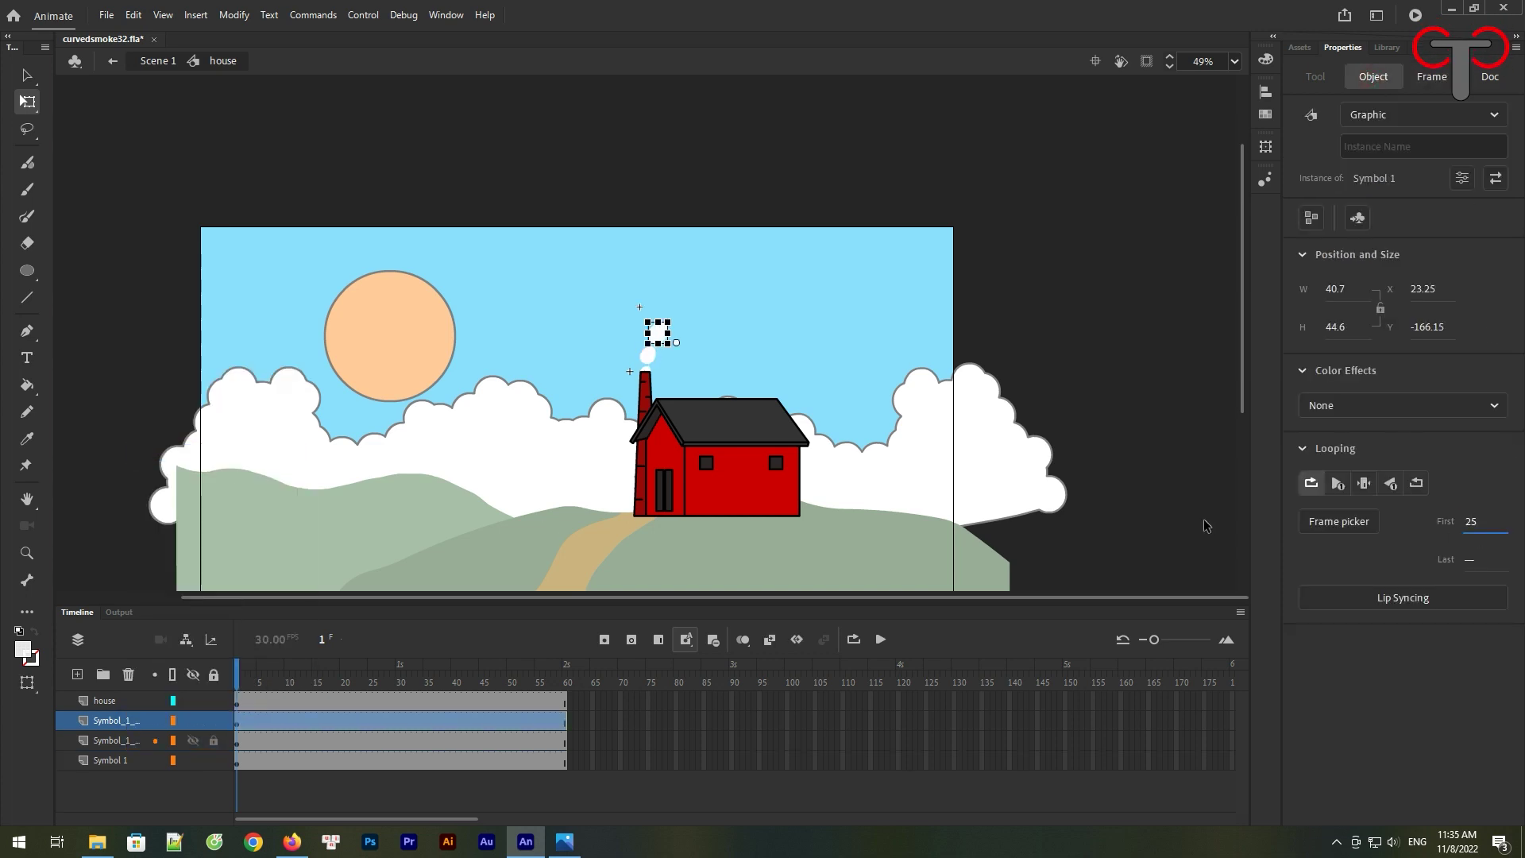
{"action": "left_click", "coordinate": [1203, 521]}
{"action": "left_click_drag", "start_coordinate": [287, 683], "coordinate": [454, 681]}
Add a third smoke copy starting at frame 45 and preview the staggered puffs
{"action": "right_click", "coordinate": [132, 720]}
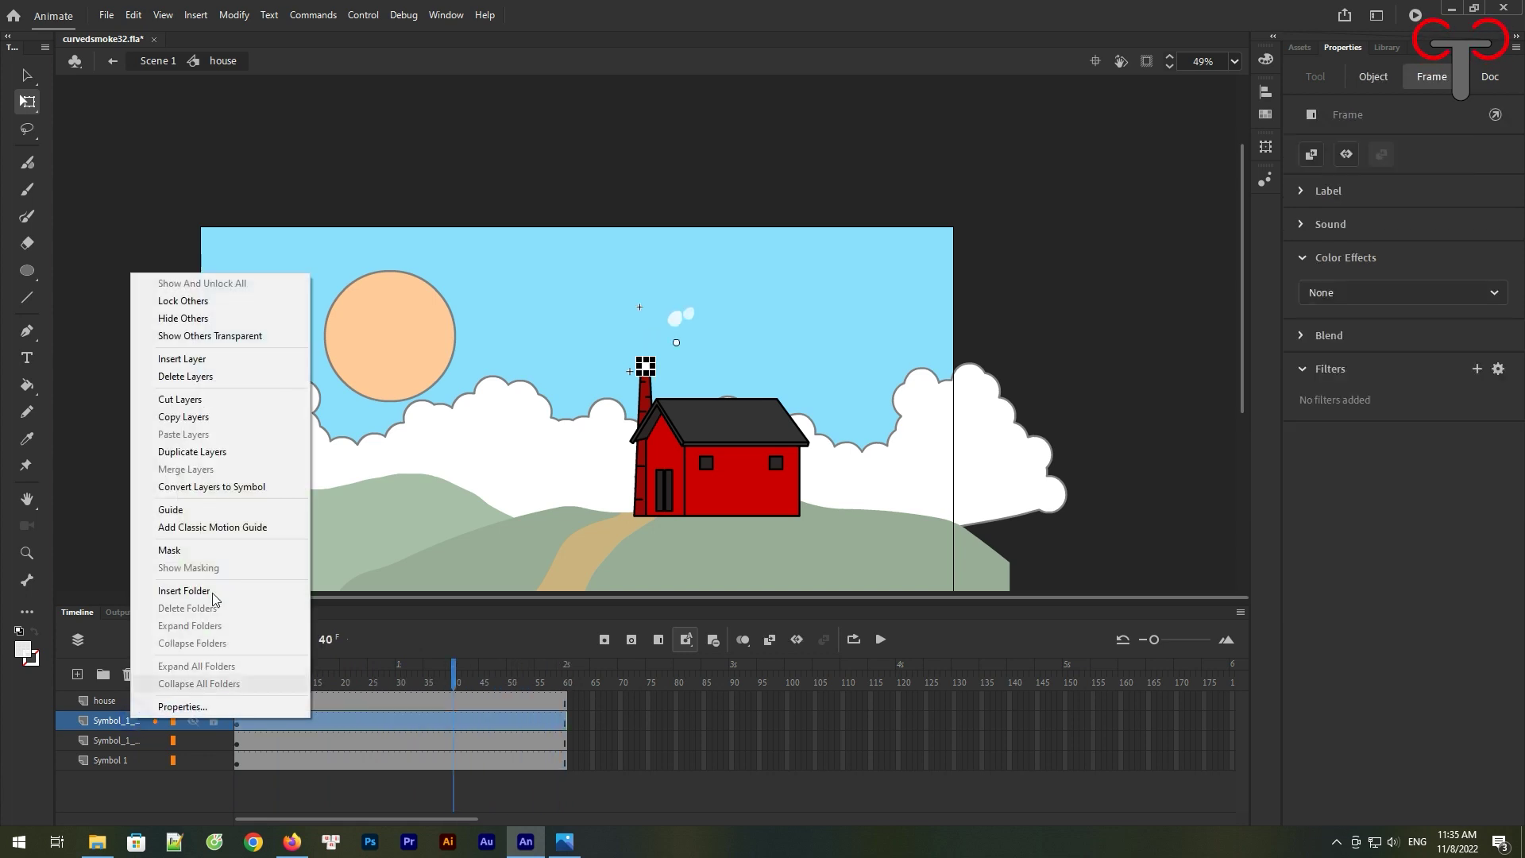
{"action": "left_click", "coordinate": [218, 486]}
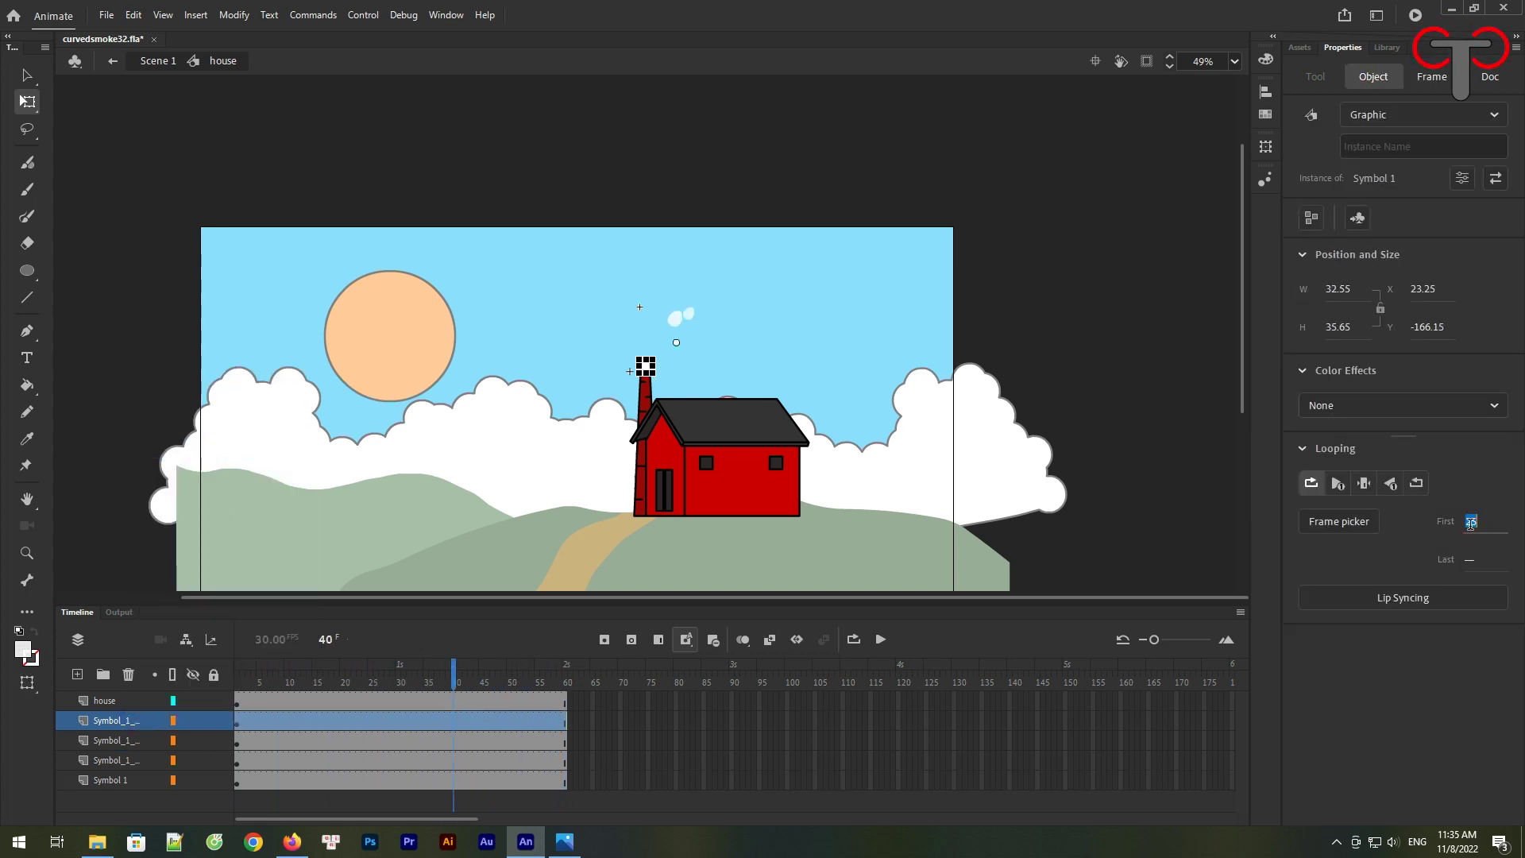
{"action": "type", "text": "45"}
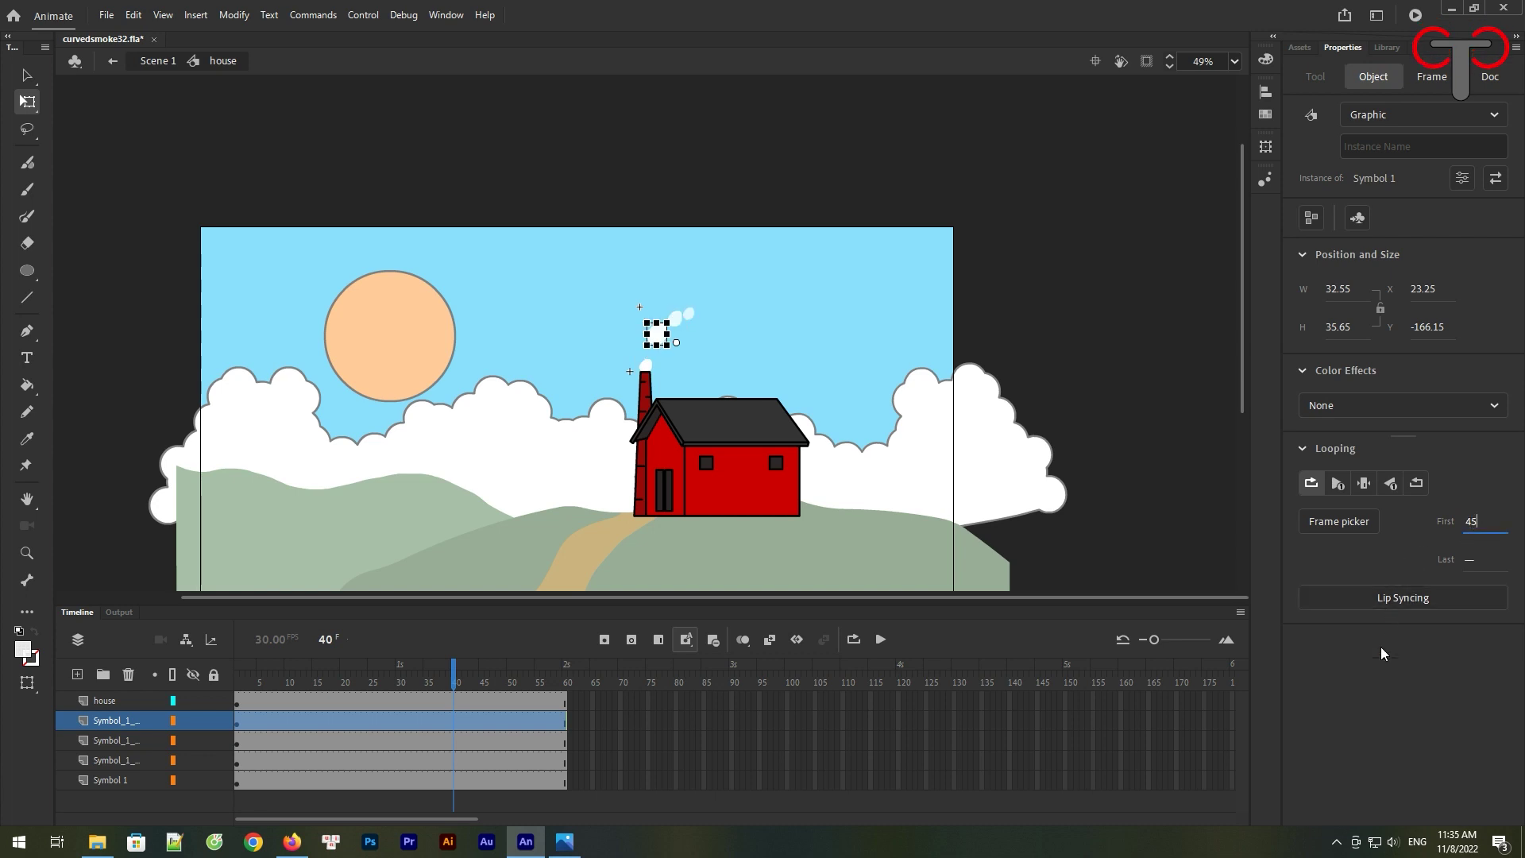
{"action": "key", "text": "Return"}
{"action": "left_click", "coordinate": [237, 726]}
{"action": "left_click", "coordinate": [1382, 79]}
{"action": "key", "text": "Return"}
{"action": "left_click_drag", "start_coordinate": [240, 682], "coordinate": [263, 735]}
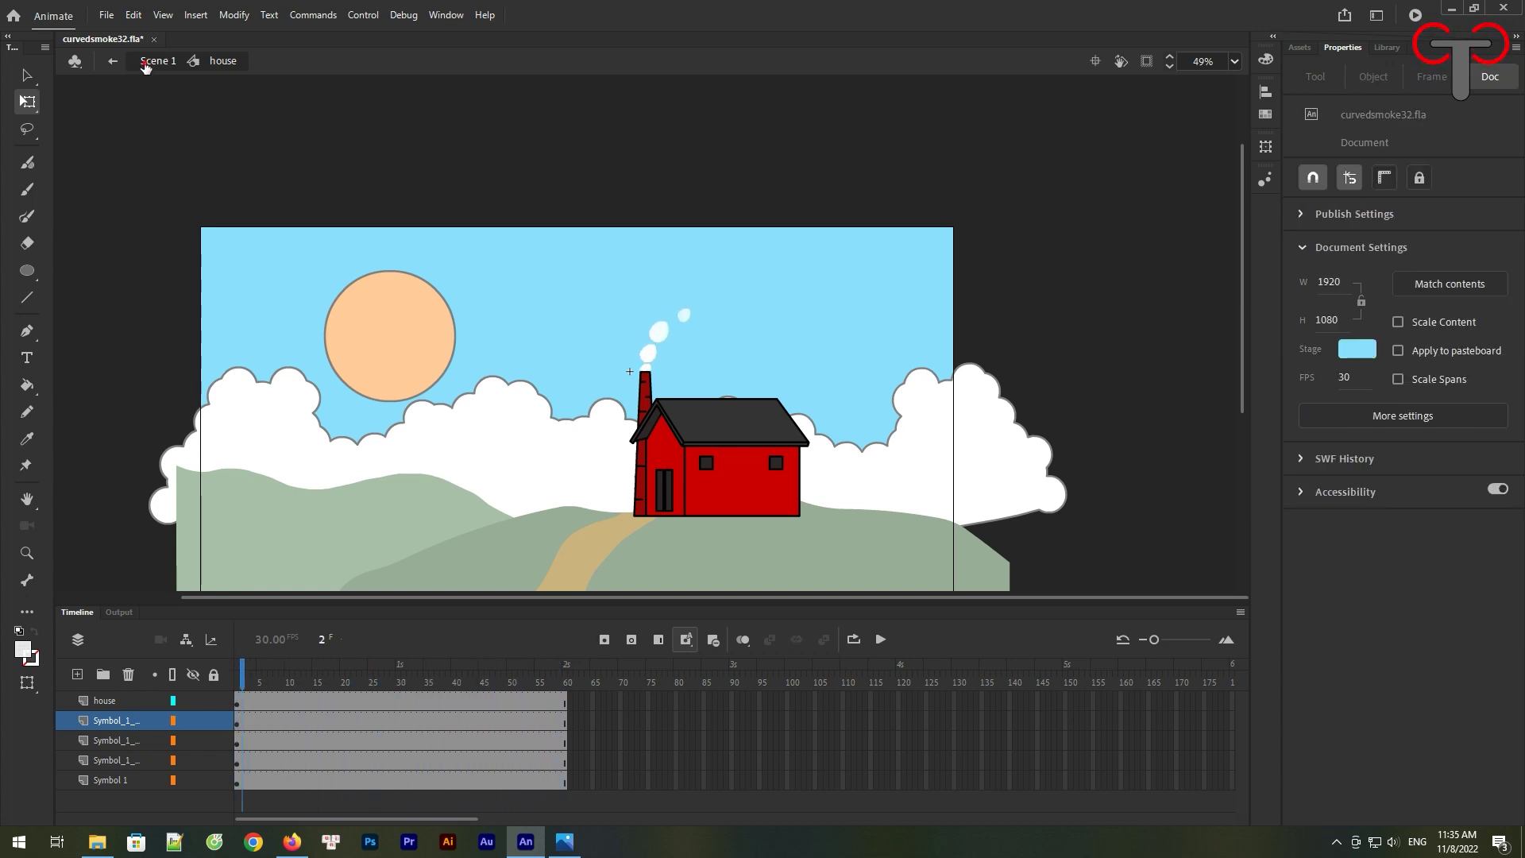
Return to Scene 1 and play the whole scene to check the smoke
{"action": "double_click", "coordinate": [780, 550]}
{"action": "left_click", "coordinate": [880, 639]}
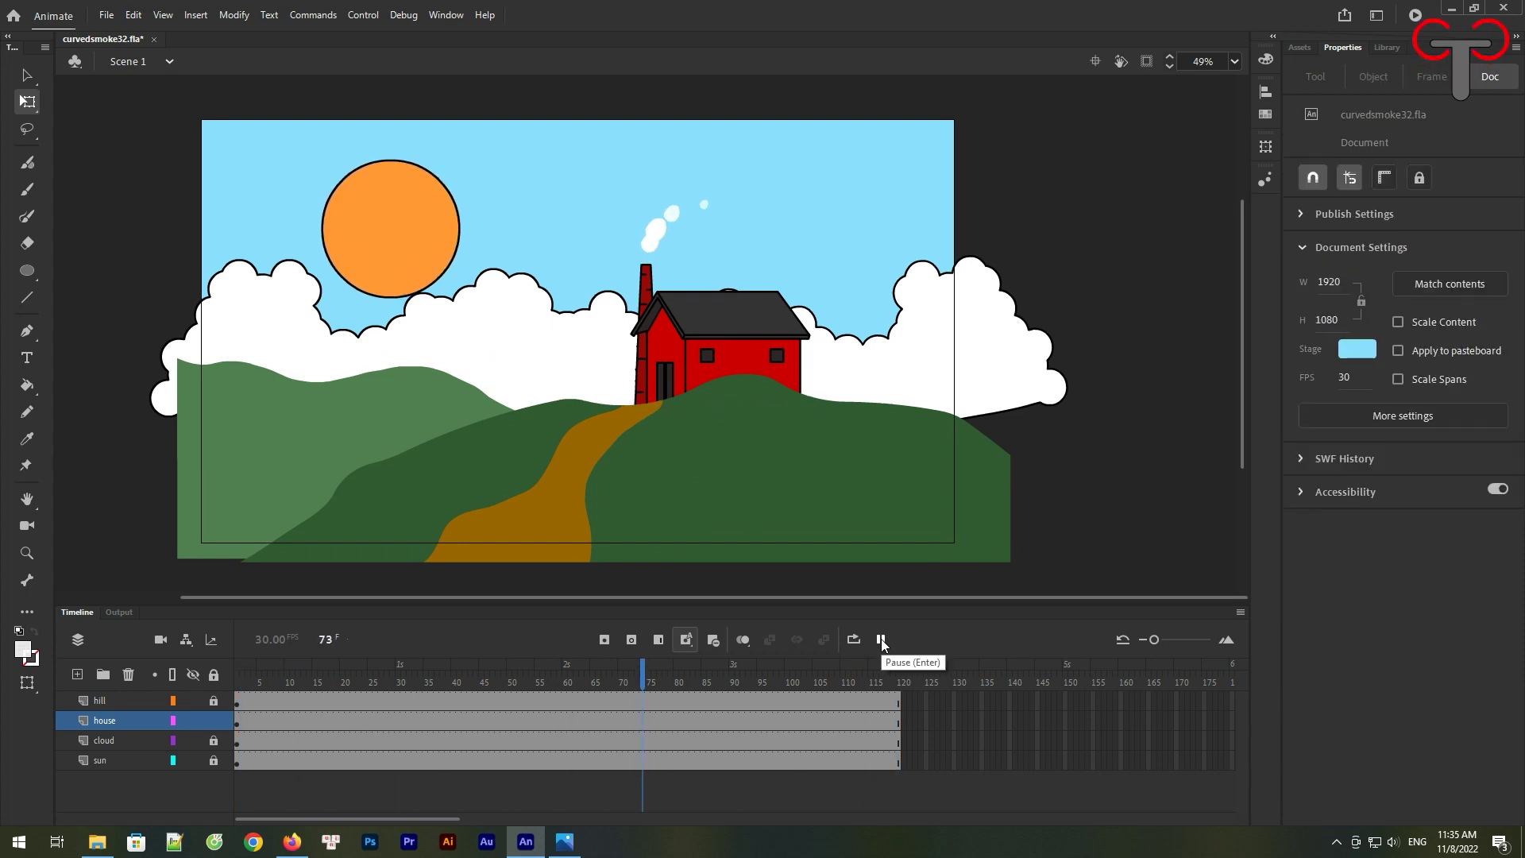
{"action": "left_click", "coordinate": [1047, 470]}
{"action": "key", "text": "ctrl+minus"}
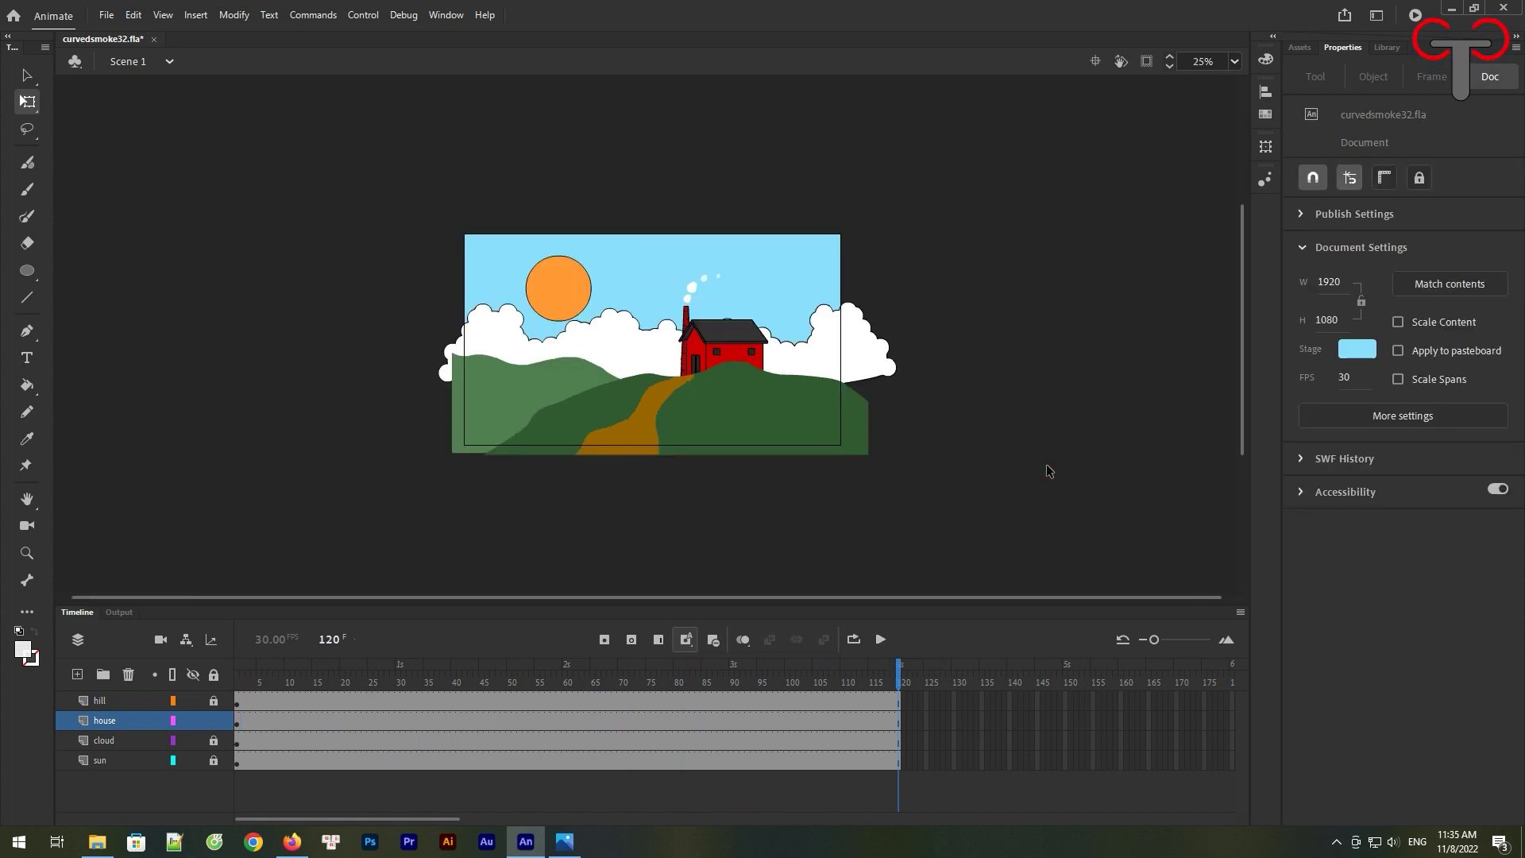
{"action": "key", "text": "ctrl+equal"}
{"action": "left_click", "coordinate": [756, 367]}
{"action": "left_click", "coordinate": [1131, 279]}
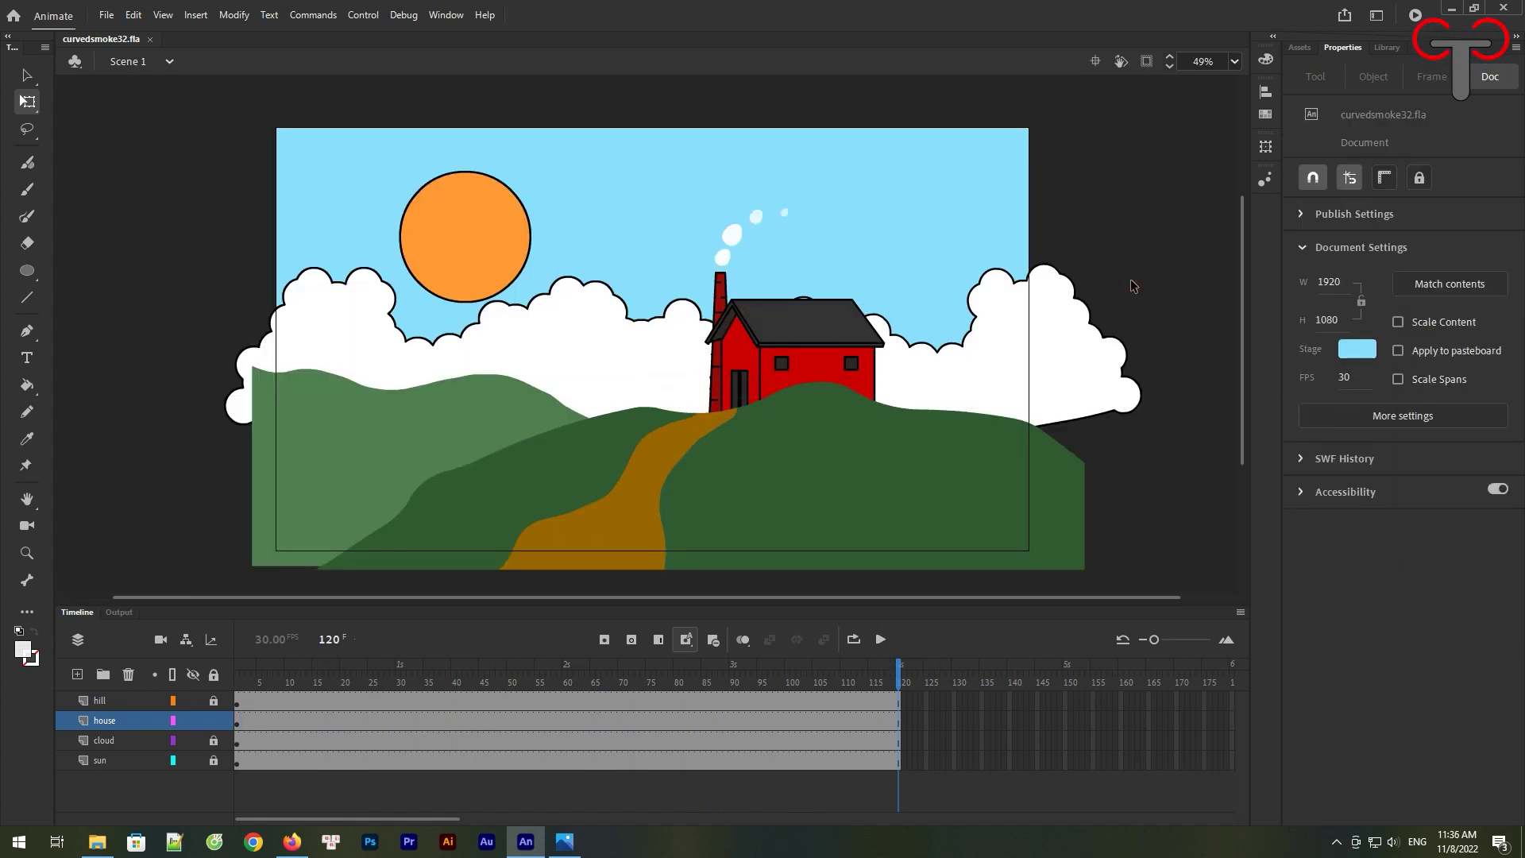
Test the movie with Ctrl+Enter and close the curvedsmoke32.swf window
{"action": "key", "text": "ctrl+Return"}
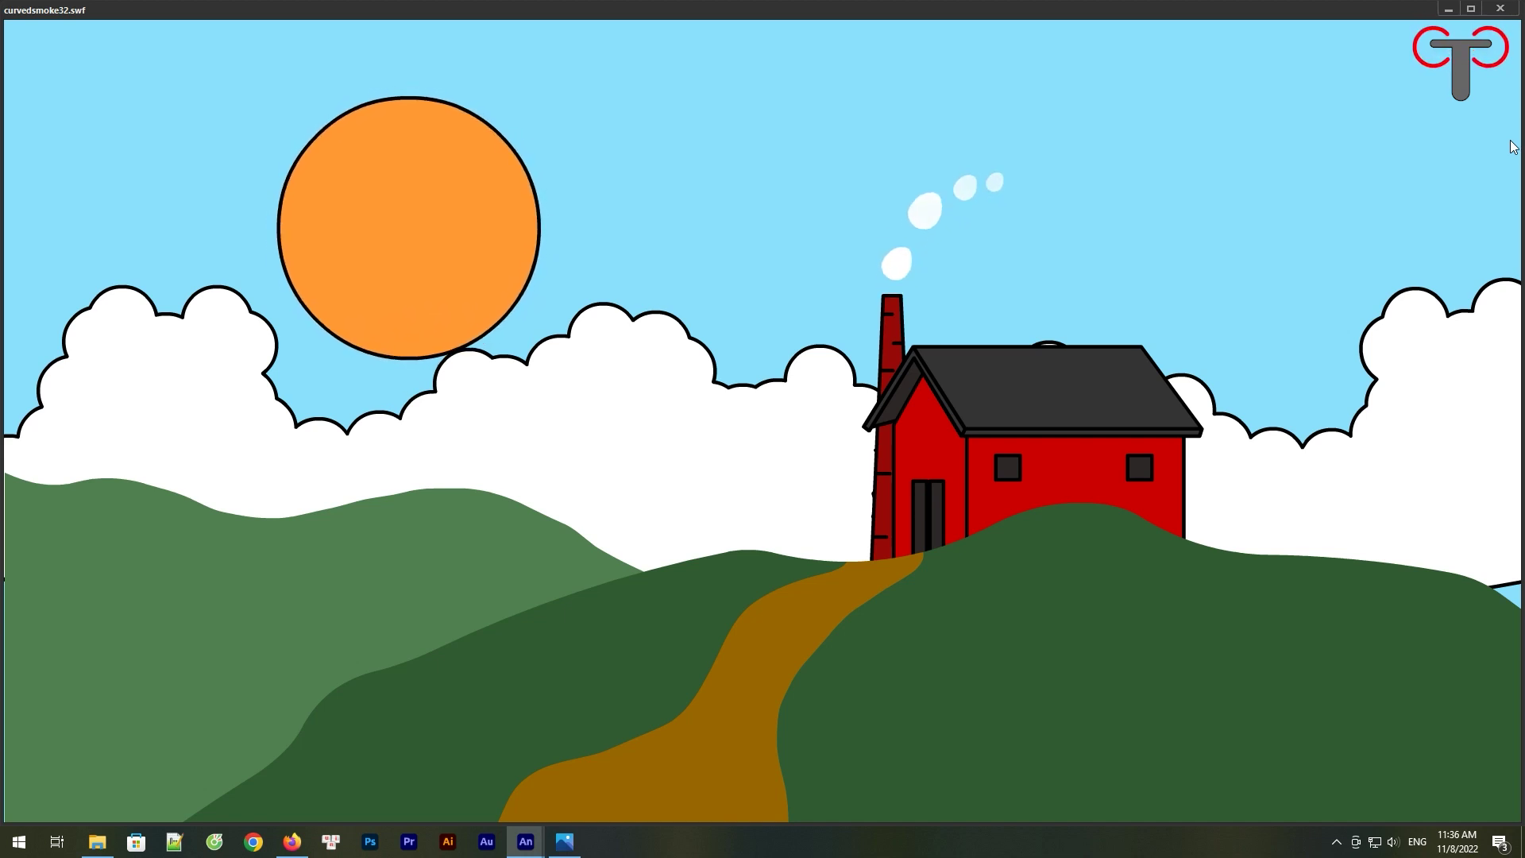
{"action": "left_click", "coordinate": [1500, 9]}
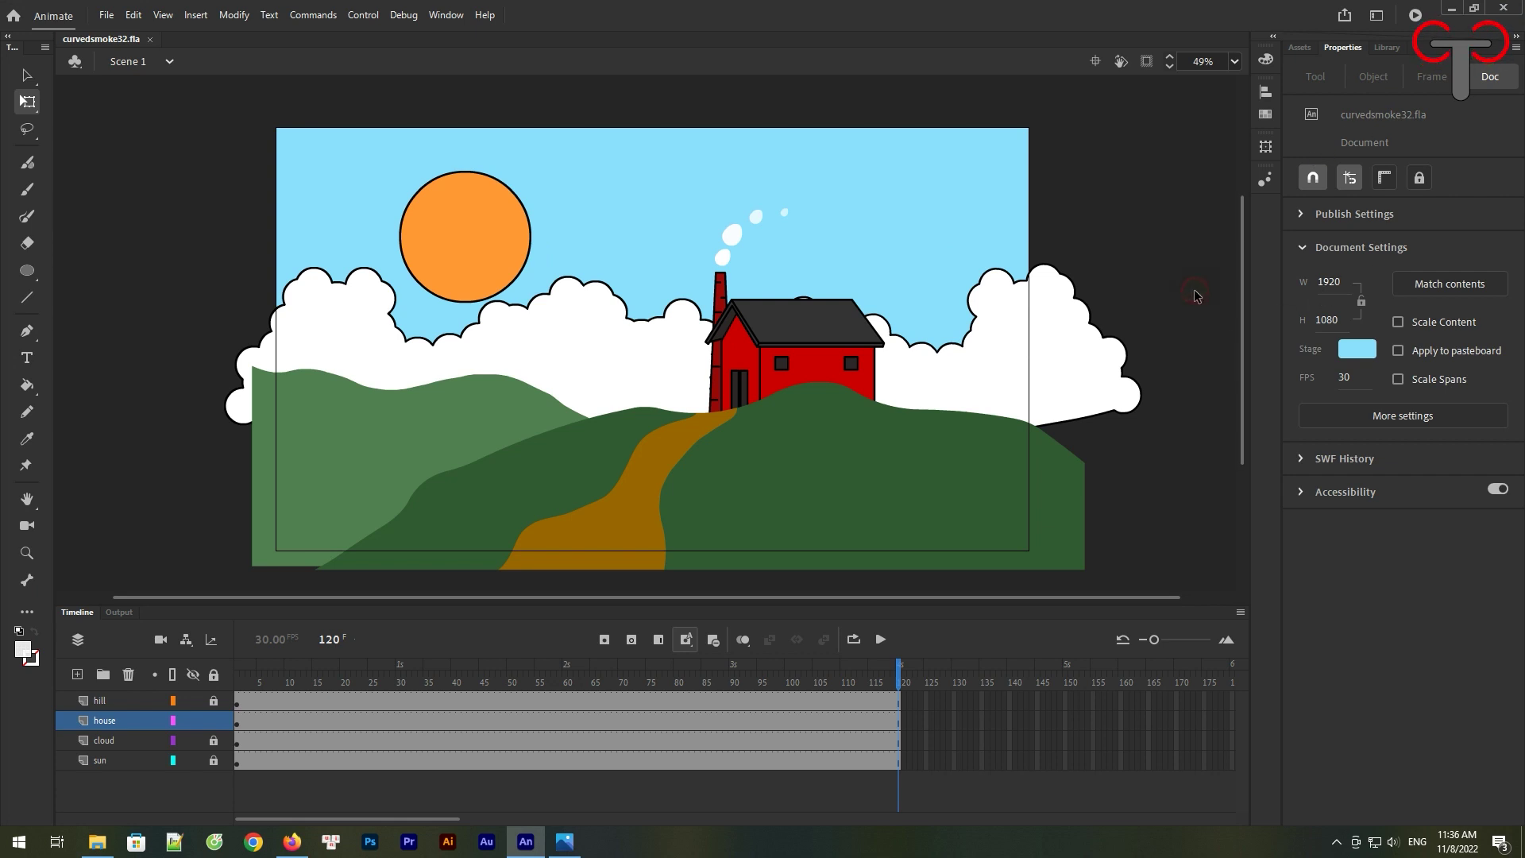
{"action": "scroll", "coordinate": [1144, 270], "scroll_direction": "down", "scroll_amount": 2}
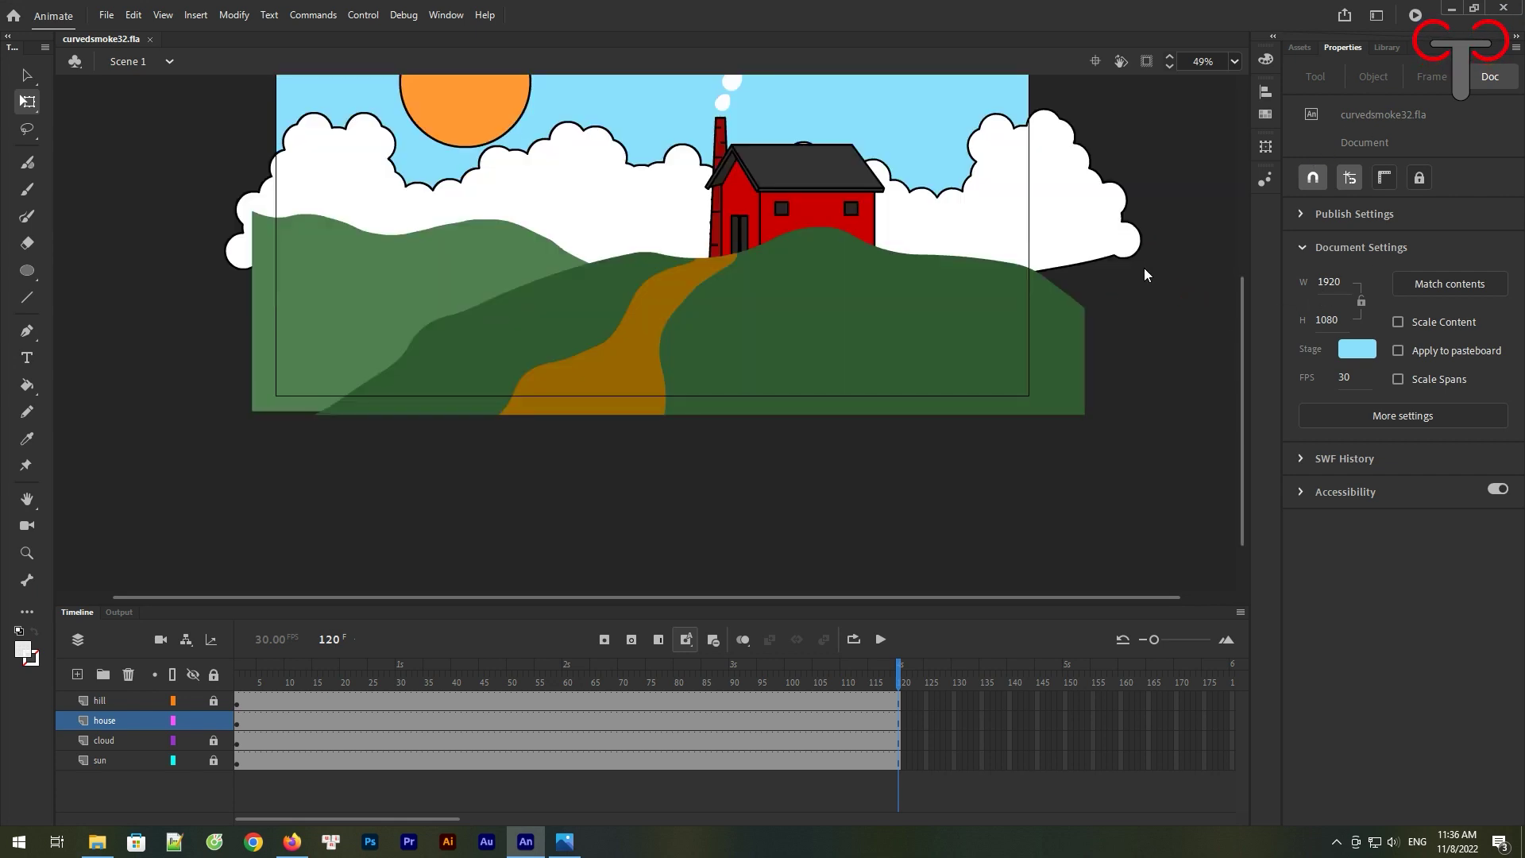
{"action": "scroll", "coordinate": [1144, 271], "scroll_direction": "up", "scroll_amount": 3}
{"action": "left_click_drag", "start_coordinate": [1098, 377], "coordinate": [1091, 306]}
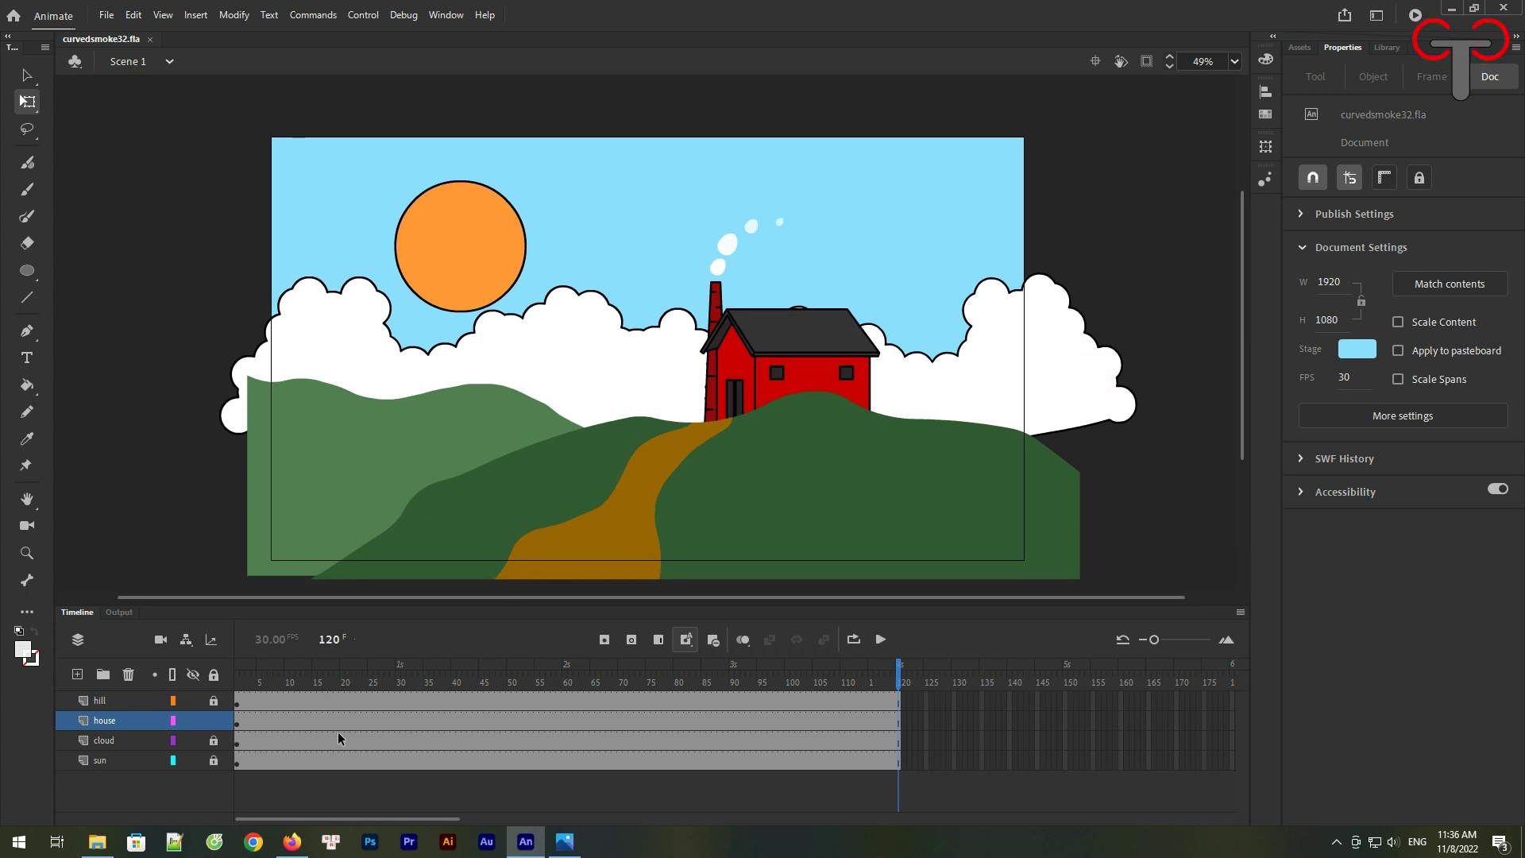